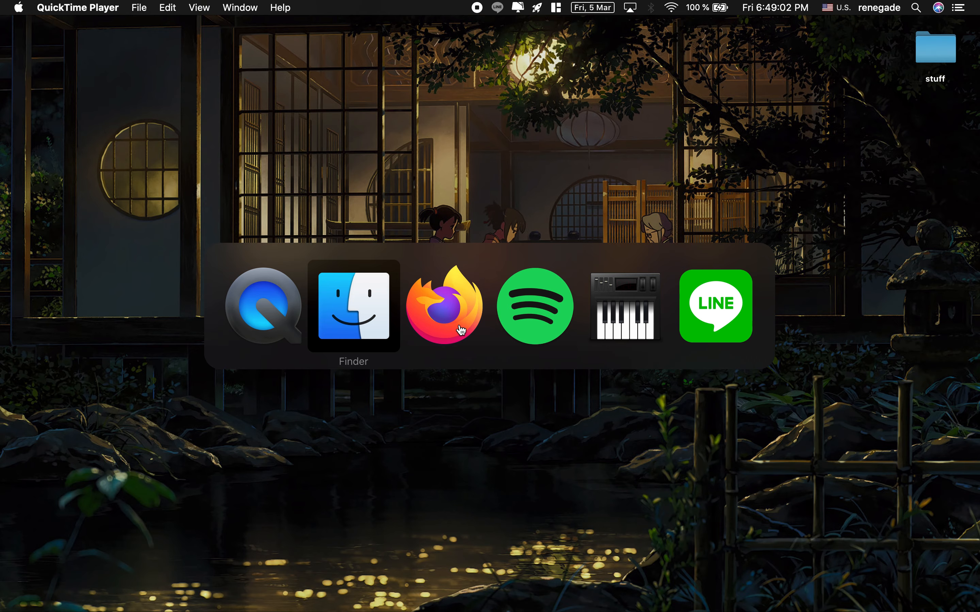
Switch to Firefox and open the Hitos document of the Ciclo 1 - Iteración 1 unit.
{"action": "left_click", "coordinate": [461, 330]}
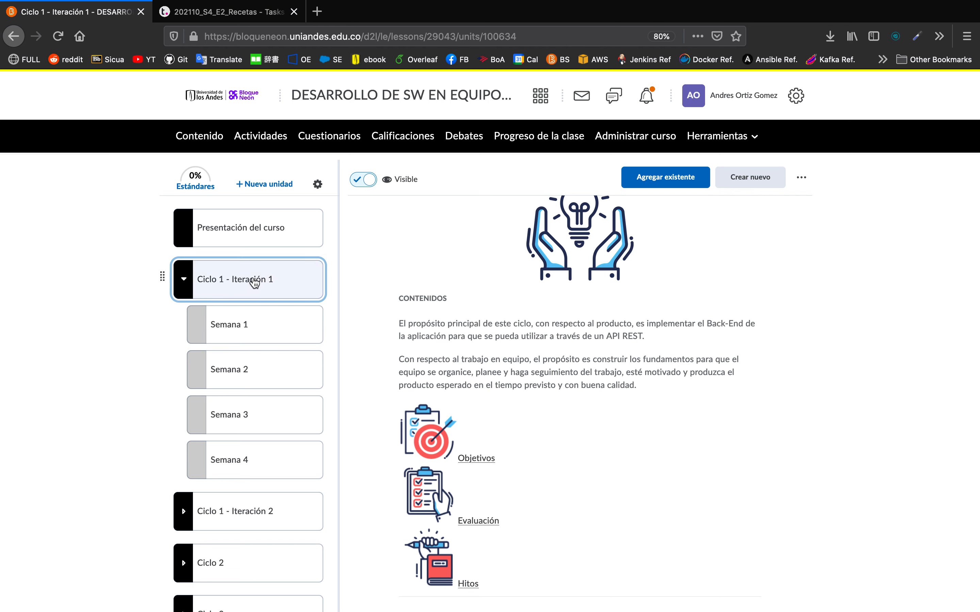
{"action": "scroll", "coordinate": [280, 463], "scroll_direction": "down", "scroll_amount": 1}
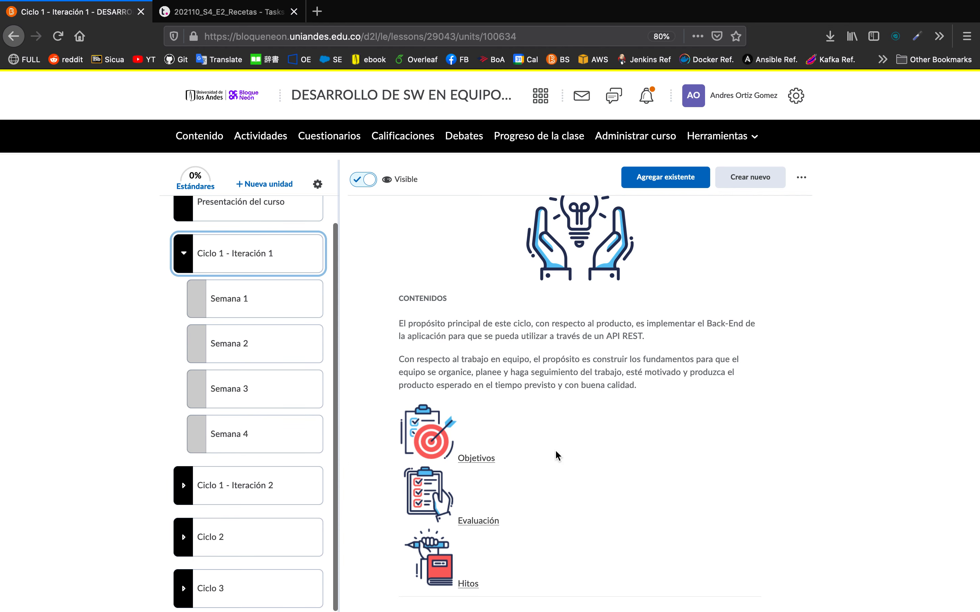
{"action": "left_click", "coordinate": [469, 584]}
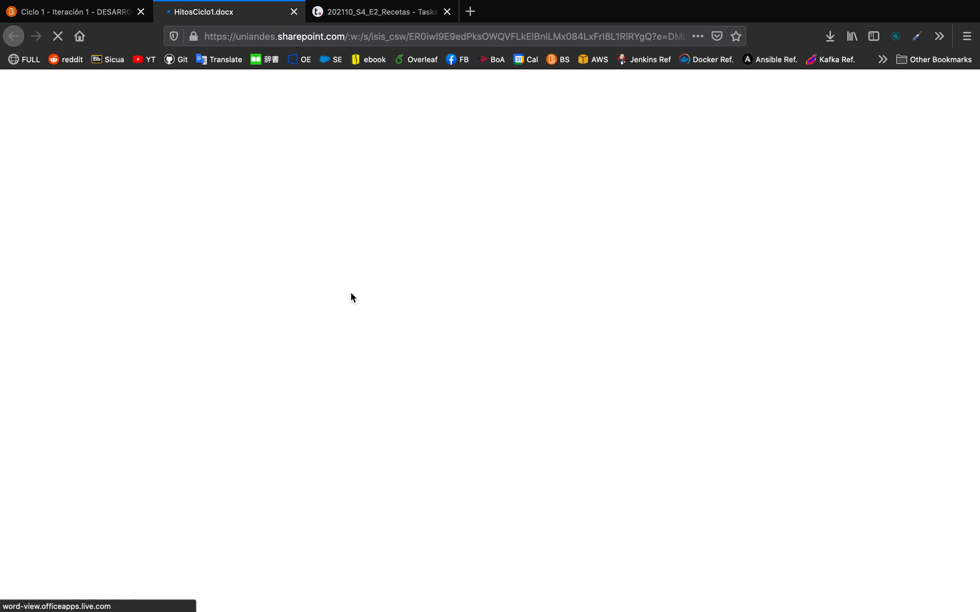
Review the Ciclo 1 milestone table and check its dates against the February 2021 calendar.
{"action": "scroll", "coordinate": [396, 393], "scroll_direction": "down", "scroll_amount": 5}
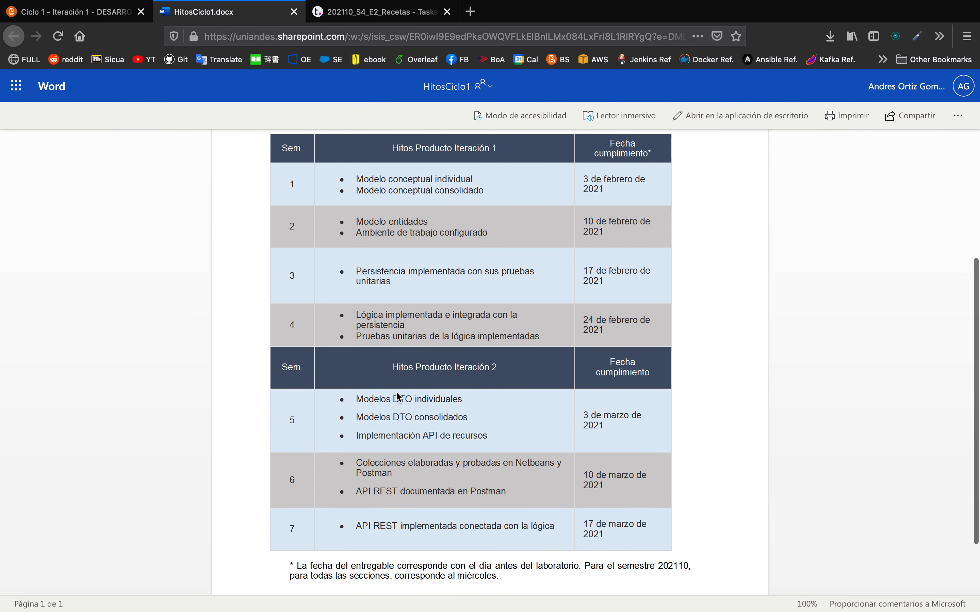
{"action": "scroll", "coordinate": [396, 393], "scroll_direction": "up", "scroll_amount": 1}
{"action": "scroll", "coordinate": [398, 397], "scroll_direction": "up", "scroll_amount": 2}
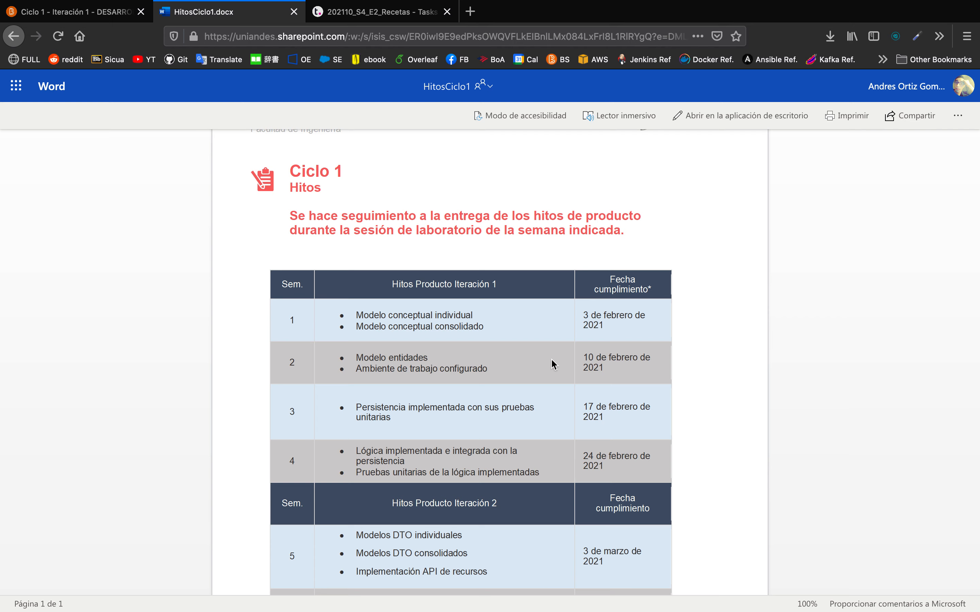
{"action": "key", "text": "ctrl+alt+c"}
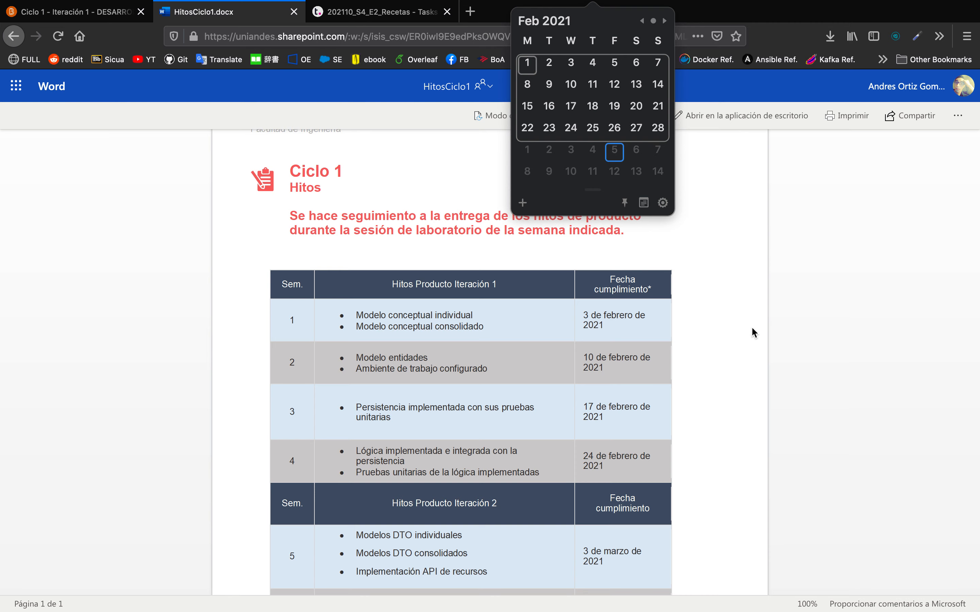
{"action": "left_click", "coordinate": [711, 329]}
Read the footnote about delivery dates below the table and the week 2 milestones of Iteración 1.
{"action": "scroll", "coordinate": [713, 330], "scroll_direction": "down", "scroll_amount": 5}
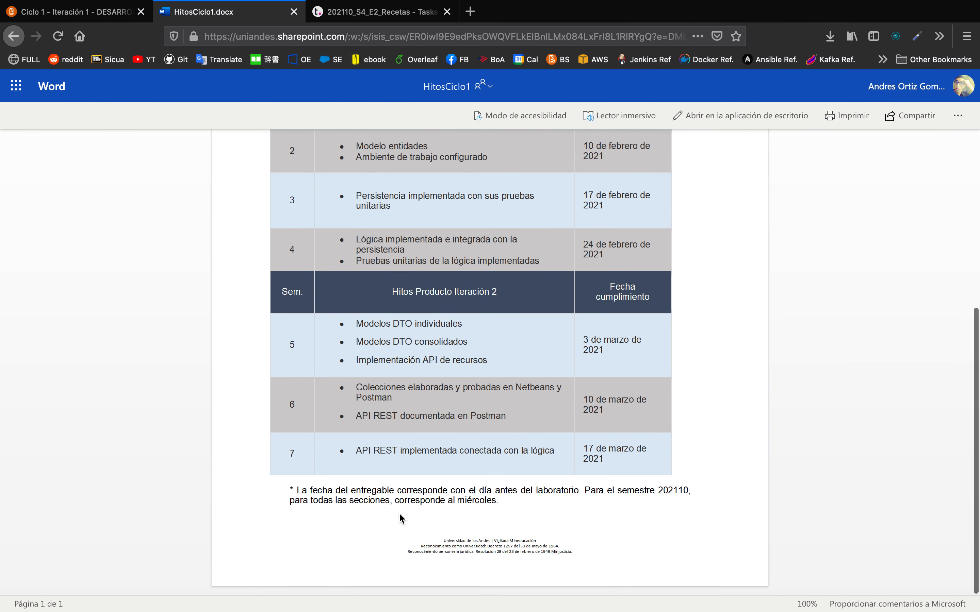
{"action": "left_click_drag", "start_coordinate": [397, 500], "coordinate": [499, 503]}
{"action": "left_click", "coordinate": [546, 504]}
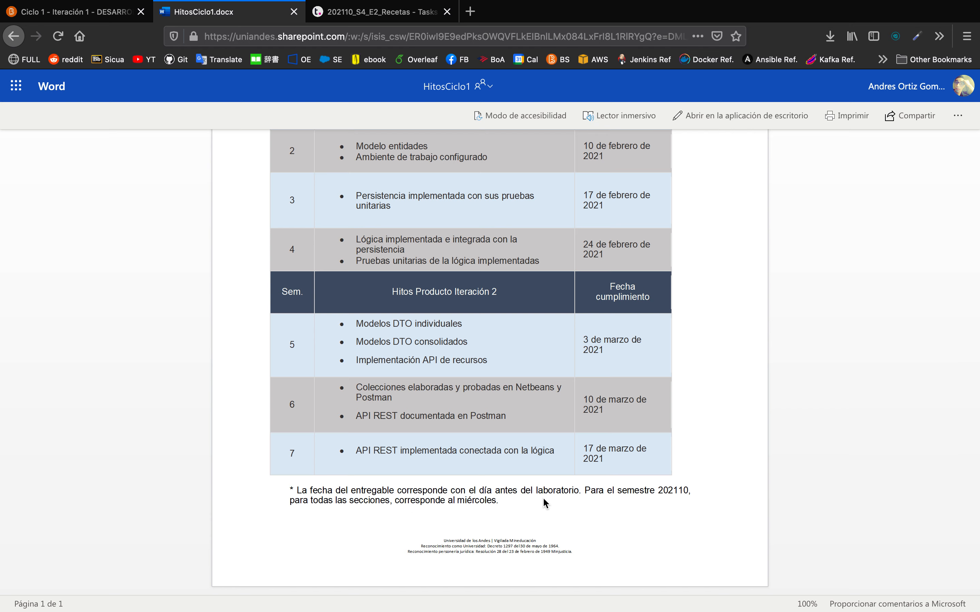
{"action": "scroll", "coordinate": [534, 390], "scroll_direction": "up", "scroll_amount": 5}
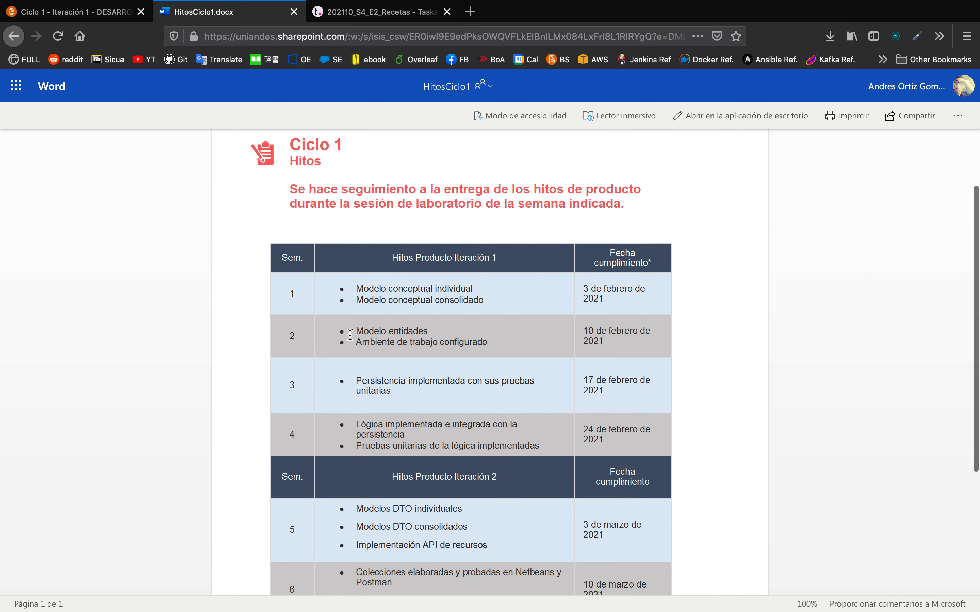
{"action": "left_click_drag", "start_coordinate": [354, 329], "coordinate": [492, 343]}
{"action": "left_click", "coordinate": [538, 333]}
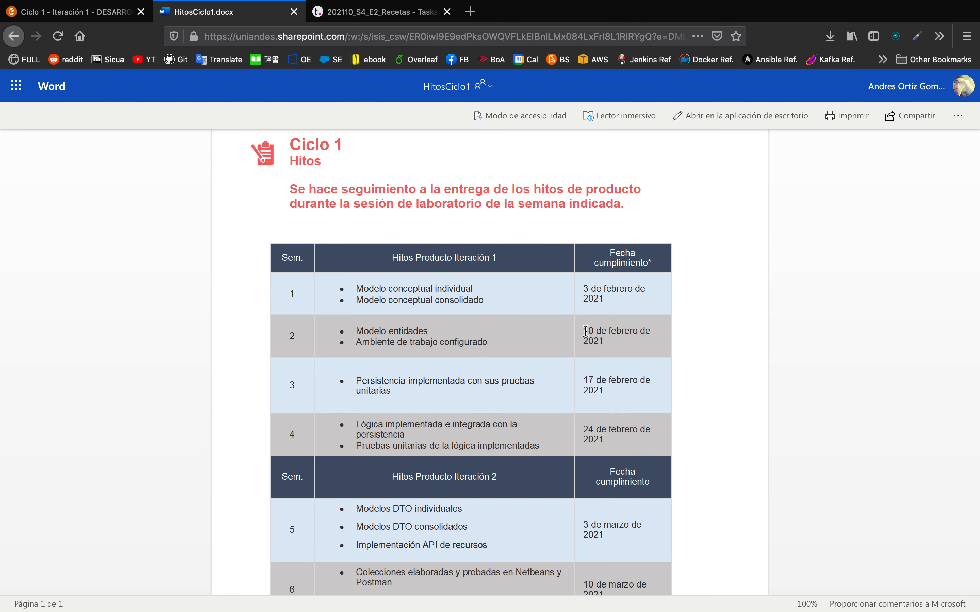
Switch to the 202110_S4_E2_Recetas project in Teamwork and add a task list named Week2.
{"action": "left_click", "coordinate": [385, 17]}
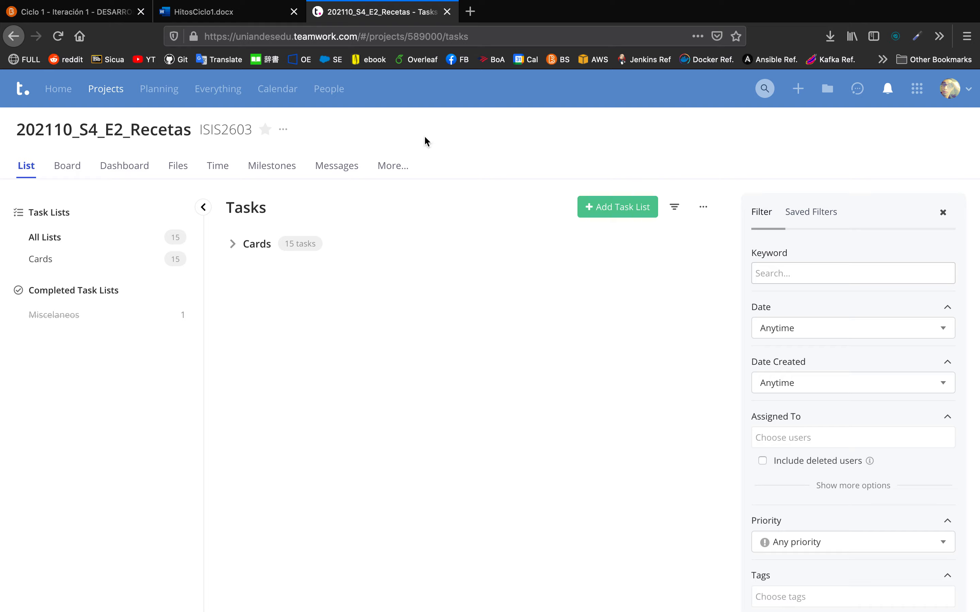
{"action": "left_click", "coordinate": [607, 208]}
{"action": "type", "text": "Week2"}
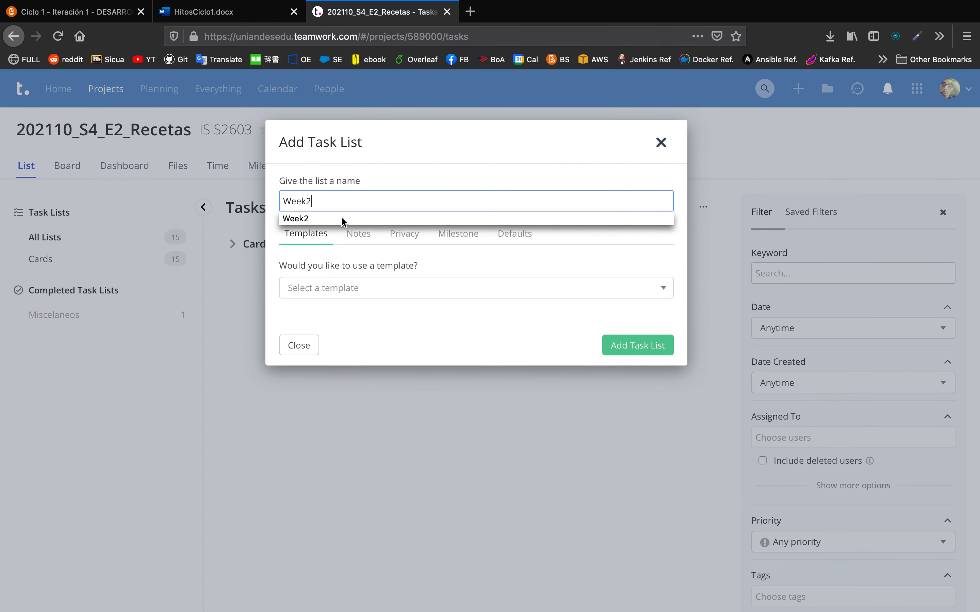
{"action": "left_click", "coordinate": [341, 219]}
{"action": "left_click", "coordinate": [659, 347]}
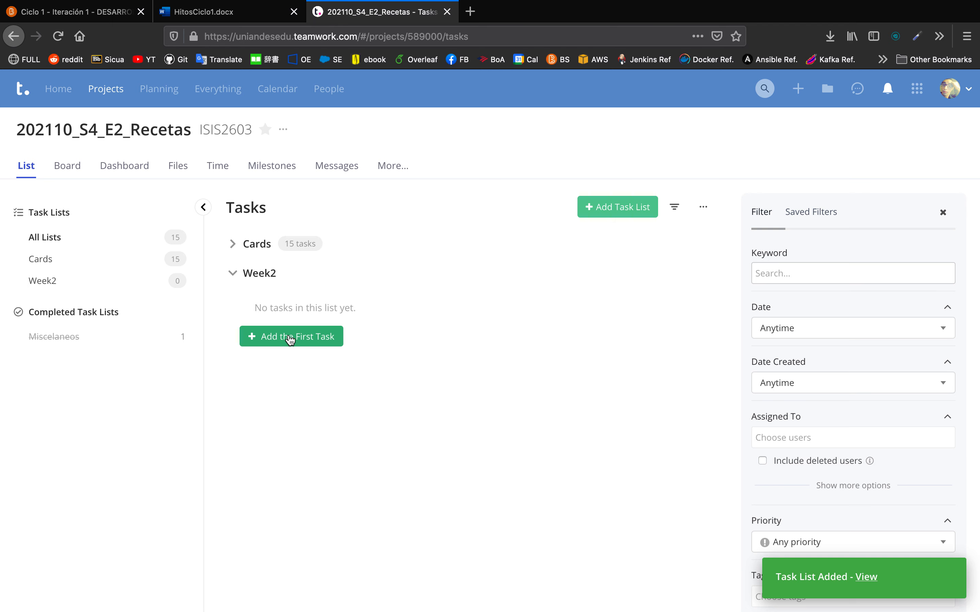
Add a task named TEST to the Week2 list with start date 03/02/2021 and due date 10/02/2021.
{"action": "left_click", "coordinate": [290, 341]}
{"action": "type", "text": "TEST"}
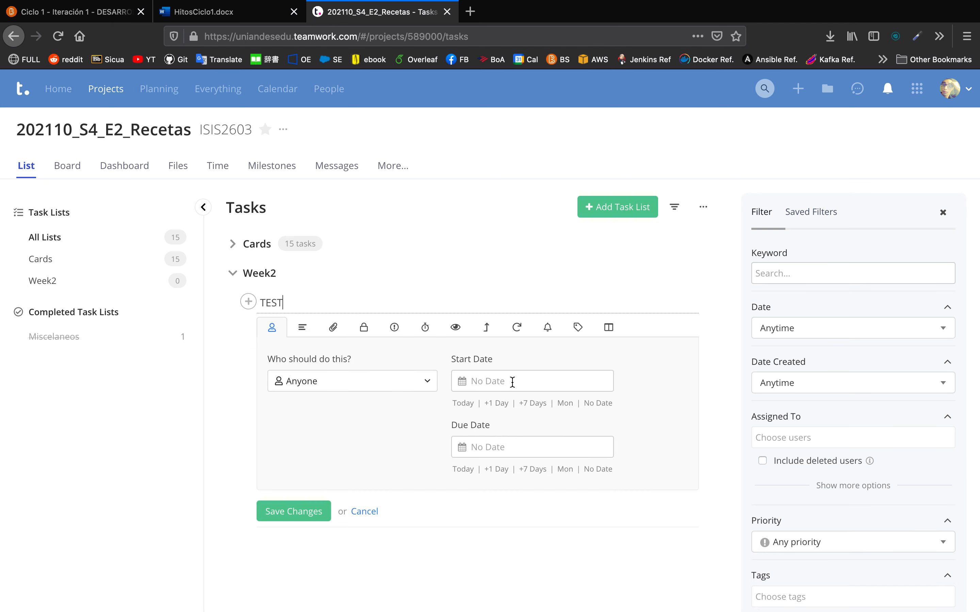
{"action": "left_click", "coordinate": [512, 382]}
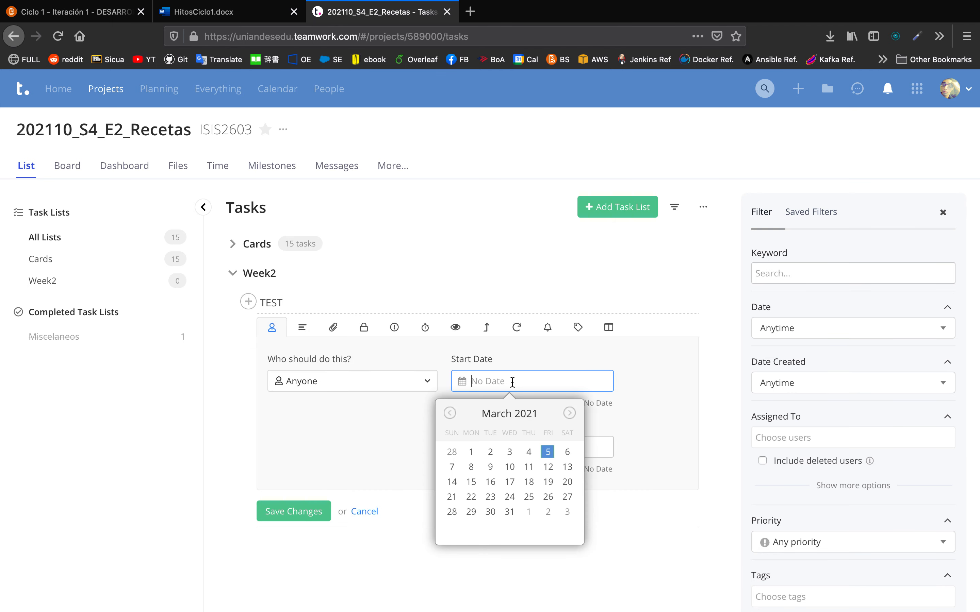
{"action": "left_click", "coordinate": [449, 413]}
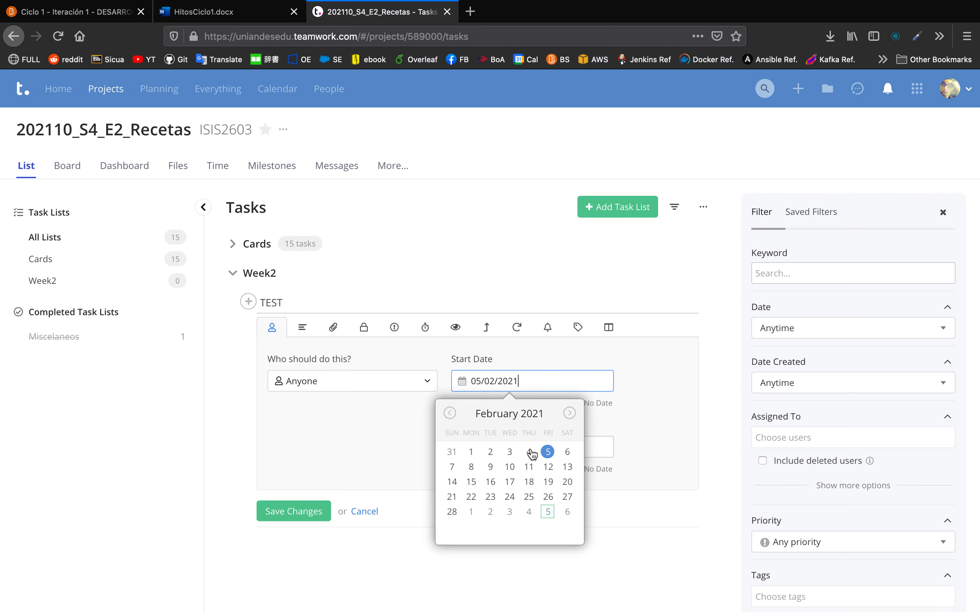
{"action": "left_click", "coordinate": [511, 453]}
{"action": "left_click", "coordinate": [514, 450]}
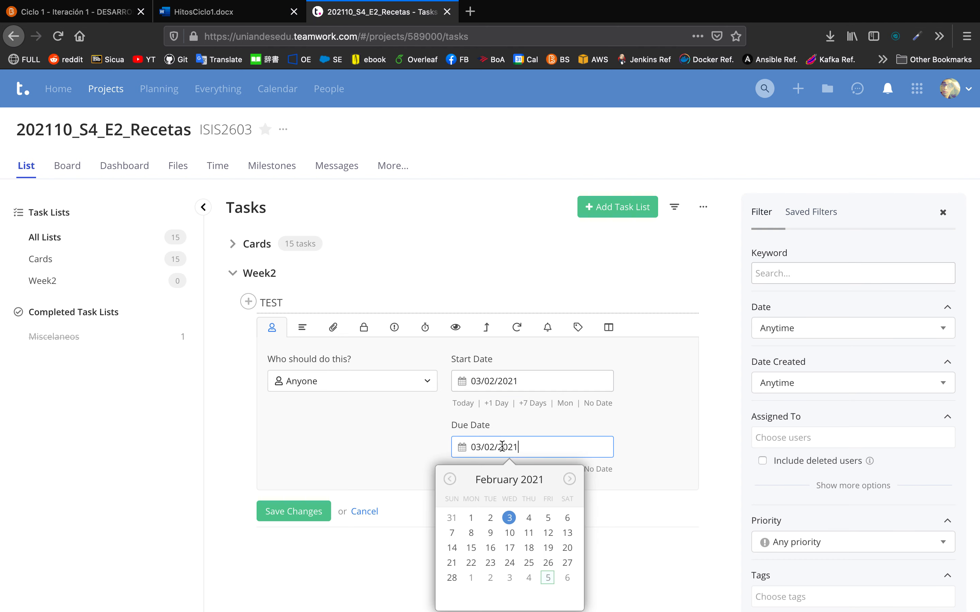
{"action": "left_click", "coordinate": [511, 531]}
{"action": "left_click", "coordinate": [281, 513]}
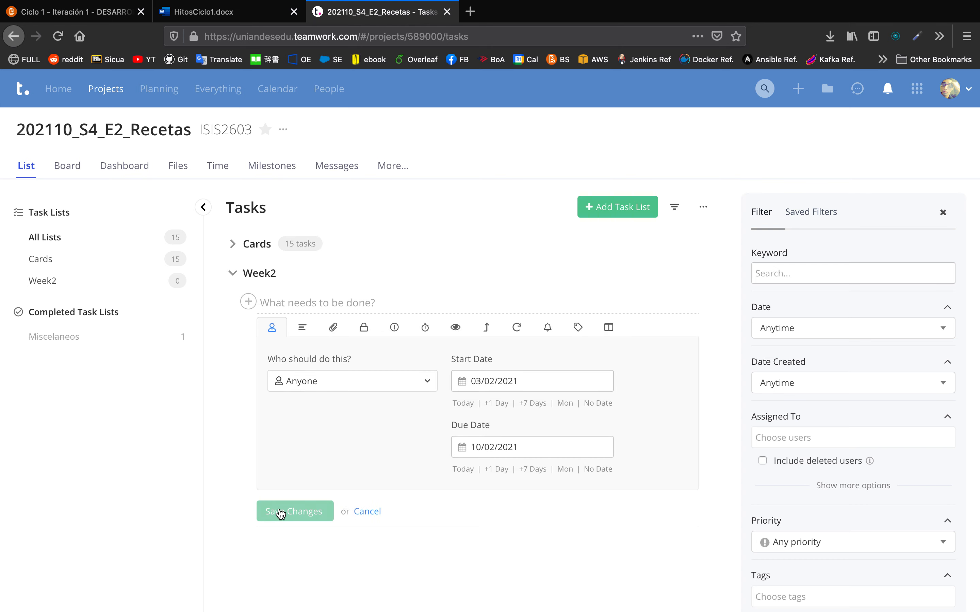
Open the project's Gantt chart to view the TEST task's timeline.
{"action": "left_click", "coordinate": [401, 170]}
{"action": "left_click", "coordinate": [405, 201]}
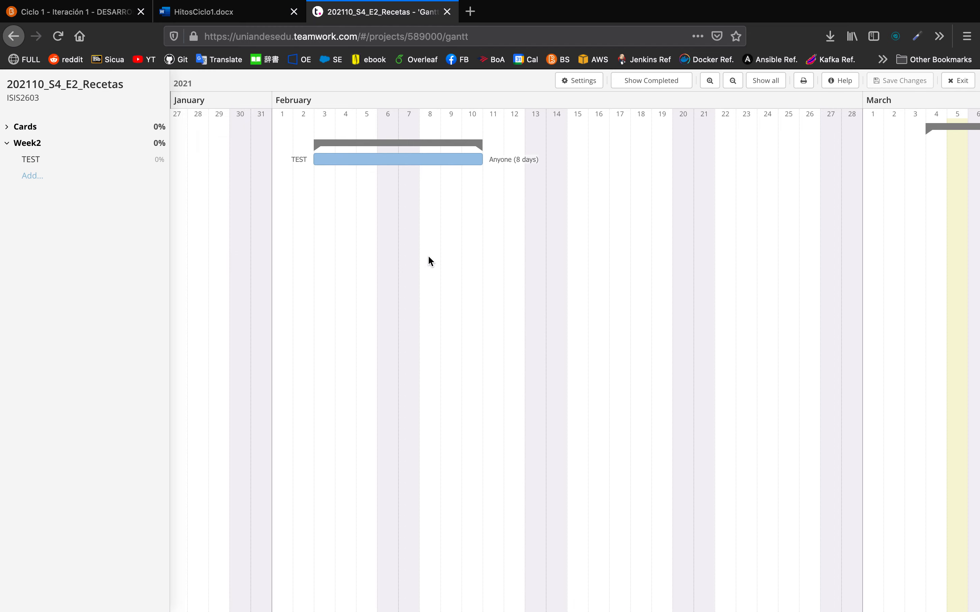
{"action": "left_click_drag", "start_coordinate": [428, 255], "coordinate": [412, 207]}
{"action": "scroll", "coordinate": [411, 206], "scroll_direction": "up", "scroll_amount": 1}
{"action": "scroll", "coordinate": [412, 206], "scroll_direction": "down", "scroll_amount": 1}
{"action": "scroll", "coordinate": [411, 206], "scroll_direction": "up", "scroll_amount": 1}
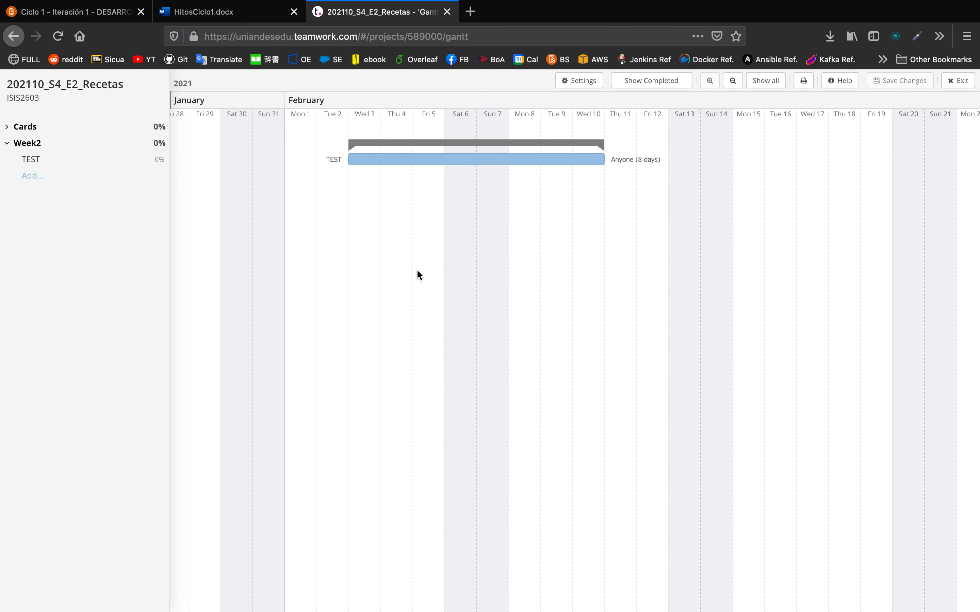
Add a milestone named Week2 Milestone under the Week2 list in the Gantt chart.
{"action": "left_click", "coordinate": [39, 176]}
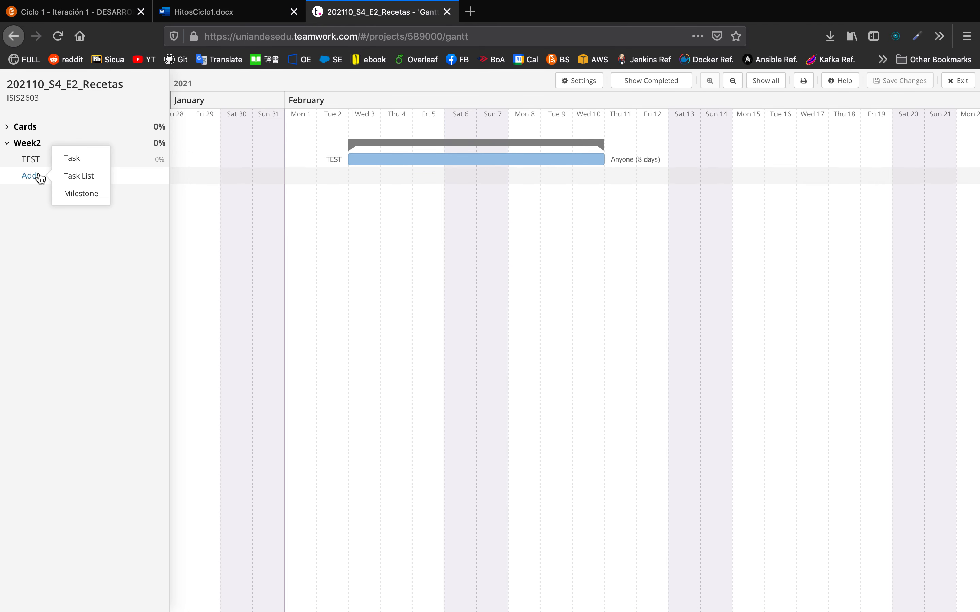
{"action": "left_click", "coordinate": [80, 193]}
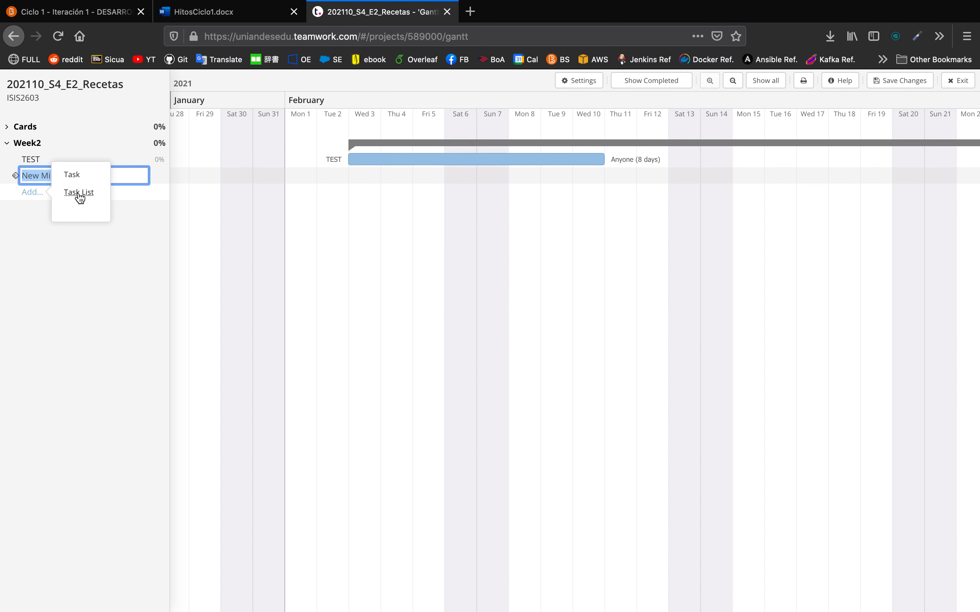
{"action": "type", "text": "We"}
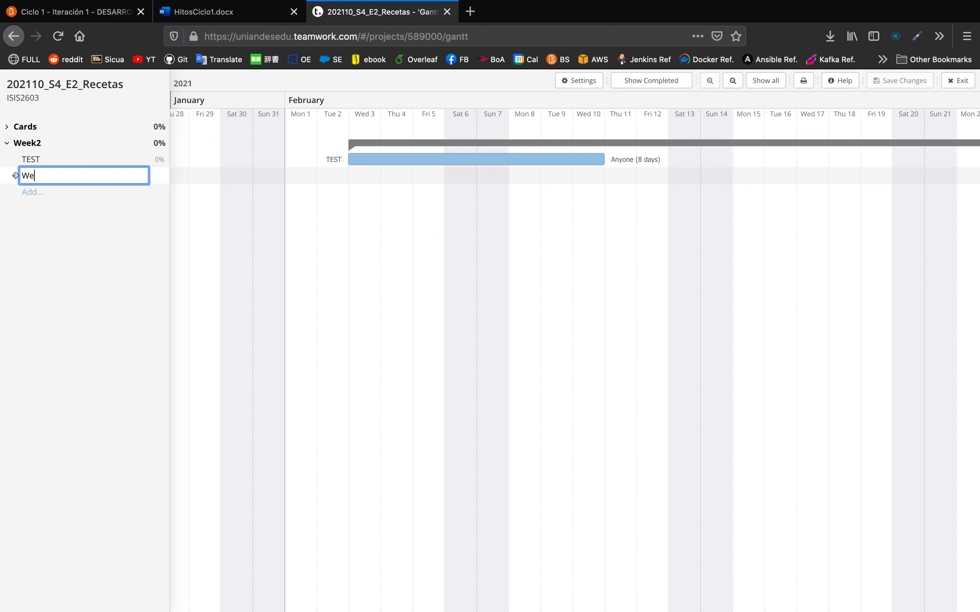
{"action": "key", "text": "Return"}
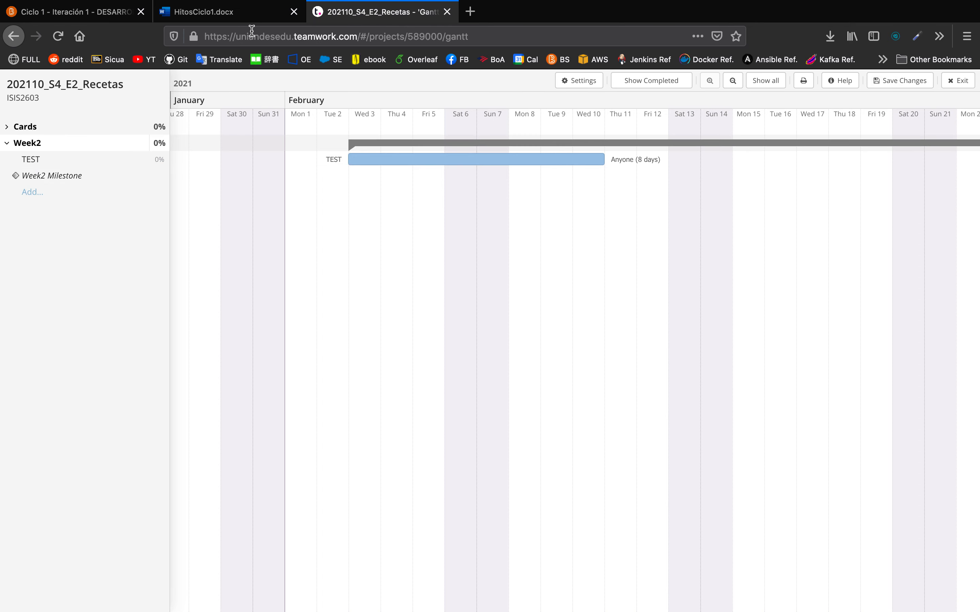
Check the week 2 deliverables, Modelo entidades and Ambiente de trabajo configurado, in the HitosCiclo1 document.
{"action": "left_click", "coordinate": [234, 18]}
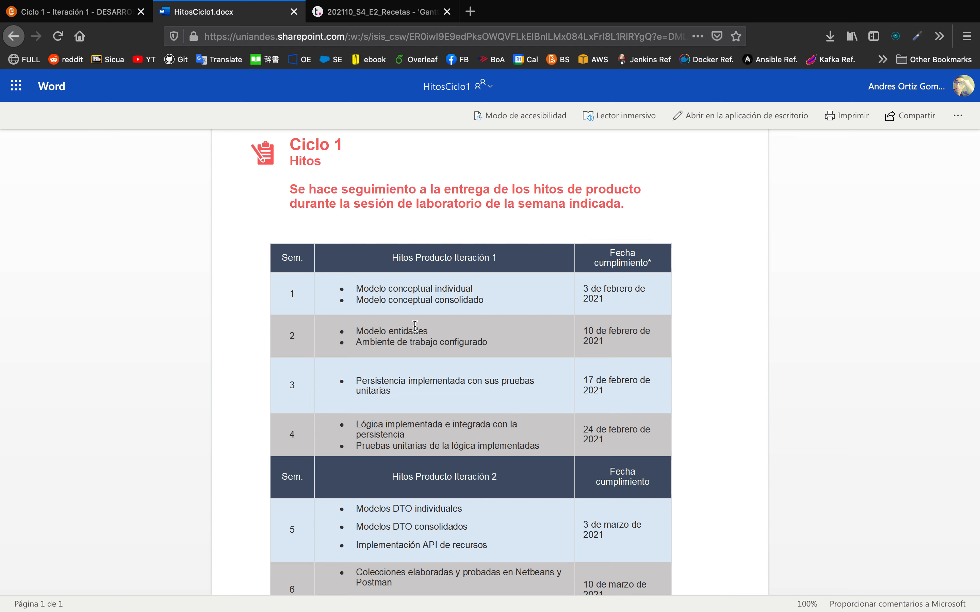
{"action": "left_click_drag", "start_coordinate": [356, 330], "coordinate": [432, 333]}
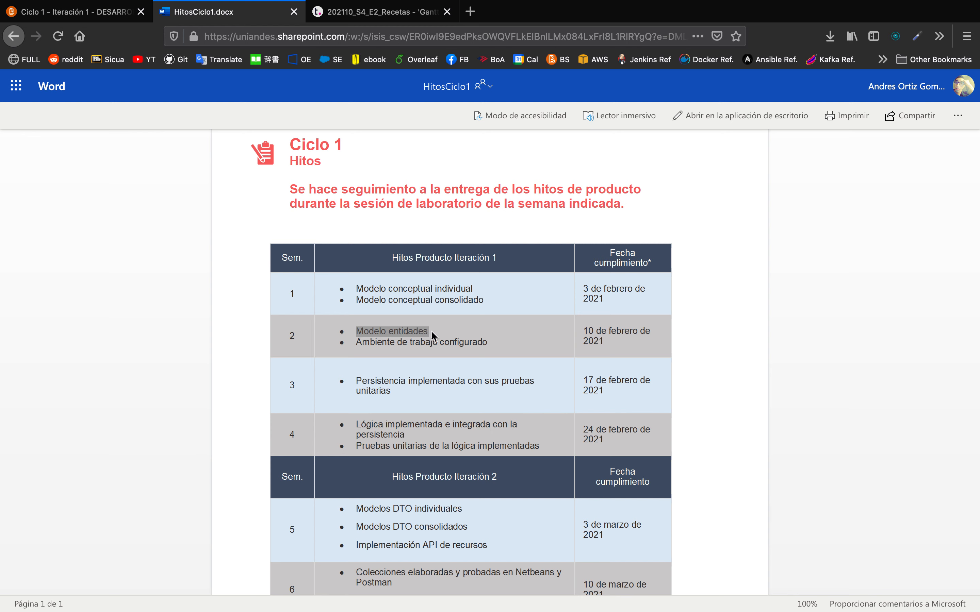
{"action": "left_click", "coordinate": [463, 336]}
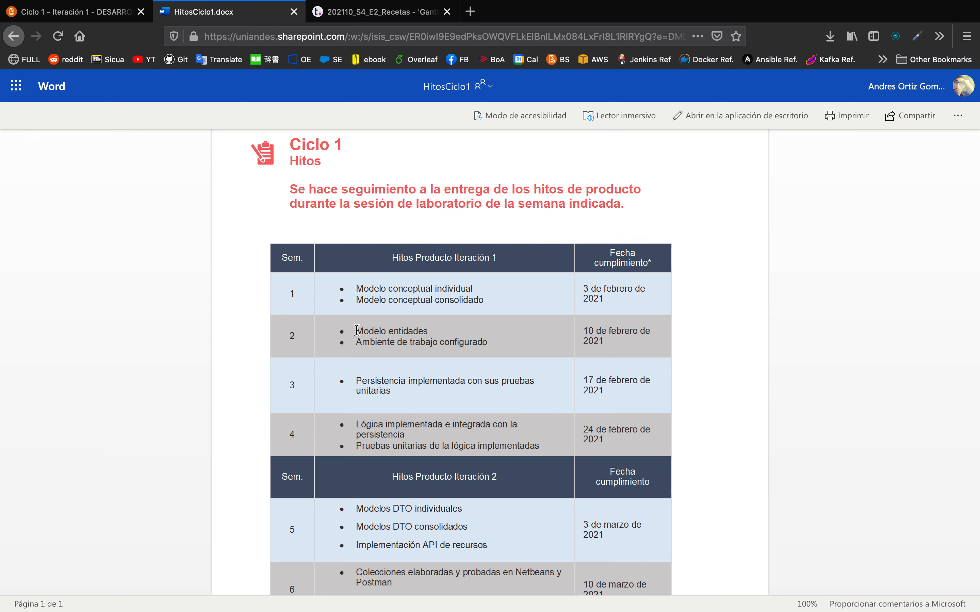
{"action": "left_click_drag", "start_coordinate": [364, 330], "coordinate": [491, 338]}
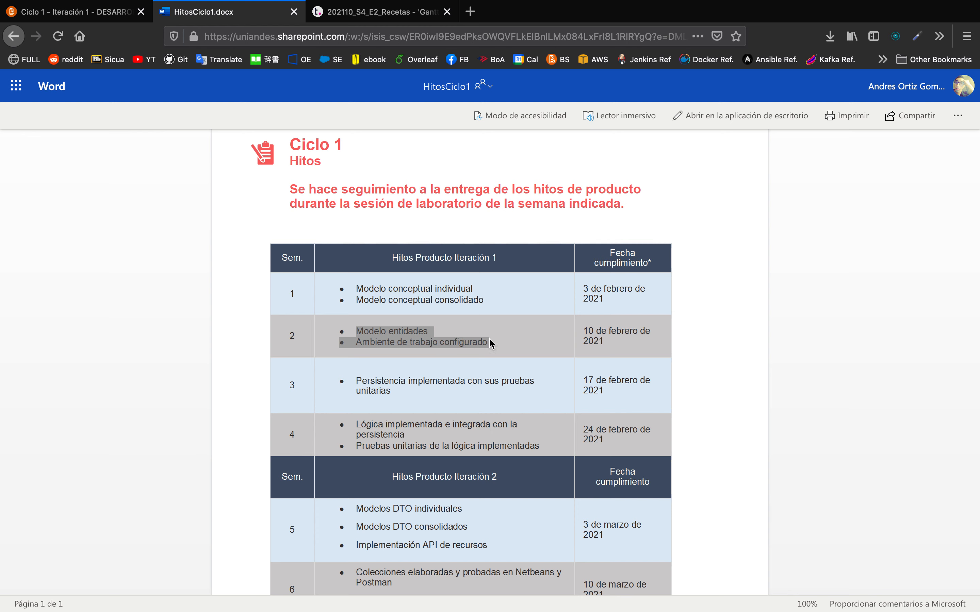
Return to the Teamwork Gantt chart and edit Week2 Milestone, setting its due date to 10/02/2021.
{"action": "left_click", "coordinate": [366, 12]}
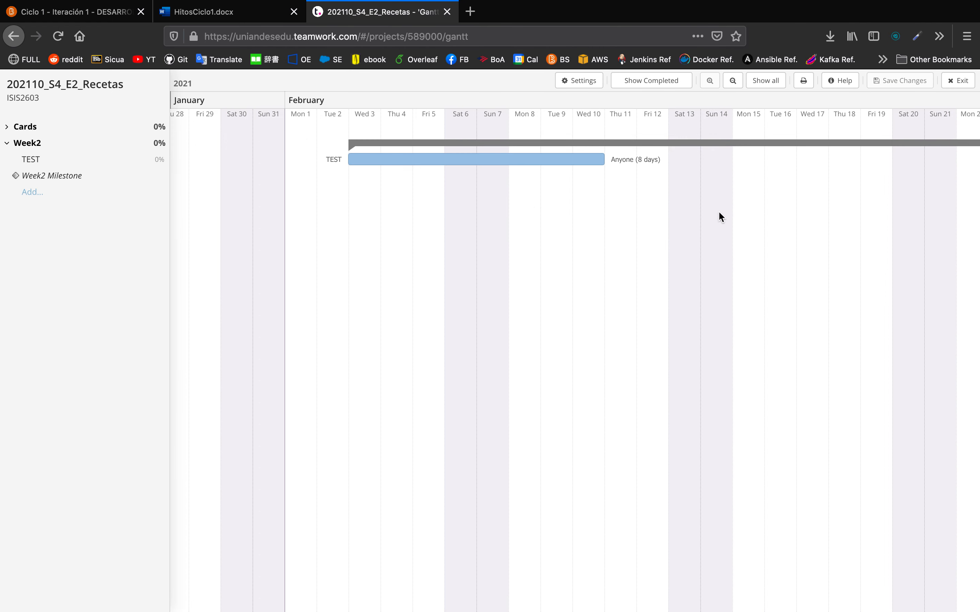
{"action": "scroll", "coordinate": [719, 217], "scroll_direction": "right", "scroll_amount": 15}
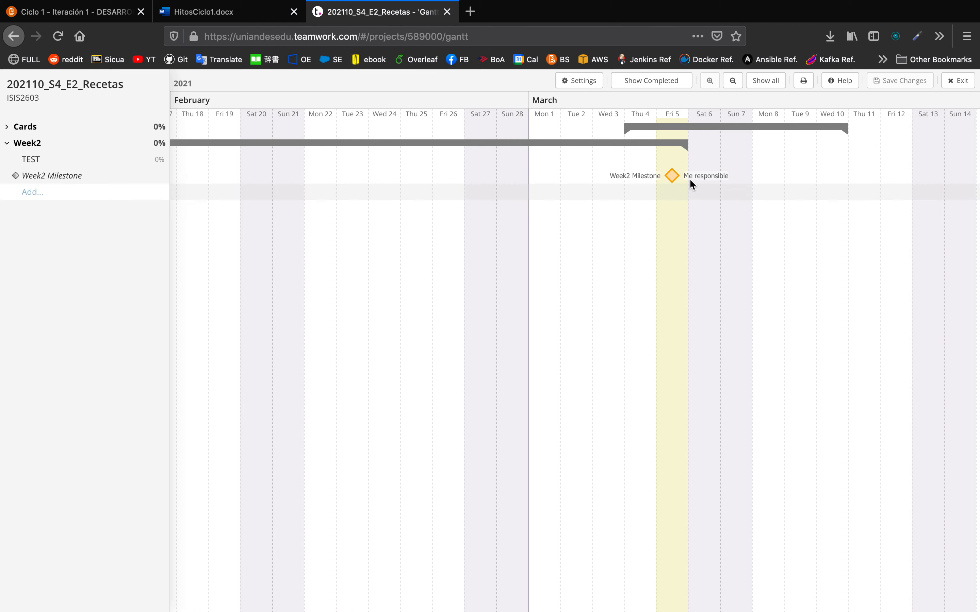
{"action": "left_click", "coordinate": [702, 175]}
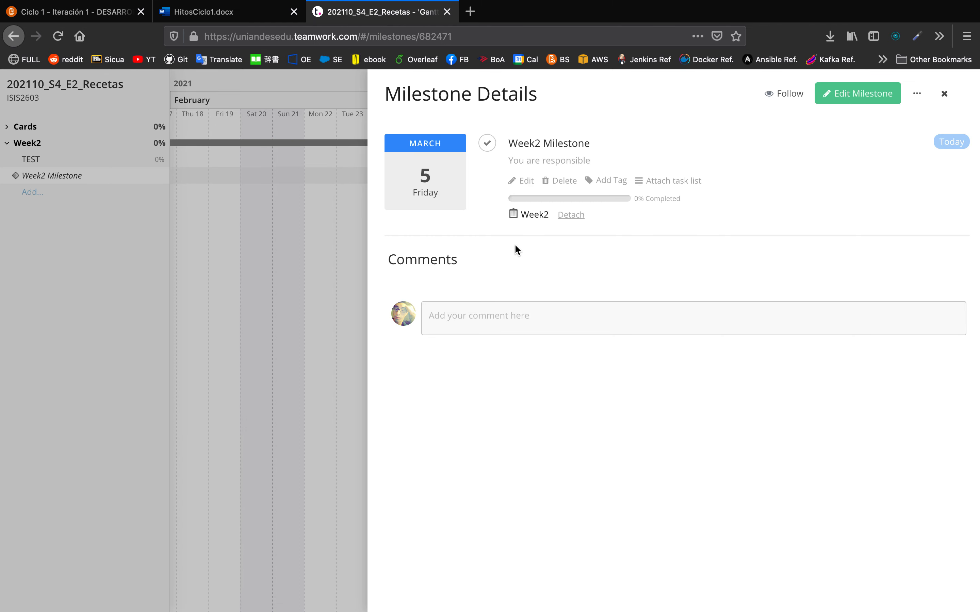
{"action": "left_click", "coordinate": [522, 181]}
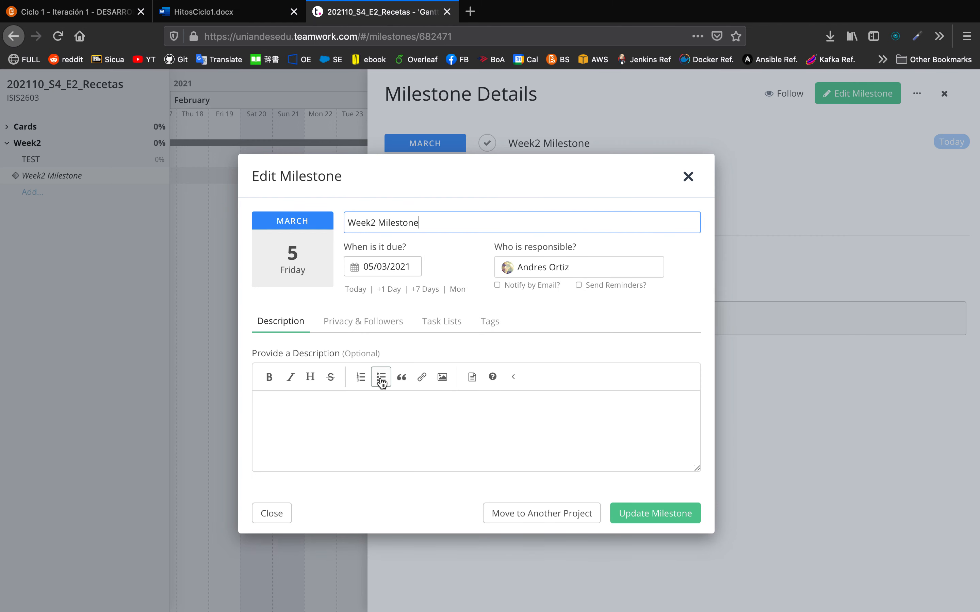
{"action": "left_click", "coordinate": [381, 266]}
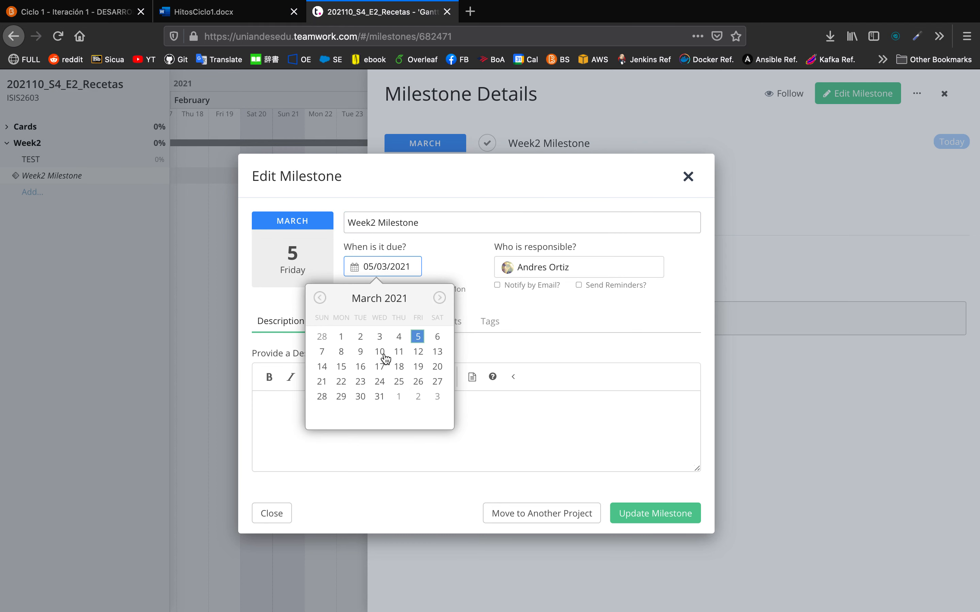
{"action": "left_click", "coordinate": [319, 298]}
{"action": "left_click", "coordinate": [379, 351]}
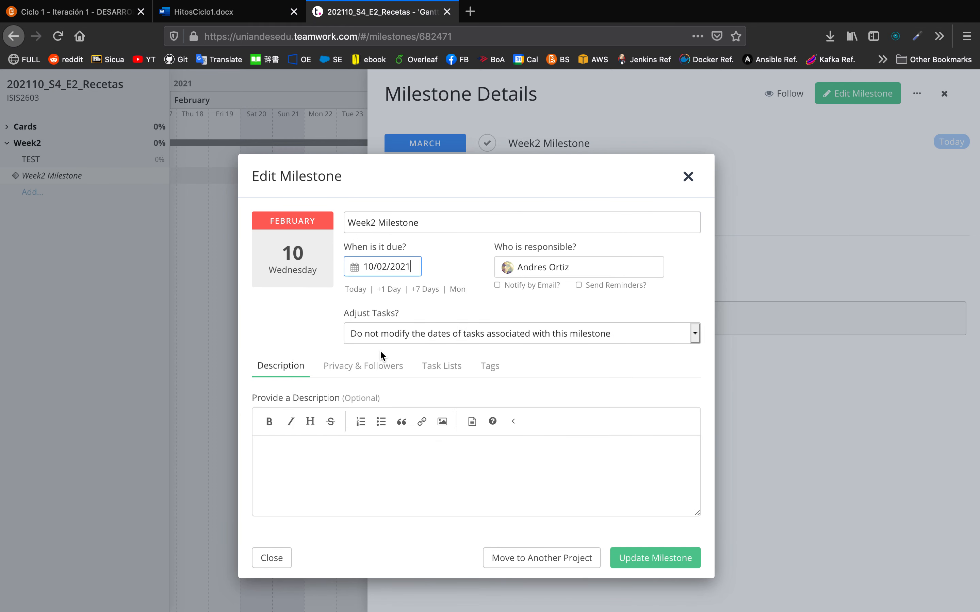
Add the existing tags C1 and Iteracion 2 to Week2 Milestone.
{"action": "left_click", "coordinate": [488, 368]}
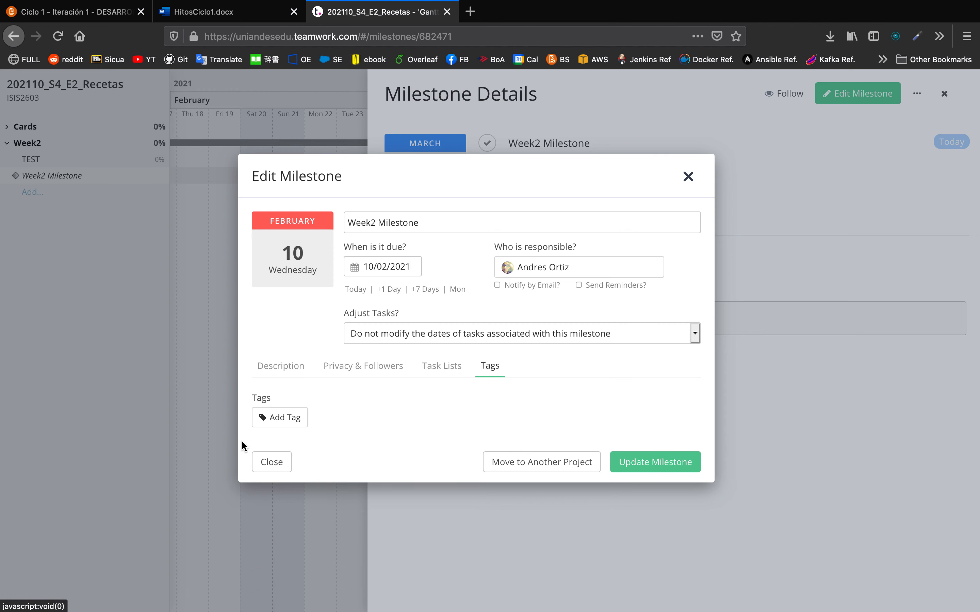
{"action": "left_click", "coordinate": [291, 423]}
{"action": "type", "text": "ciclo1"}
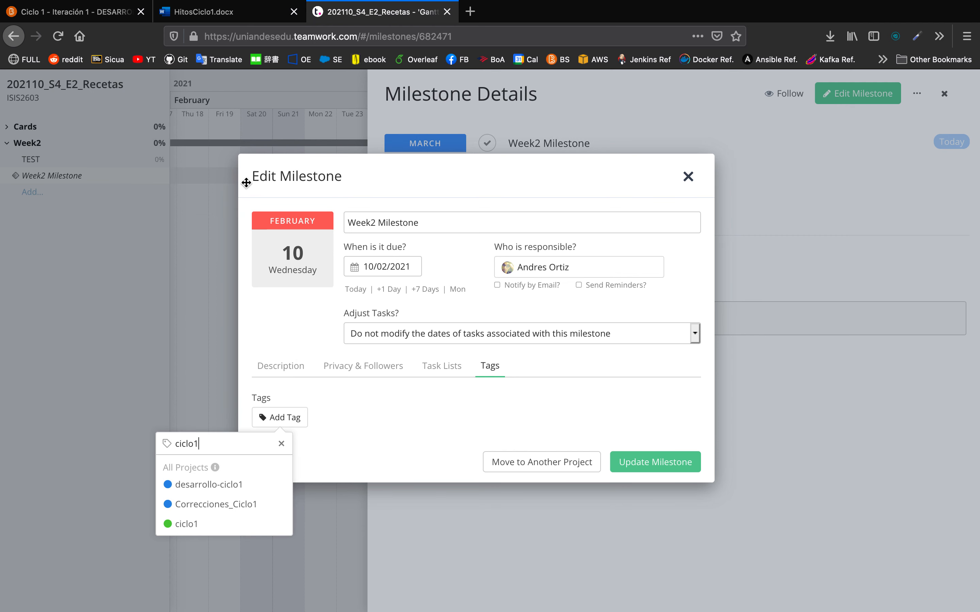
{"action": "double_click", "coordinate": [215, 445]}
{"action": "type", "text": "C1"}
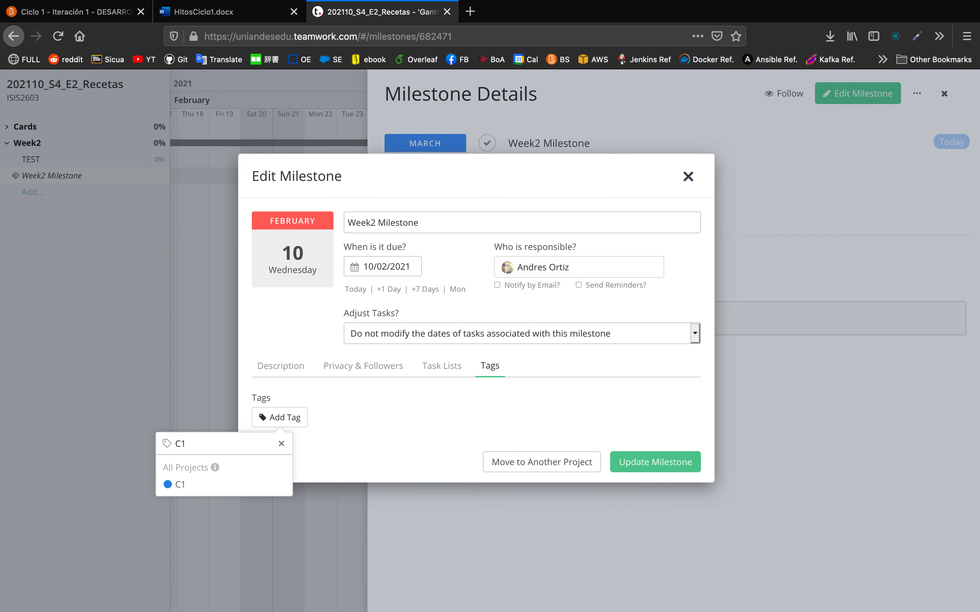
{"action": "left_click", "coordinate": [184, 488]}
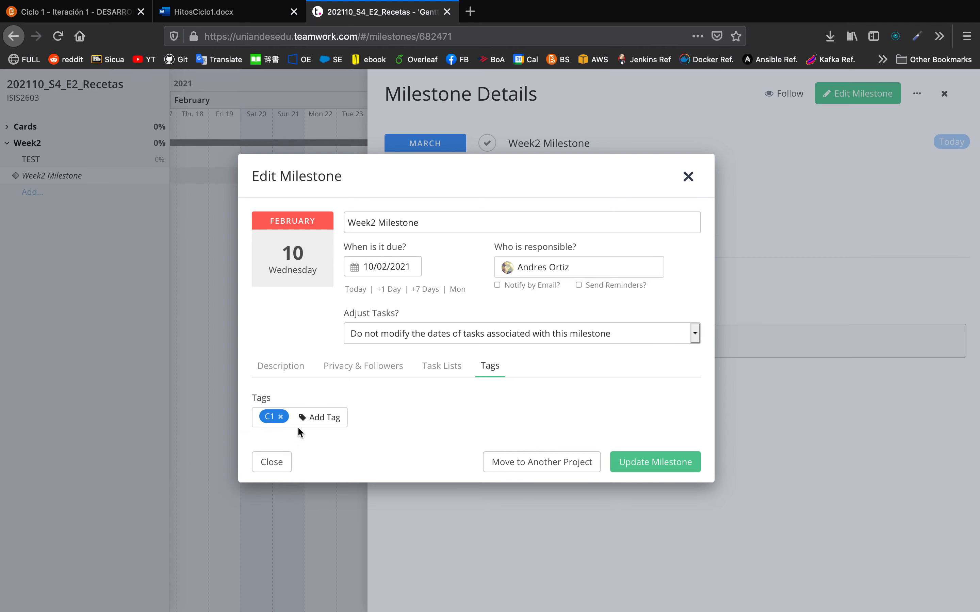
{"action": "left_click", "coordinate": [322, 421]}
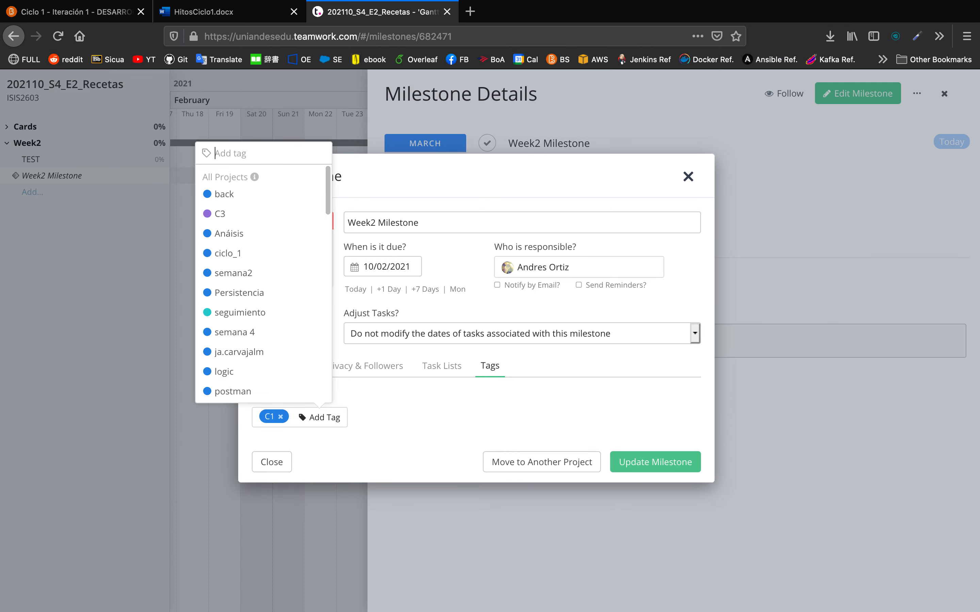
{"action": "type", "text": "It"}
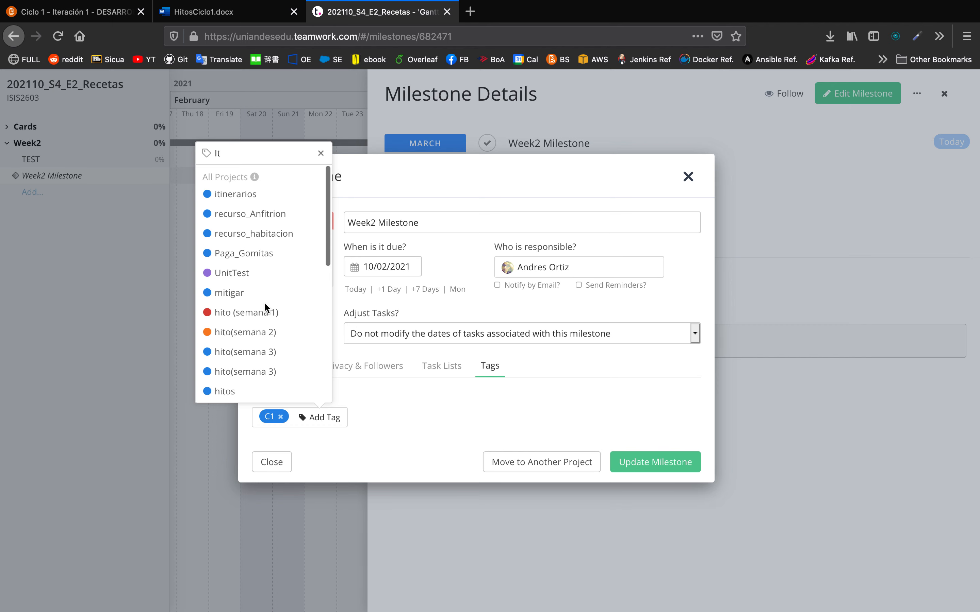
{"action": "type", "text": "er"}
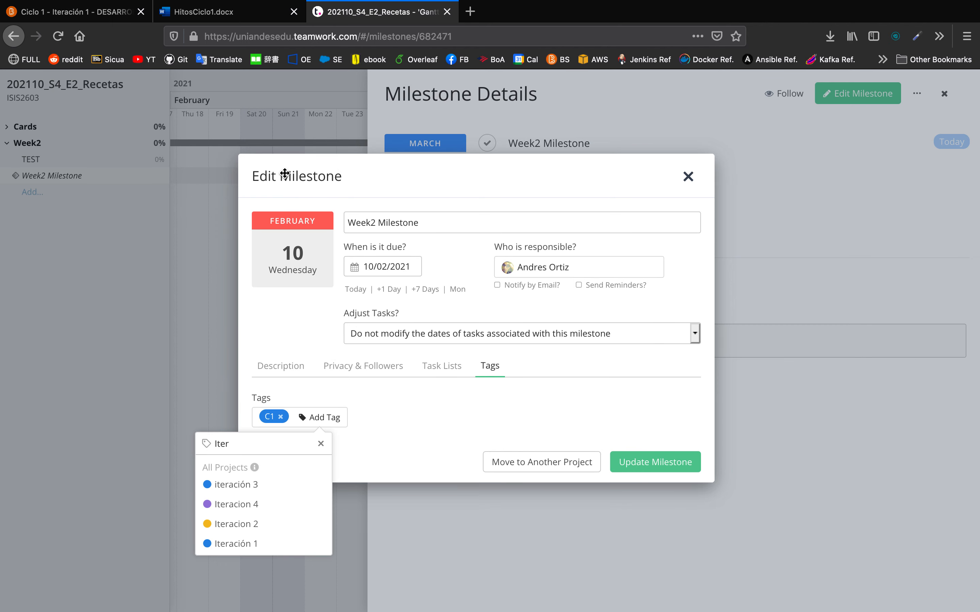
{"action": "left_click", "coordinate": [255, 530]}
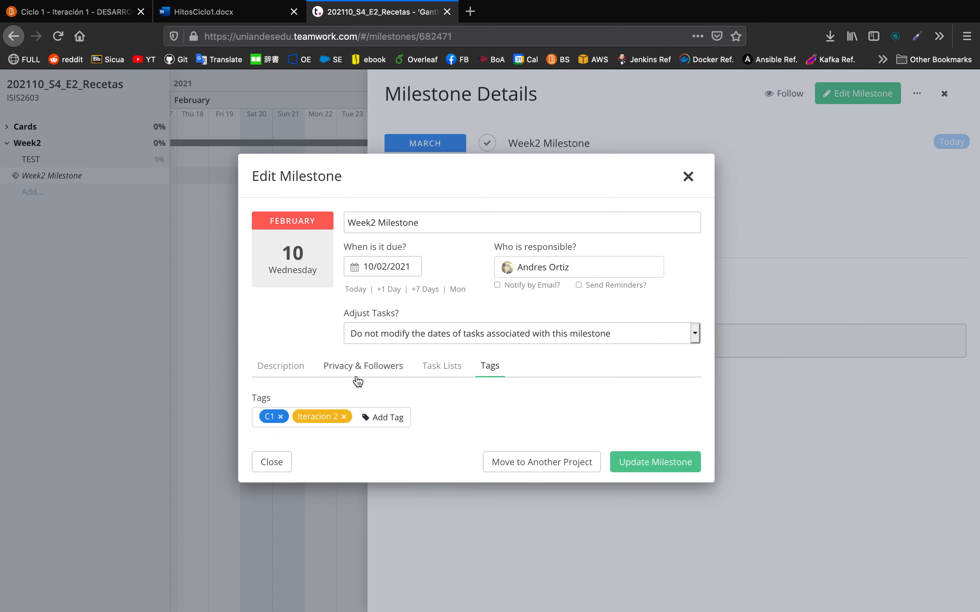
Enter the milestone description as two lines: "Modelo entidades" and "Ambiente de trabajo configurado".
{"action": "left_click", "coordinate": [305, 376]}
{"action": "left_click", "coordinate": [335, 470]}
{"action": "type", "text": "Modelo entidades · Ambiente de trabajo configurado"}
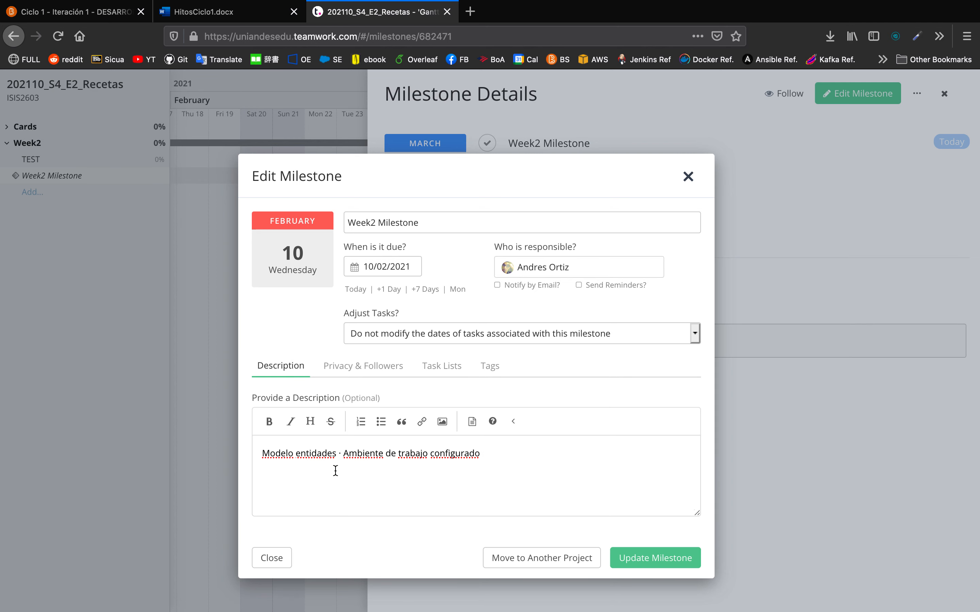
{"action": "key", "text": "BackSpace"}
{"action": "key", "text": "Return"}
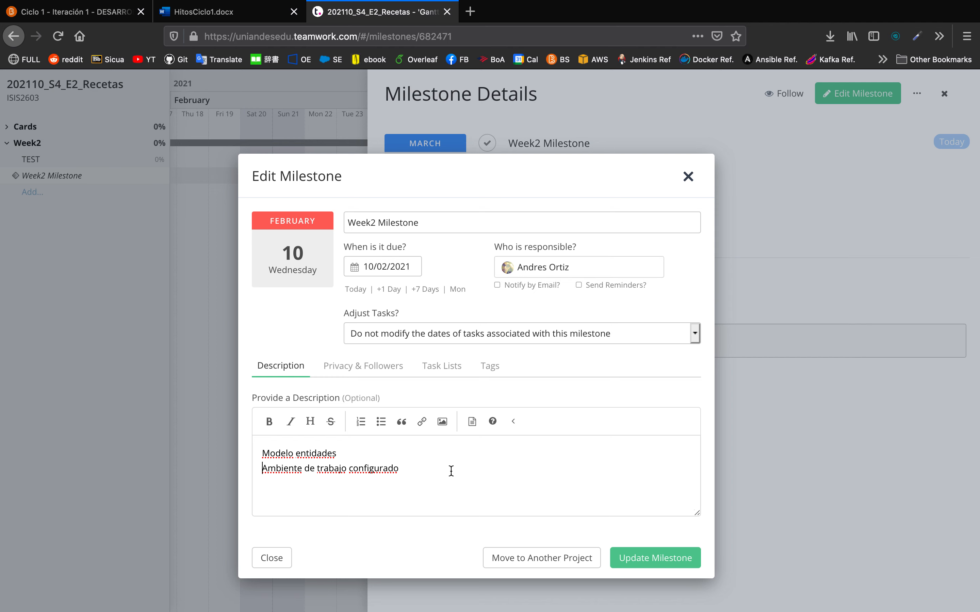
Set the whole 202110_S4_E2 group as followers of Week2 Milestone.
{"action": "left_click", "coordinate": [376, 370]}
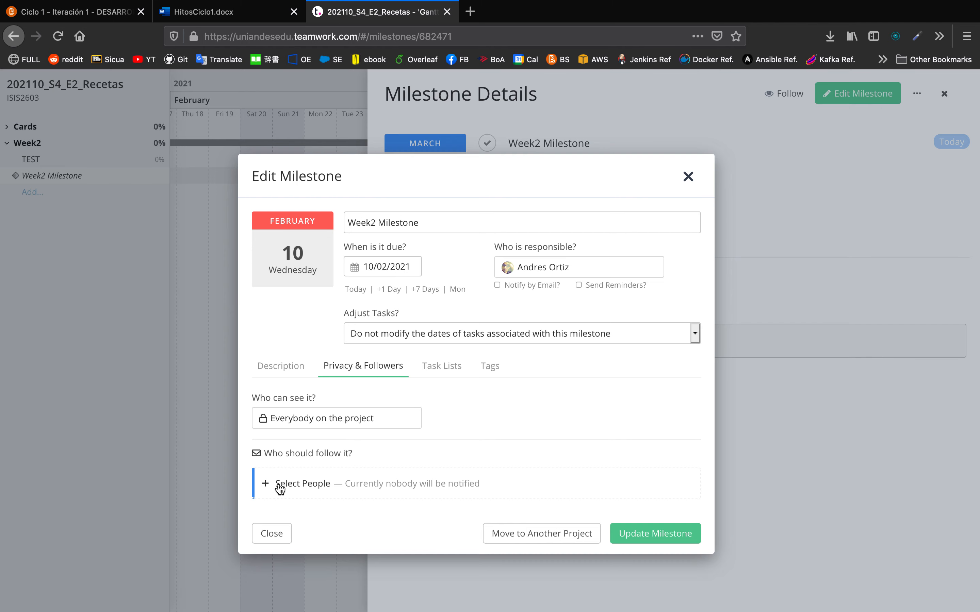
{"action": "left_click", "coordinate": [298, 482]}
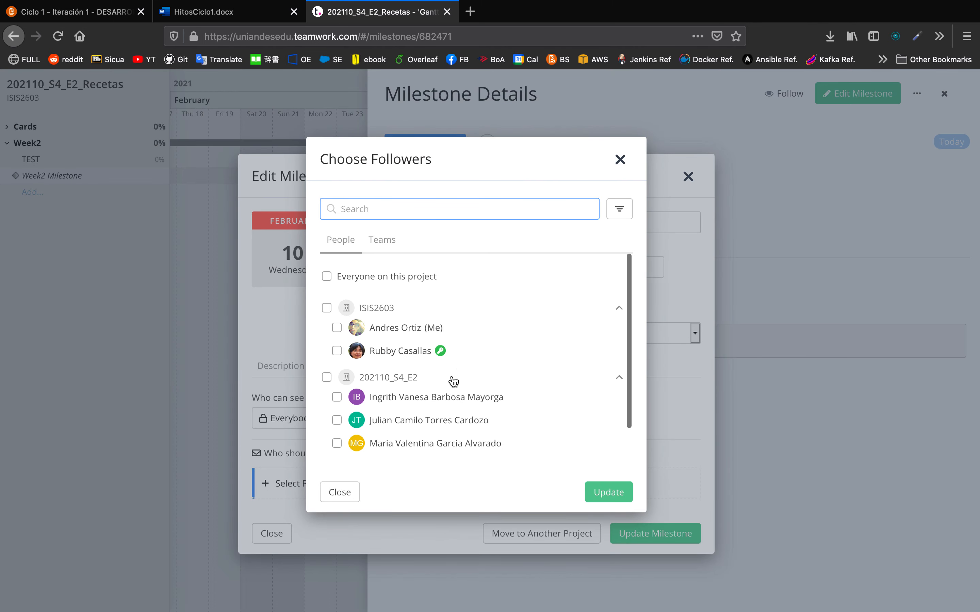
{"action": "scroll", "coordinate": [452, 381], "scroll_direction": "down", "scroll_amount": 1}
{"action": "left_click", "coordinate": [337, 370]}
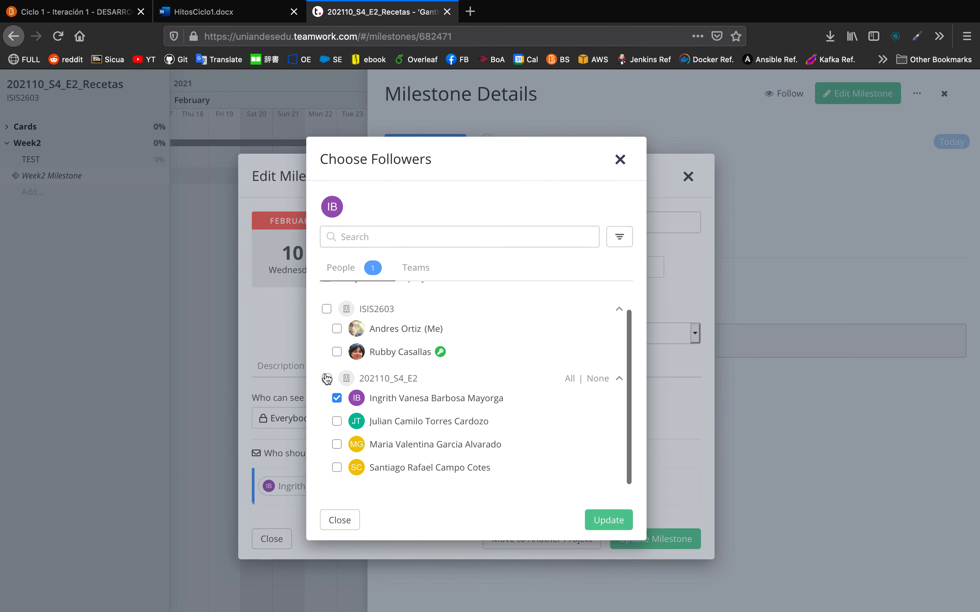
{"action": "left_click", "coordinate": [327, 378]}
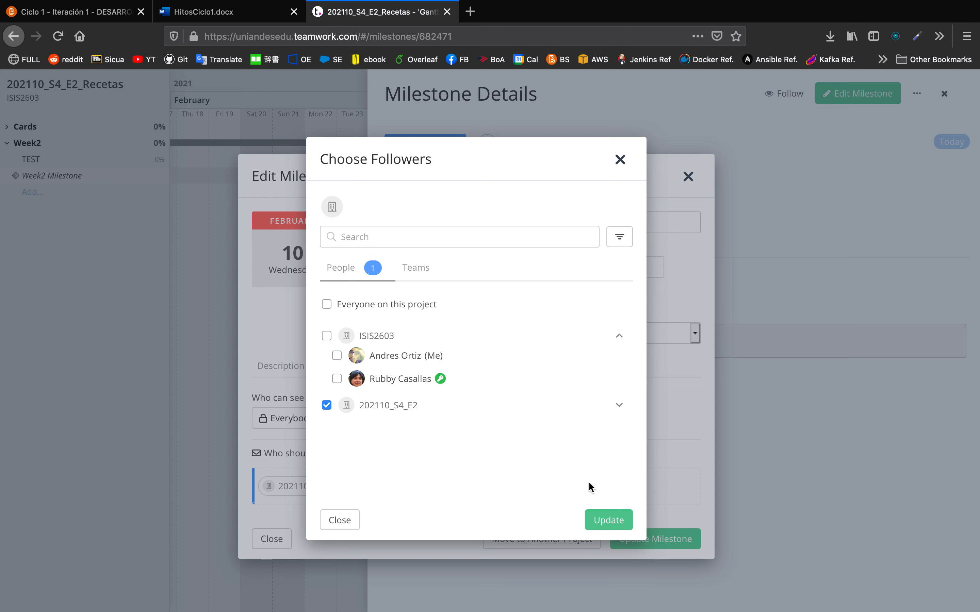
{"action": "left_click", "coordinate": [607, 521]}
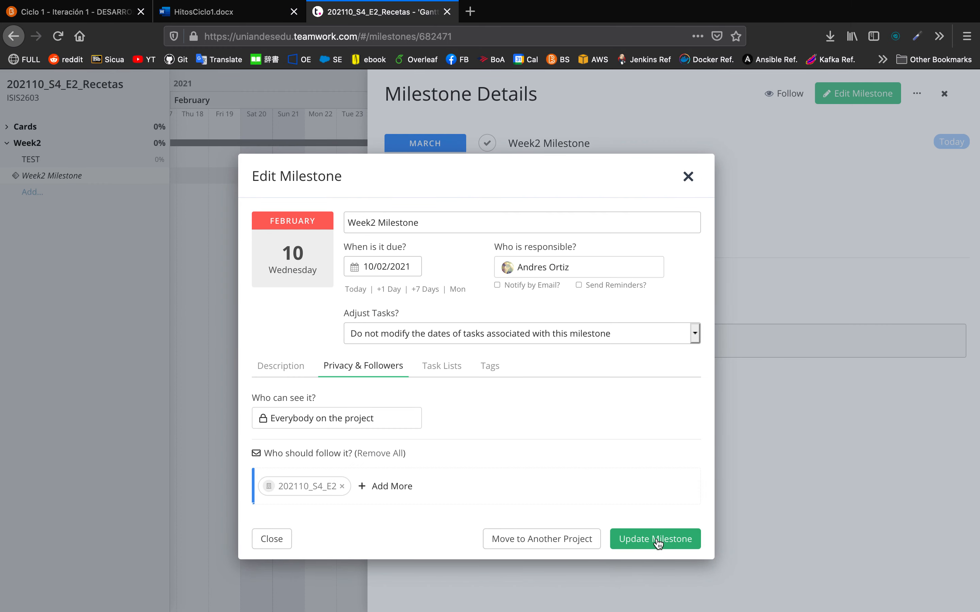
Save the changes to Week2 Milestone without rescheduling other milestones, and close its details.
{"action": "left_click", "coordinate": [657, 543]}
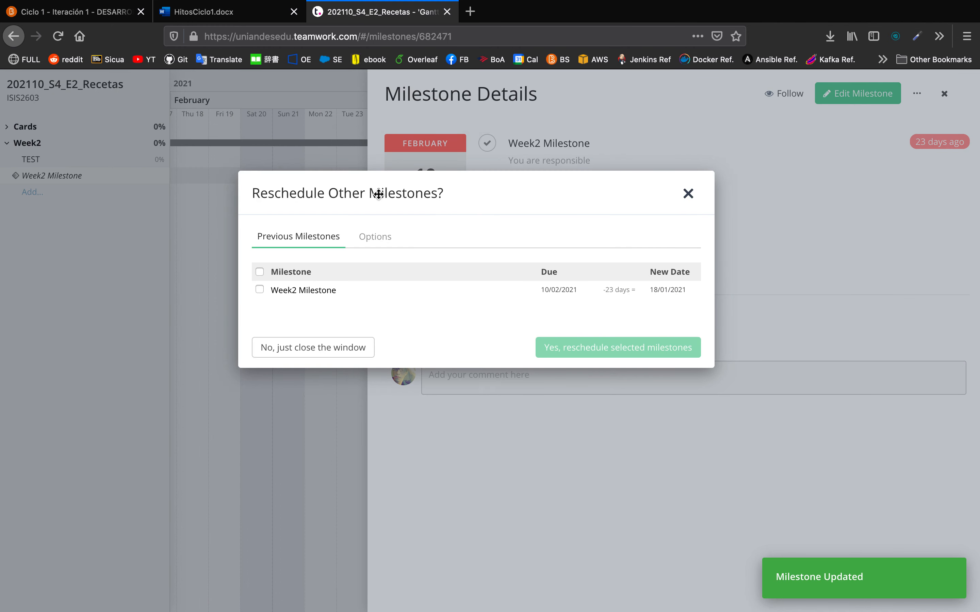
{"action": "left_click", "coordinate": [688, 196]}
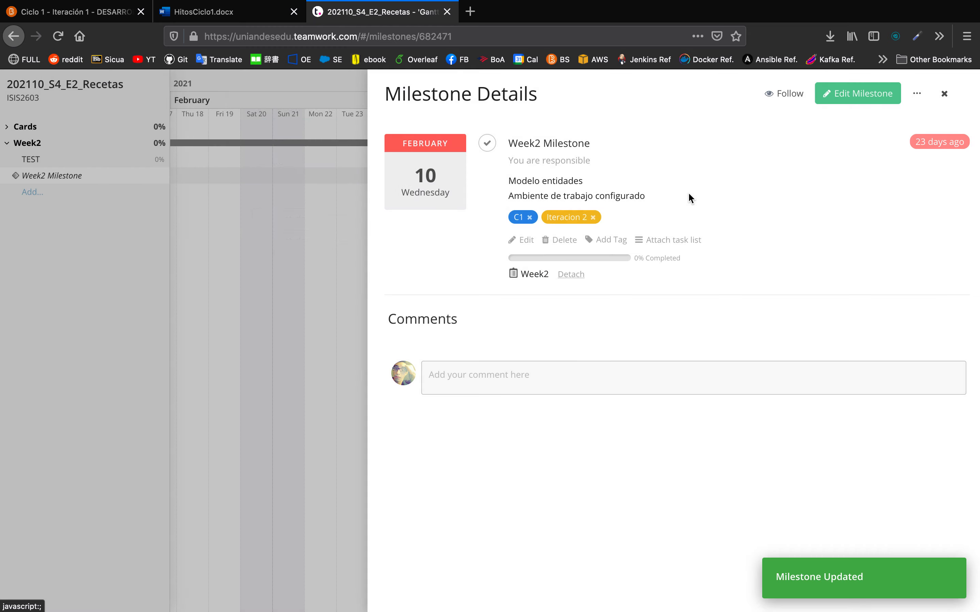
{"action": "left_click", "coordinate": [944, 94]}
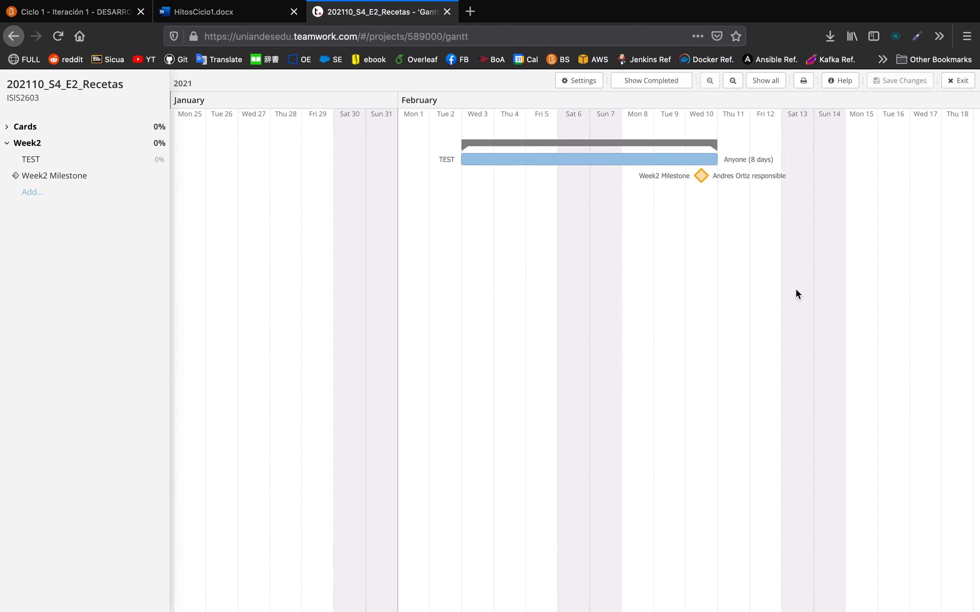
Open Week2 Milestone from the Gantt chart to review its description and tags, and close the details.
{"action": "left_click_drag", "start_coordinate": [795, 287], "coordinate": [731, 299]}
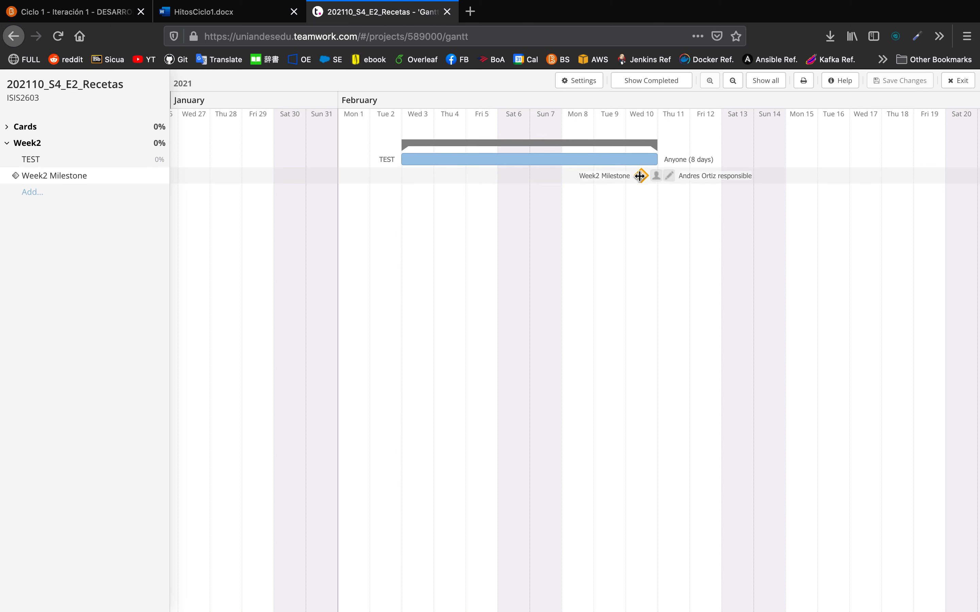
{"action": "left_click", "coordinate": [668, 177]}
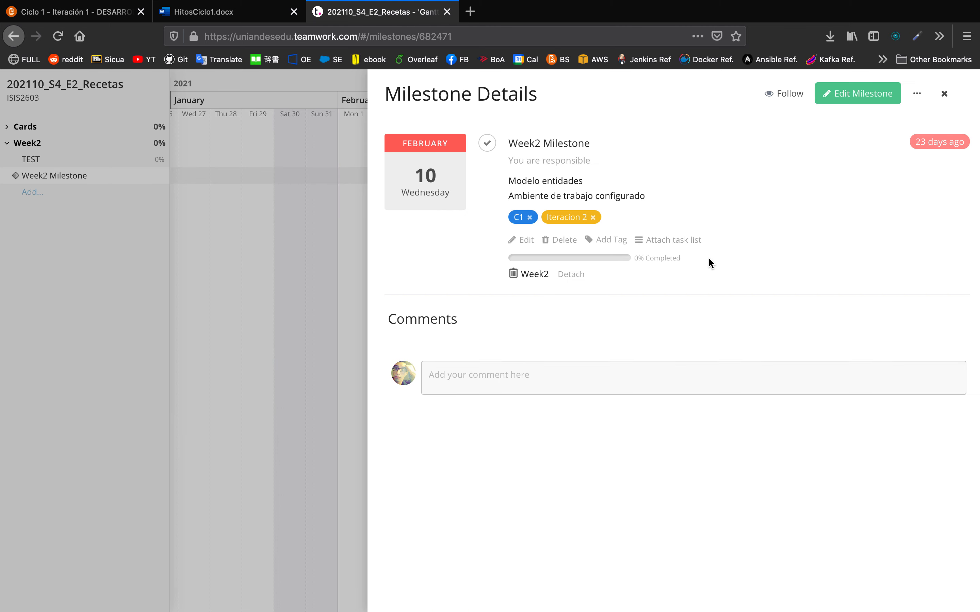
{"action": "left_click_drag", "start_coordinate": [513, 176], "coordinate": [656, 195]}
{"action": "left_click", "coordinate": [667, 197]}
{"action": "left_click", "coordinate": [945, 96]}
Switch to the Bloque Neón course and review the Semana 2 activity diagram under Ciclo 1 - Iteración 1.
{"action": "left_click", "coordinate": [222, 17]}
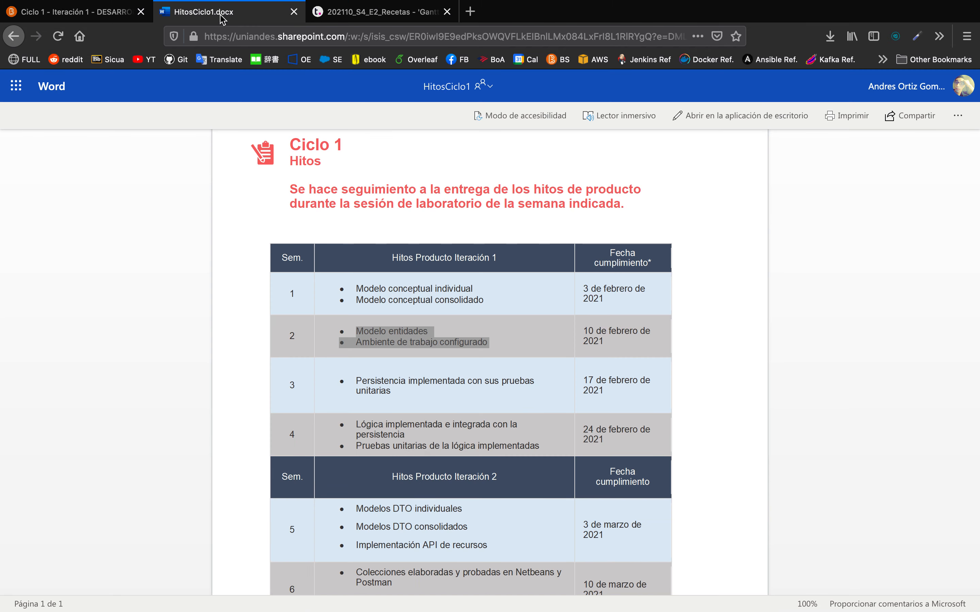
{"action": "left_click", "coordinate": [102, 16]}
{"action": "left_click", "coordinate": [249, 347]}
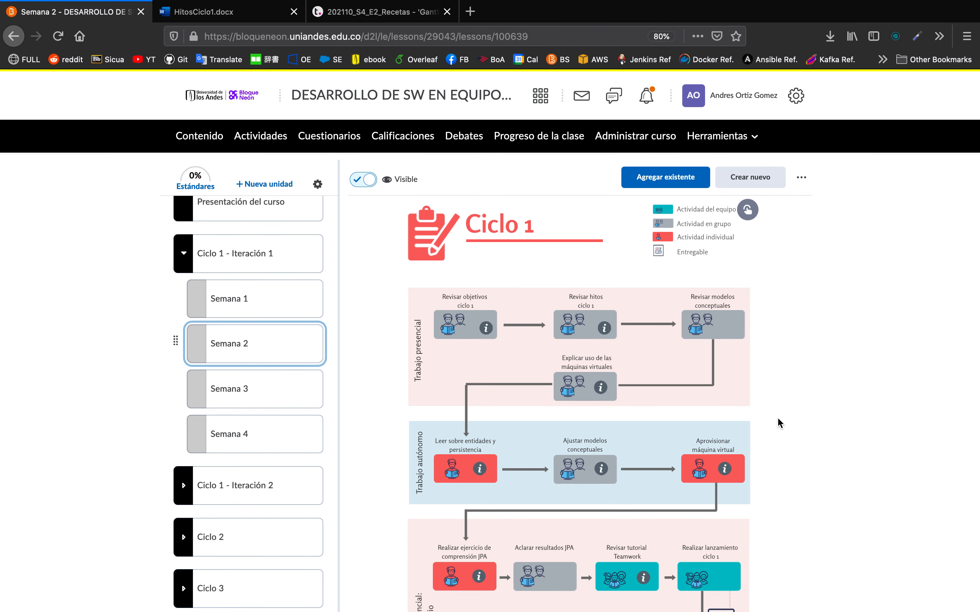
{"action": "scroll", "coordinate": [777, 416], "scroll_direction": "down", "scroll_amount": 3}
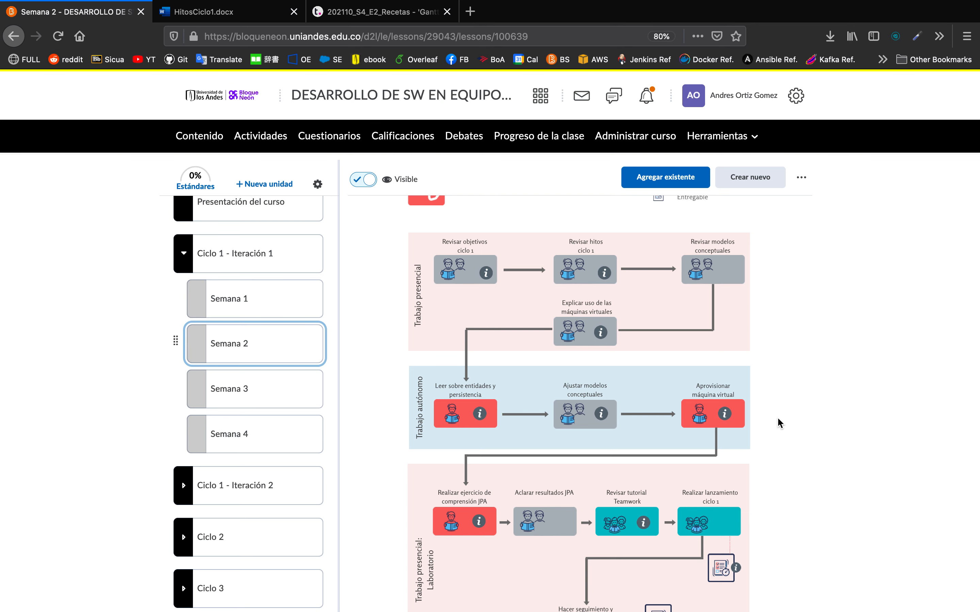
{"action": "scroll", "coordinate": [777, 417], "scroll_direction": "down", "scroll_amount": 1}
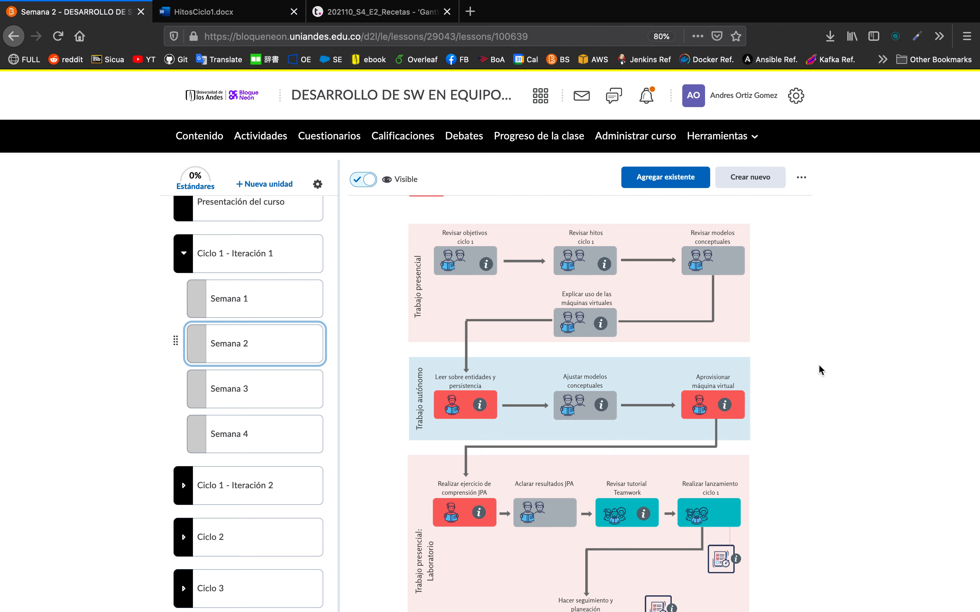
{"action": "scroll", "coordinate": [716, 408], "scroll_direction": "down", "scroll_amount": 3}
{"action": "scroll", "coordinate": [718, 376], "scroll_direction": "down", "scroll_amount": 7}
{"action": "scroll", "coordinate": [717, 375], "scroll_direction": "up", "scroll_amount": 7}
Download the virtual machine request tutorial PDF from the Aprovisionar máquina virtual activity into the Week2 folder of Iteration1.
{"action": "left_click", "coordinate": [725, 321]}
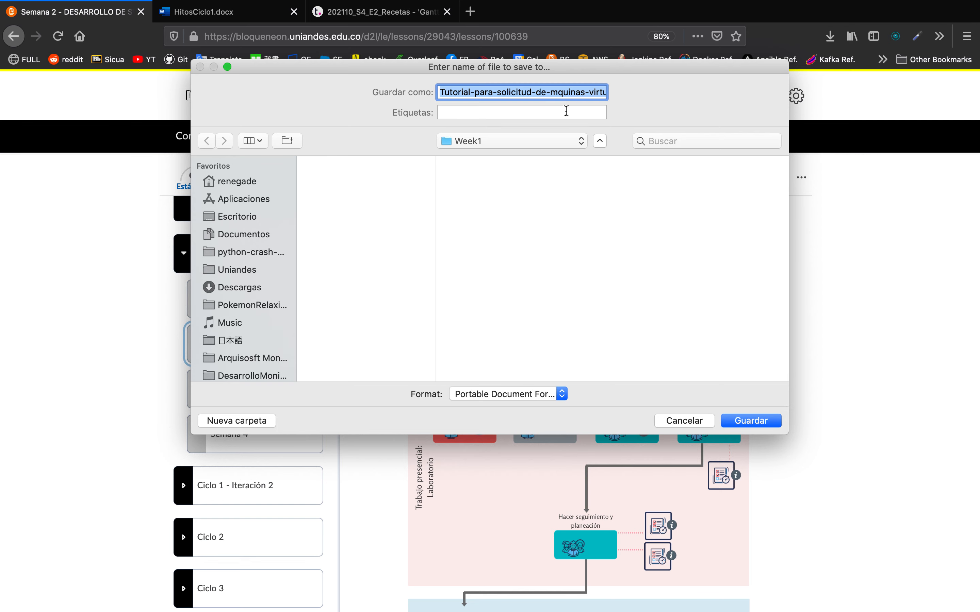
{"action": "left_click", "coordinate": [577, 143]}
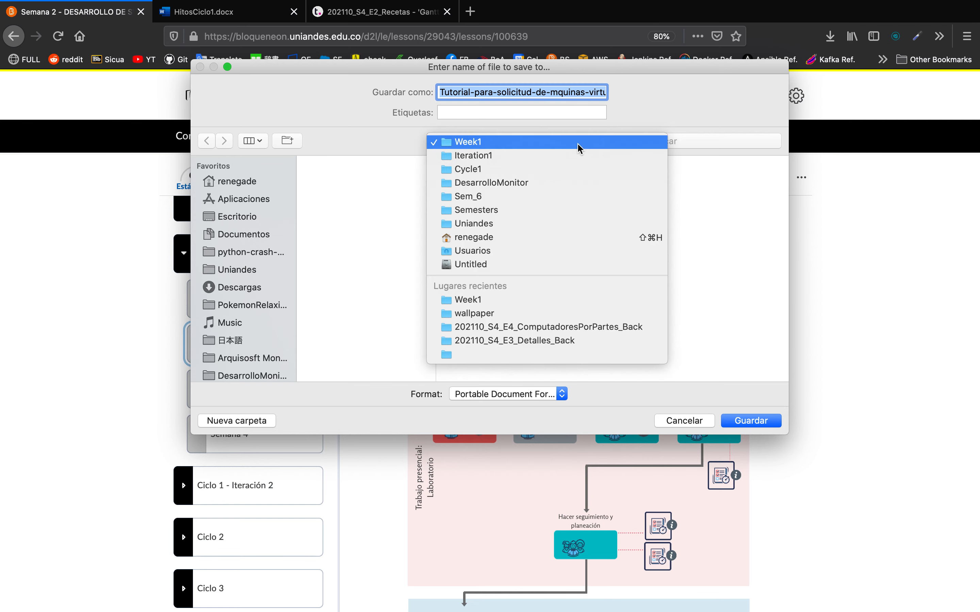
{"action": "left_click", "coordinate": [506, 156]}
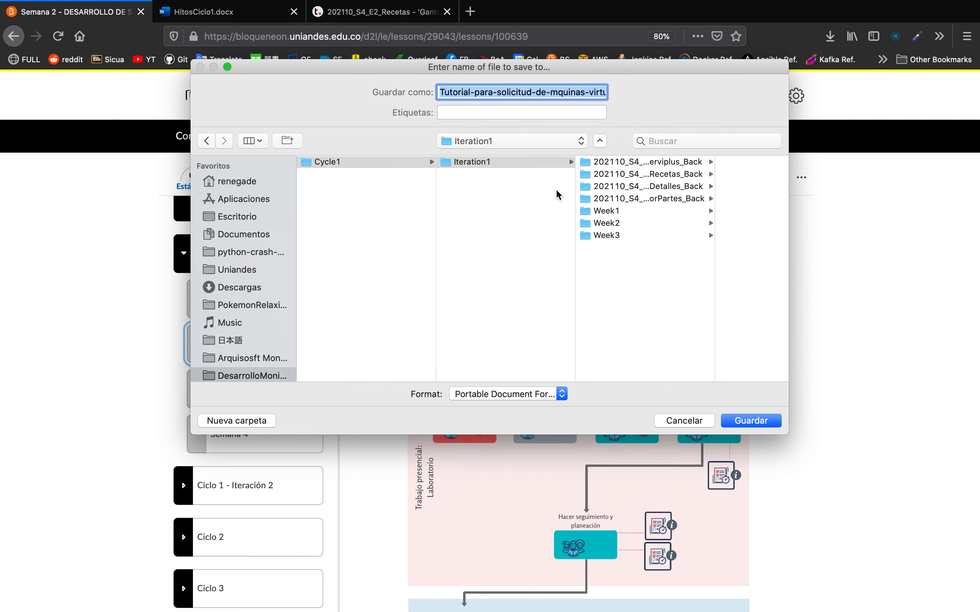
{"action": "left_click", "coordinate": [615, 223]}
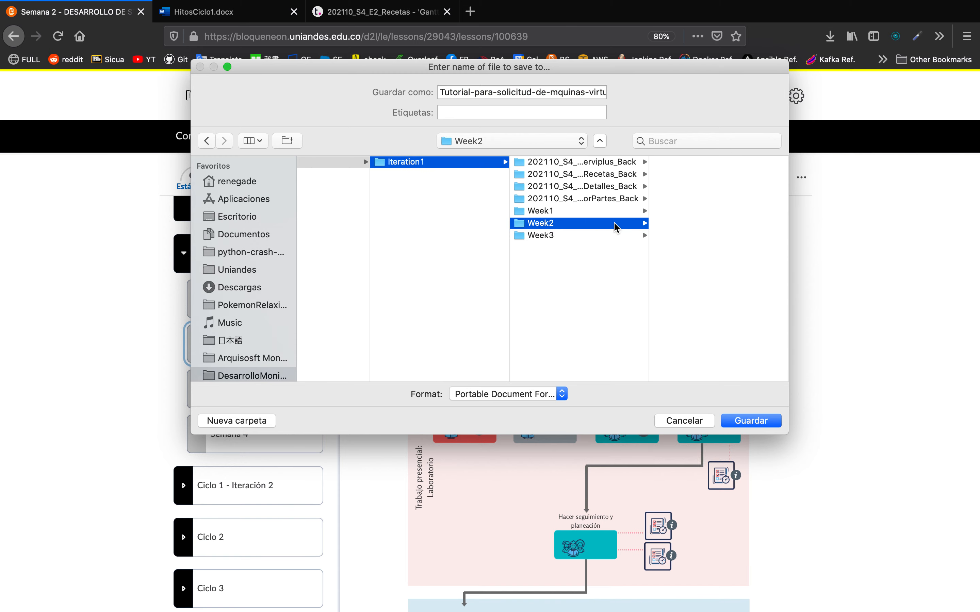
{"action": "left_click", "coordinate": [754, 420]}
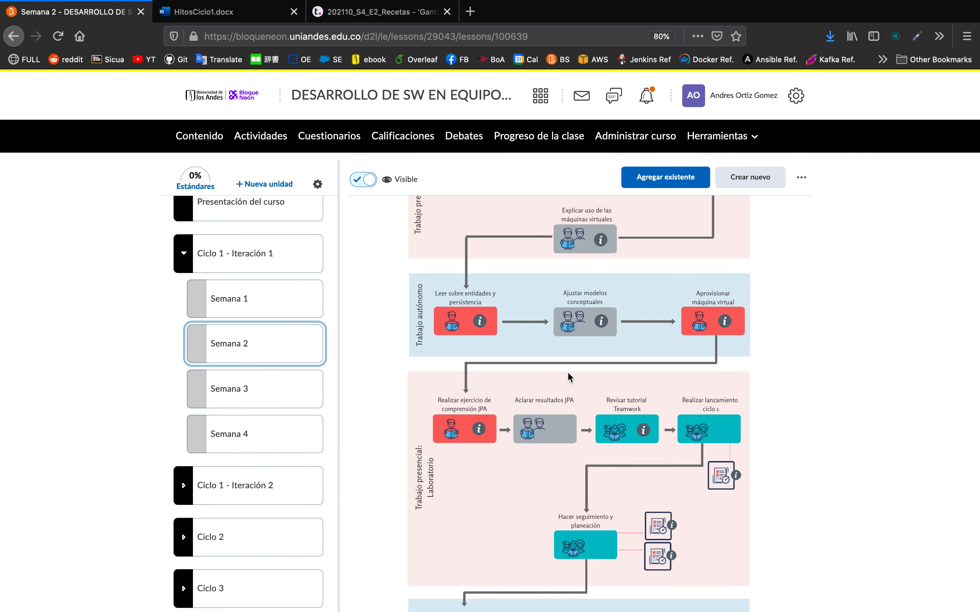
Open the downloaded virtual machine tutorial in Acrobat Reader and look through it to page 5.
{"action": "left_click", "coordinate": [830, 38]}
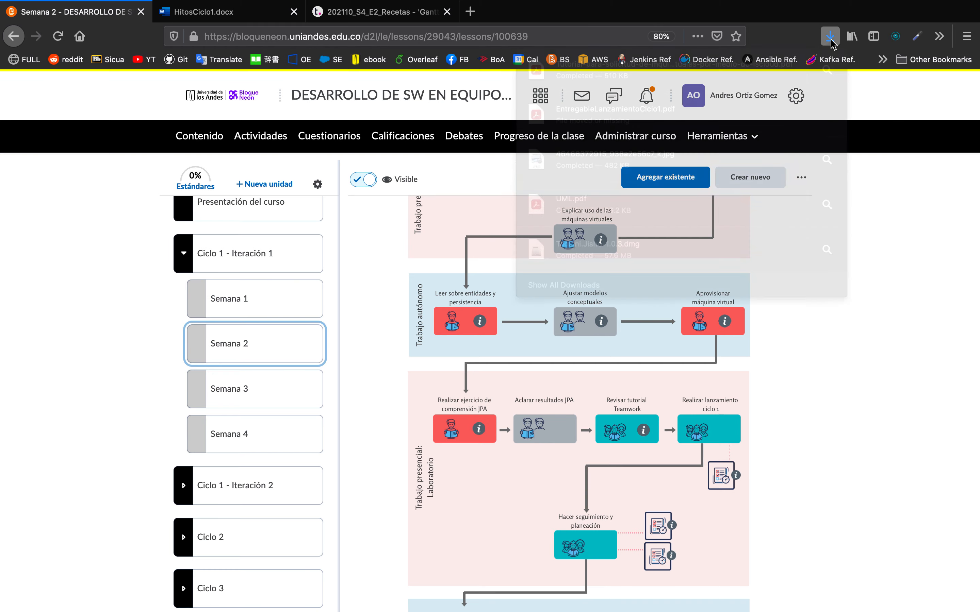
{"action": "left_click", "coordinate": [747, 68]}
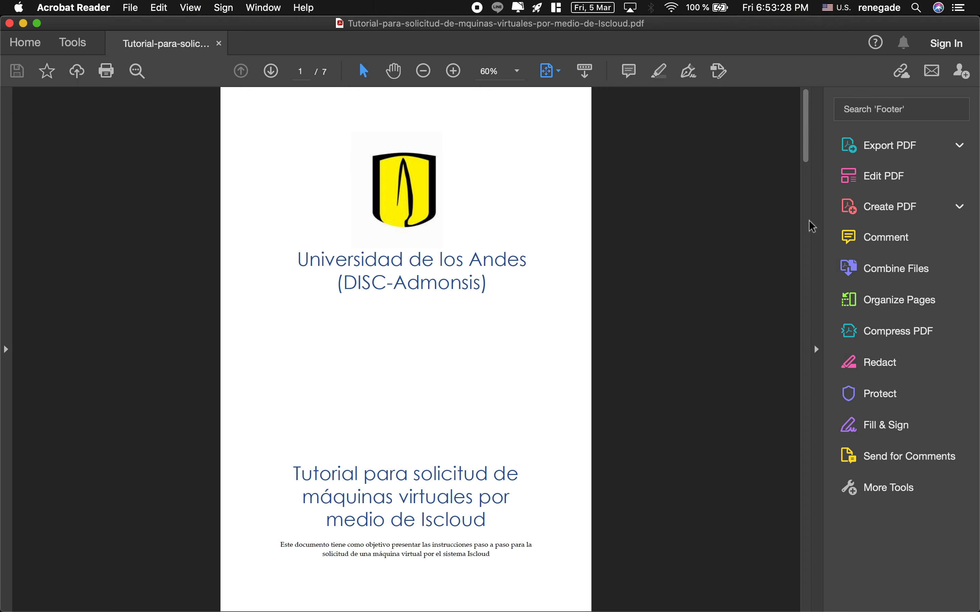
{"action": "left_click_drag", "start_coordinate": [805, 151], "coordinate": [807, 348]}
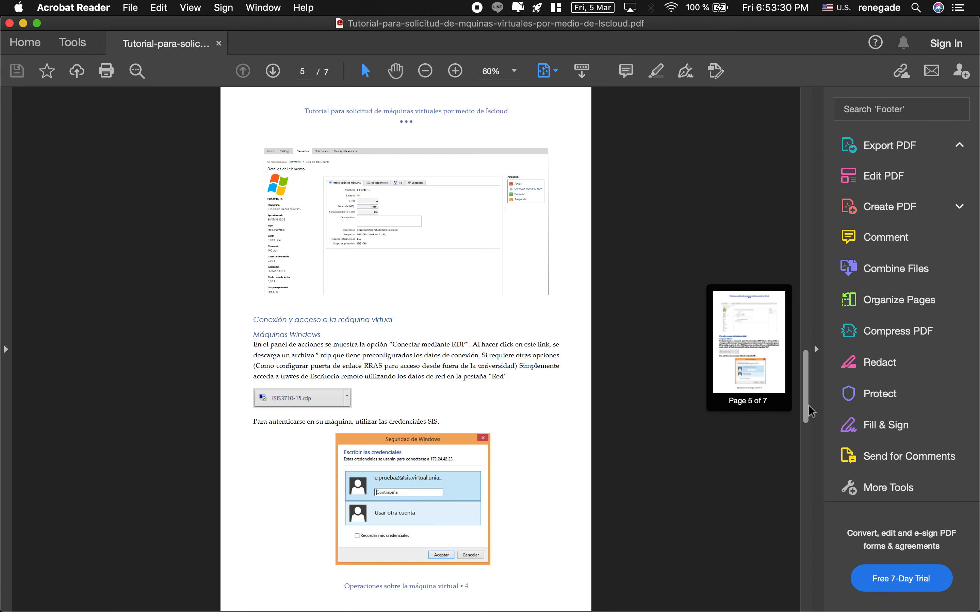
Return to the Teamwork Gantt chart and add a task named Provision Virtual Environment to the Week2 list.
{"action": "key", "text": "super+Tab"}
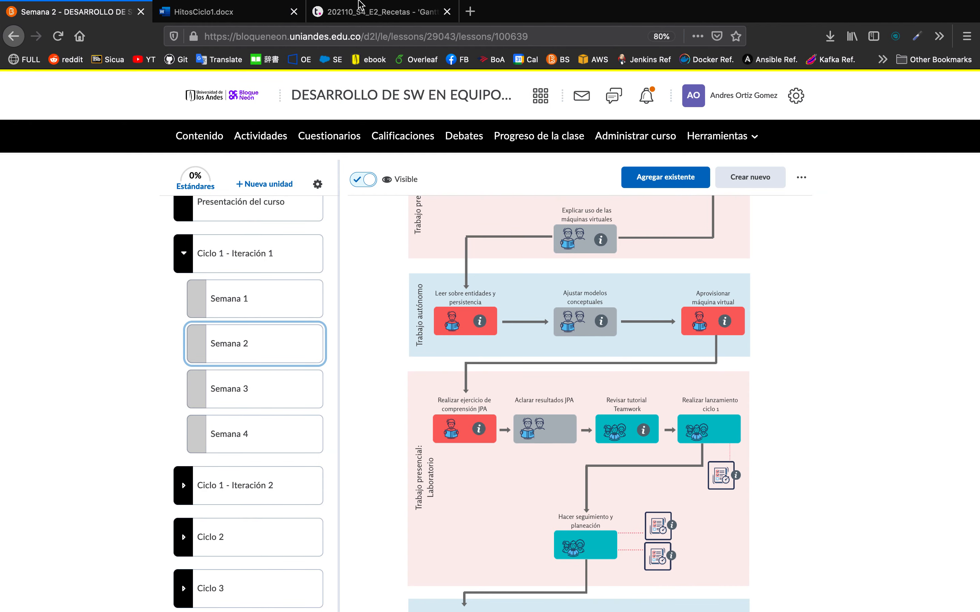
{"action": "left_click", "coordinate": [359, 13]}
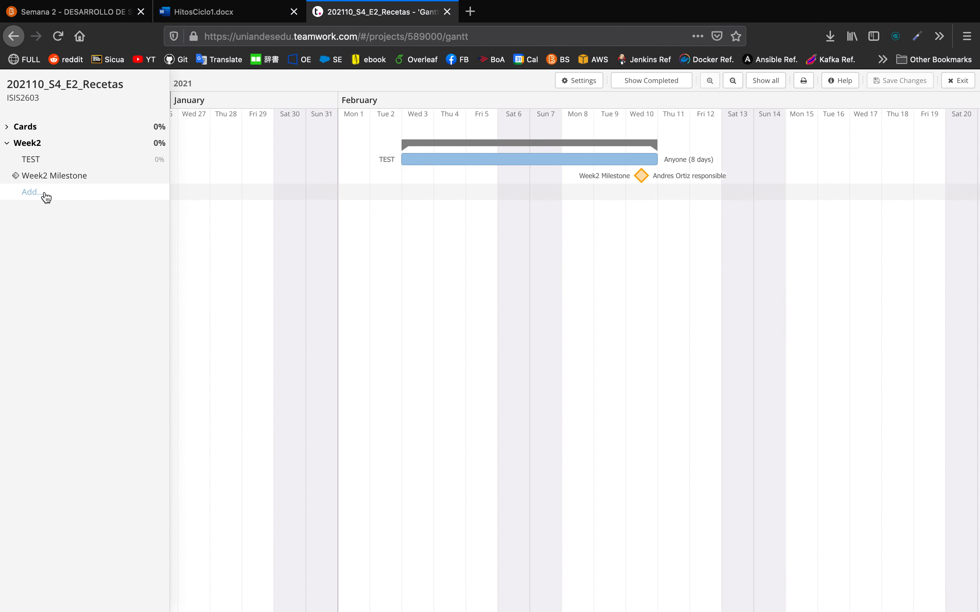
{"action": "left_click", "coordinate": [33, 192]}
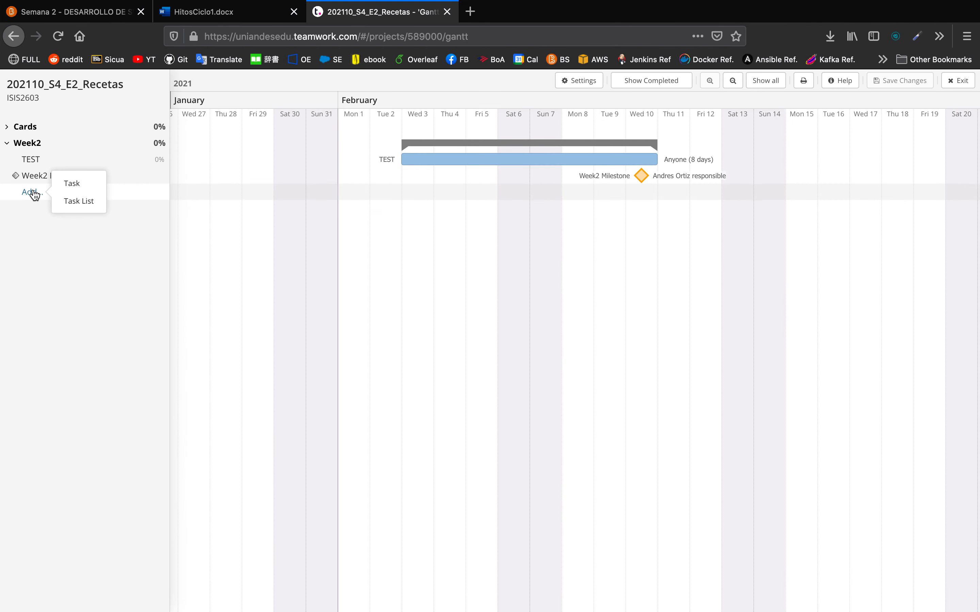
{"action": "left_click", "coordinate": [73, 183]}
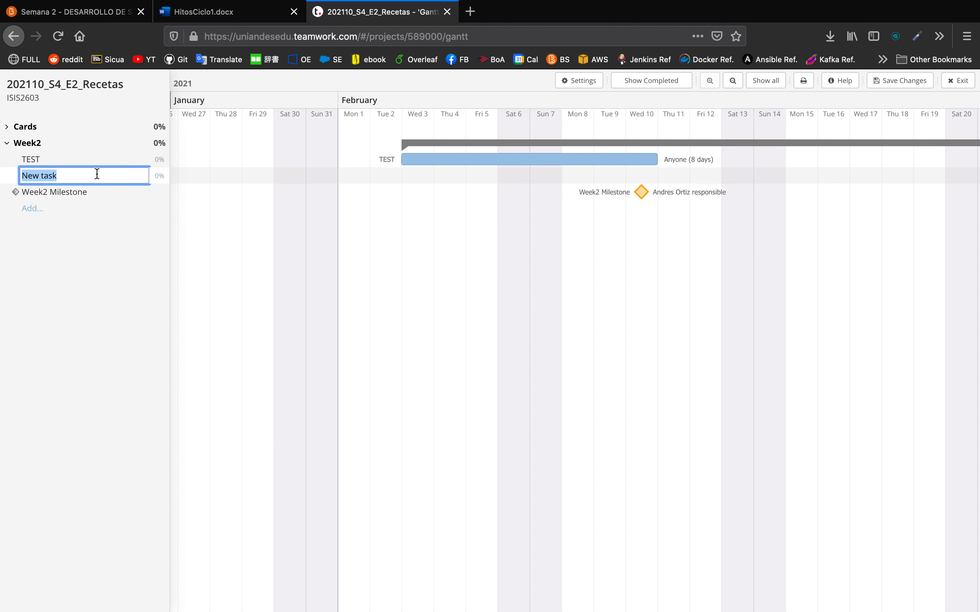
{"action": "type", "text": "Provision Virtual Environment"}
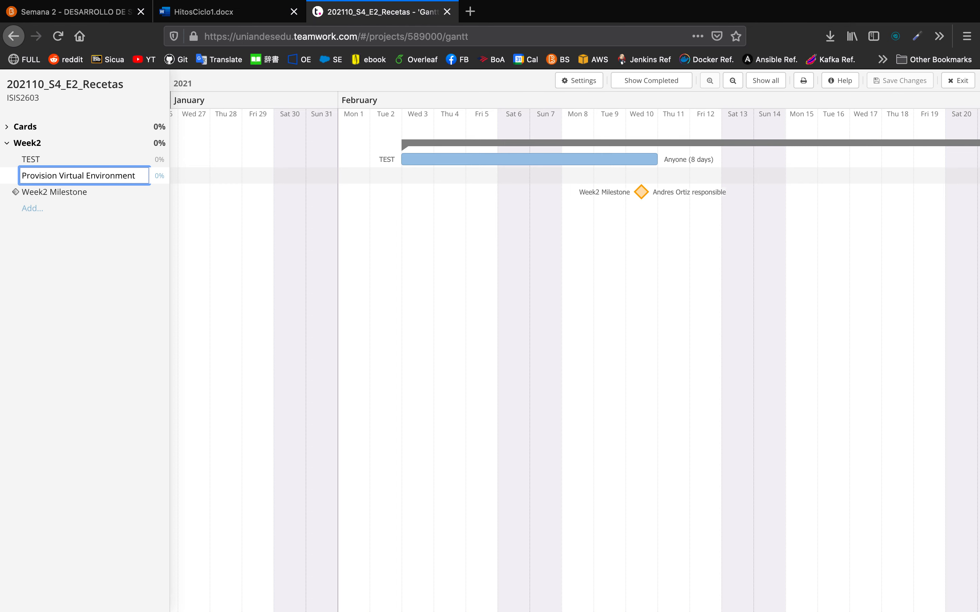
{"action": "key", "text": "Return"}
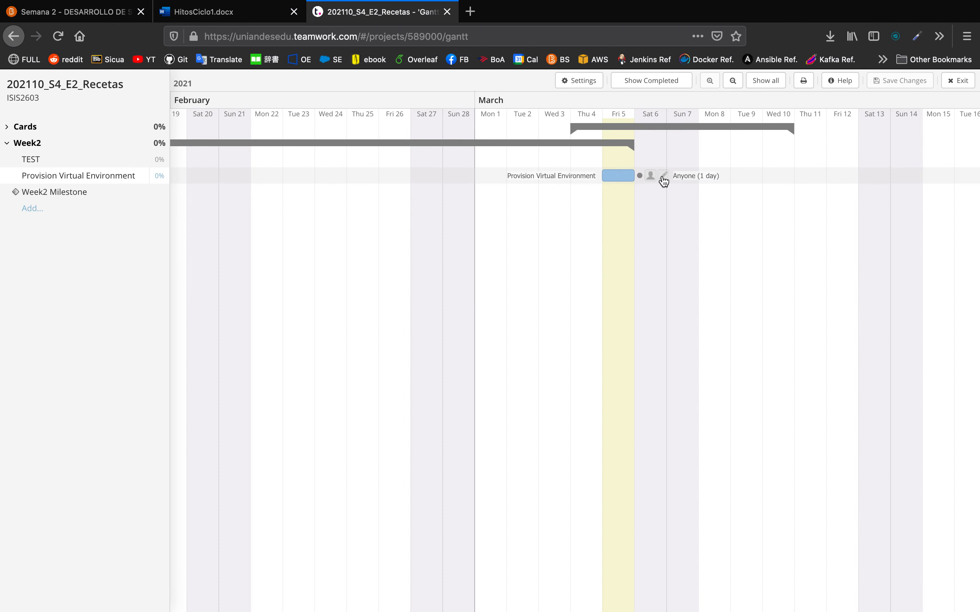
Edit the Provision Virtual Environment task from its details and assign it to the first listed member of 202110_S4_E2.
{"action": "left_click", "coordinate": [663, 177]}
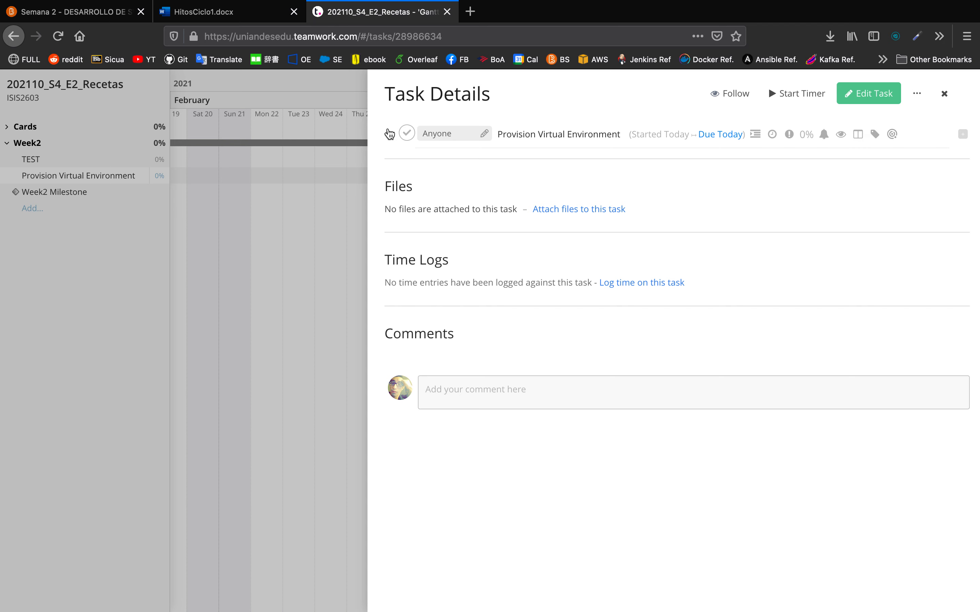
{"action": "left_click", "coordinate": [389, 134]}
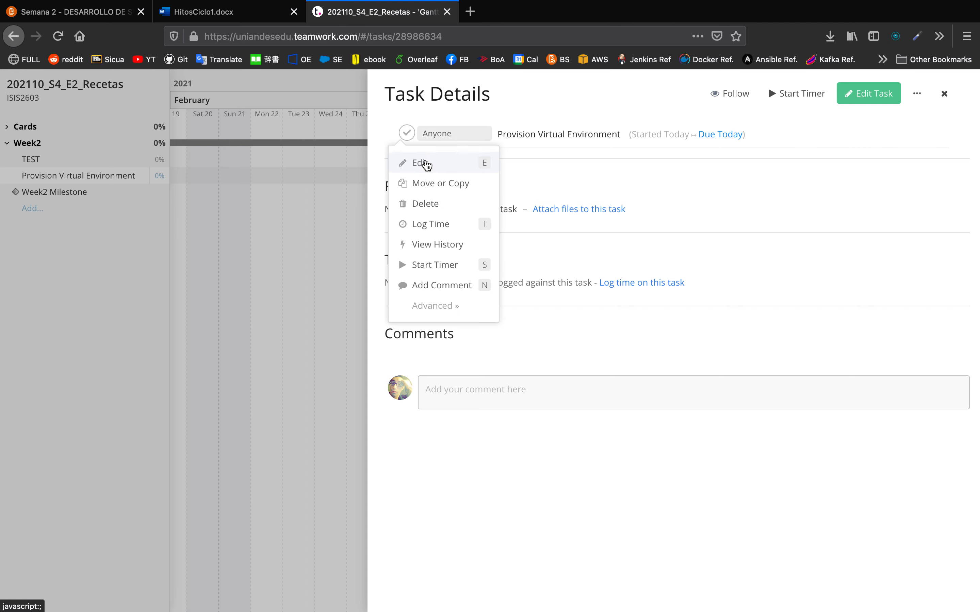
{"action": "left_click", "coordinate": [426, 163]}
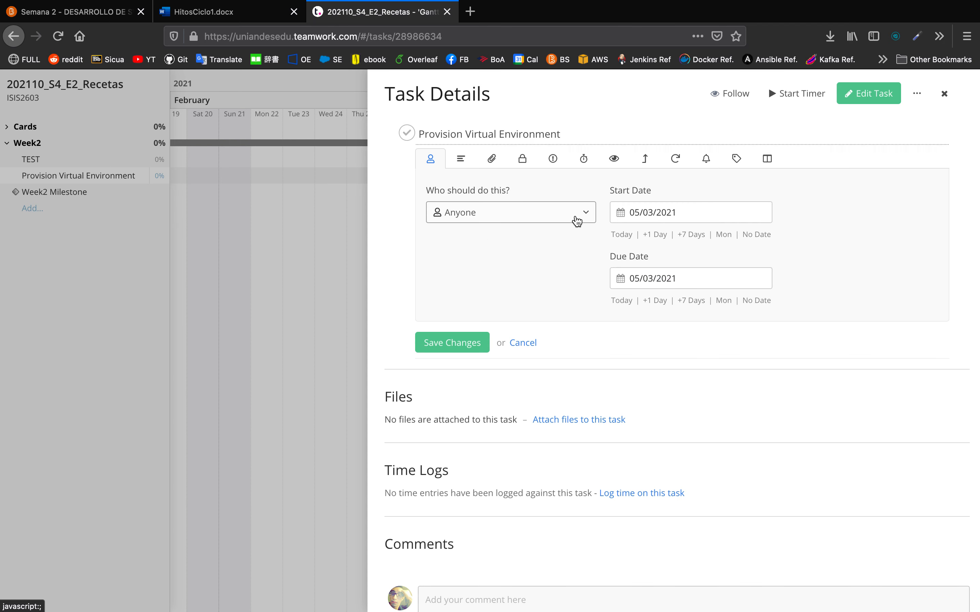
{"action": "left_click", "coordinate": [581, 219]}
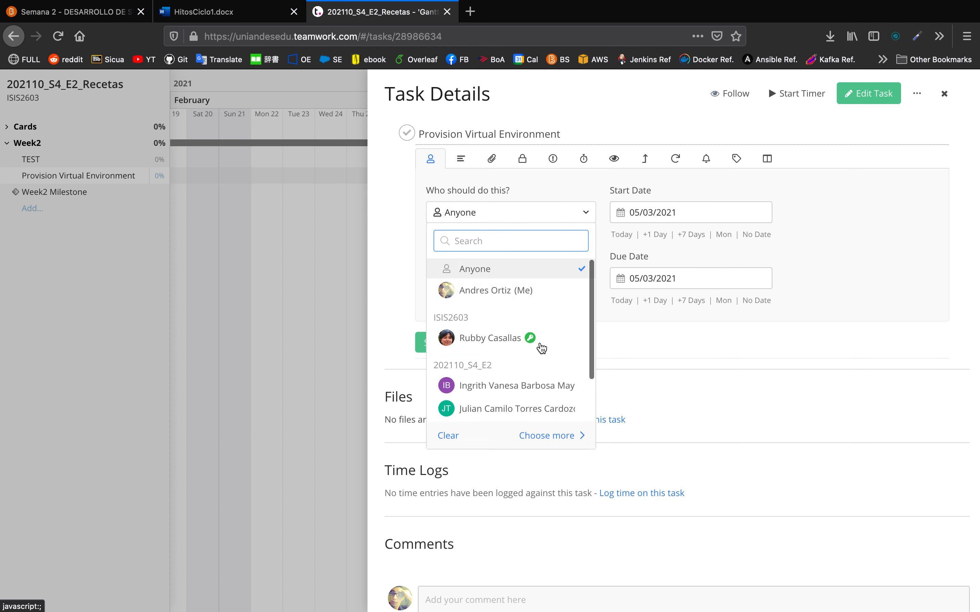
{"action": "scroll", "coordinate": [540, 349], "scroll_direction": "down", "scroll_amount": 2}
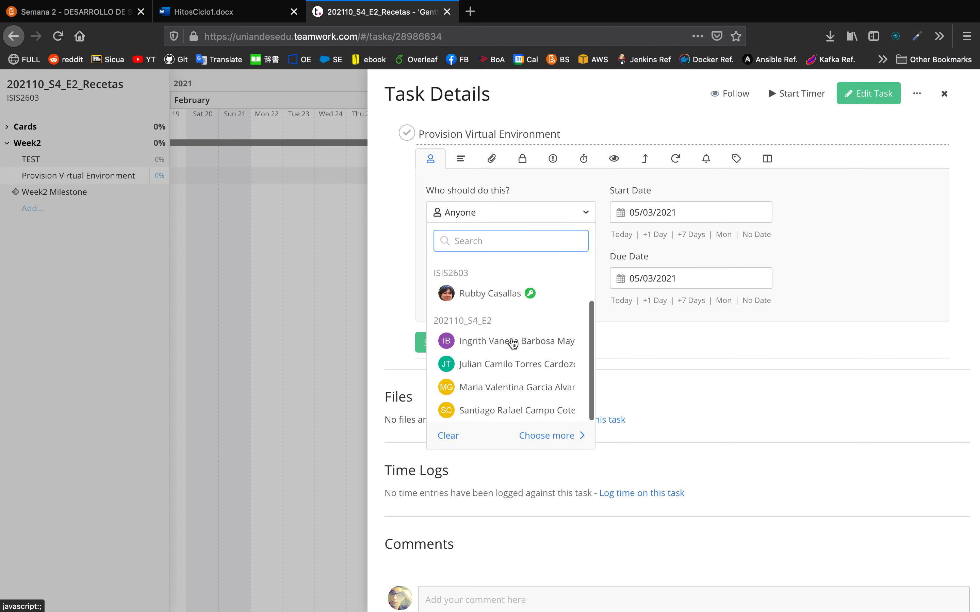
{"action": "left_click", "coordinate": [514, 344]}
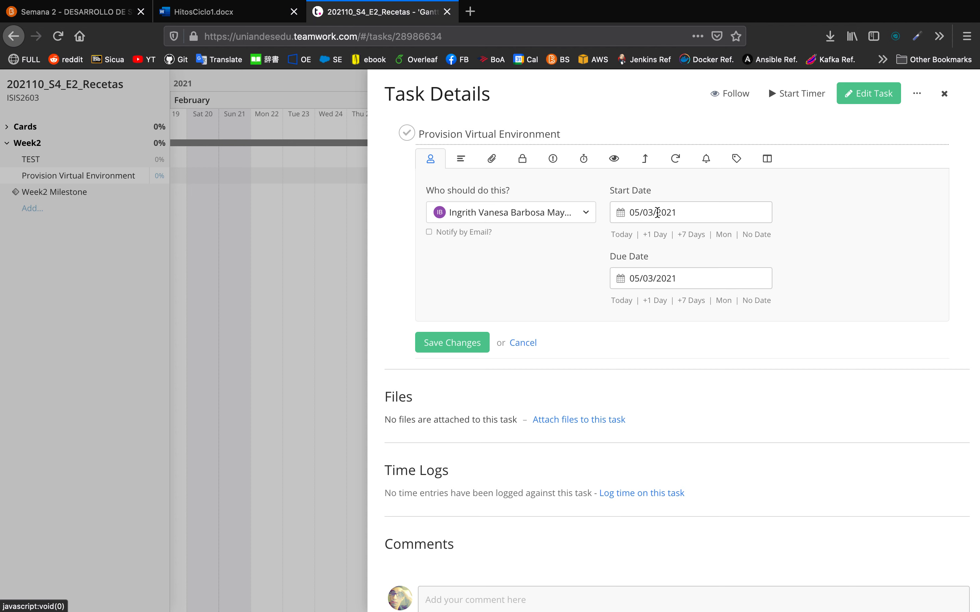
Set the task's start date to 03/02/2021 and its due date to 05/02/2021.
{"action": "left_click", "coordinate": [644, 213]}
{"action": "left_click", "coordinate": [608, 245]}
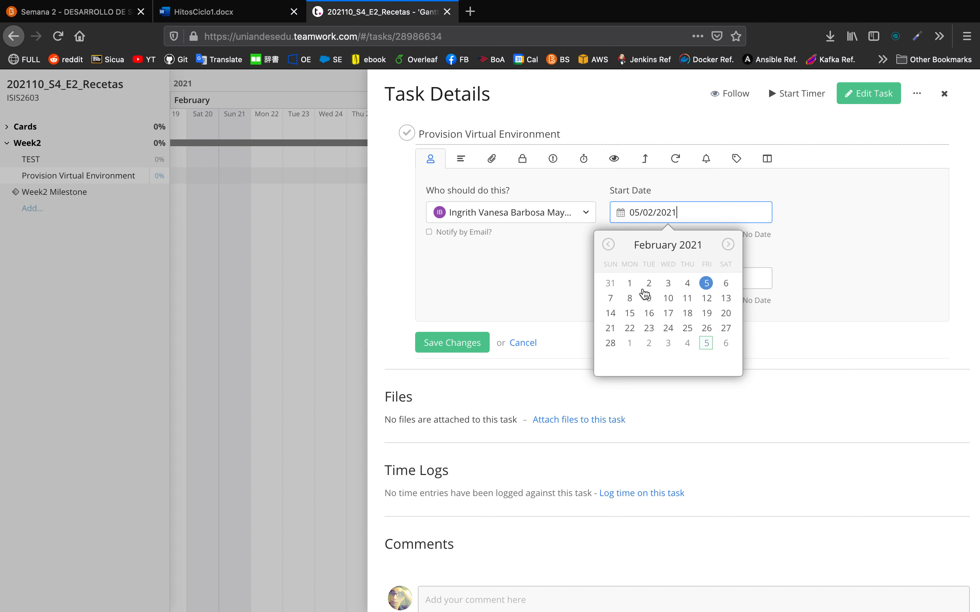
{"action": "left_click", "coordinate": [668, 283]}
{"action": "left_click", "coordinate": [660, 278]}
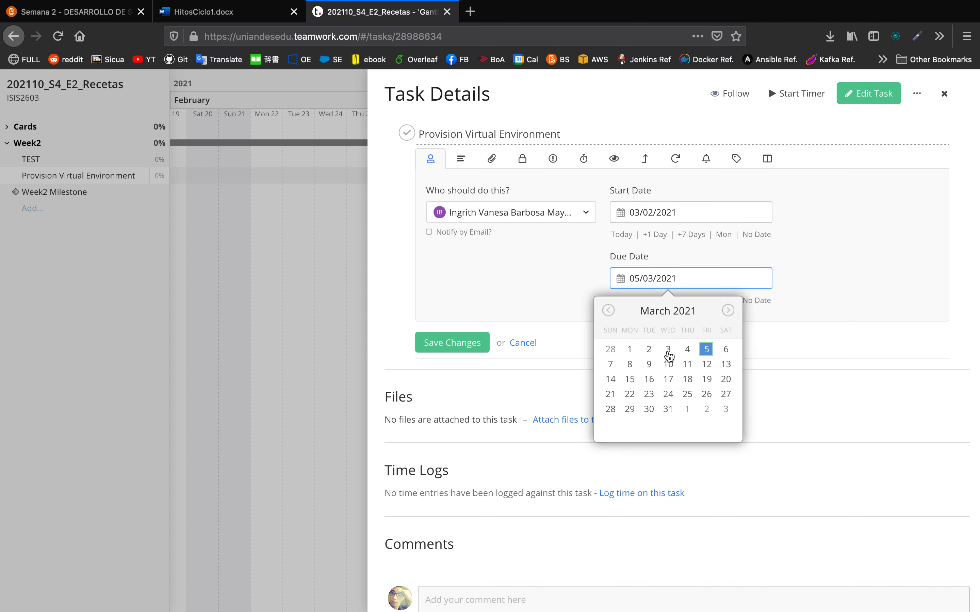
{"action": "left_click", "coordinate": [608, 310]}
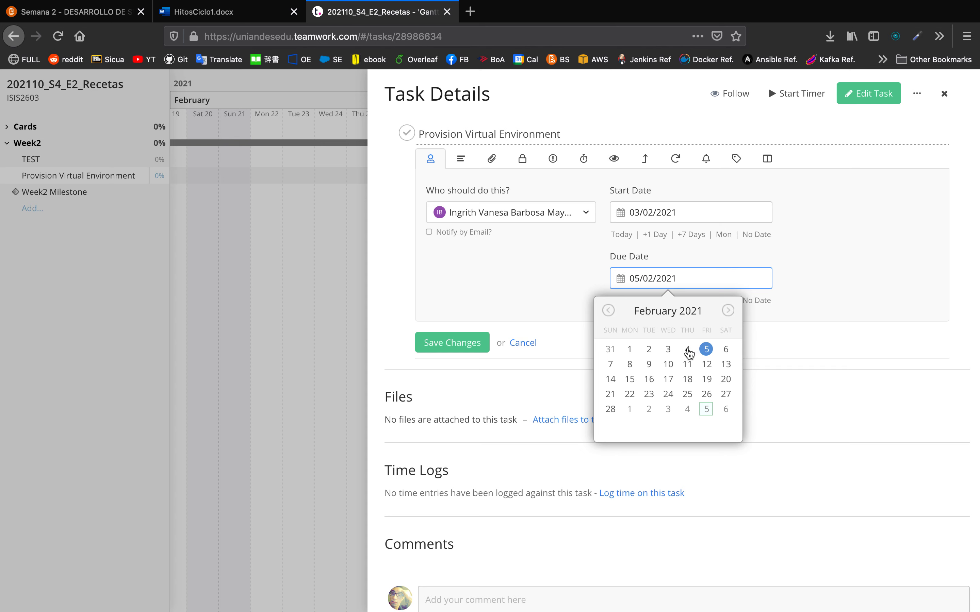
{"action": "left_click", "coordinate": [705, 351]}
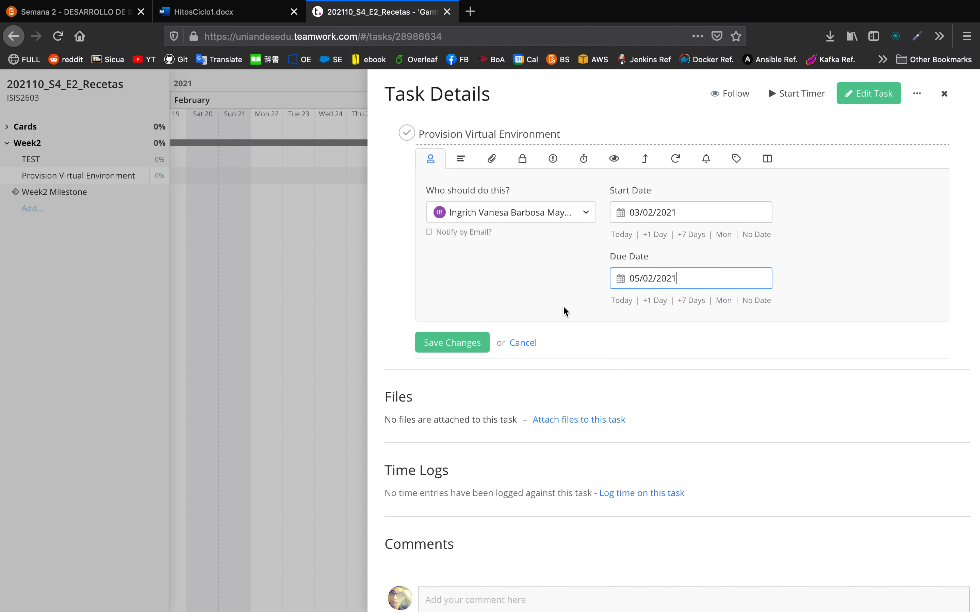
Enter the task description "Provision the VM and set up the programming environment.".
{"action": "left_click", "coordinate": [461, 160]}
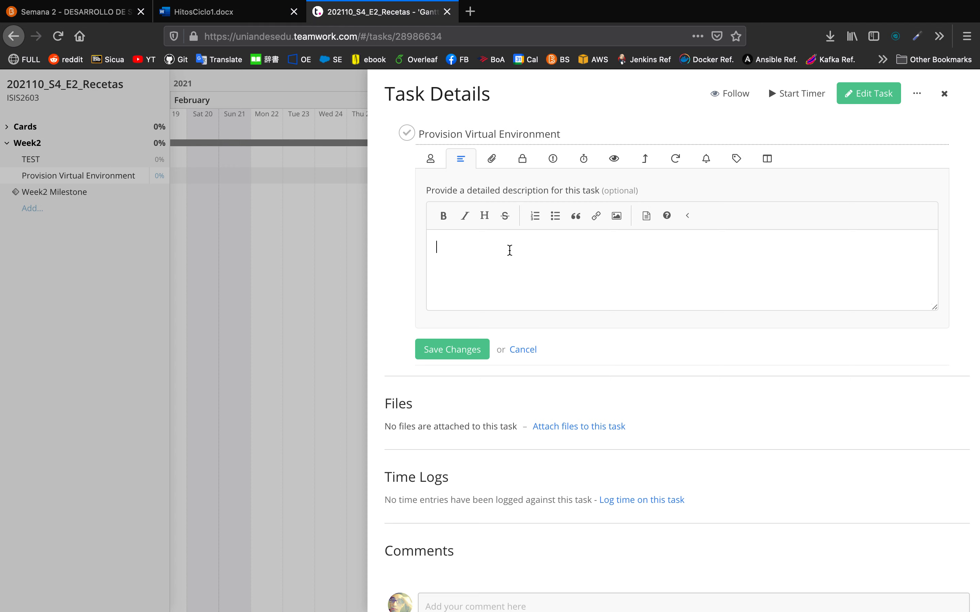
{"action": "type", "text": "PRovision"}
{"action": "key", "text": "ctrl+a"}
{"action": "type", "text": "Pr"}
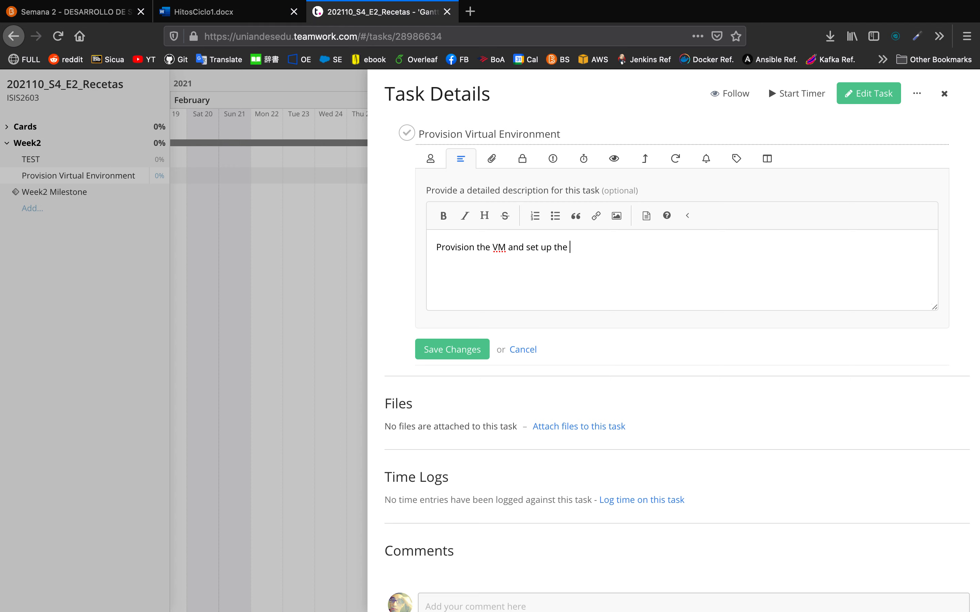
{"action": "type", "text": "ogramming environment."}
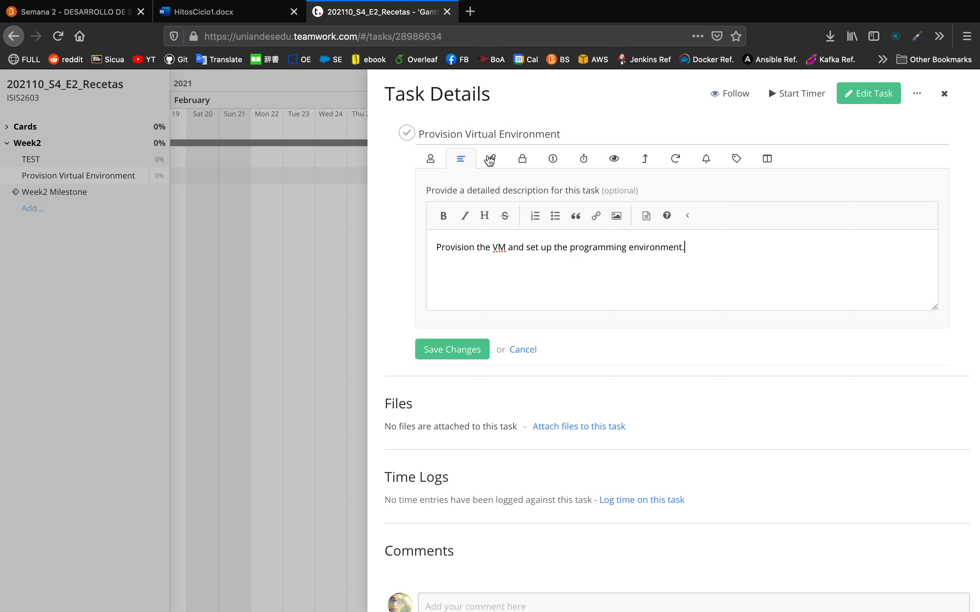
Attach the virtual machine request tutorial PDF from the Week2 folder of Iteration1 to the task.
{"action": "left_click", "coordinate": [491, 158]}
{"action": "left_click", "coordinate": [470, 249]}
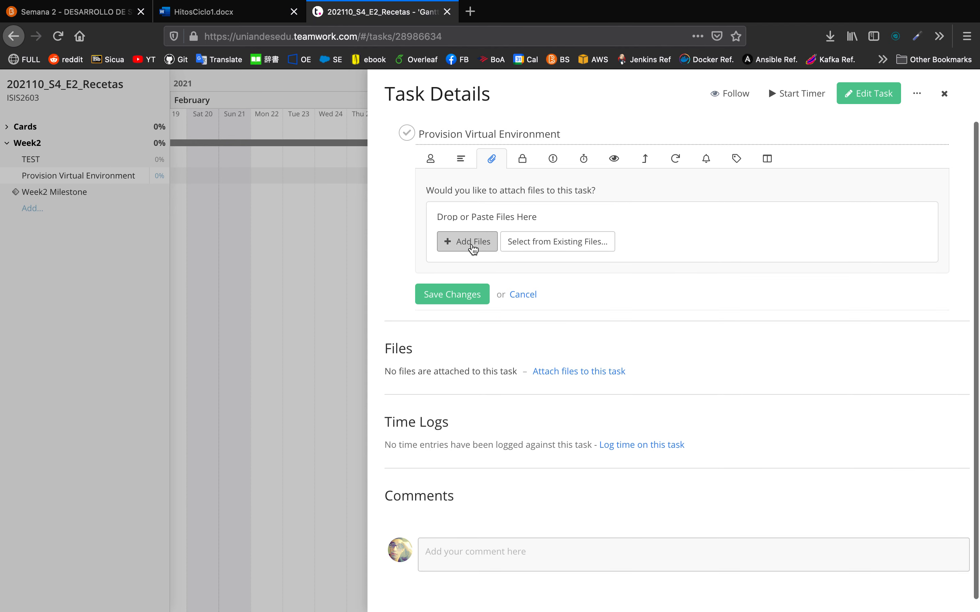
{"action": "left_click", "coordinate": [493, 92]}
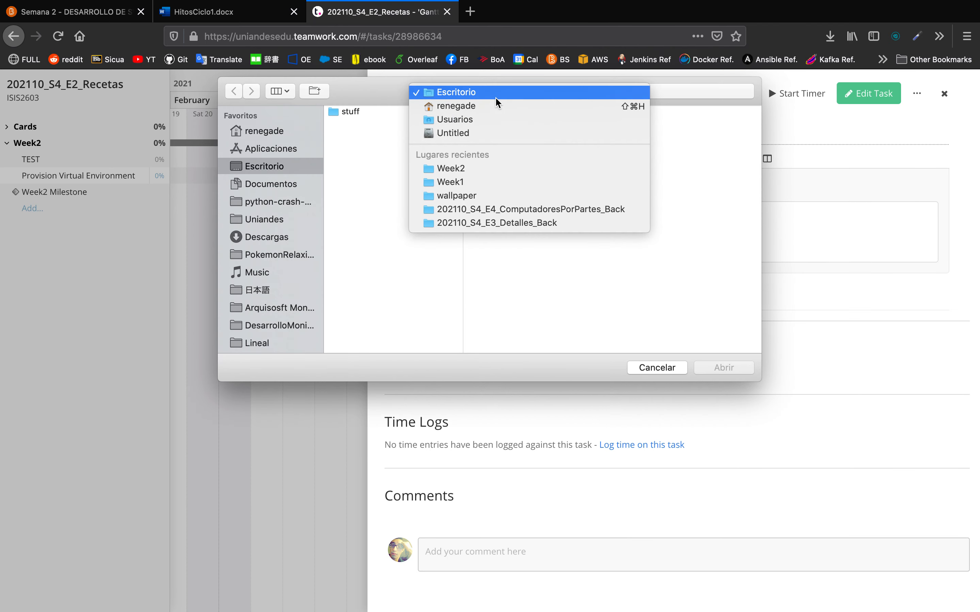
{"action": "left_click", "coordinate": [457, 172]}
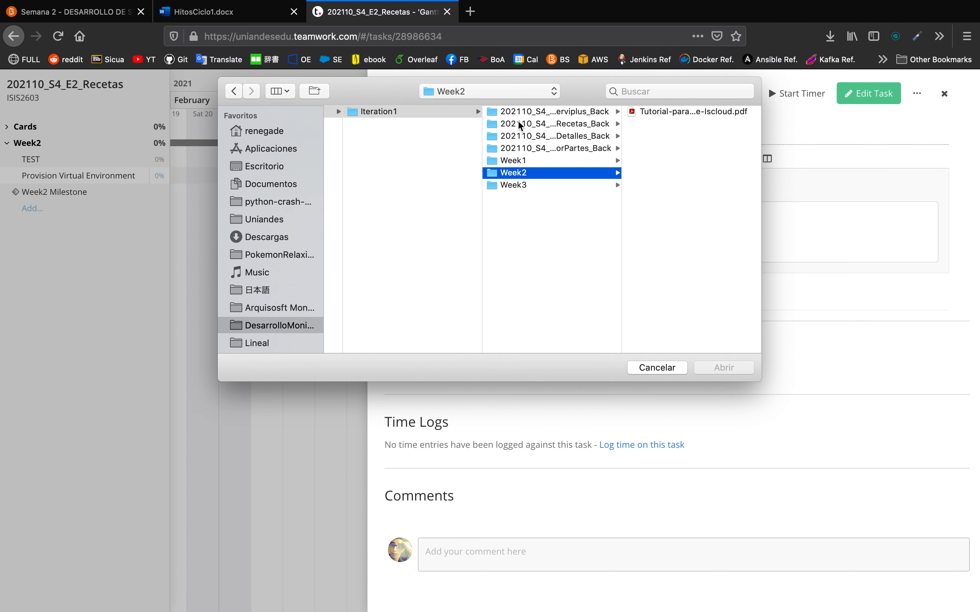
{"action": "left_click", "coordinate": [653, 114]}
{"action": "left_click", "coordinate": [724, 367]}
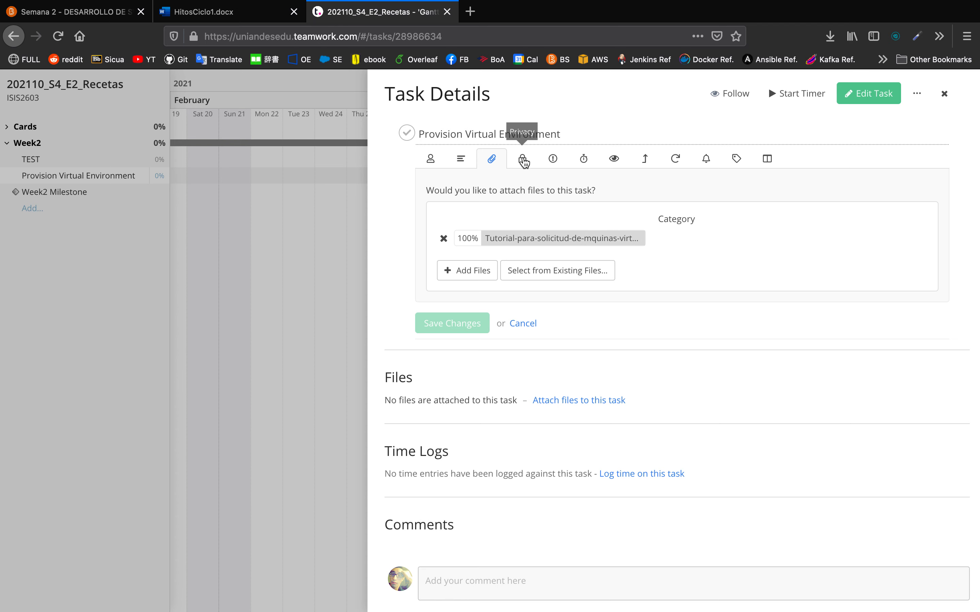
Limit the task's privacy to the 202110_S4_E2 group and set its priority to Low.
{"action": "left_click", "coordinate": [522, 159]}
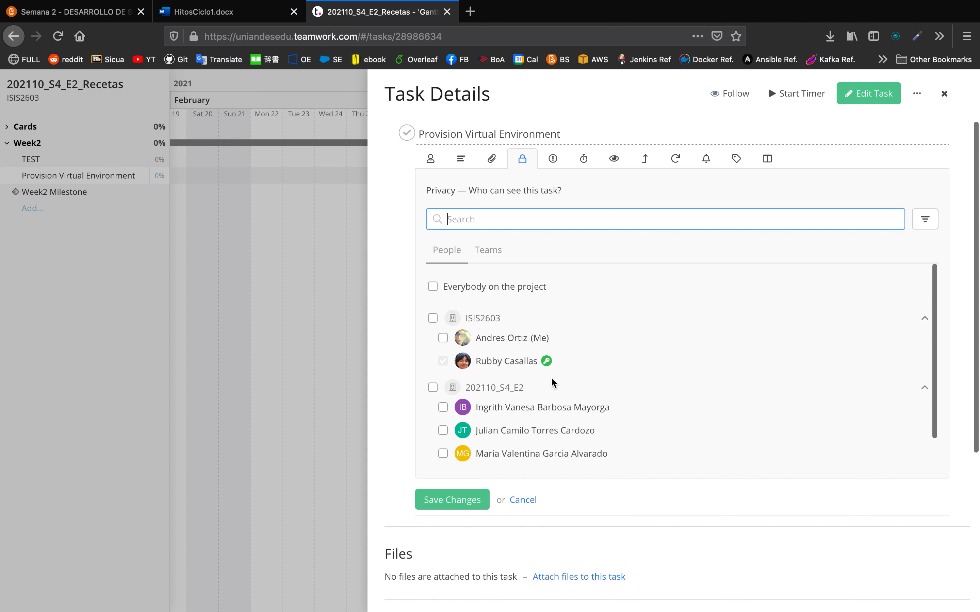
{"action": "scroll", "coordinate": [554, 400], "scroll_direction": "down", "scroll_amount": 2}
{"action": "left_click", "coordinate": [432, 361]}
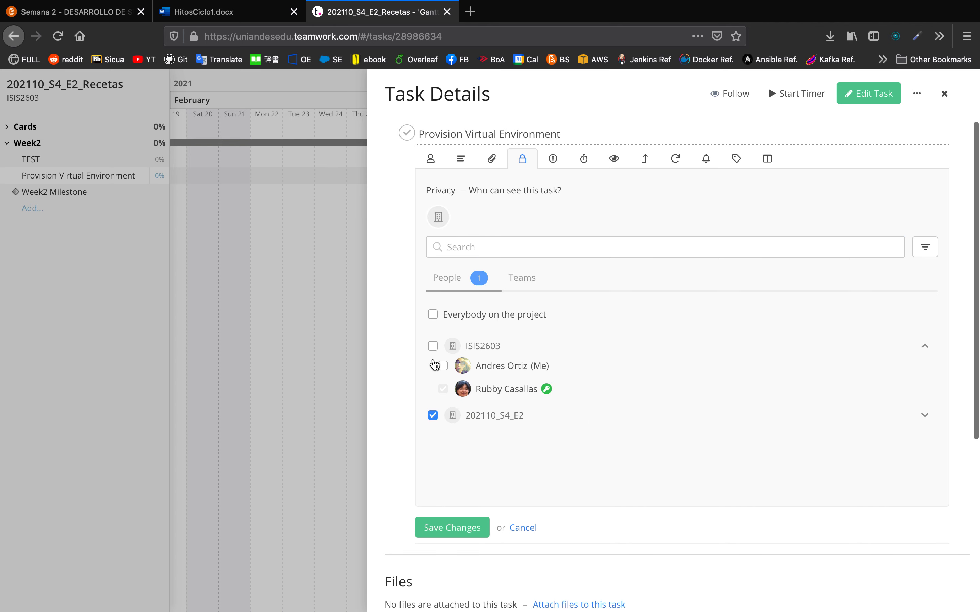
{"action": "left_click", "coordinate": [553, 159]}
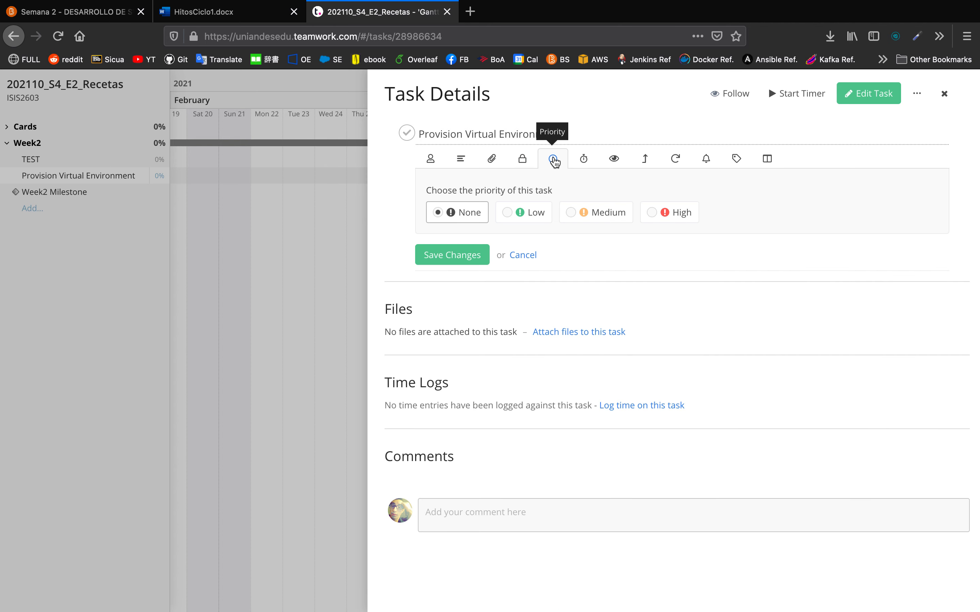
{"action": "left_click", "coordinate": [511, 218]}
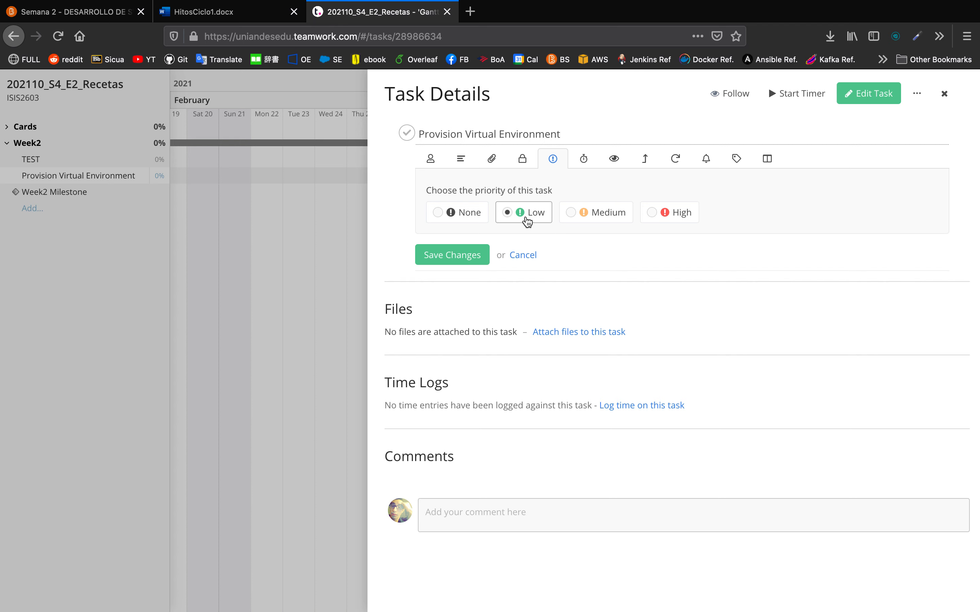
Set the task's estimated time to 1 hour and add the whole 202110_S4_E2 group to its activity notifications.
{"action": "left_click", "coordinate": [584, 159]}
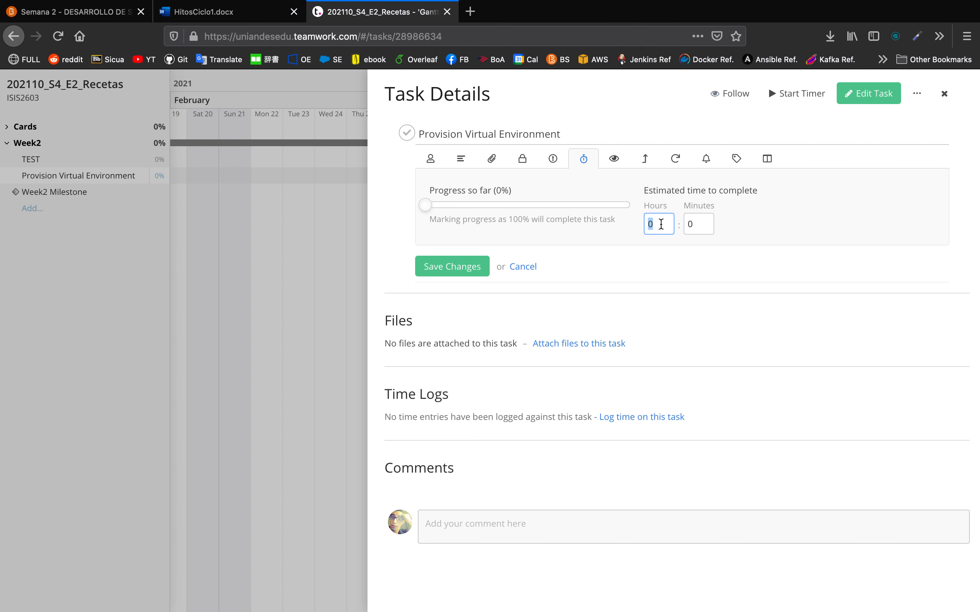
{"action": "type", "text": "1"}
{"action": "left_click", "coordinate": [615, 160]}
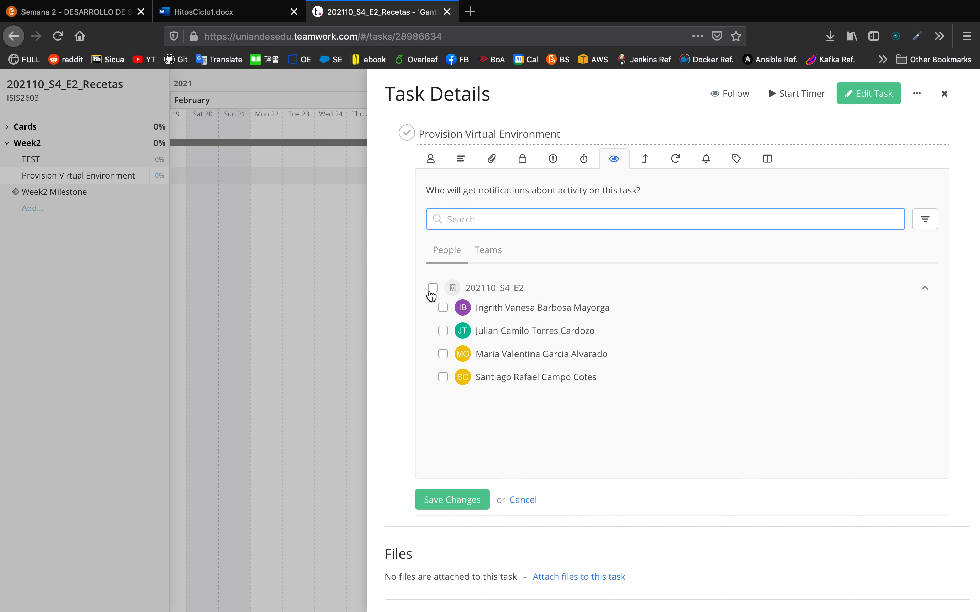
{"action": "left_click", "coordinate": [433, 289]}
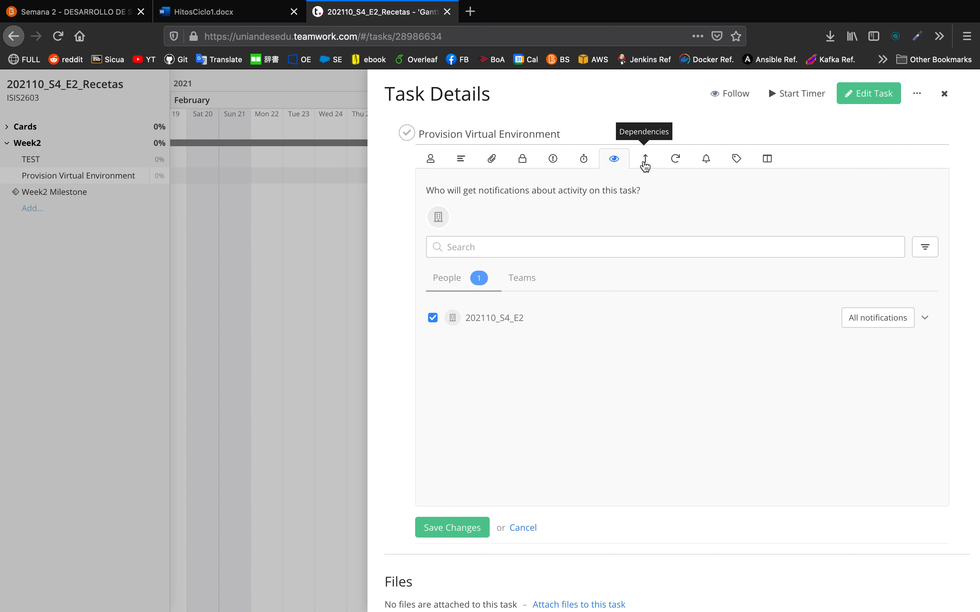
Draft an email reminder for everyone assigned to the task with the message "Remember to submit this assignment." and discard it.
{"action": "left_click", "coordinate": [645, 164]}
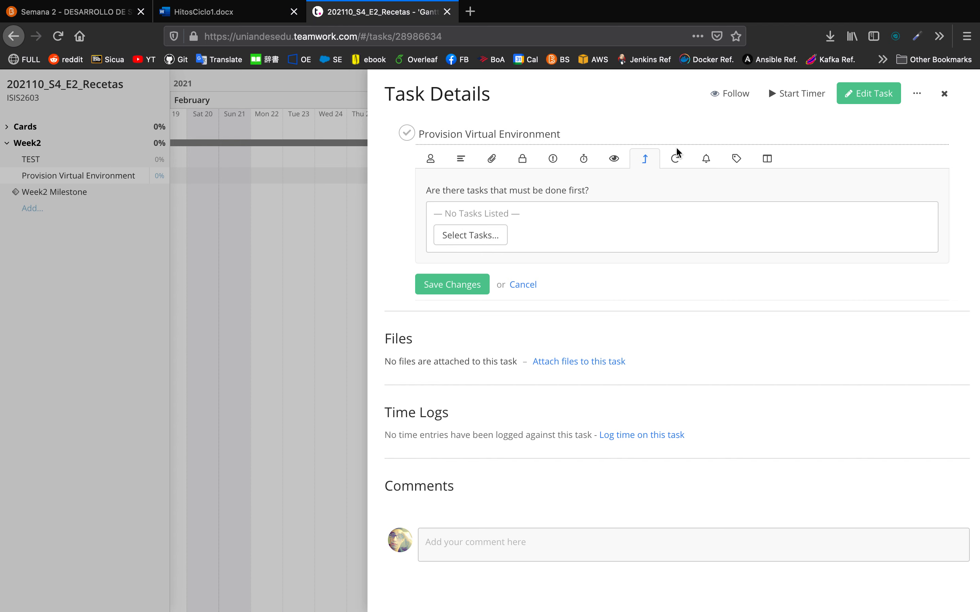
{"action": "left_click", "coordinate": [675, 158]}
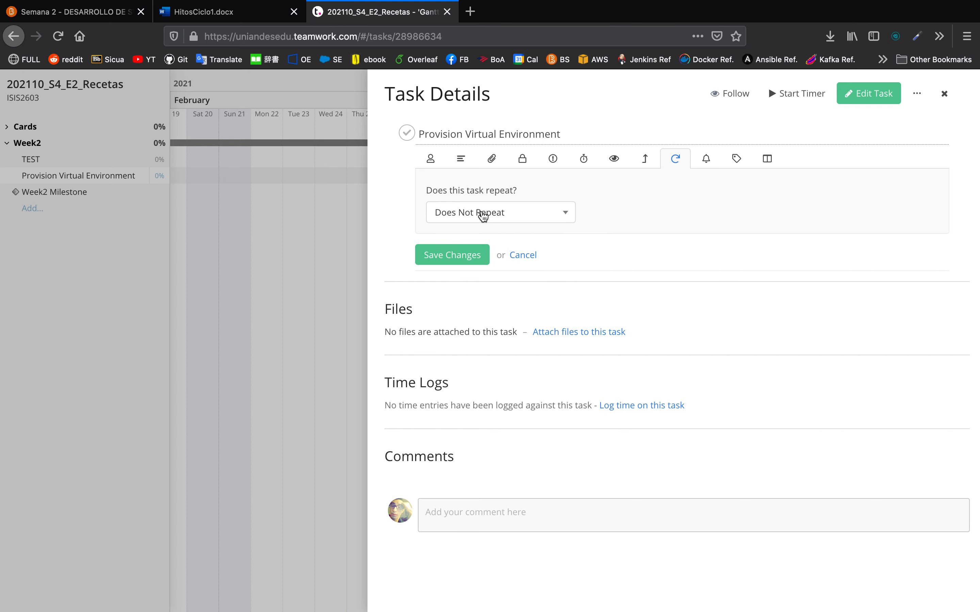
{"action": "left_click", "coordinate": [706, 161]}
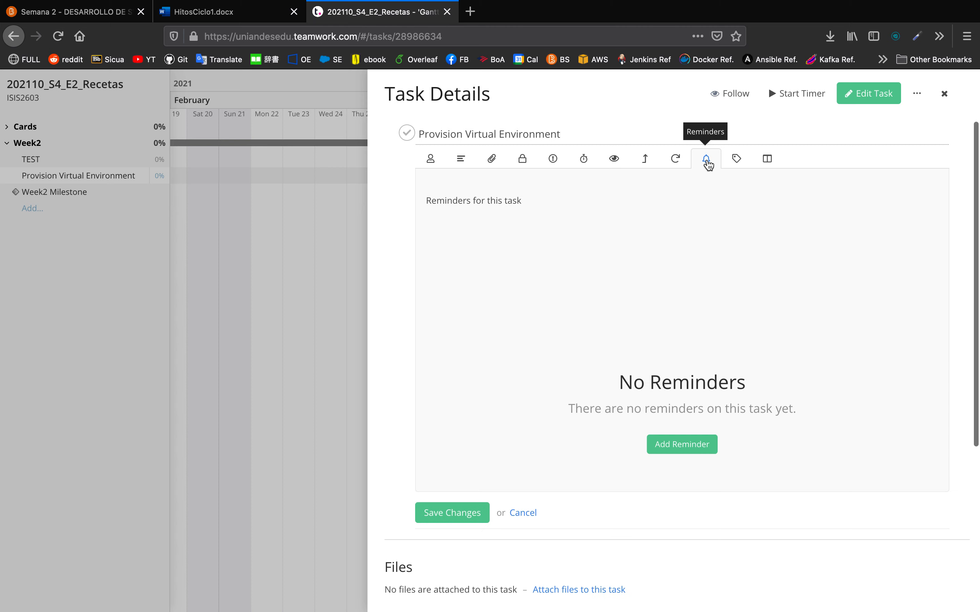
{"action": "left_click", "coordinate": [681, 445]}
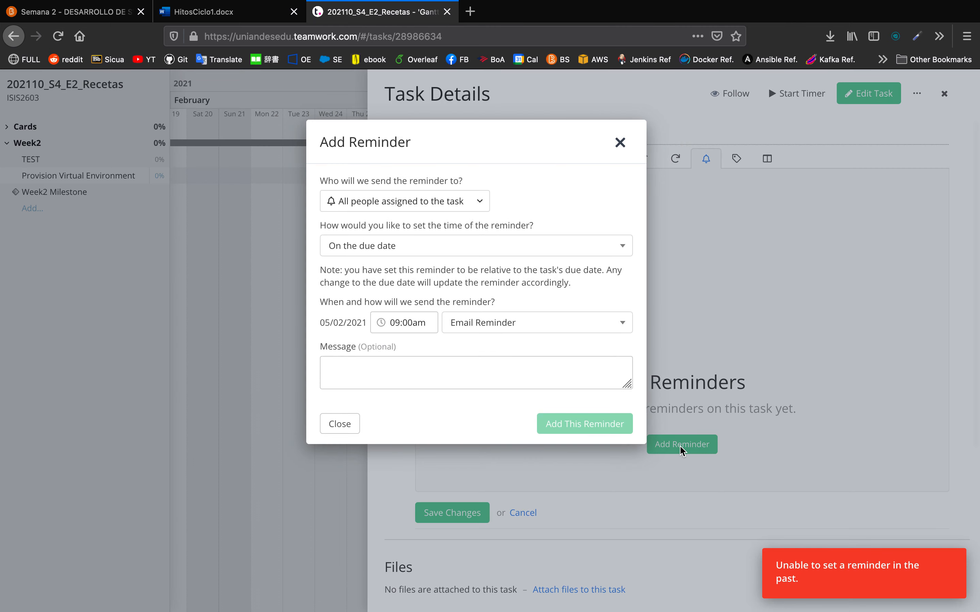
{"action": "left_click", "coordinate": [475, 208]}
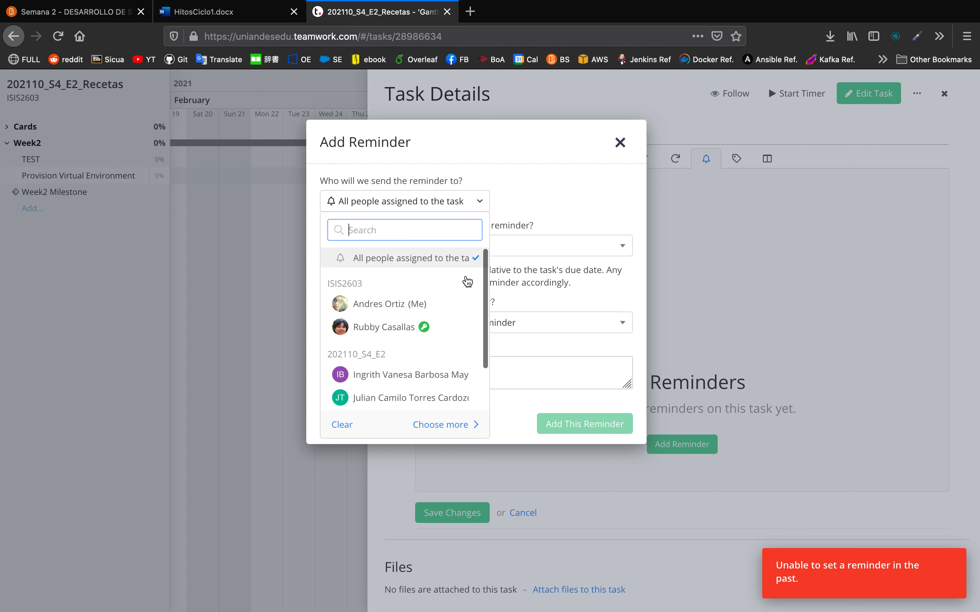
{"action": "scroll", "coordinate": [421, 338], "scroll_direction": "down", "scroll_amount": 2}
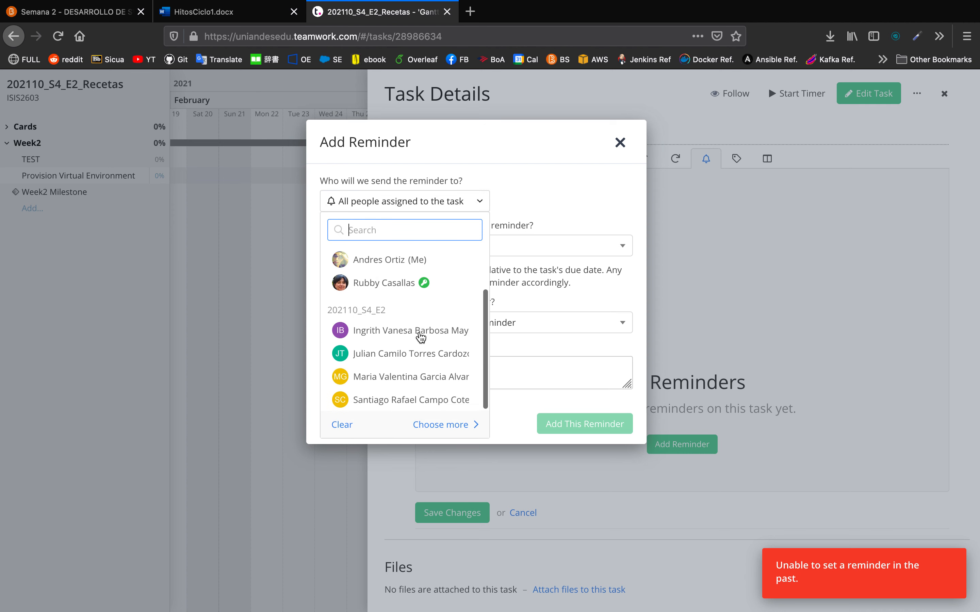
{"action": "left_click", "coordinate": [536, 209]}
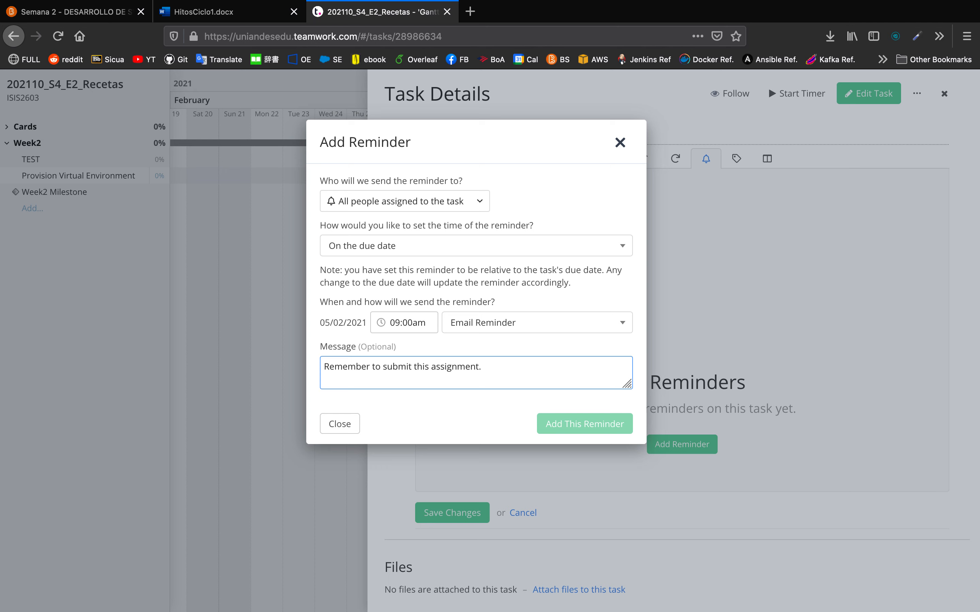
{"action": "left_click", "coordinate": [468, 398]}
{"action": "left_click", "coordinate": [515, 359]}
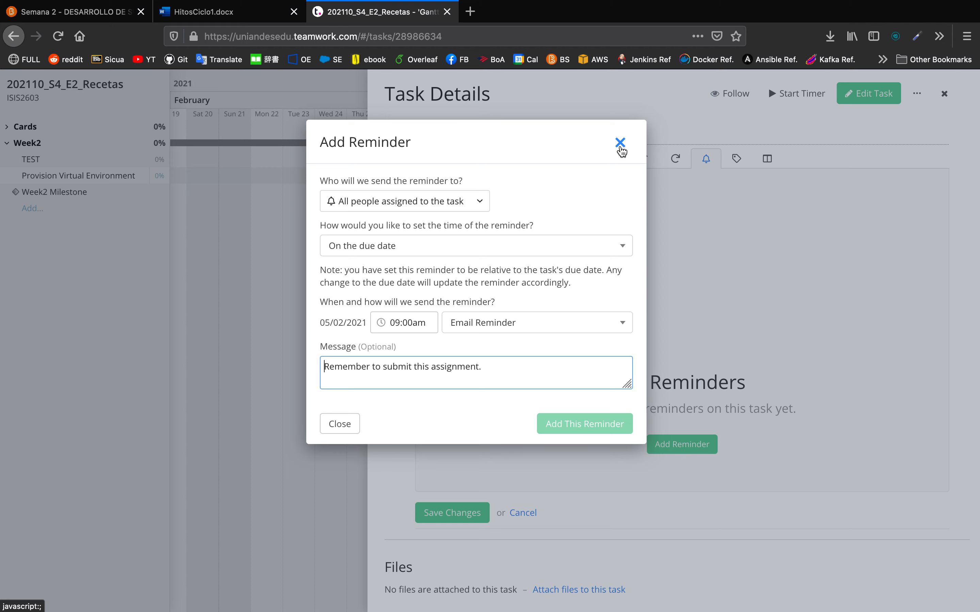
{"action": "left_click", "coordinate": [621, 144]}
{"action": "left_click", "coordinate": [619, 387]}
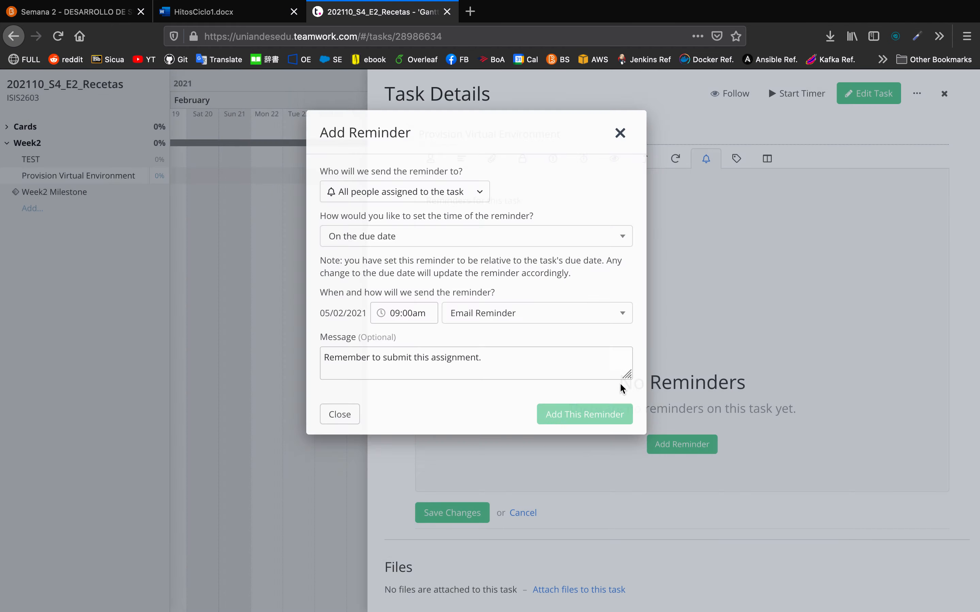
Tag the Provision Virtual Environment task with C1 and Iteración 1, save its changes and return to the Gantt chart.
{"action": "left_click", "coordinate": [736, 159]}
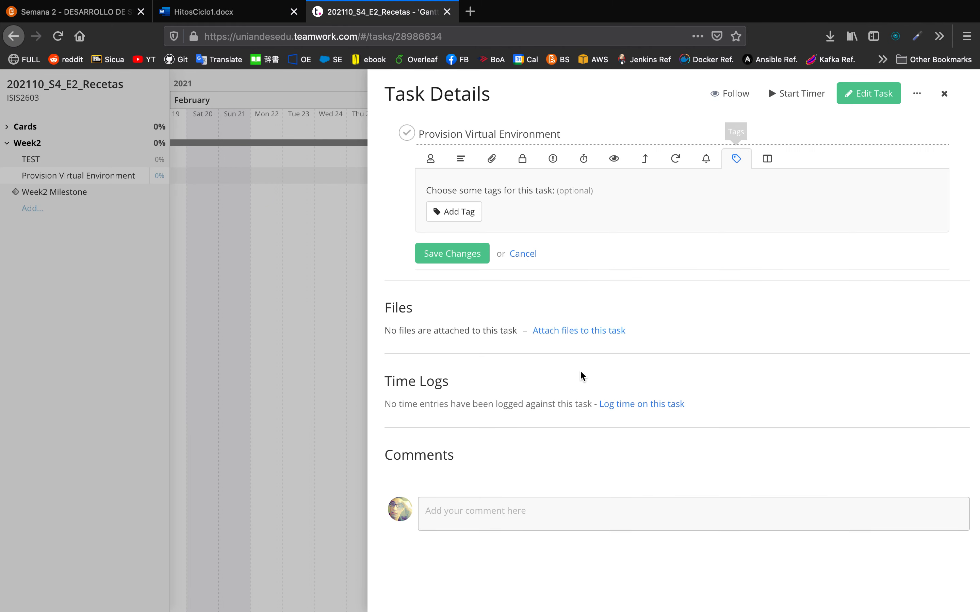
{"action": "left_click", "coordinate": [459, 211]}
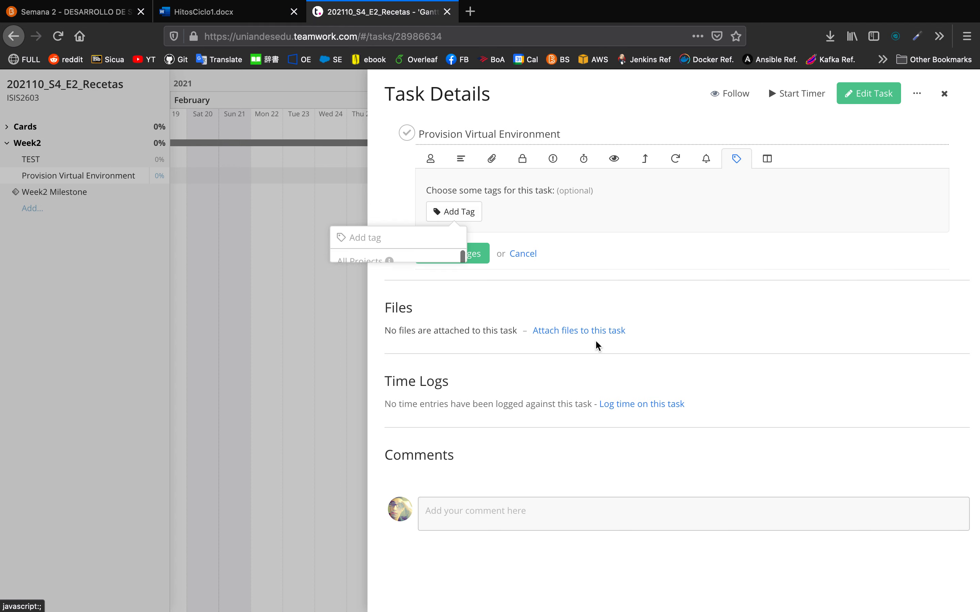
{"action": "type", "text": "C1"}
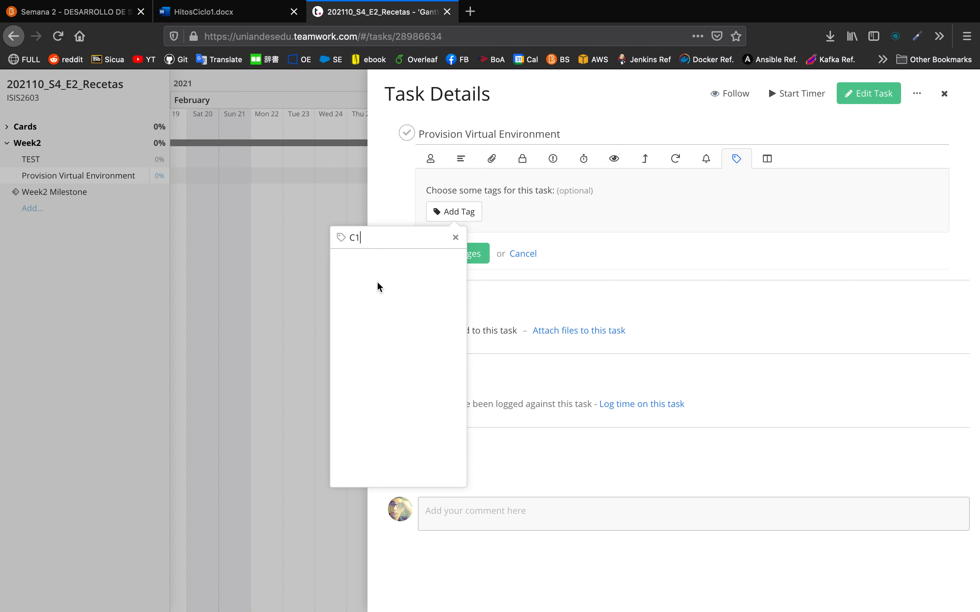
{"action": "left_click", "coordinate": [366, 279]}
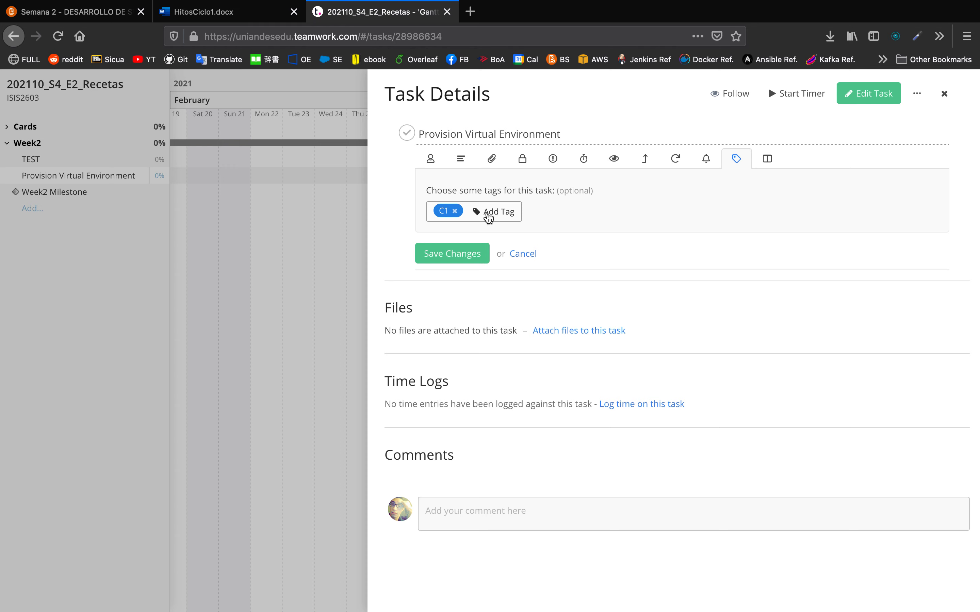
{"action": "left_click", "coordinate": [491, 216]}
{"action": "type", "text": "It"}
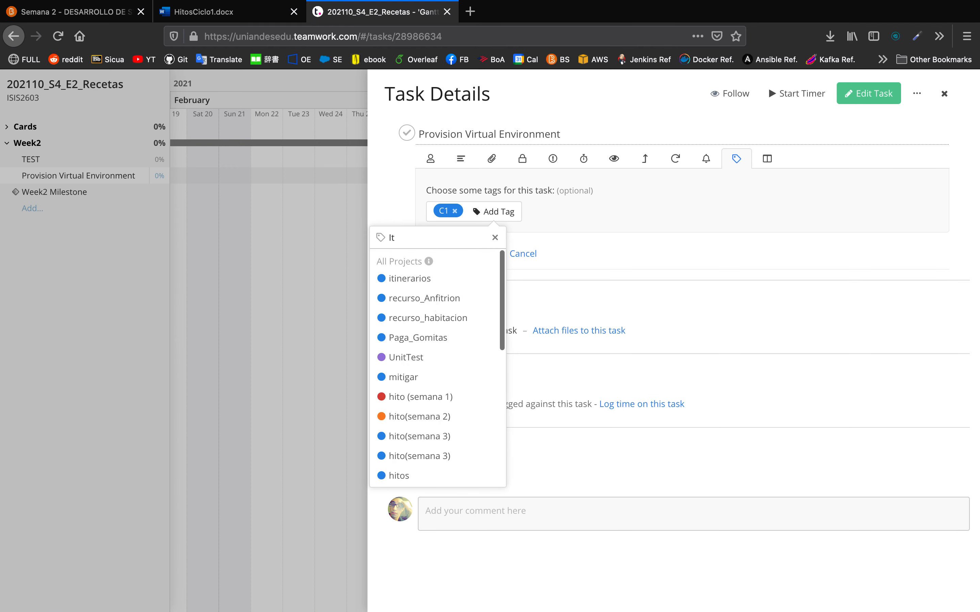
{"action": "type", "text": "e"}
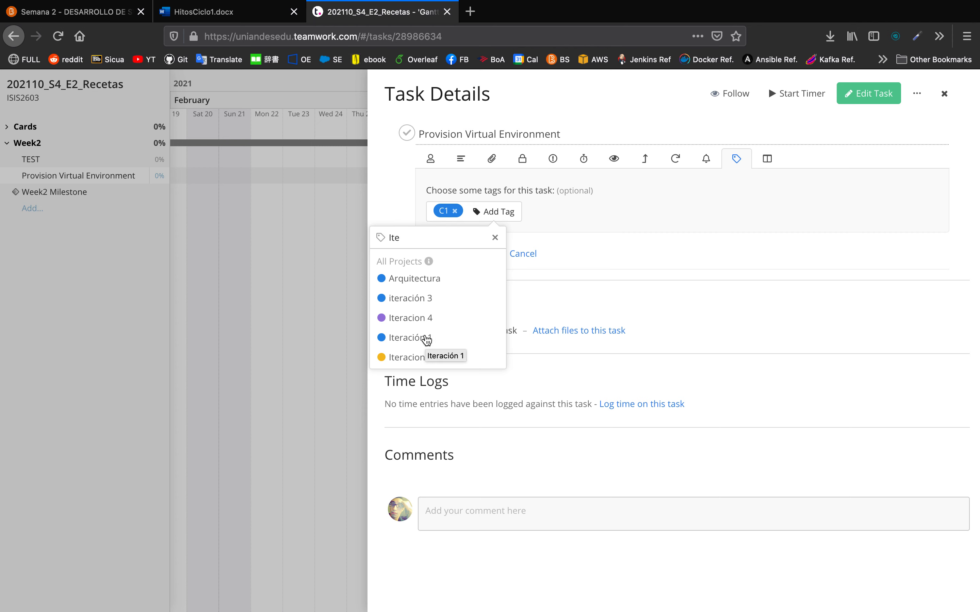
{"action": "left_click", "coordinate": [426, 340]}
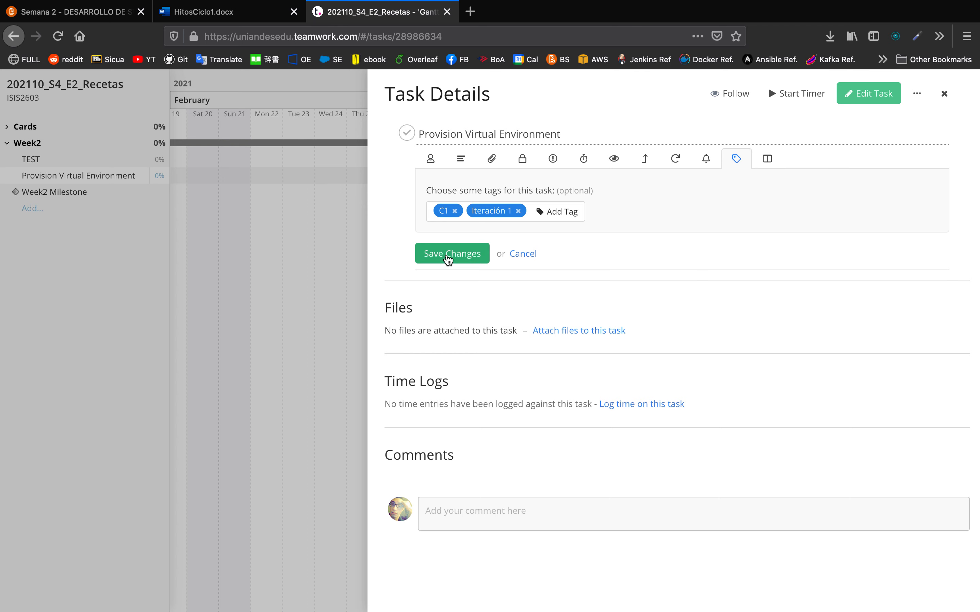
{"action": "left_click", "coordinate": [448, 257]}
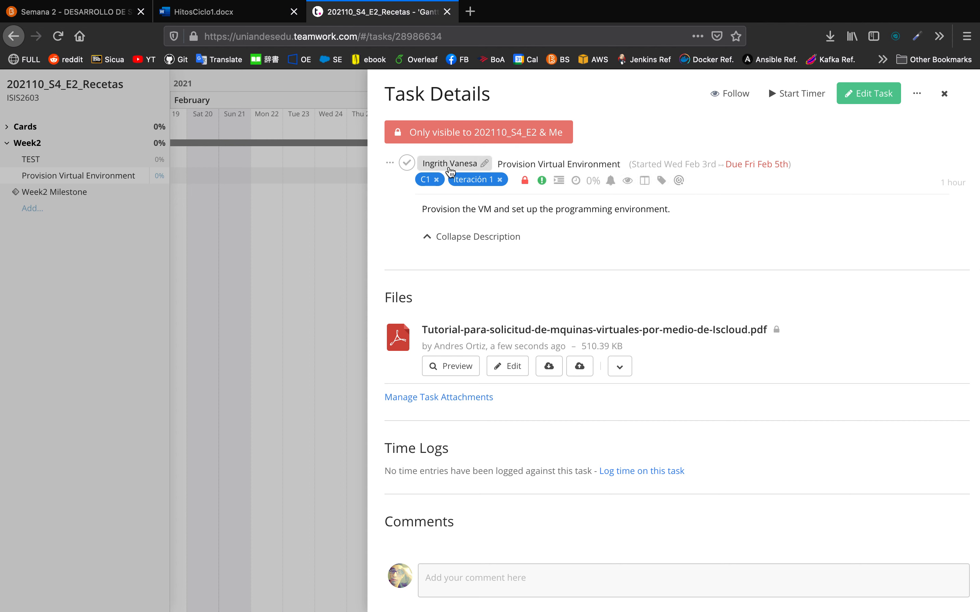
{"action": "left_click", "coordinate": [944, 93]}
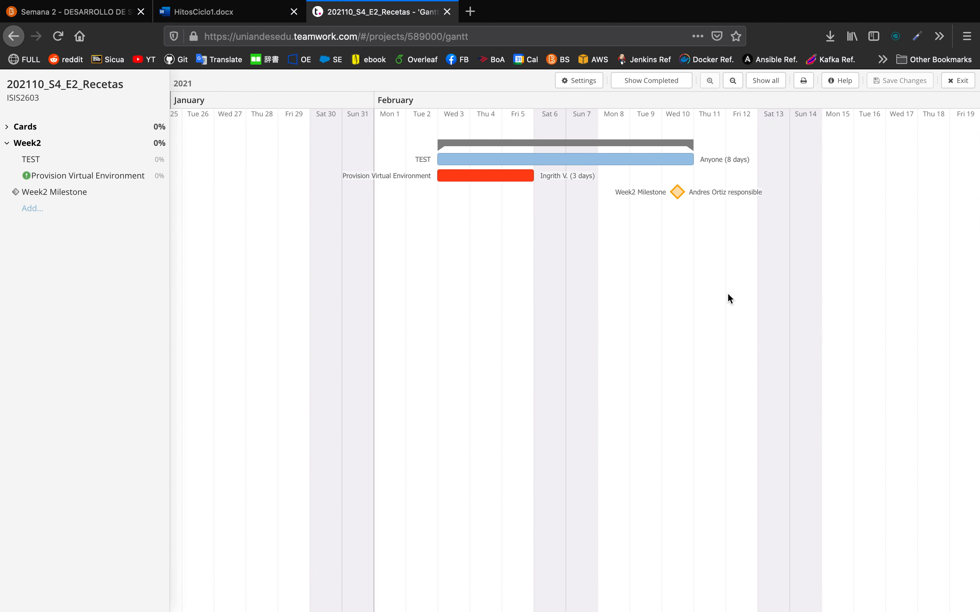
Copy the Provision Virtual Environment task into the Week2 task list of the 202110_S4_E2_Recetas project.
{"action": "mouse_move", "coordinate": [507, 178]}
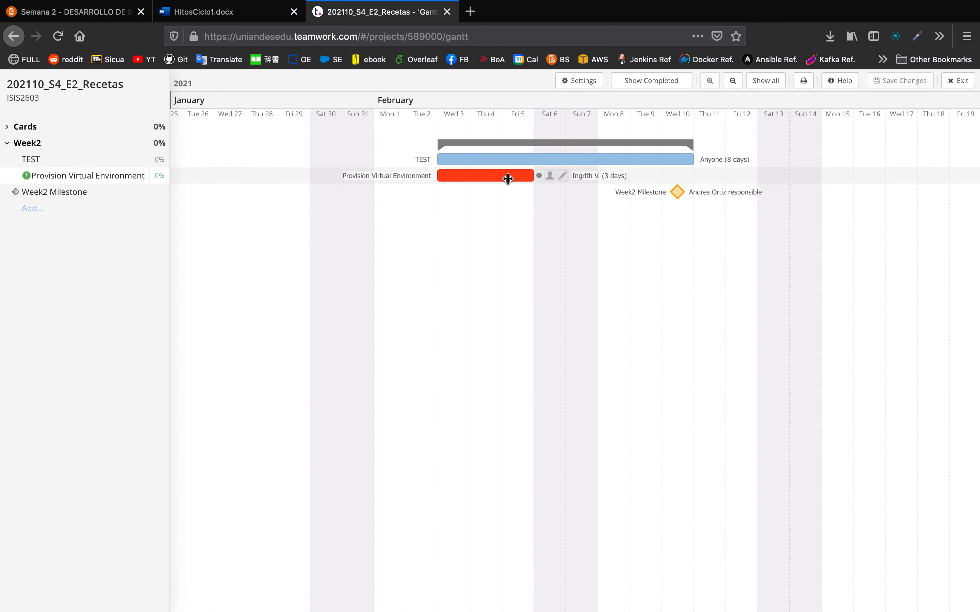
{"action": "left_click", "coordinate": [563, 179]}
{"action": "left_click", "coordinate": [917, 93]}
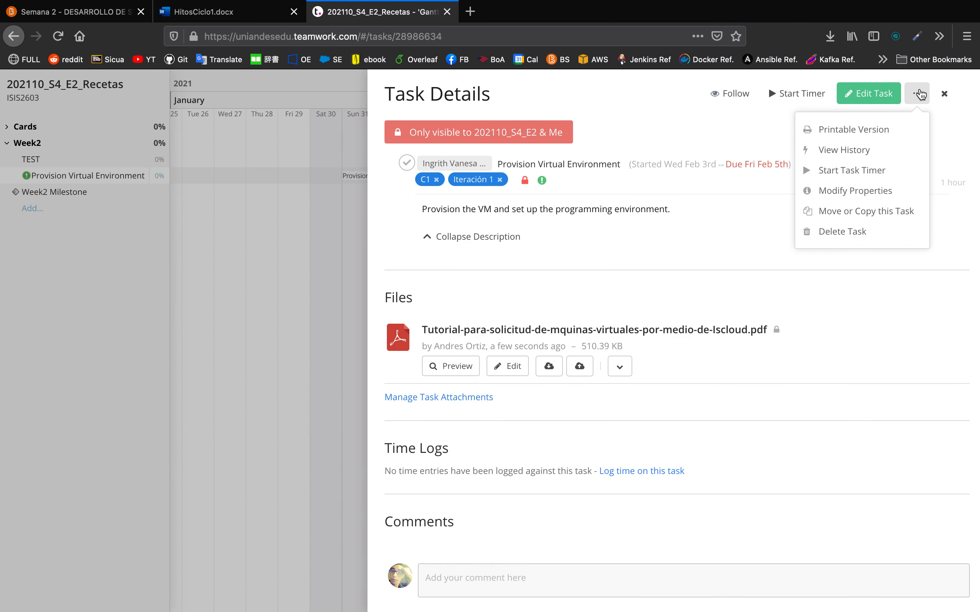
{"action": "left_click", "coordinate": [883, 214]}
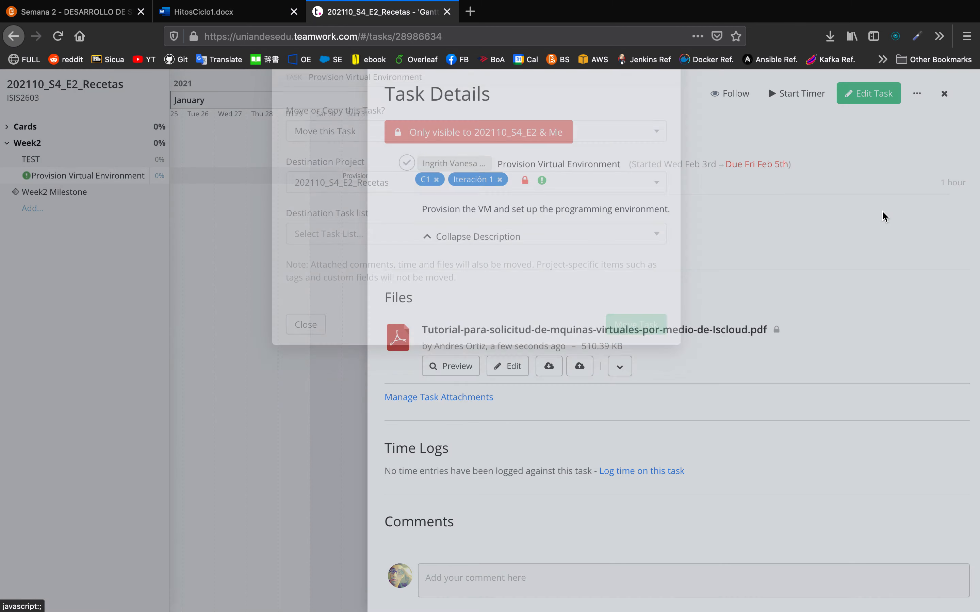
{"action": "left_click", "coordinate": [457, 230]}
{"action": "left_click", "coordinate": [381, 272]}
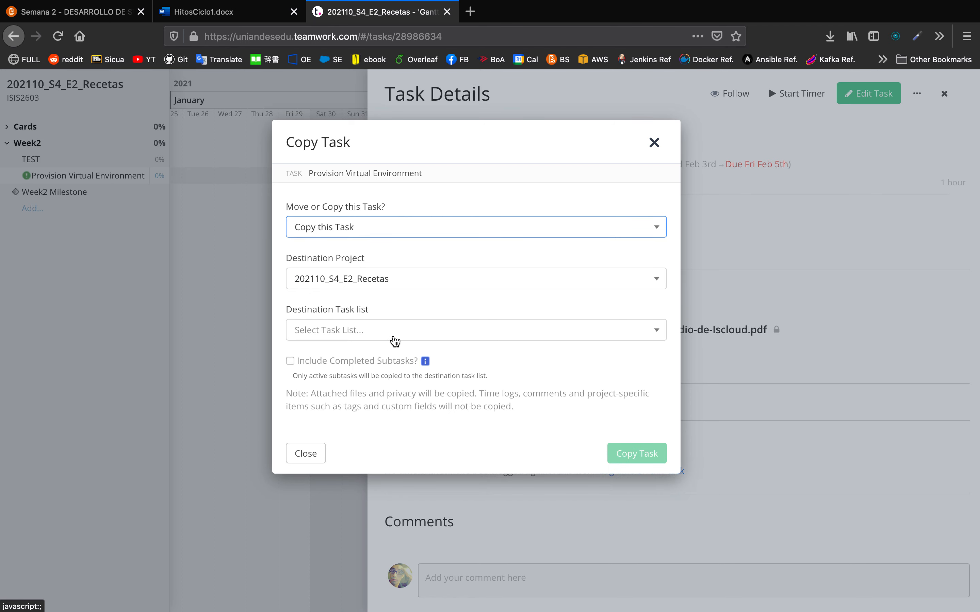
{"action": "left_click", "coordinate": [328, 331]}
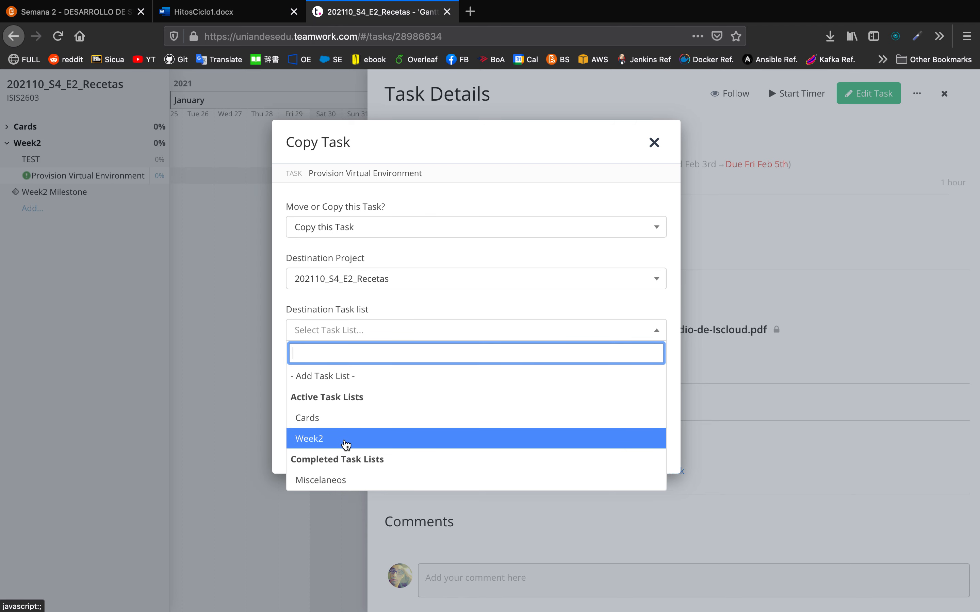
{"action": "left_click", "coordinate": [347, 444]}
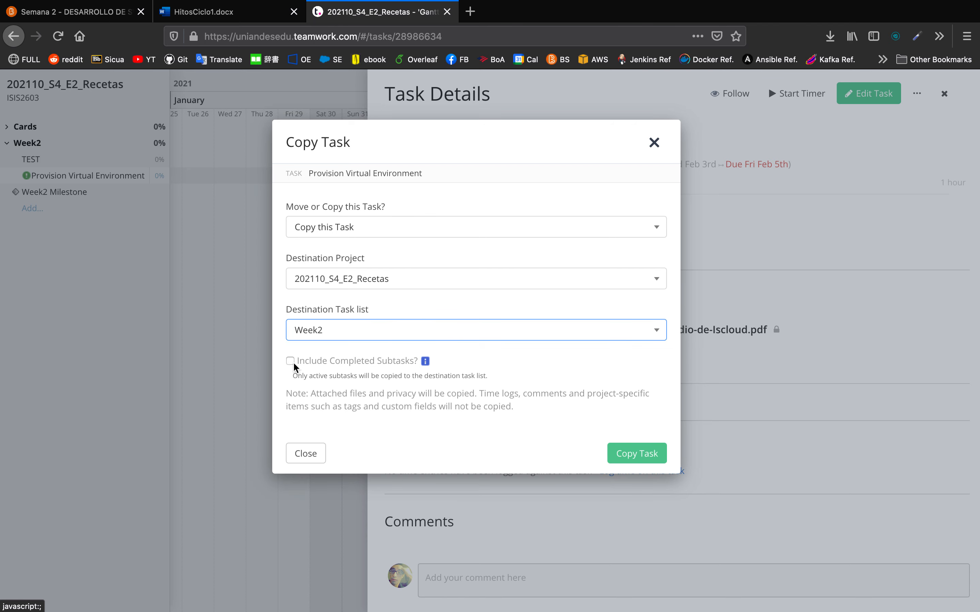
{"action": "left_click", "coordinate": [656, 462]}
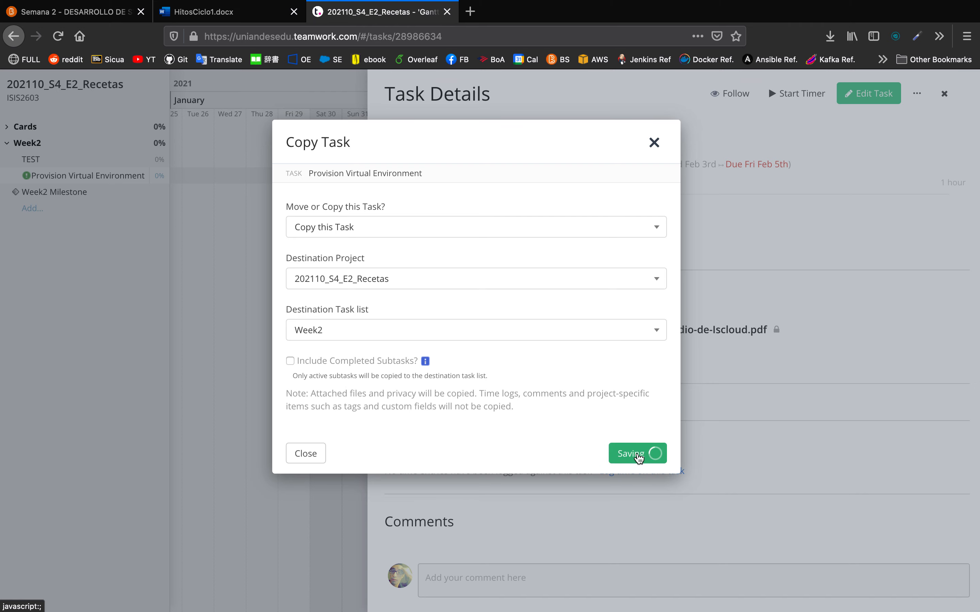
{"action": "left_click", "coordinate": [943, 93]}
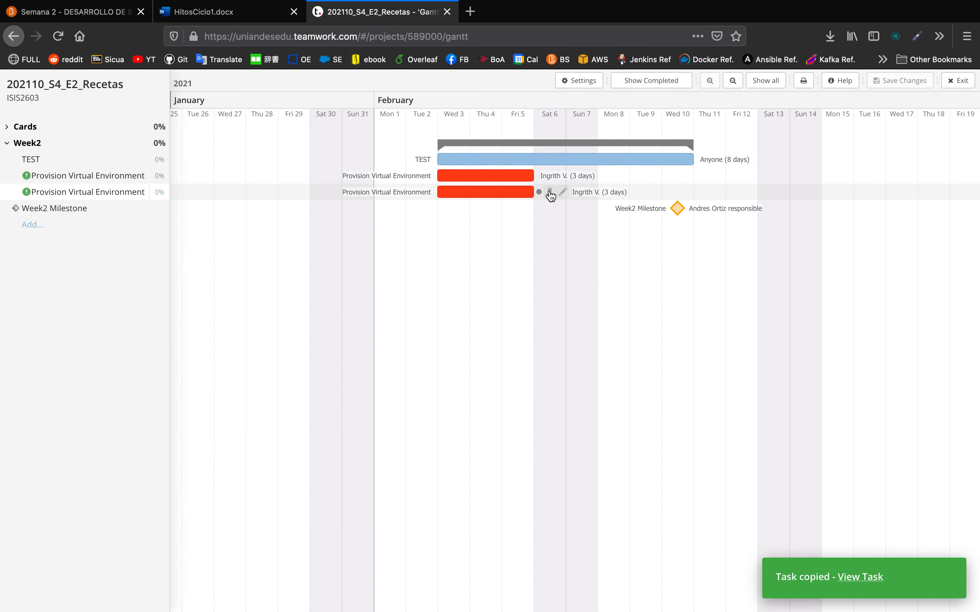
Reassign the copied Provision Virtual Environment task to the second 202110_S4_E2 group member in place of the original assignee.
{"action": "left_click", "coordinate": [551, 193]}
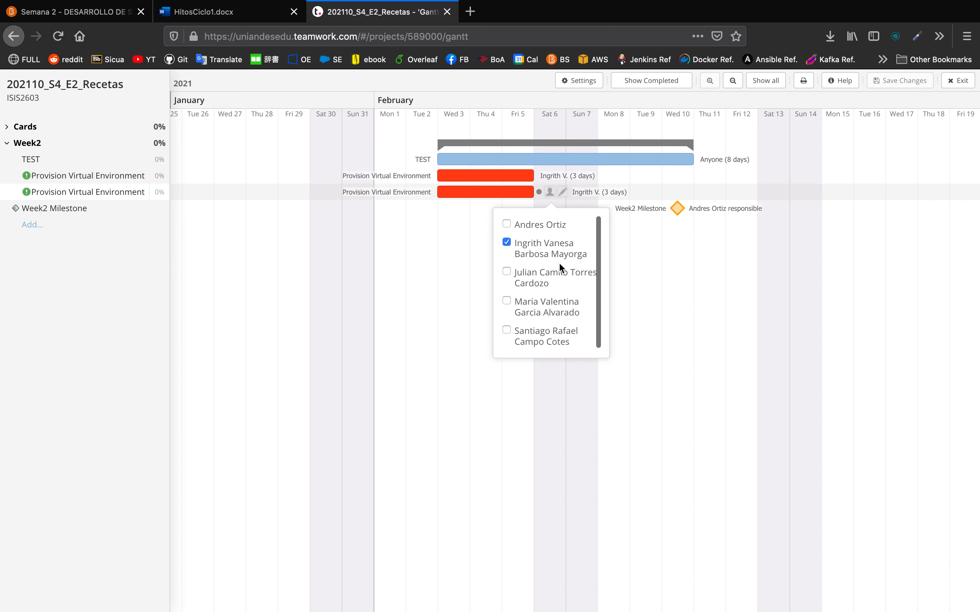
{"action": "left_click", "coordinate": [507, 272]}
{"action": "left_click", "coordinate": [506, 242]}
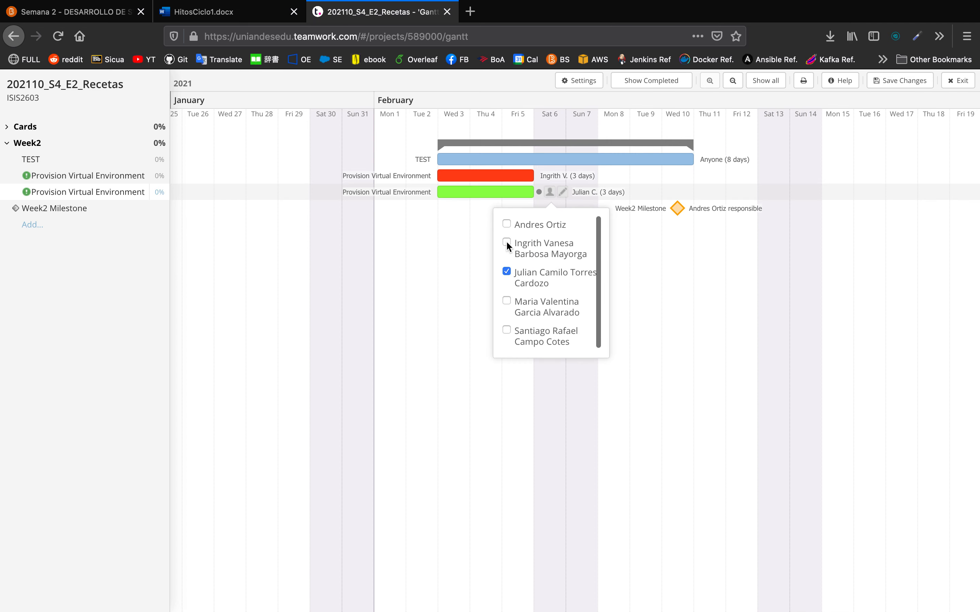
{"action": "left_click", "coordinate": [450, 285]}
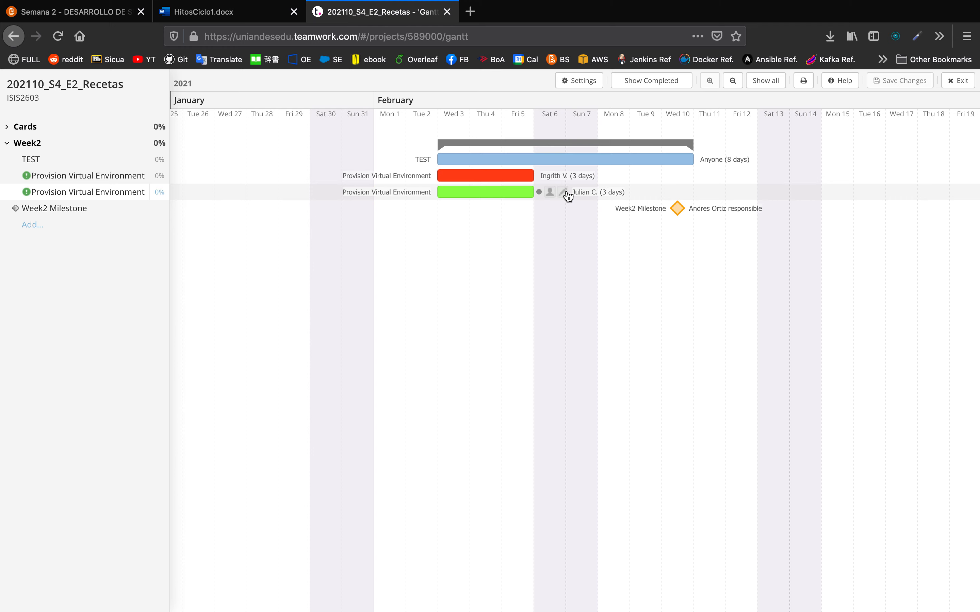
Make another copy of Provision Virtual Environment in Week2 from the reassigned task.
{"action": "left_click", "coordinate": [566, 191]}
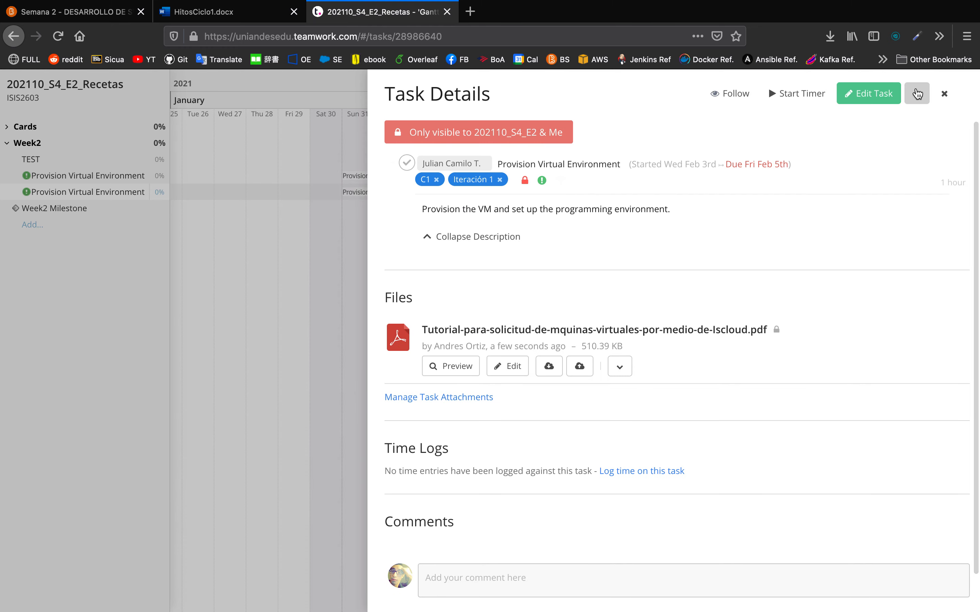
{"action": "left_click", "coordinate": [917, 93]}
{"action": "left_click", "coordinate": [855, 211]}
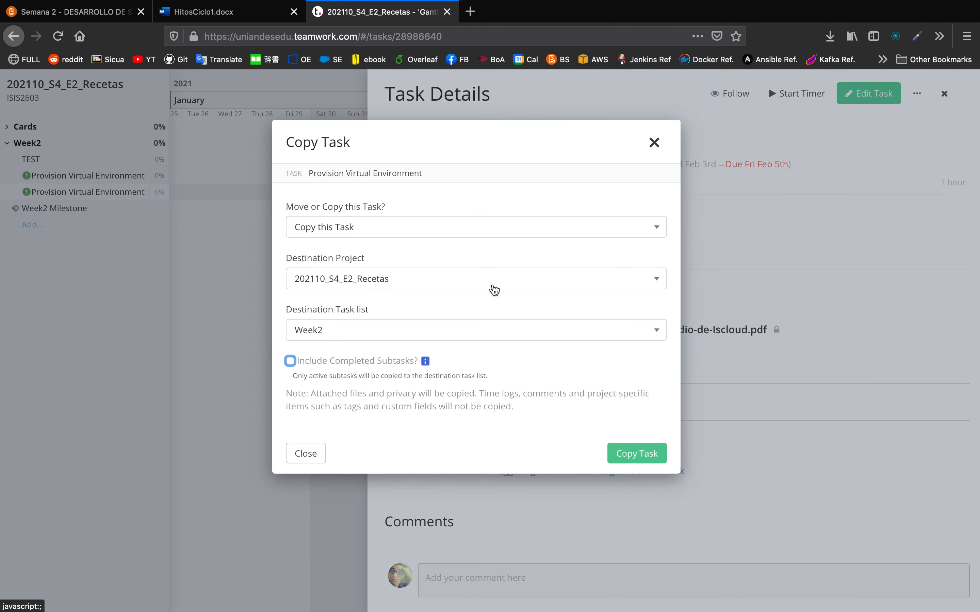
{"action": "left_click", "coordinate": [389, 233]}
{"action": "left_click", "coordinate": [356, 249]}
{"action": "left_click", "coordinate": [359, 227]}
{"action": "left_click", "coordinate": [349, 268]}
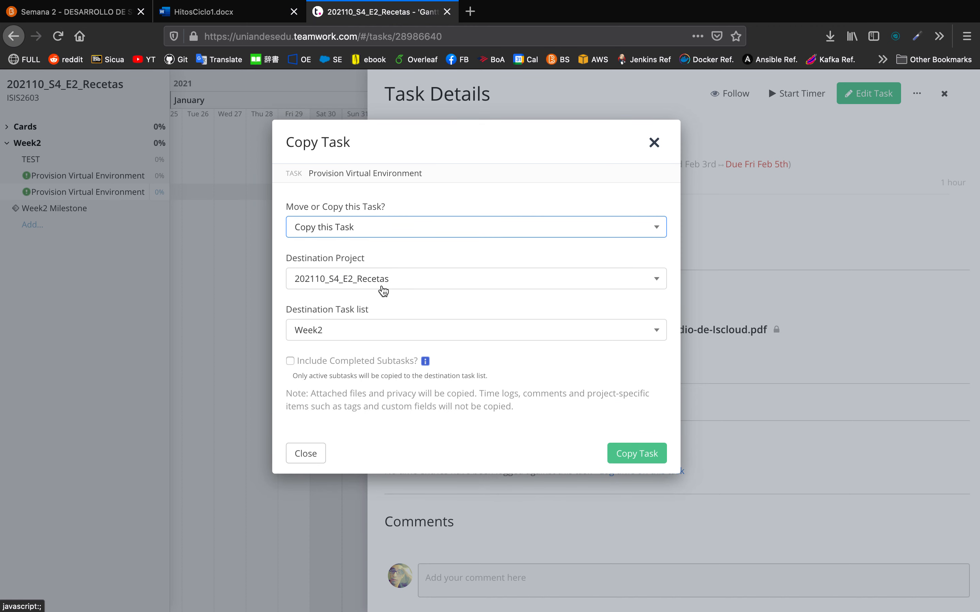
{"action": "left_click", "coordinate": [626, 456]}
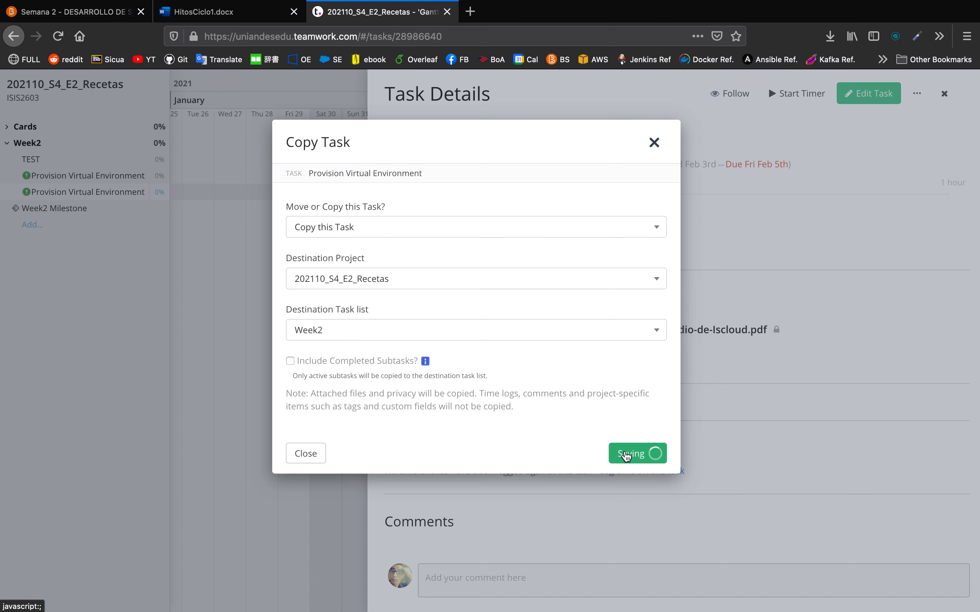
{"action": "left_click", "coordinate": [944, 93]}
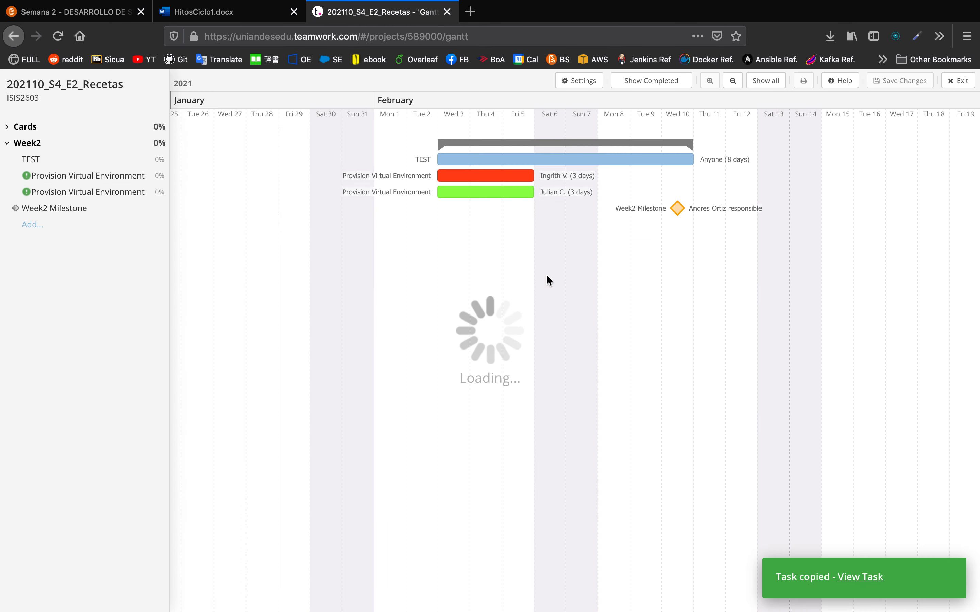
Reassign the newest Provision Virtual Environment copy to the third 202110_S4_E2 group member in place of the second one.
{"action": "left_click", "coordinate": [563, 209]}
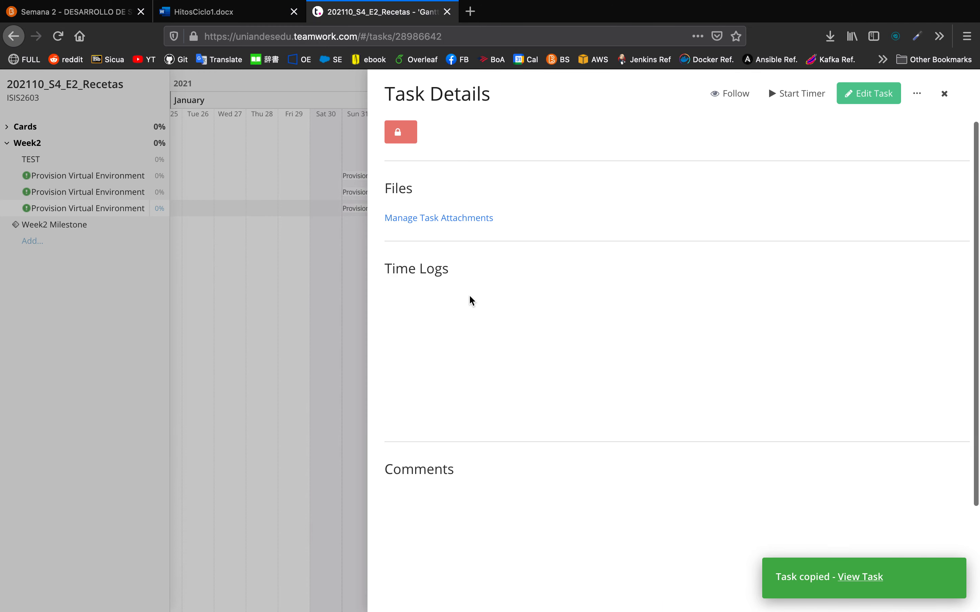
{"action": "left_click", "coordinate": [942, 94]}
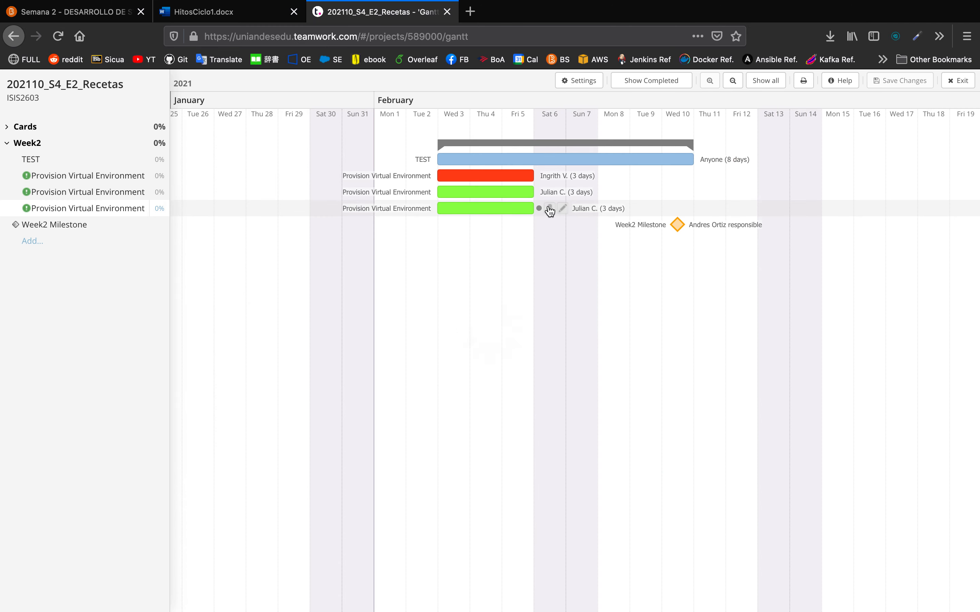
{"action": "left_click", "coordinate": [550, 209]}
{"action": "left_click", "coordinate": [508, 318]}
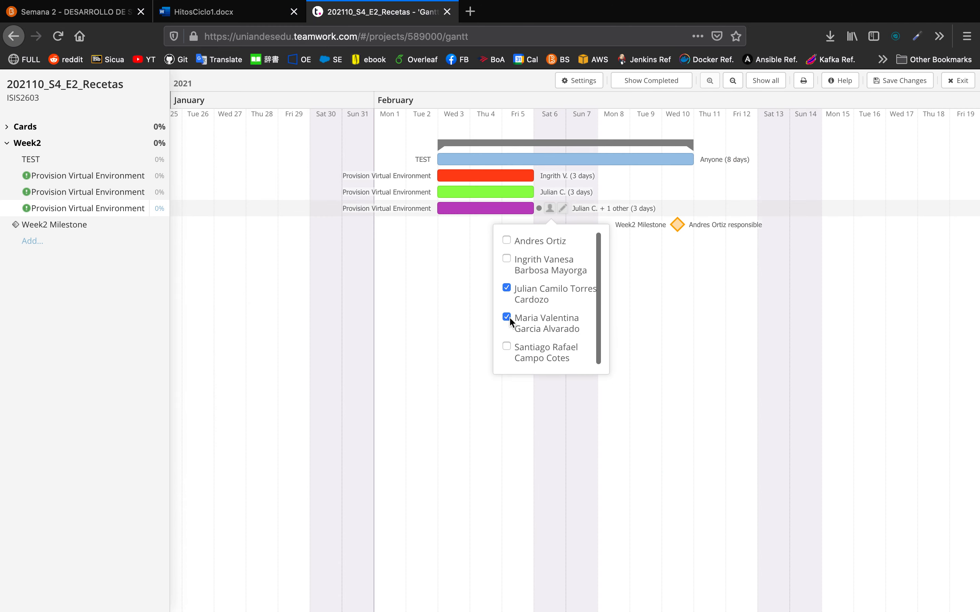
{"action": "left_click", "coordinate": [506, 288]}
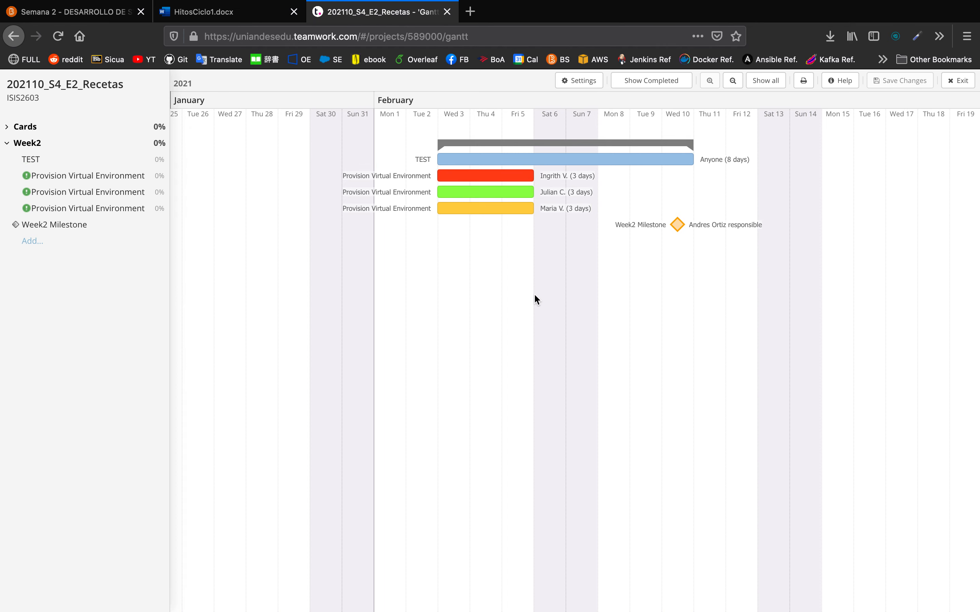
Open the cycle 1 launch deliverable linked to "Realizar lanzamiento ciclo 1" in the course's Semana 2 diagram.
{"action": "left_click", "coordinate": [221, 15]}
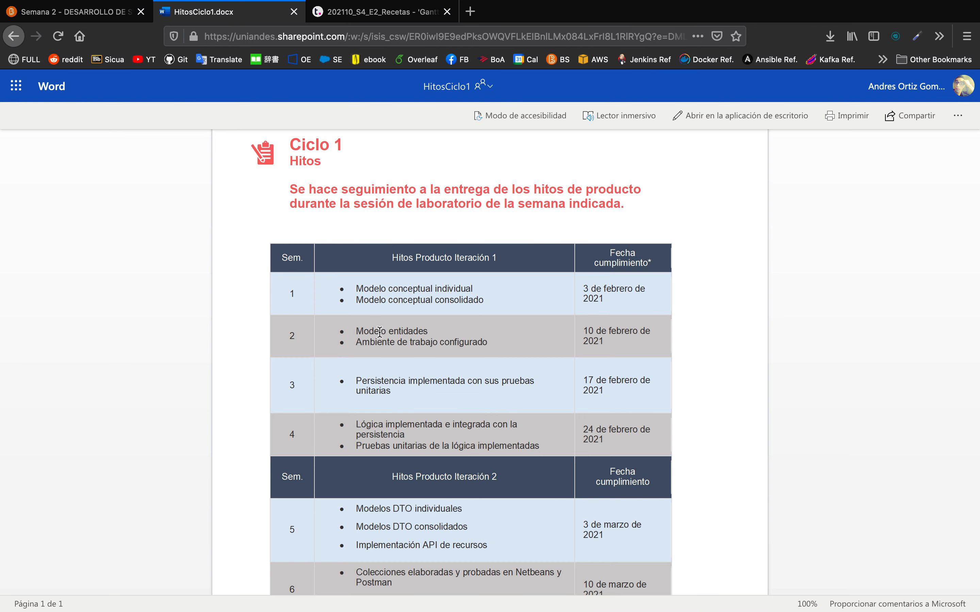
{"action": "left_click", "coordinate": [100, 14]}
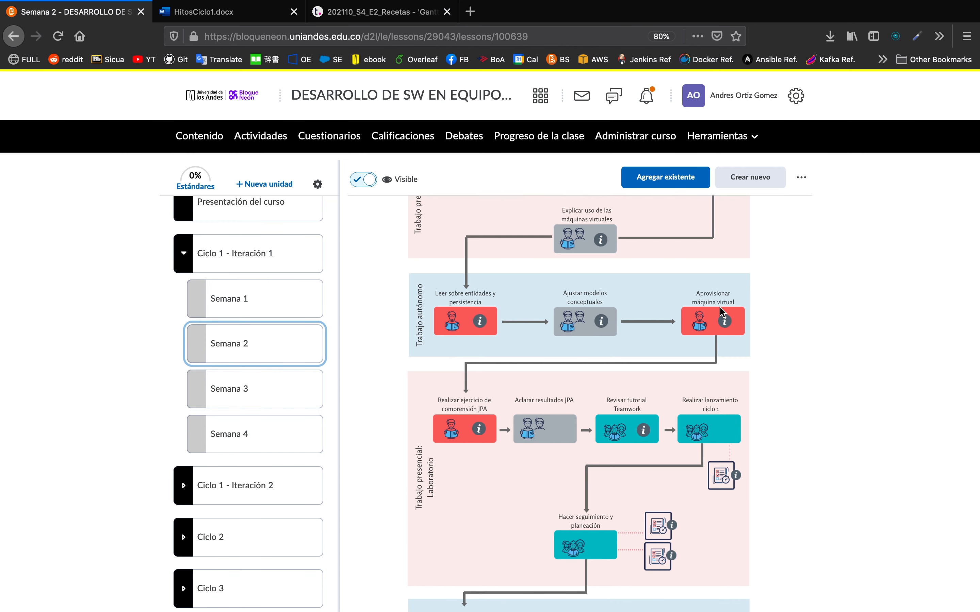
{"action": "scroll", "coordinate": [510, 401], "scroll_direction": "down", "scroll_amount": 3}
{"action": "scroll", "coordinate": [511, 403], "scroll_direction": "down", "scroll_amount": 2}
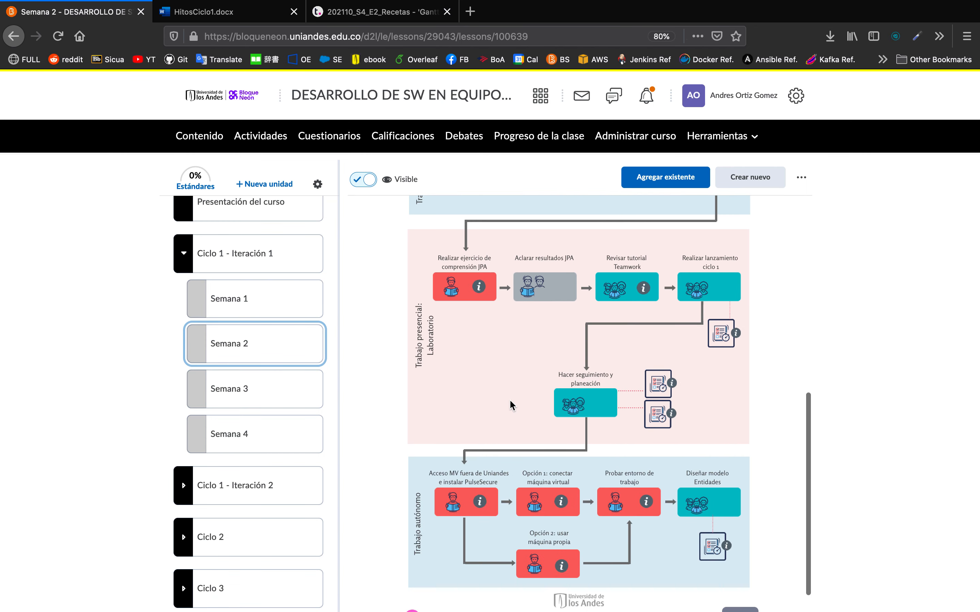
{"action": "scroll", "coordinate": [510, 403], "scroll_direction": "up", "scroll_amount": 2}
{"action": "scroll", "coordinate": [509, 399], "scroll_direction": "down", "scroll_amount": 2}
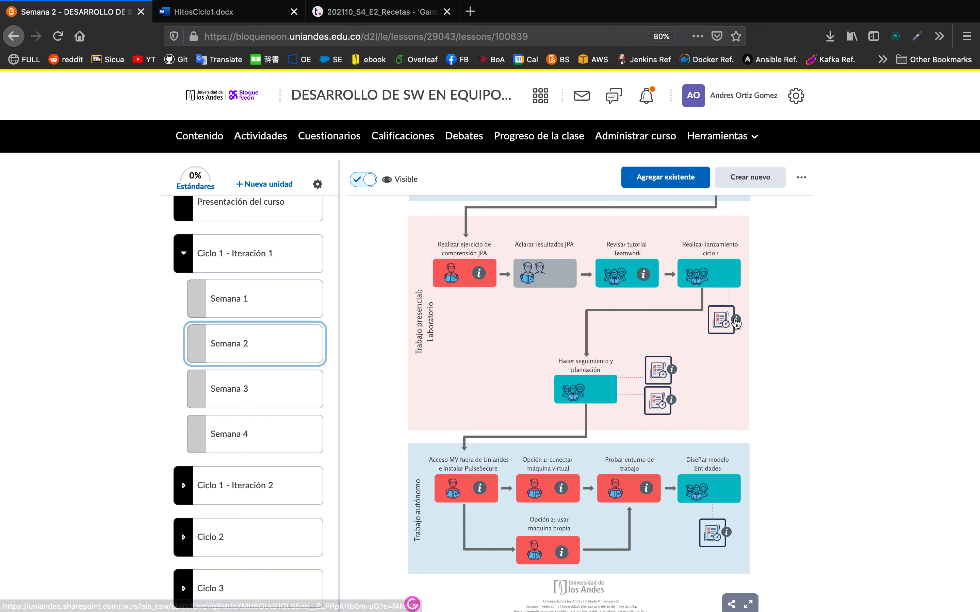
{"action": "scroll", "coordinate": [734, 317], "scroll_direction": "down", "scroll_amount": 1}
{"action": "left_click", "coordinate": [735, 308]}
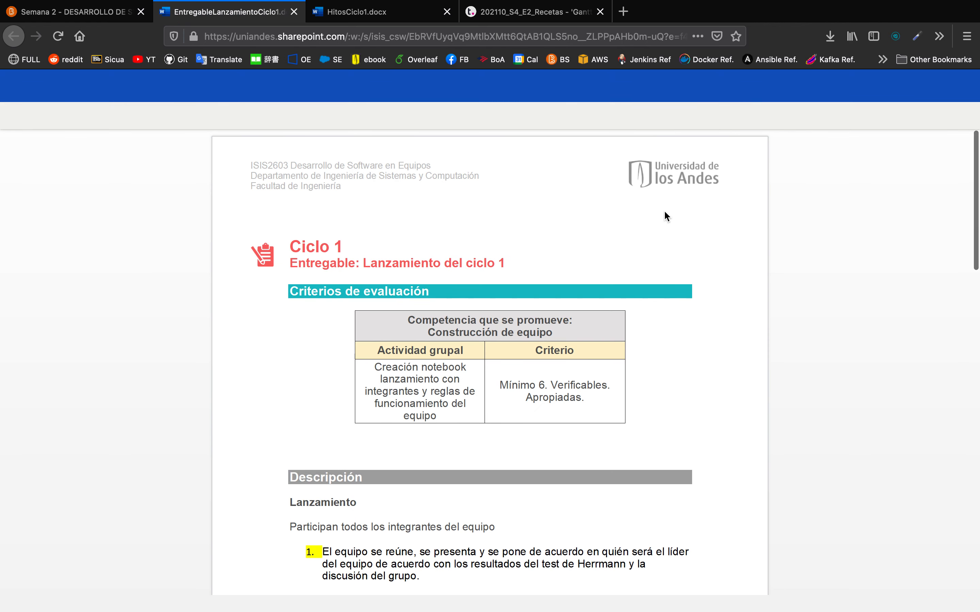
Download the launch deliverable as EntregableLanzamientoCiclo1.pdf into the Week2 folder.
{"action": "left_click", "coordinate": [957, 116]}
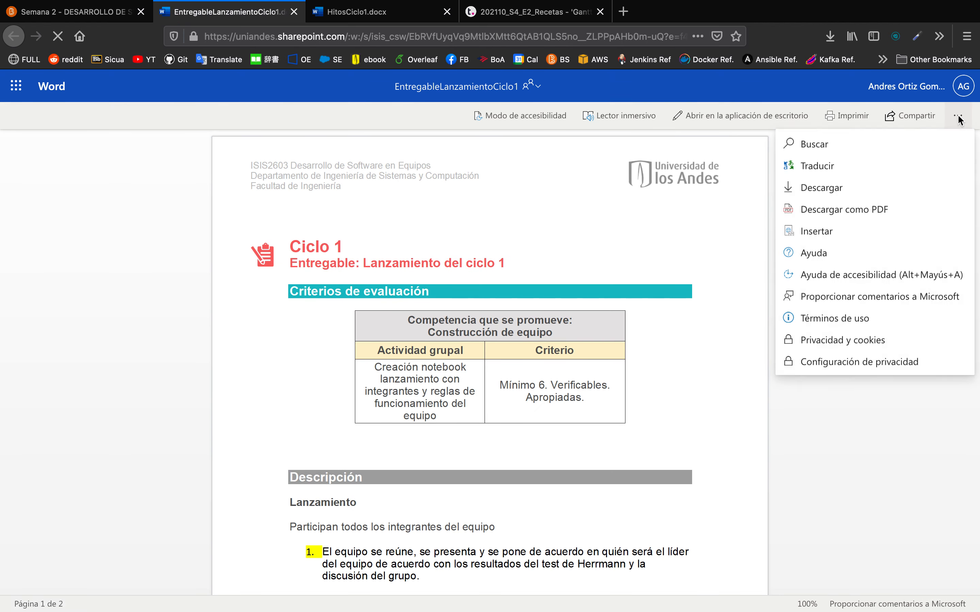
{"action": "left_click", "coordinate": [840, 209]}
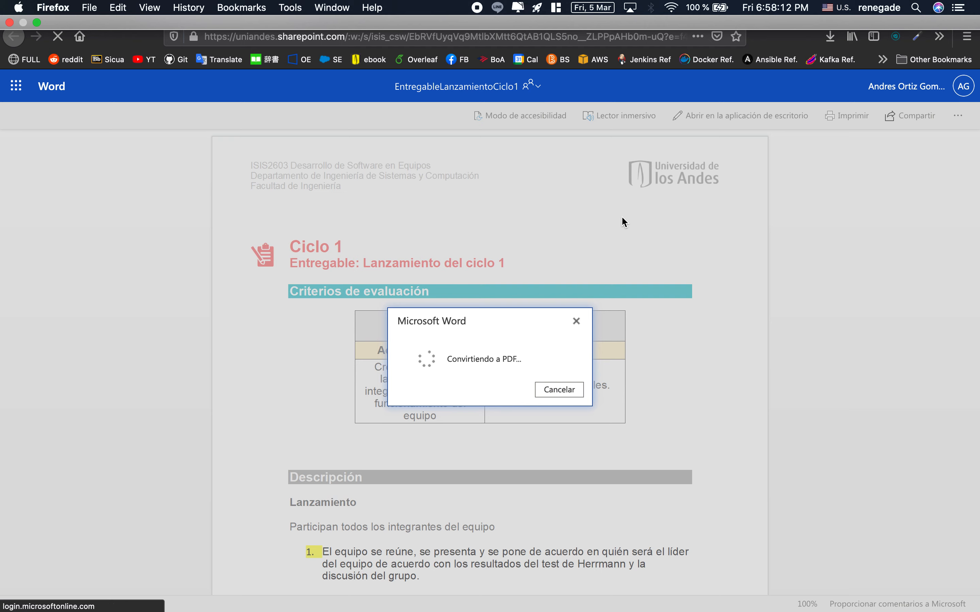
{"action": "left_click", "coordinate": [502, 390]}
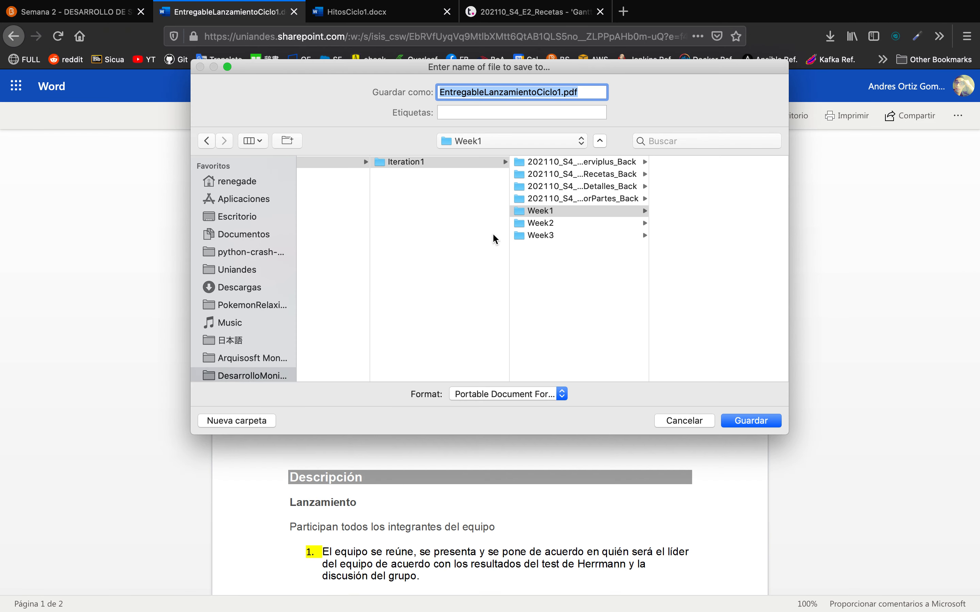
{"action": "left_click", "coordinate": [559, 226]}
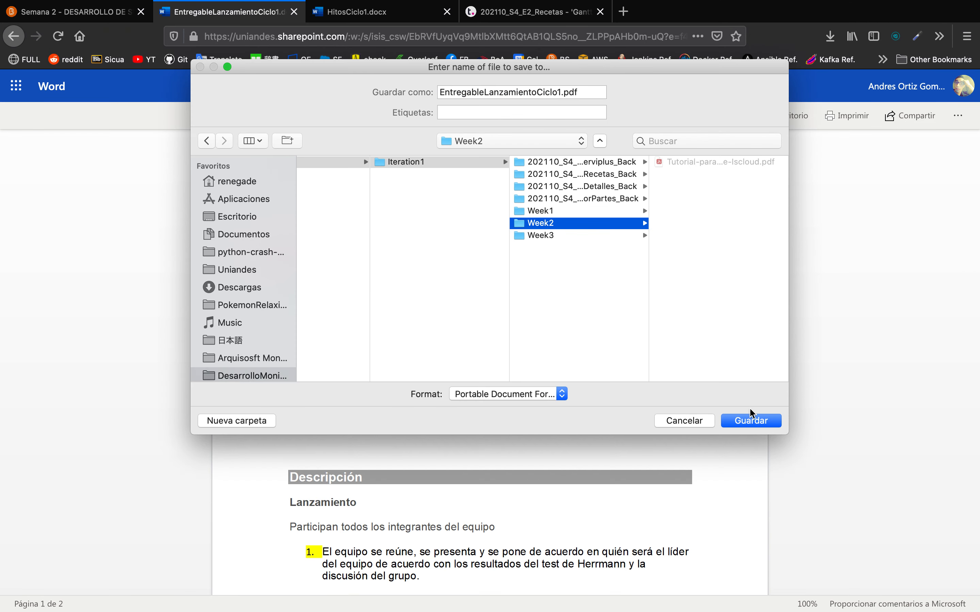
{"action": "left_click", "coordinate": [749, 421]}
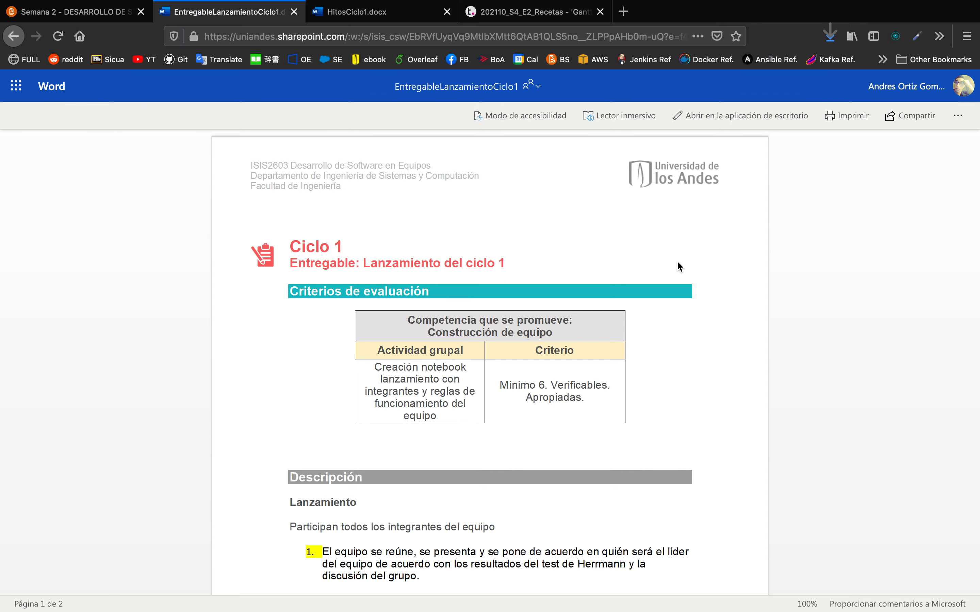
Review the launch deliverable's description and submission requirements, and close the online document.
{"action": "scroll", "coordinate": [381, 350], "scroll_direction": "down", "scroll_amount": 3}
{"action": "scroll", "coordinate": [381, 351], "scroll_direction": "down", "scroll_amount": 15}
{"action": "scroll", "coordinate": [381, 351], "scroll_direction": "up", "scroll_amount": 5}
{"action": "scroll", "coordinate": [422, 323], "scroll_direction": "up", "scroll_amount": 6}
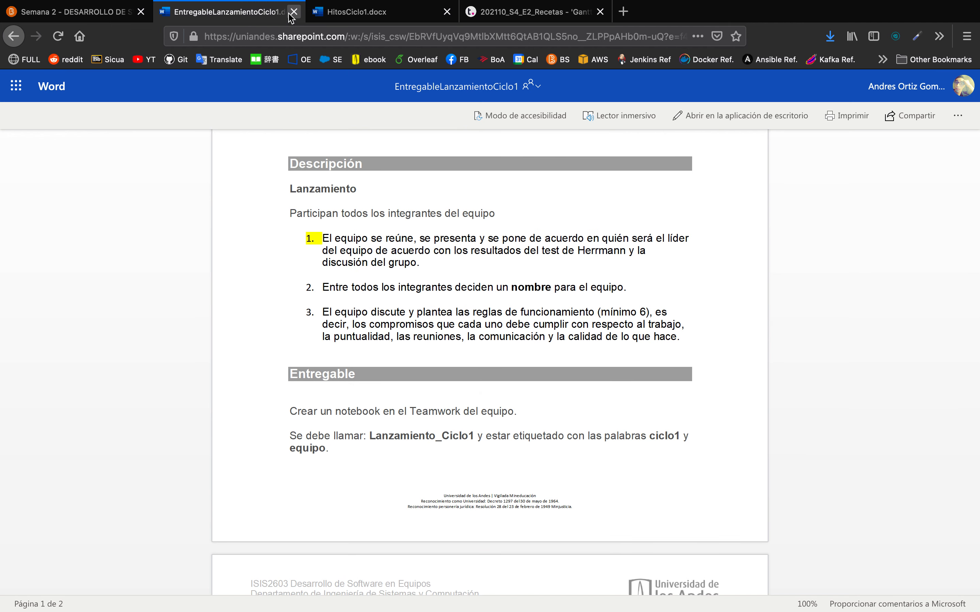
{"action": "left_click", "coordinate": [15, 32]}
{"action": "left_click", "coordinate": [294, 11]}
Return to the Teamwork Gantt chart and add a task named Launch Cycle 1 to the Week2 list.
{"action": "left_click", "coordinate": [400, 15]}
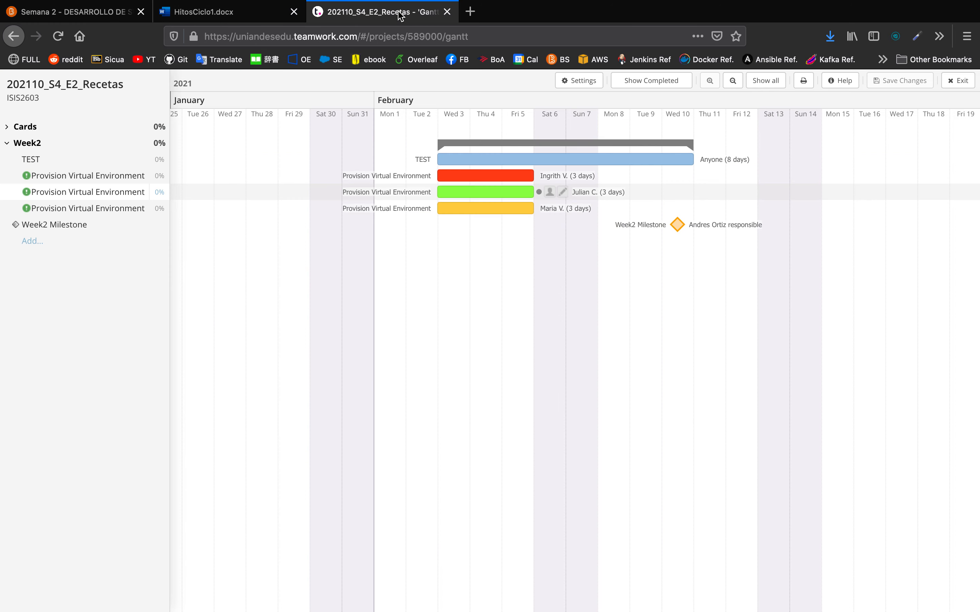
{"action": "left_click", "coordinate": [31, 242]}
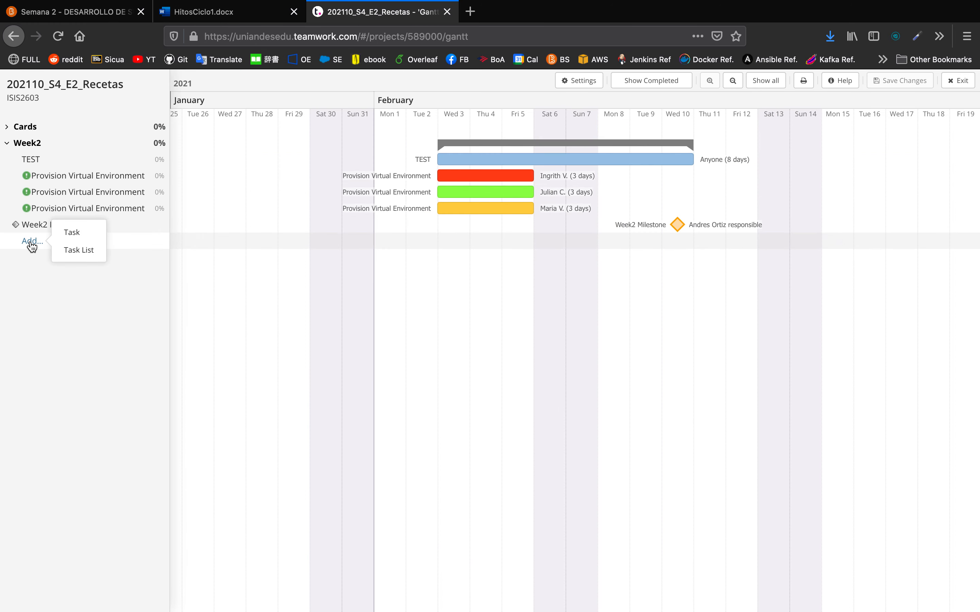
{"action": "left_click", "coordinate": [72, 234]}
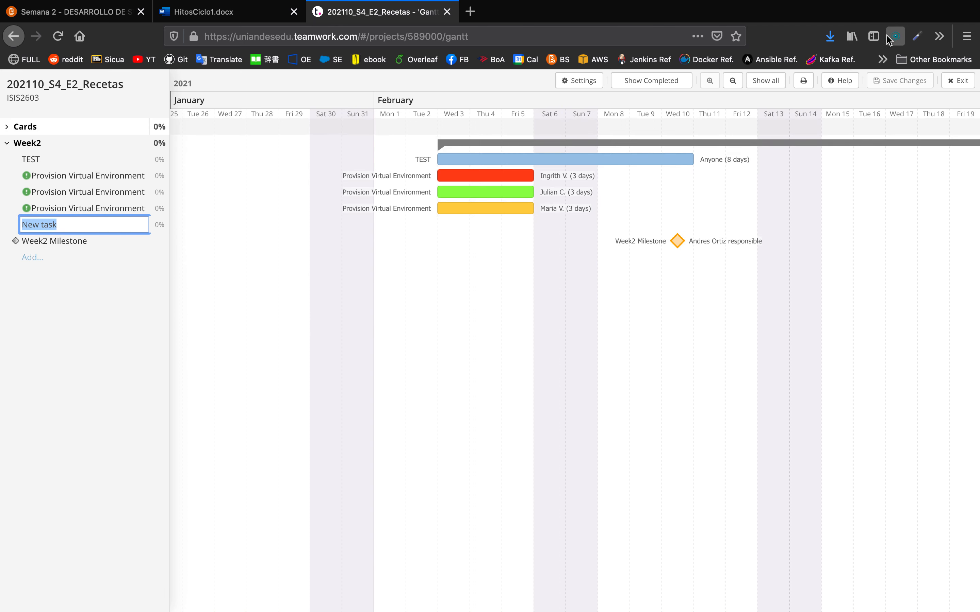
{"action": "left_click", "coordinate": [828, 37]}
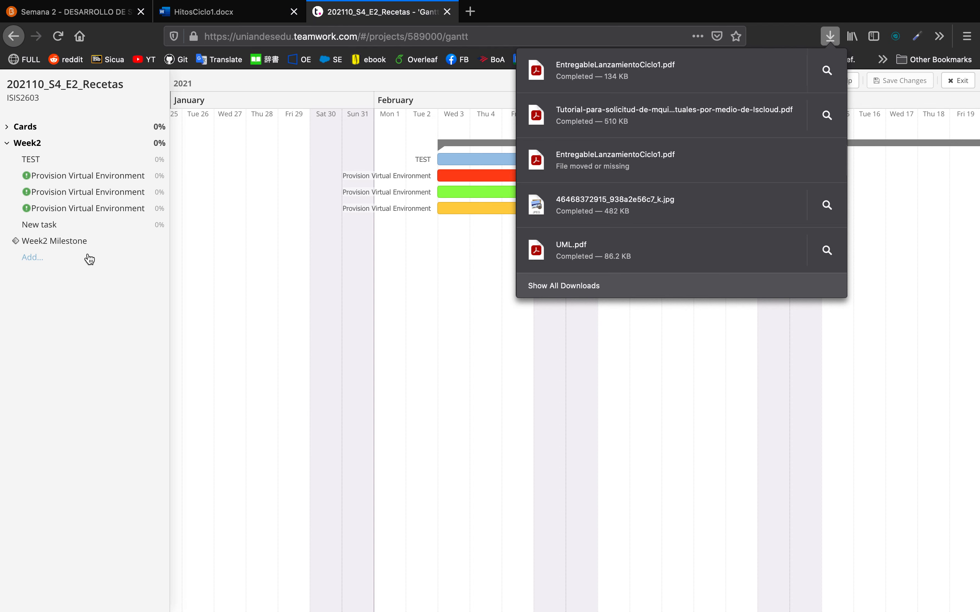
{"action": "left_click", "coordinate": [42, 225]}
{"action": "key", "text": "super+a"}
{"action": "type", "text": "a"}
{"action": "type", "text": "LAunch"}
{"action": "key", "text": "super+a"}
{"action": "type", "text": "Launc"}
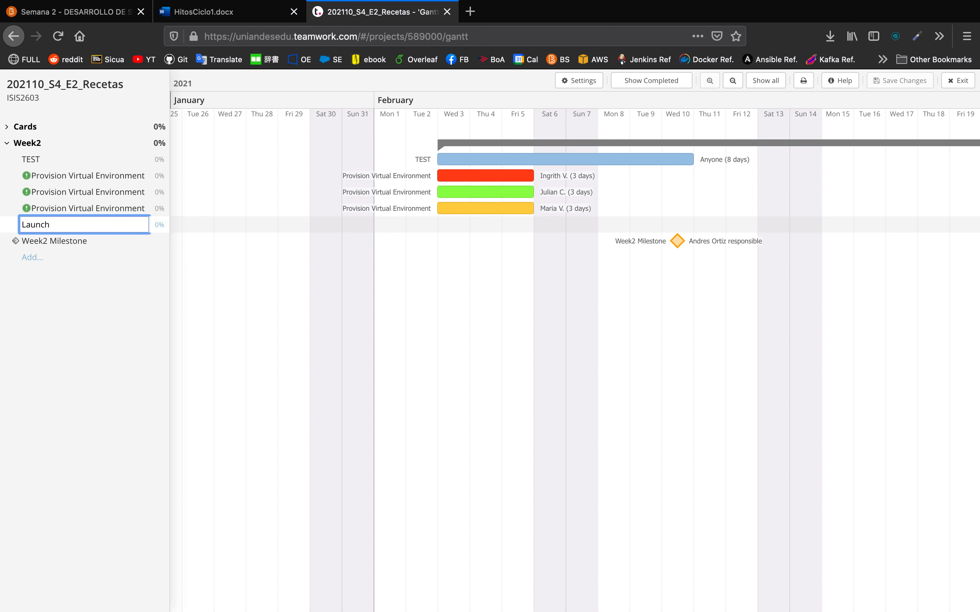
{"action": "key", "text": "Return"}
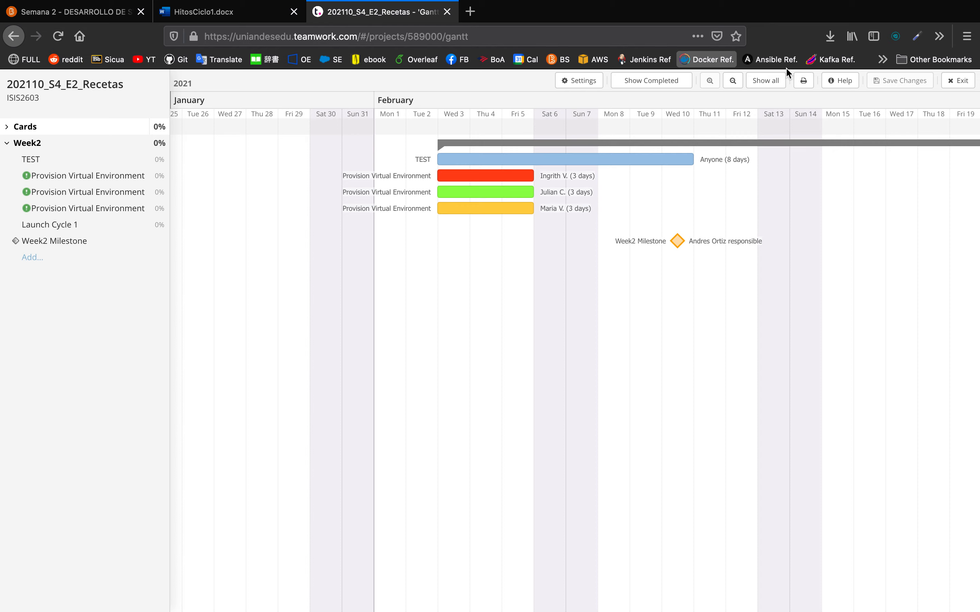
Open the downloaded EntregableLanzamientoCiclo1.pdf in Acrobat Reader at page width and check whether the activity is individual or for the group.
{"action": "left_click", "coordinate": [829, 36]}
{"action": "left_click", "coordinate": [692, 72]}
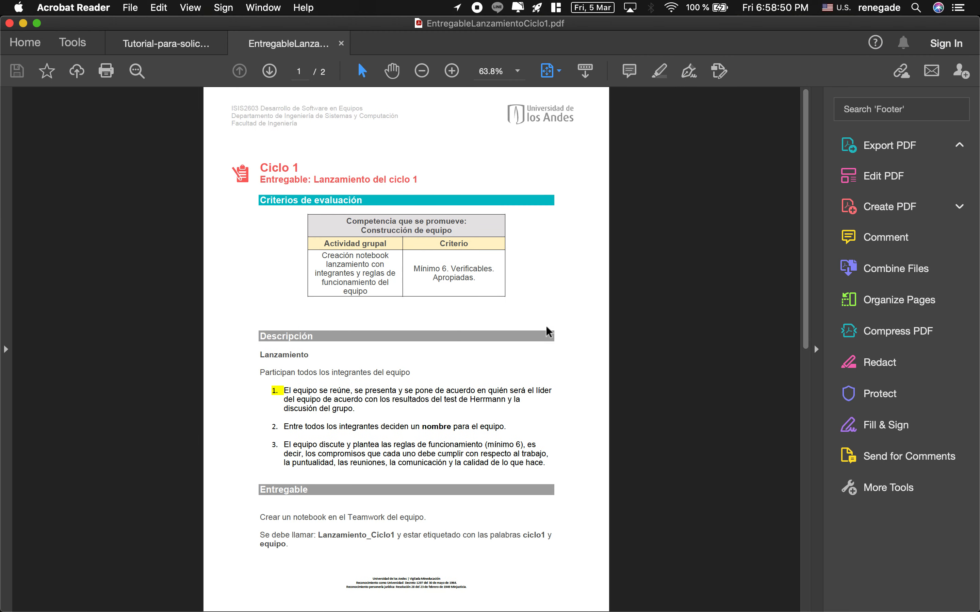
{"action": "left_click", "coordinate": [558, 70]}
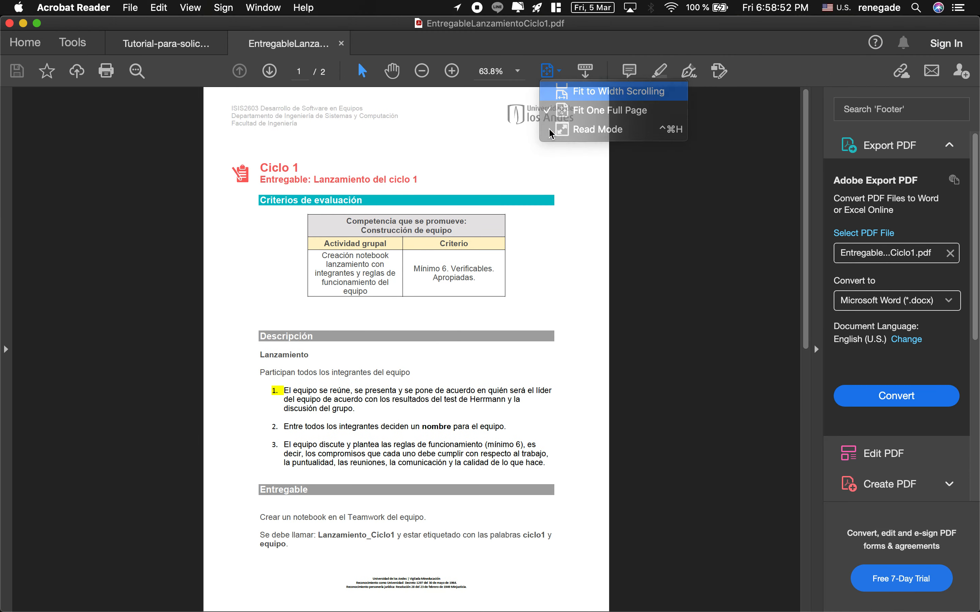
{"action": "left_click", "coordinate": [595, 91]}
{"action": "scroll", "coordinate": [425, 393], "scroll_direction": "down", "scroll_amount": 10}
{"action": "scroll", "coordinate": [426, 392], "scroll_direction": "up", "scroll_amount": 5}
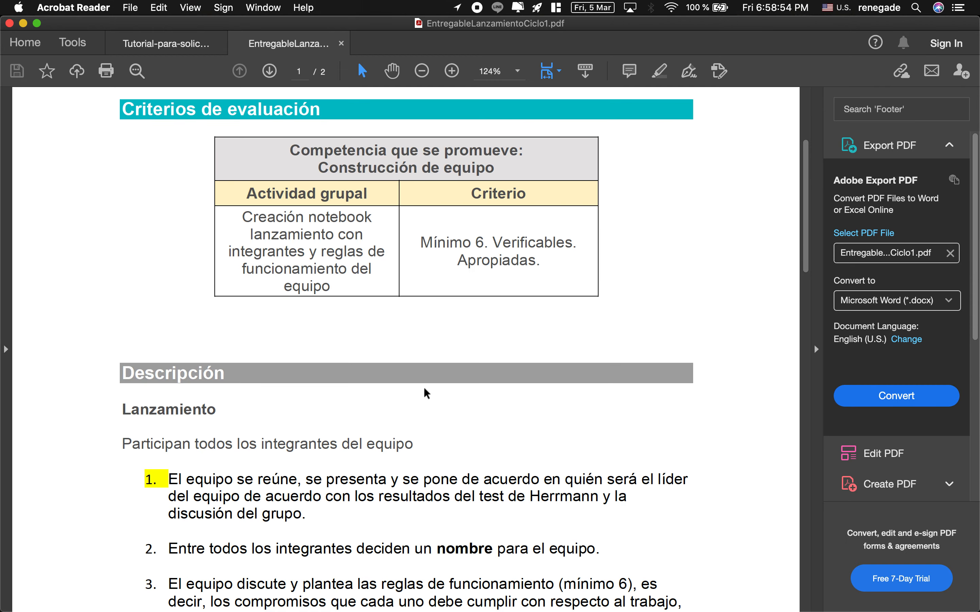
{"action": "left_click_drag", "start_coordinate": [245, 198], "coordinate": [369, 196]}
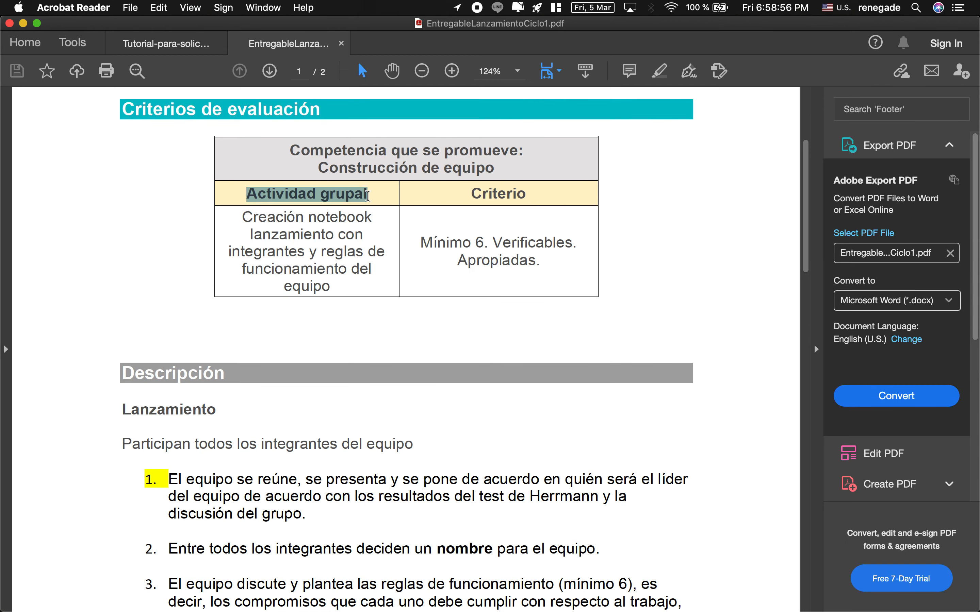
{"action": "left_click", "coordinate": [395, 338]}
Switch back to Teamwork and assign the Launch Cycle 1 task to the whole 202110_S4_E2 group instead of Anyone.
{"action": "key", "text": "super+Tab"}
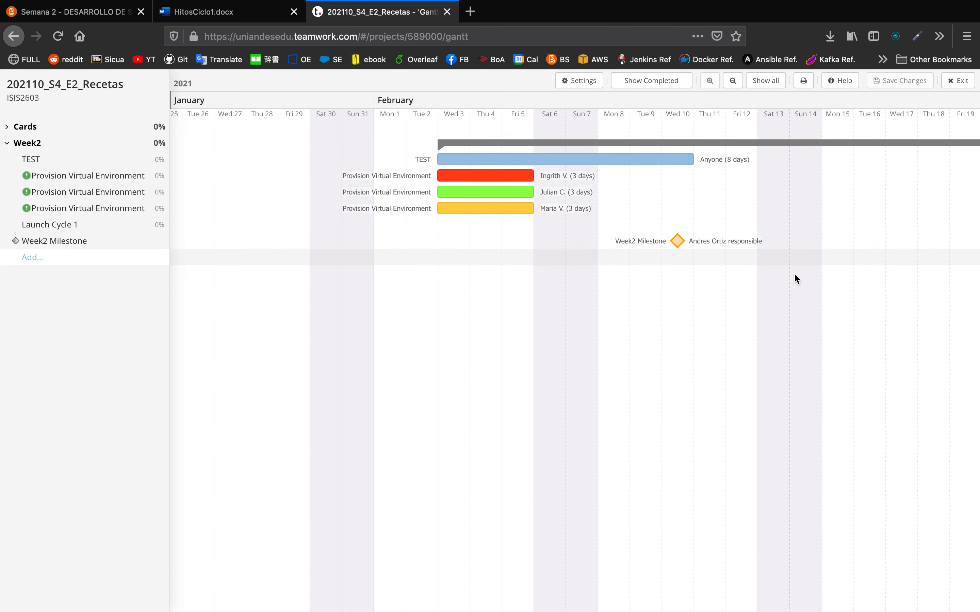
{"action": "left_click_drag", "start_coordinate": [872, 278], "coordinate": [484, 275]}
{"action": "scroll", "coordinate": [757, 194], "scroll_direction": "right", "scroll_amount": 5}
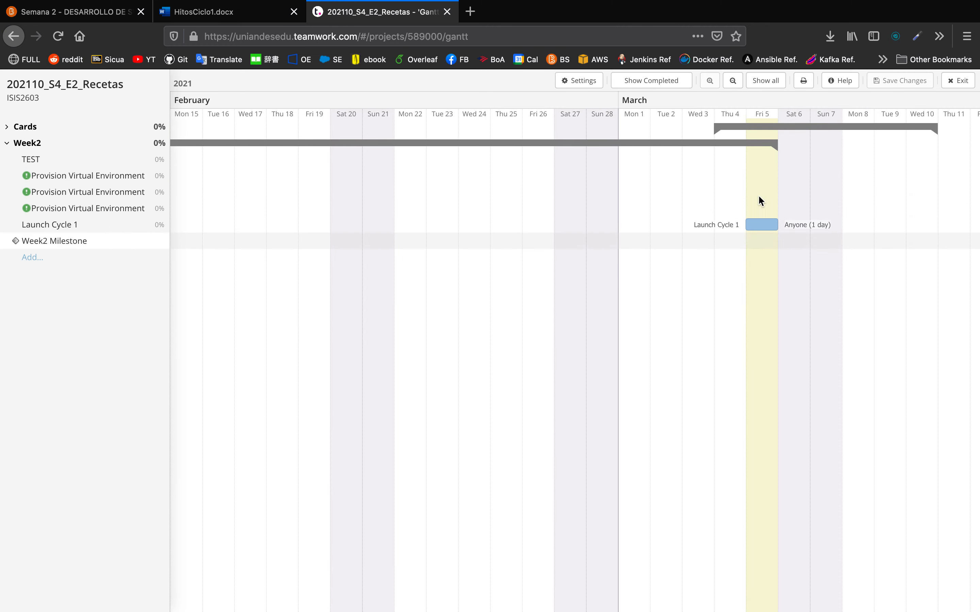
{"action": "left_click", "coordinate": [804, 229]}
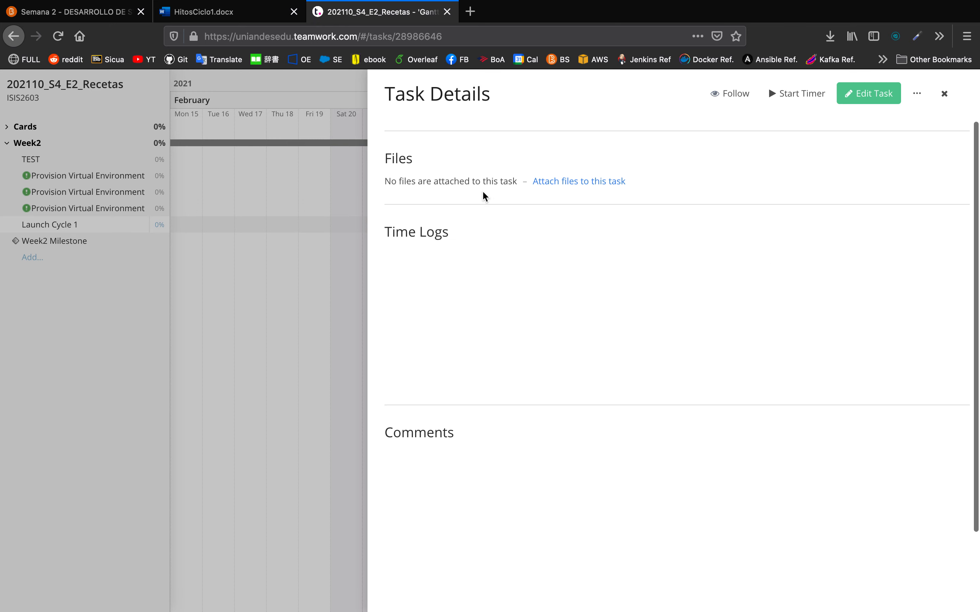
{"action": "left_click", "coordinate": [390, 134]}
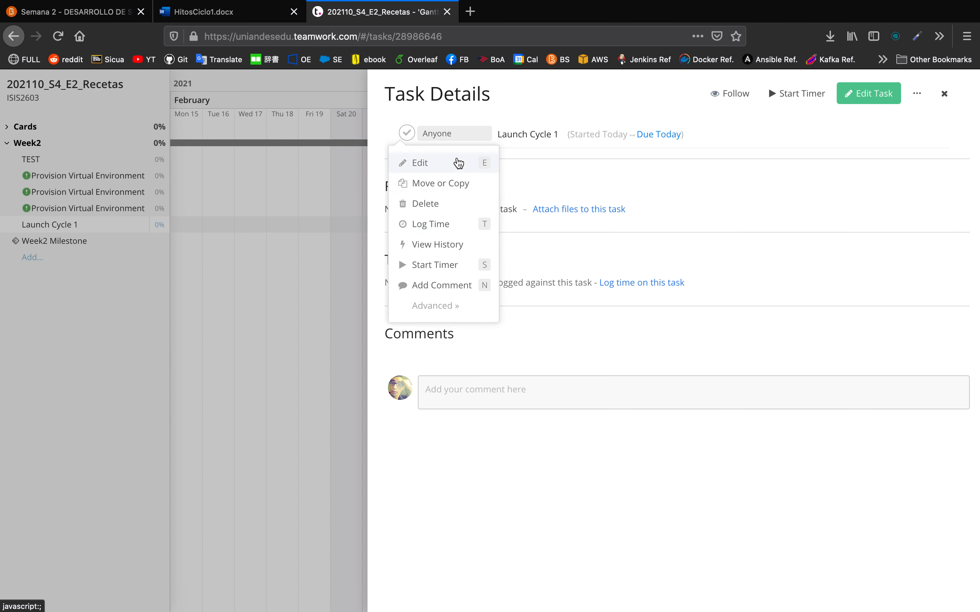
{"action": "left_click", "coordinate": [436, 164]}
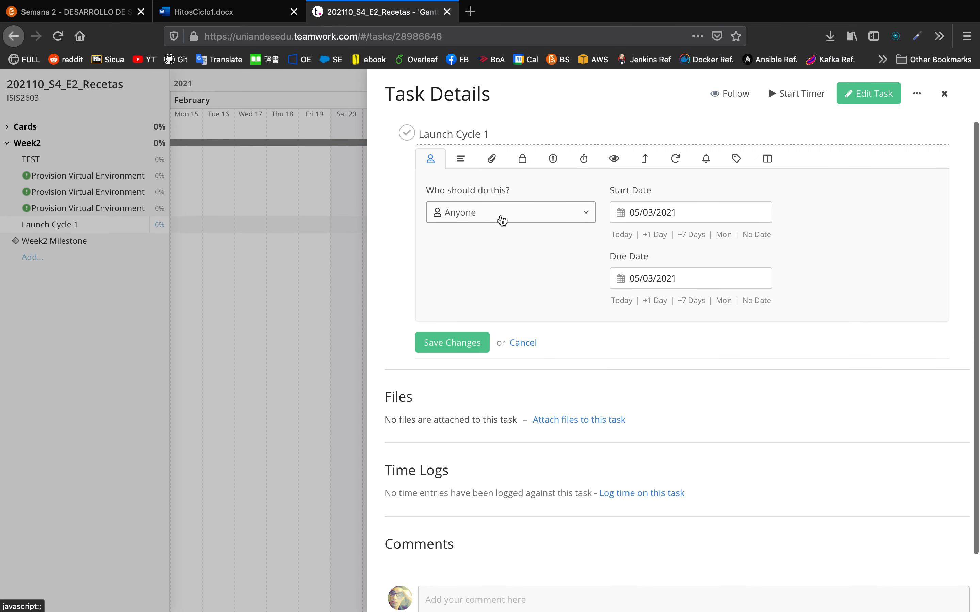
{"action": "left_click", "coordinate": [558, 214]}
{"action": "scroll", "coordinate": [493, 366], "scroll_direction": "down", "scroll_amount": 2}
{"action": "left_click", "coordinate": [556, 445]}
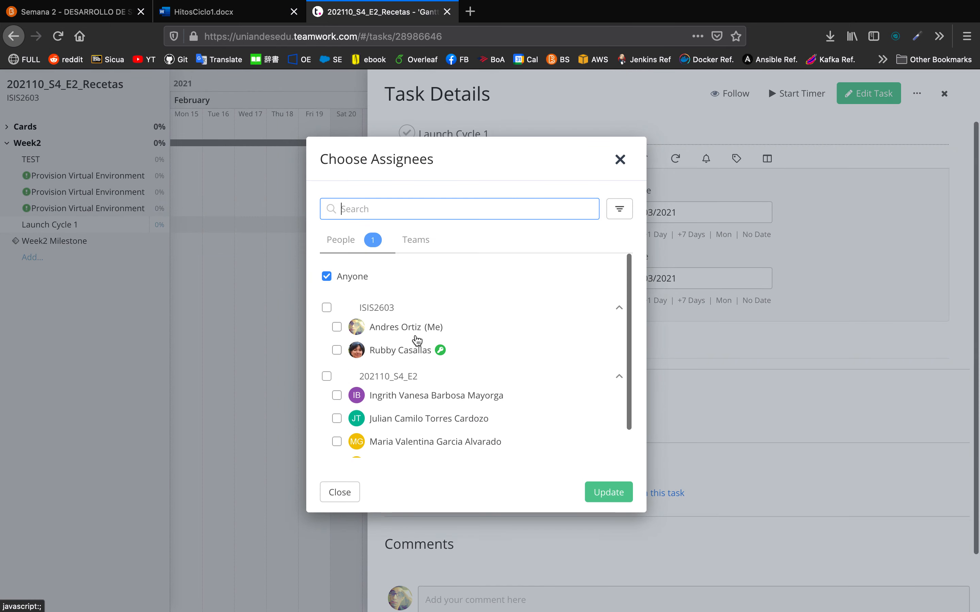
{"action": "scroll", "coordinate": [415, 339], "scroll_direction": "down", "scroll_amount": 1}
{"action": "left_click", "coordinate": [327, 350]}
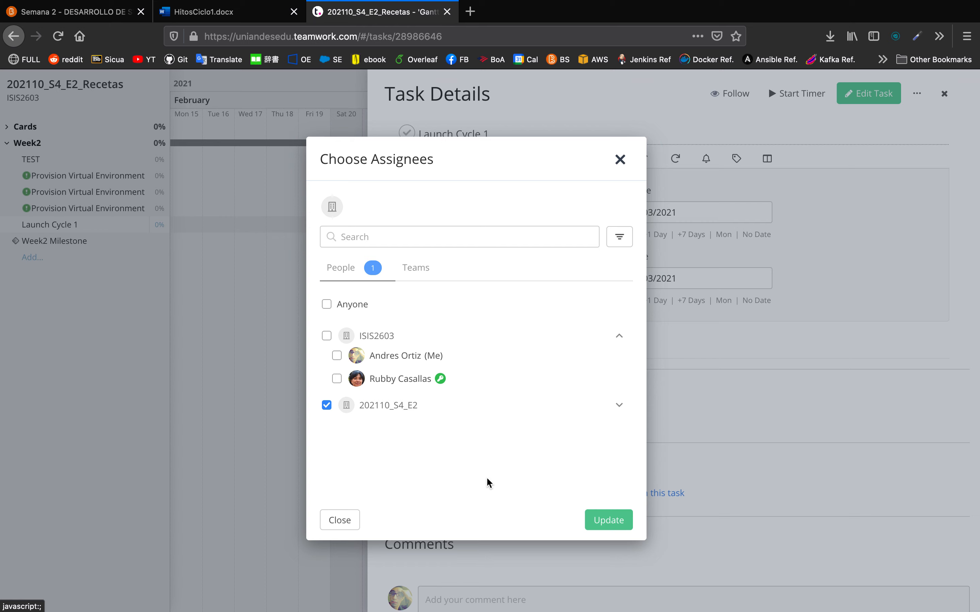
{"action": "left_click", "coordinate": [604, 520]}
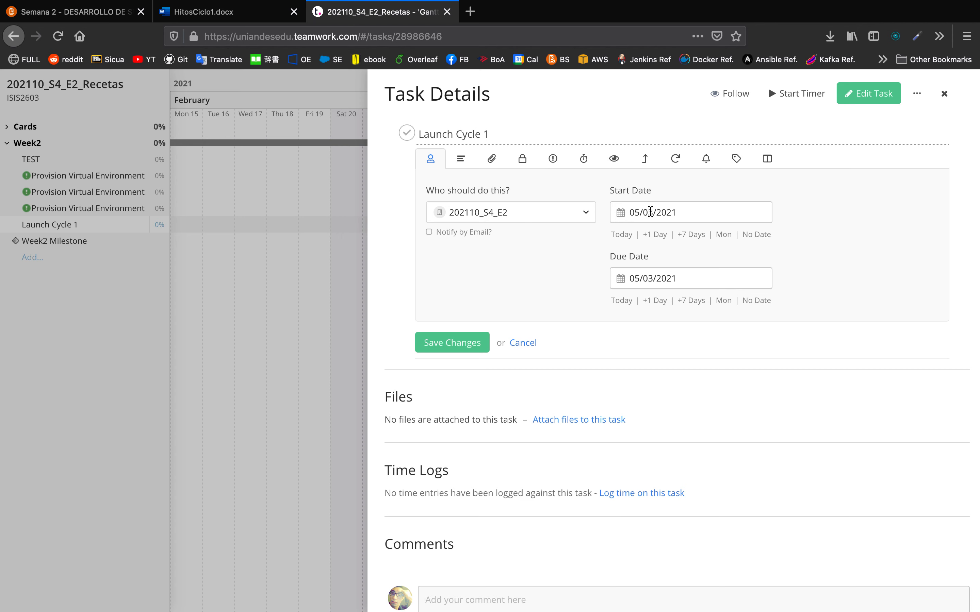
Set the Launch Cycle 1 task's start date to 05/02/2021 and its due date to 09/02/2021.
{"action": "left_click", "coordinate": [658, 277]}
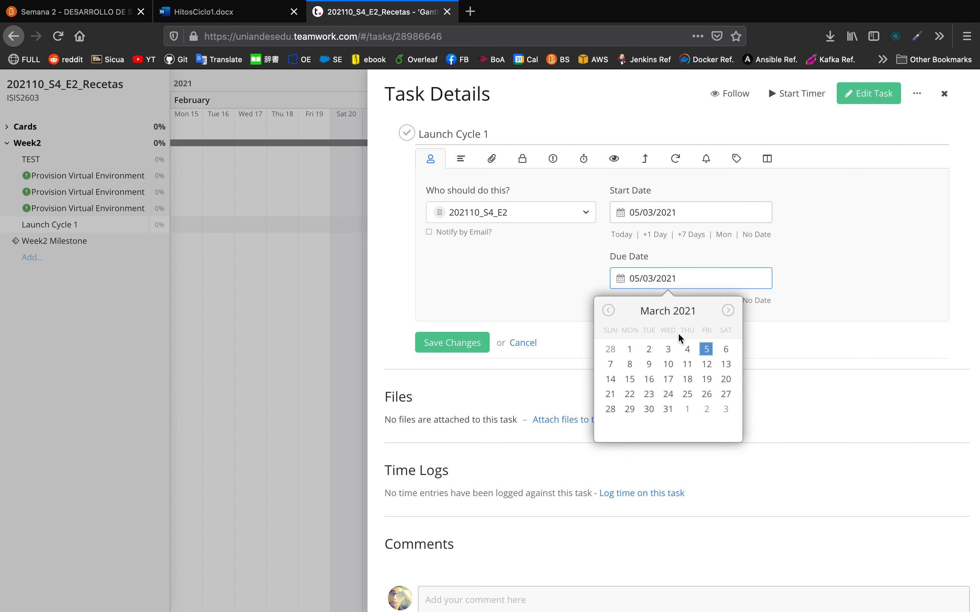
{"action": "left_click", "coordinate": [645, 213]}
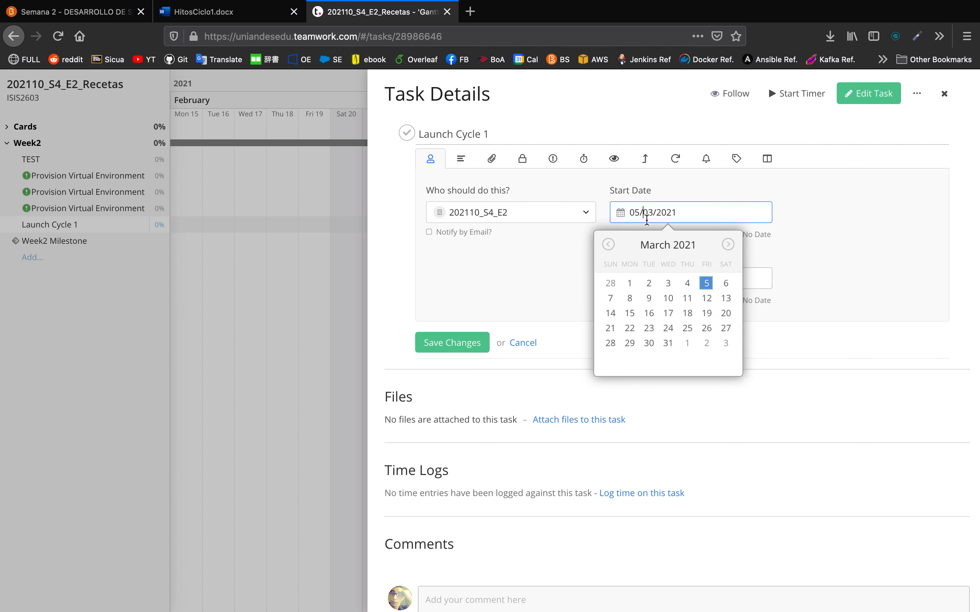
{"action": "left_click", "coordinate": [608, 245]}
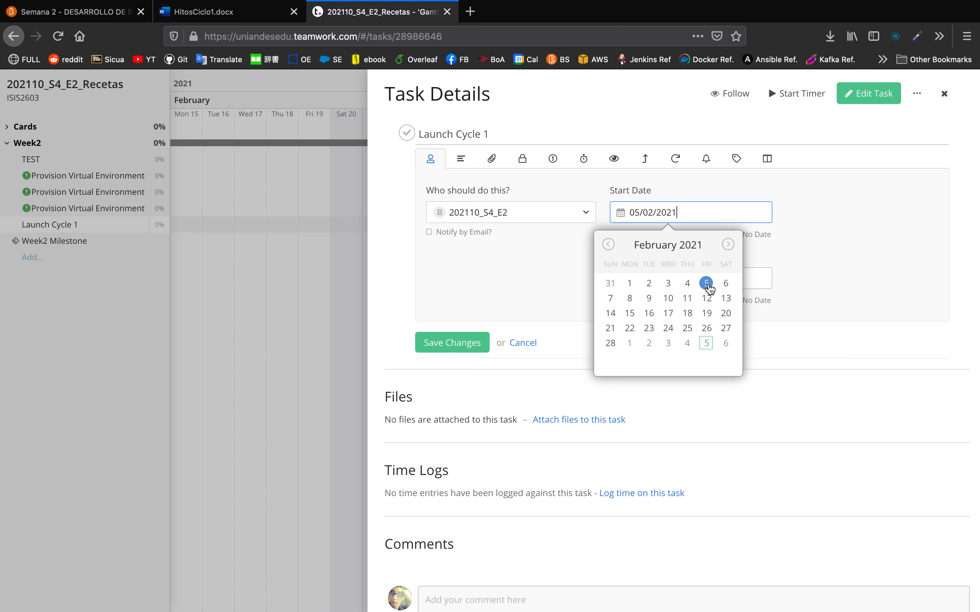
{"action": "left_click", "coordinate": [709, 285]}
{"action": "left_click", "coordinate": [635, 281]}
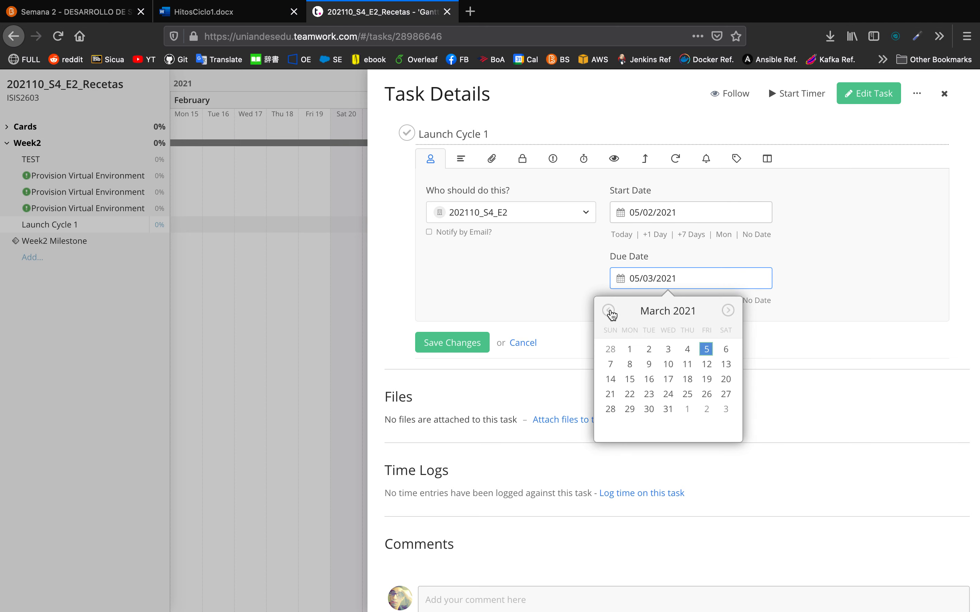
{"action": "left_click", "coordinate": [609, 311]}
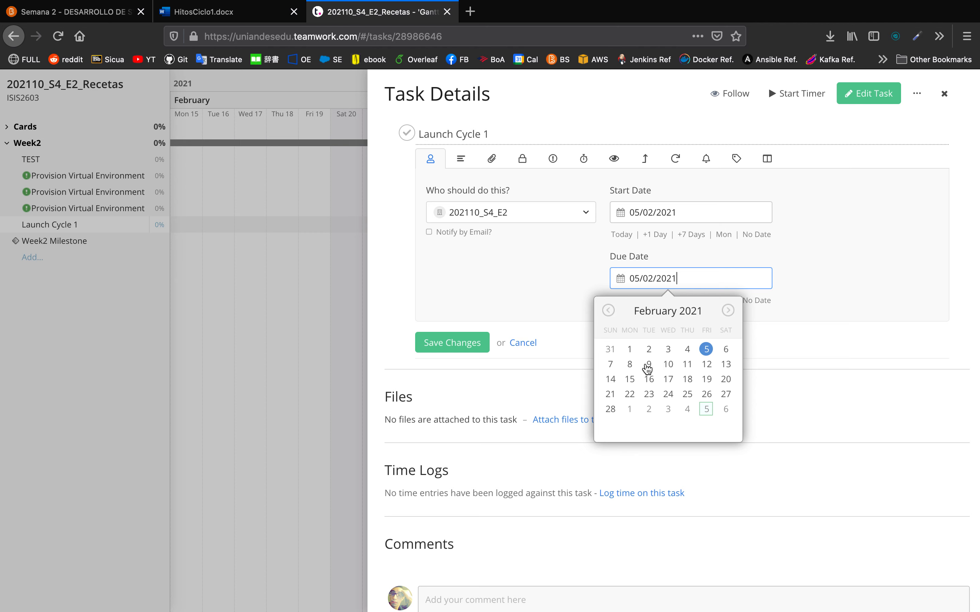
{"action": "left_click", "coordinate": [649, 365]}
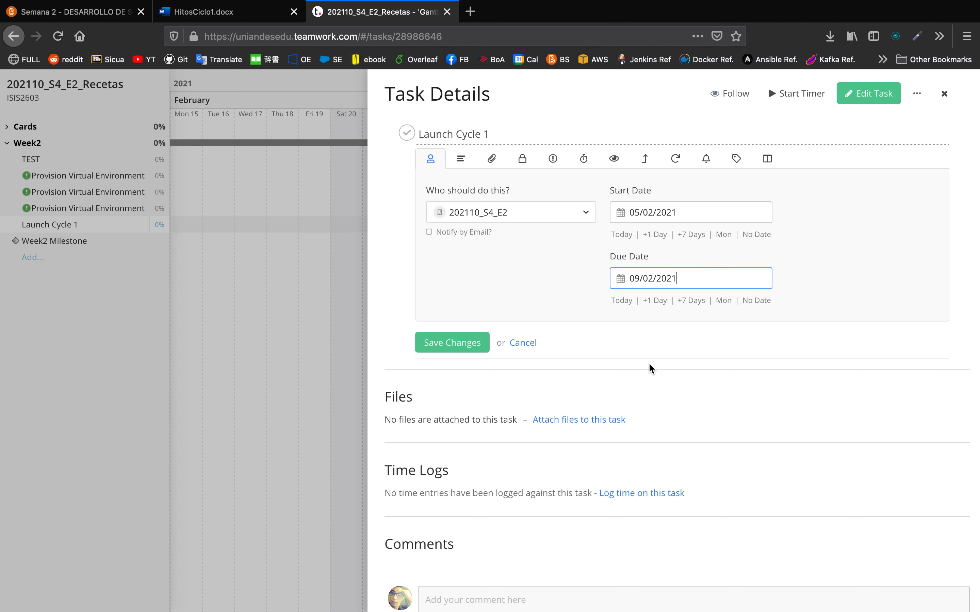
Describe the task as "Complete the launch activity for this cycle." and attach EntregableLanzamientoCiclo1.pdf from the Week2 folder.
{"action": "left_click", "coordinate": [461, 159]}
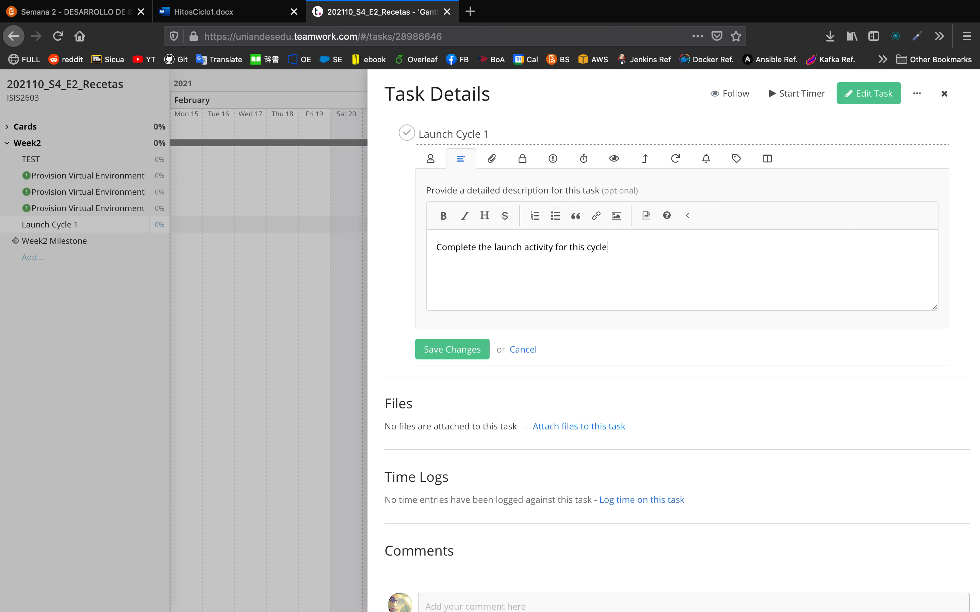
{"action": "left_click", "coordinate": [491, 159]}
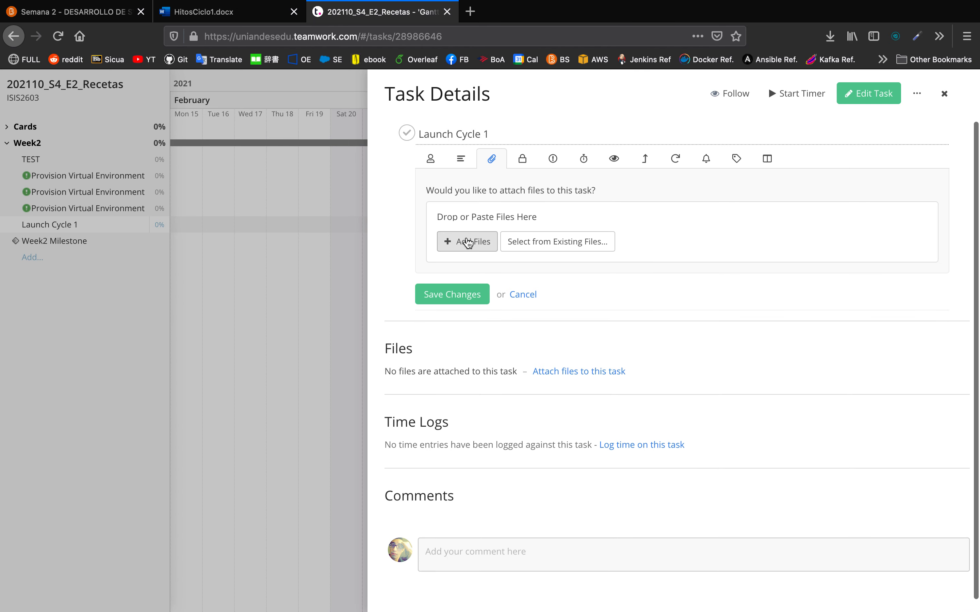
{"action": "left_click", "coordinate": [467, 242]}
{"action": "left_click", "coordinate": [387, 112]}
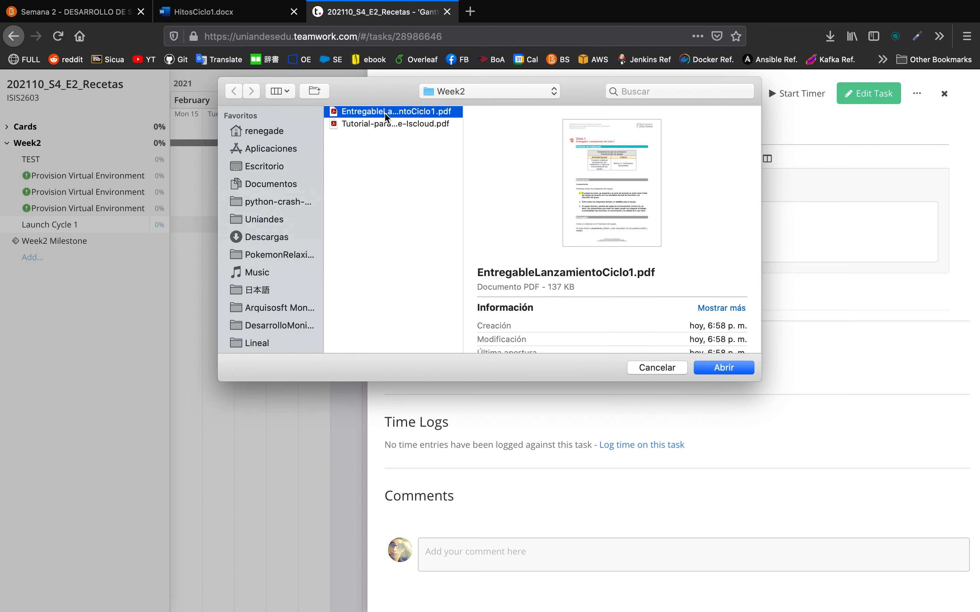
{"action": "double_click", "coordinate": [386, 115]}
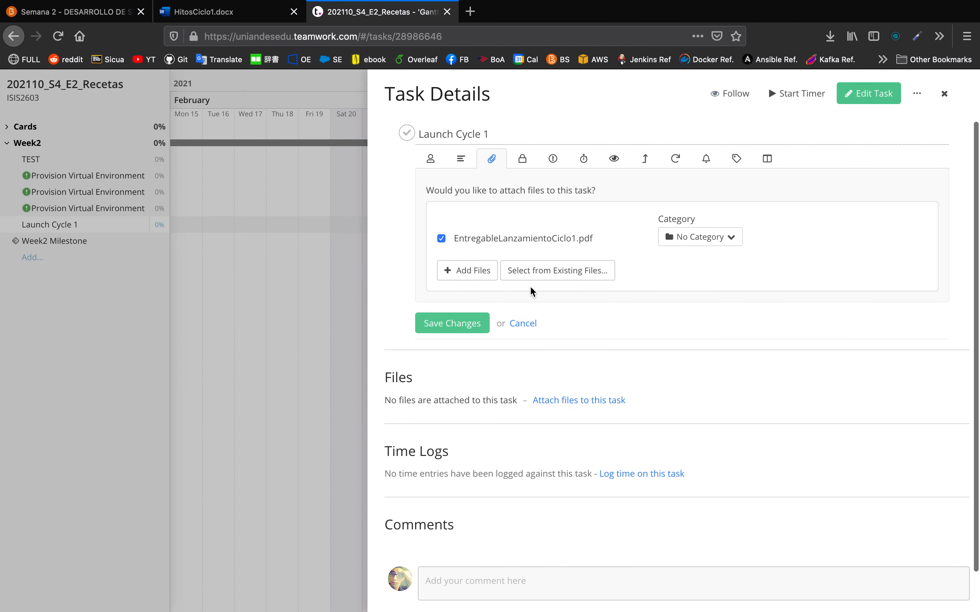
Restrict the task's privacy so that only the ISIS2603 and 202110_S4_E2 groups can see it.
{"action": "left_click", "coordinate": [529, 163]}
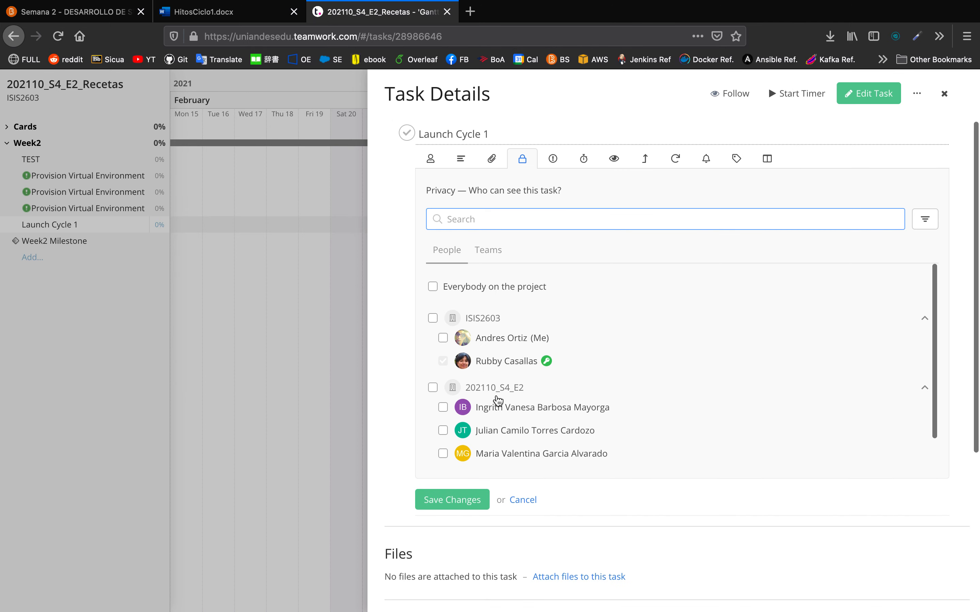
{"action": "scroll", "coordinate": [465, 381], "scroll_direction": "down", "scroll_amount": 1}
{"action": "left_click", "coordinate": [433, 361]}
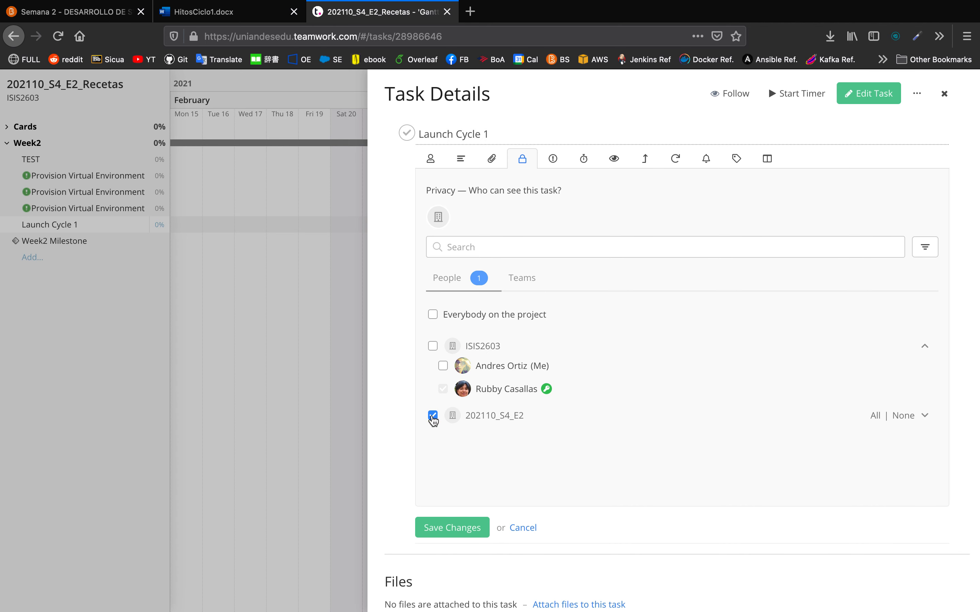
{"action": "left_click", "coordinate": [433, 416]}
{"action": "scroll", "coordinate": [502, 412], "scroll_direction": "down", "scroll_amount": 1}
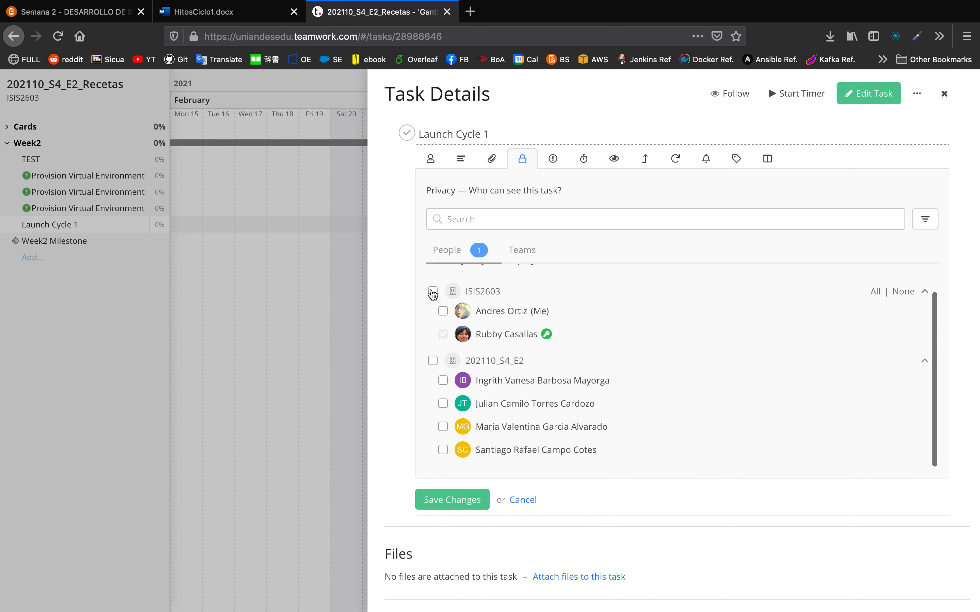
{"action": "left_click", "coordinate": [432, 292]}
{"action": "left_click", "coordinate": [432, 369]}
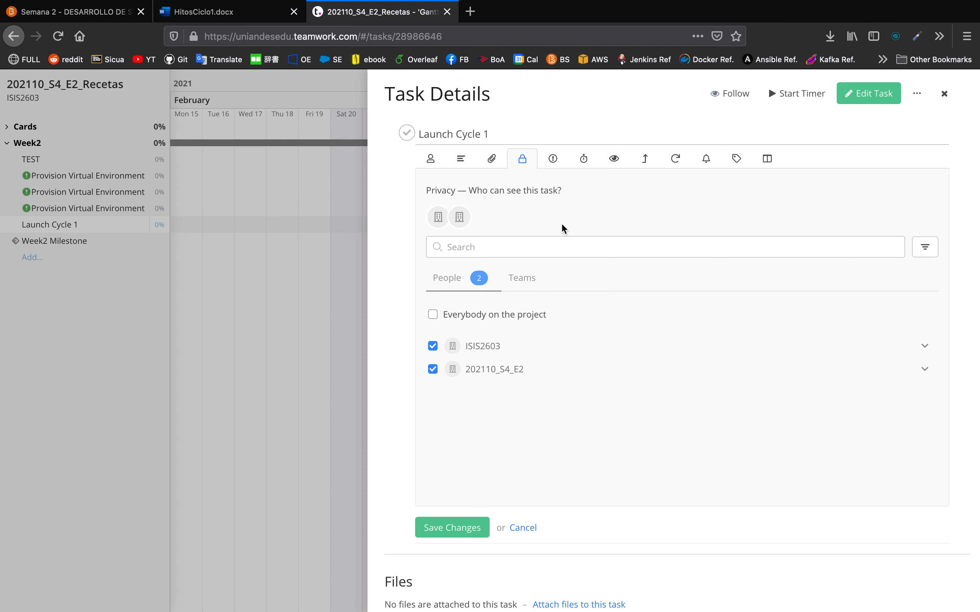
Give the task High priority and an estimated completion time of 45 minutes.
{"action": "left_click", "coordinate": [553, 160]}
{"action": "left_click", "coordinate": [657, 214]}
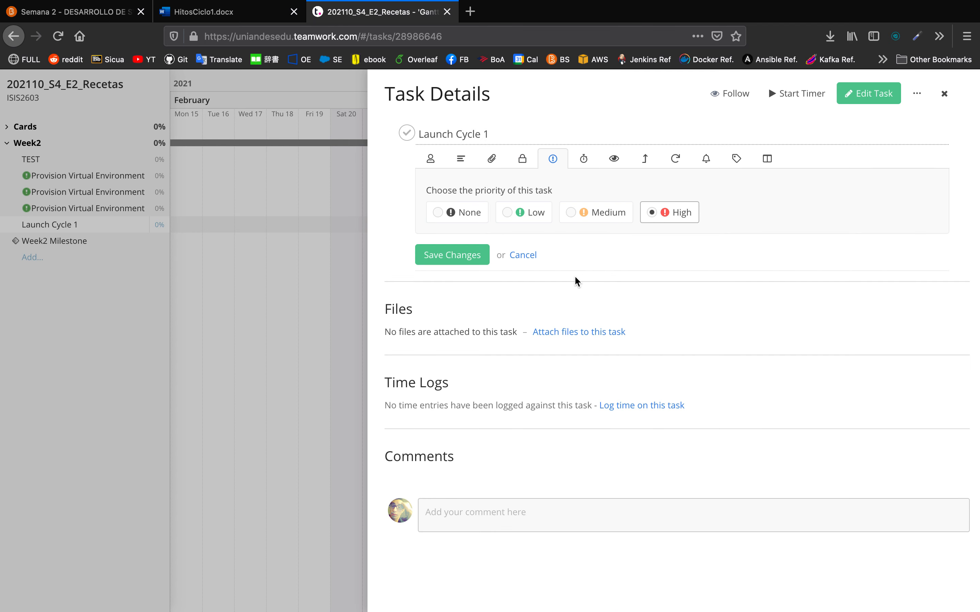
{"action": "left_click", "coordinate": [584, 159]}
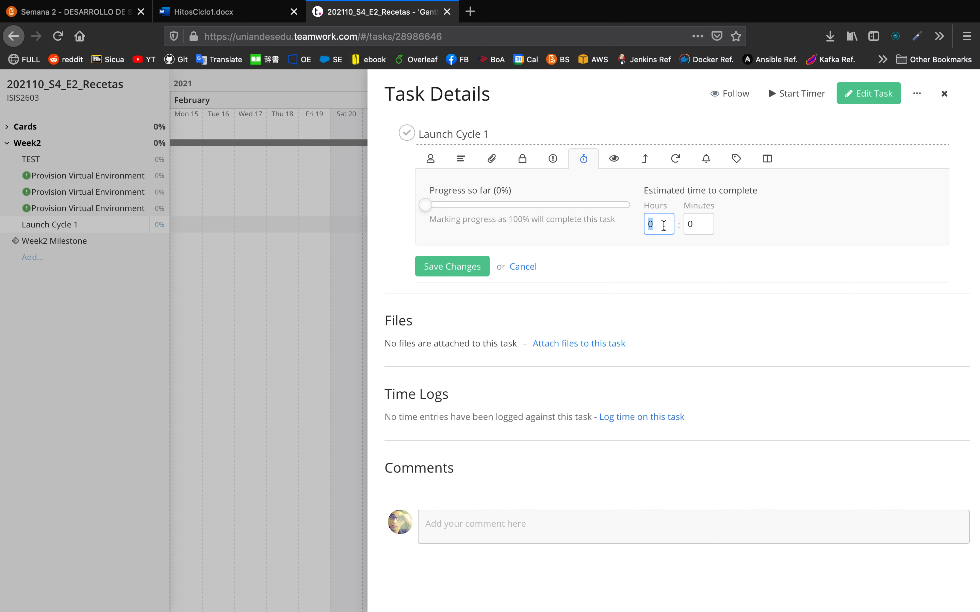
{"action": "left_click", "coordinate": [701, 226]}
{"action": "left_click", "coordinate": [658, 266]}
Have the 202110_S4_E2 group notified of the task's activity and make the three Provision Virtual Environment tasks its predecessors.
{"action": "left_click", "coordinate": [612, 162]}
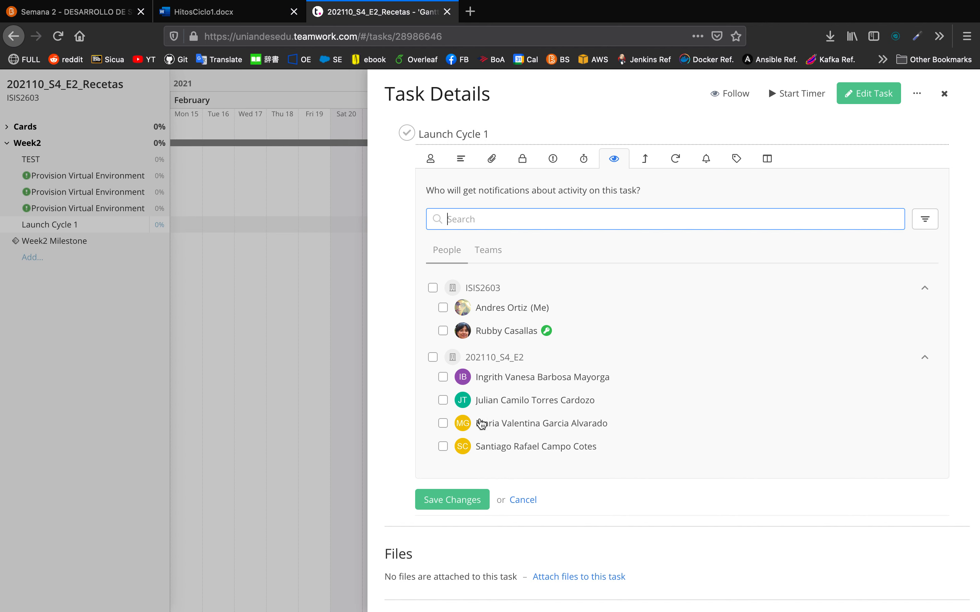
{"action": "left_click", "coordinate": [432, 358]}
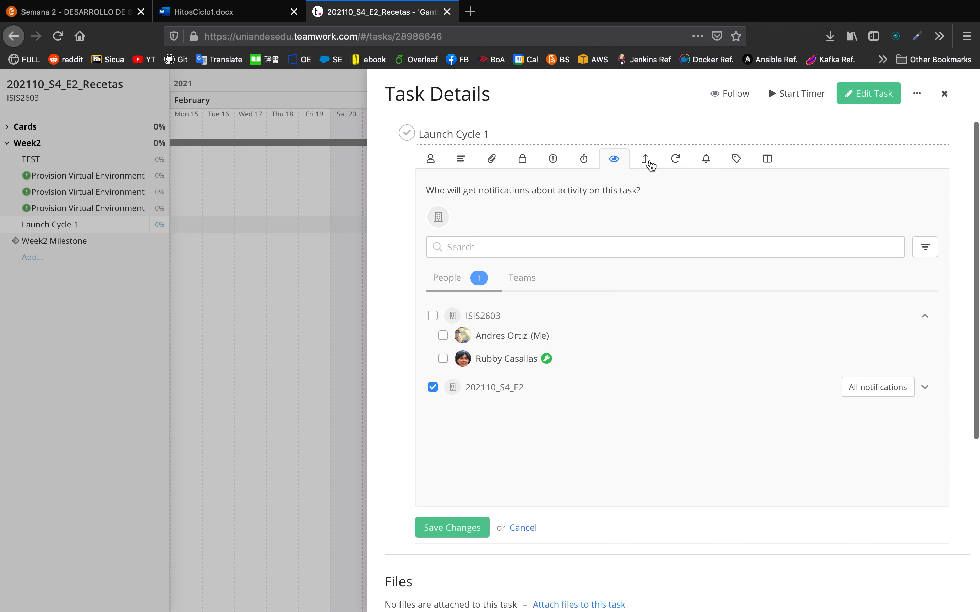
{"action": "left_click", "coordinate": [648, 163]}
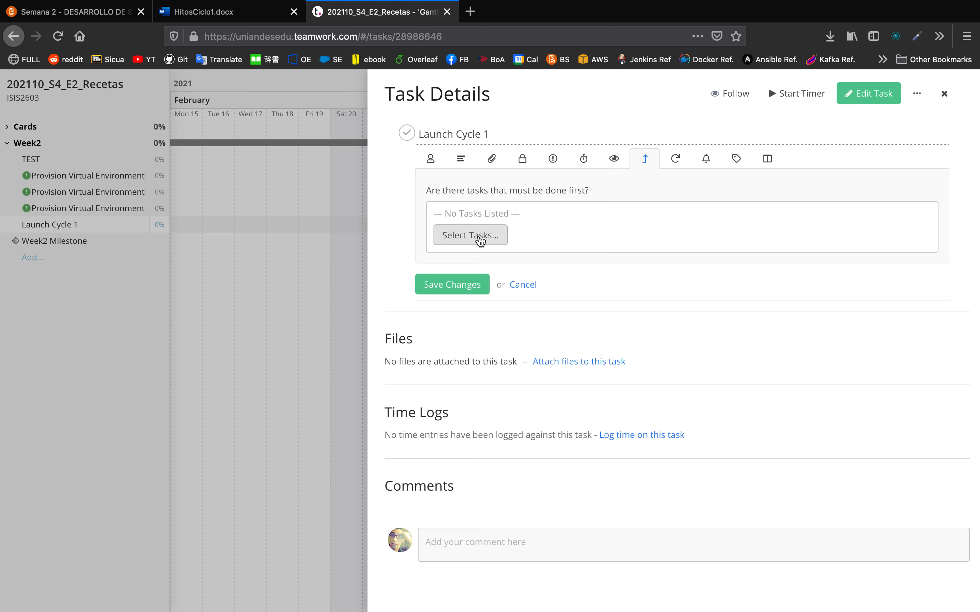
{"action": "left_click", "coordinate": [480, 242]}
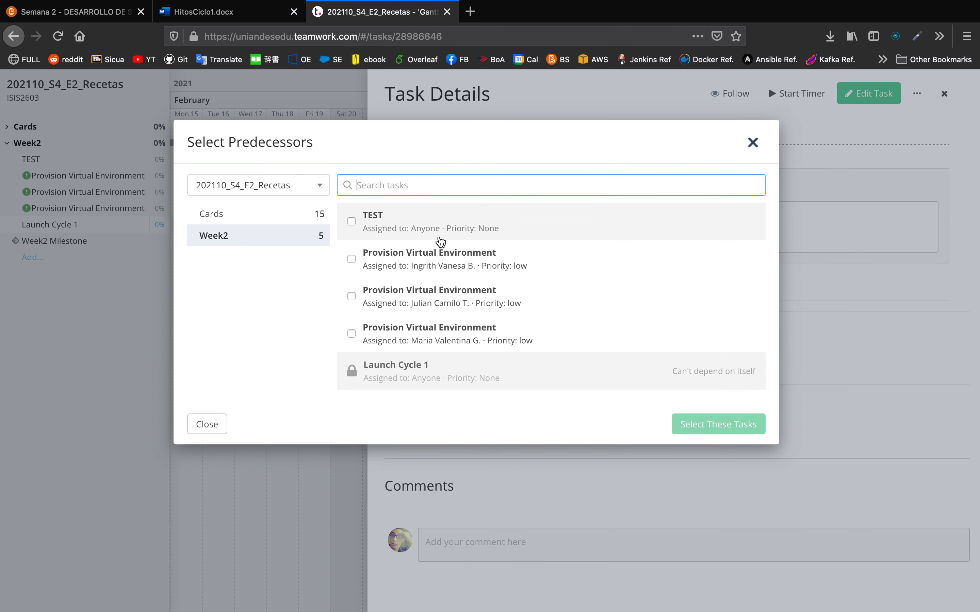
{"action": "left_click", "coordinate": [352, 261]}
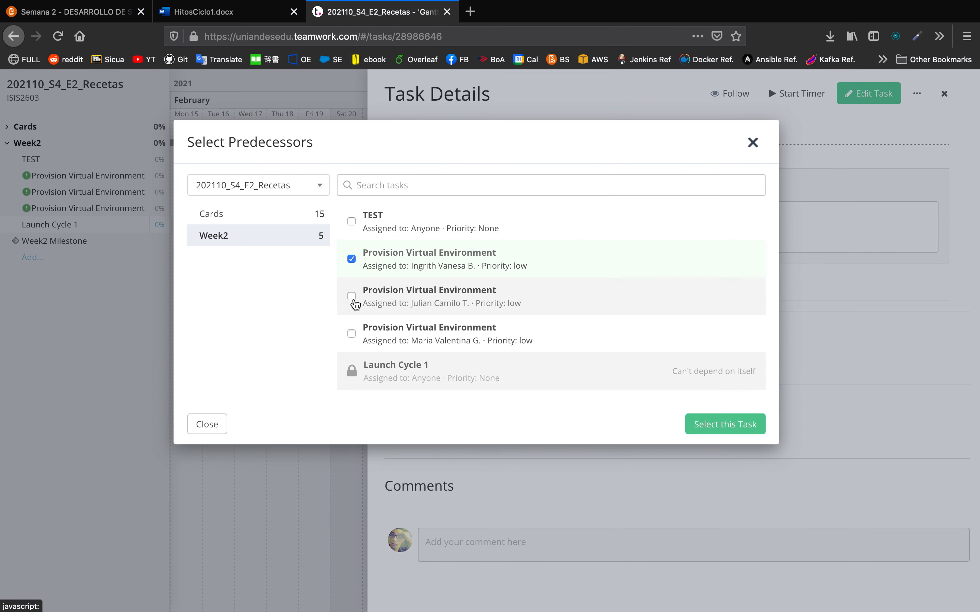
{"action": "left_click", "coordinate": [352, 298]}
{"action": "left_click", "coordinate": [355, 335]}
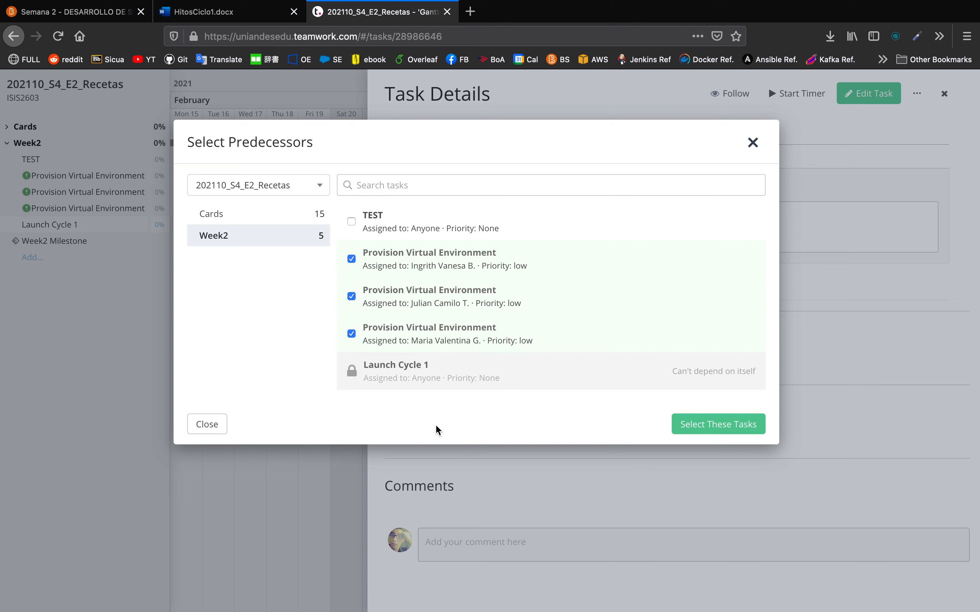
{"action": "left_click", "coordinate": [707, 426]}
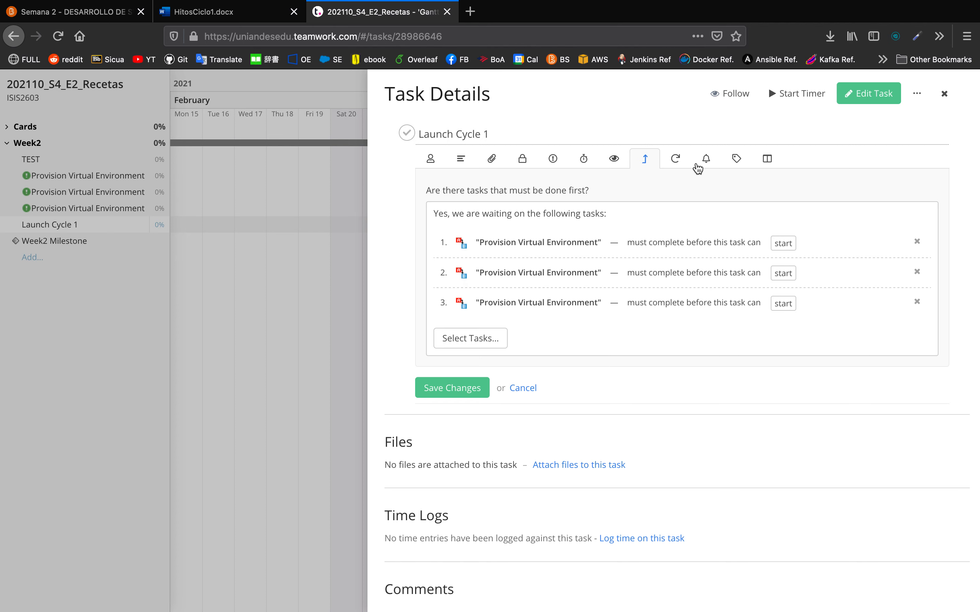
Tag the task with C1 and Iteración 1, and save the task changes.
{"action": "left_click", "coordinate": [706, 164]}
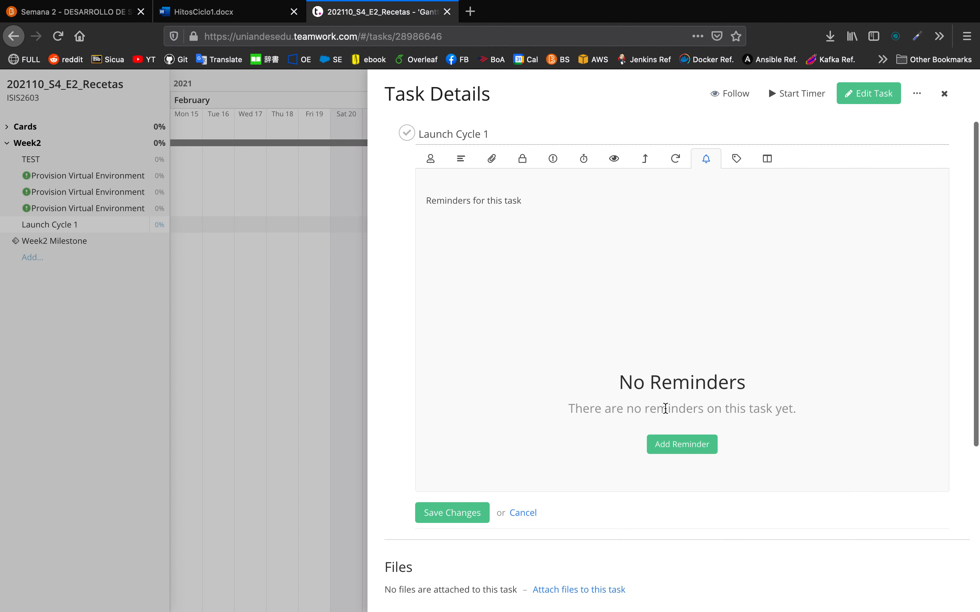
{"action": "left_click", "coordinate": [737, 162]}
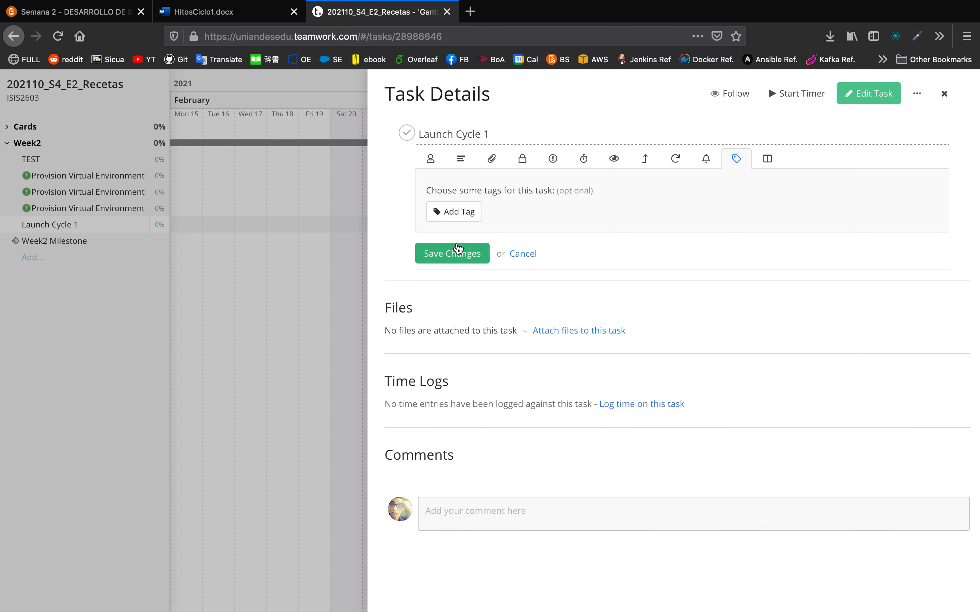
{"action": "left_click", "coordinate": [454, 217]}
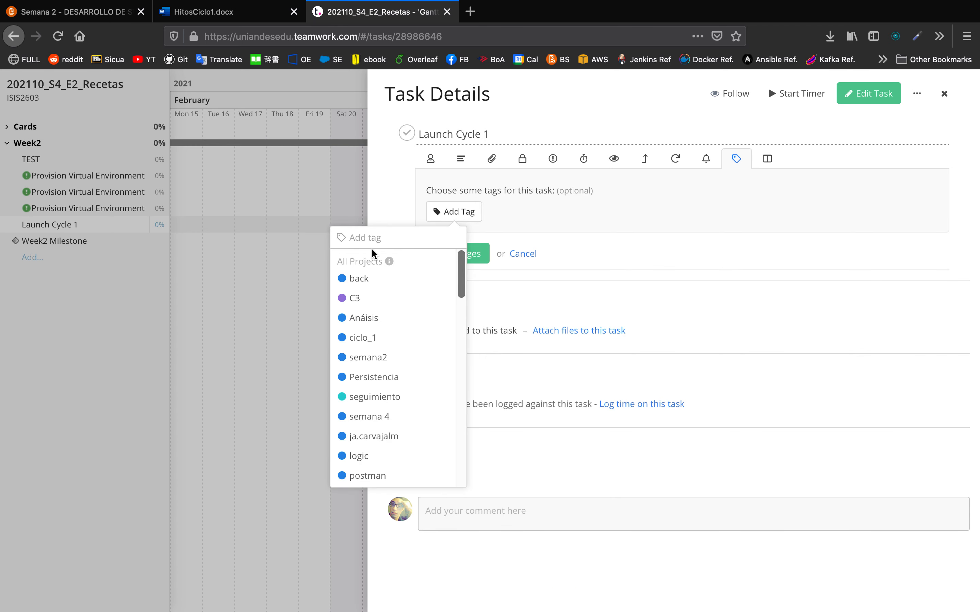
{"action": "type", "text": "C1"}
{"action": "left_click", "coordinate": [376, 278]}
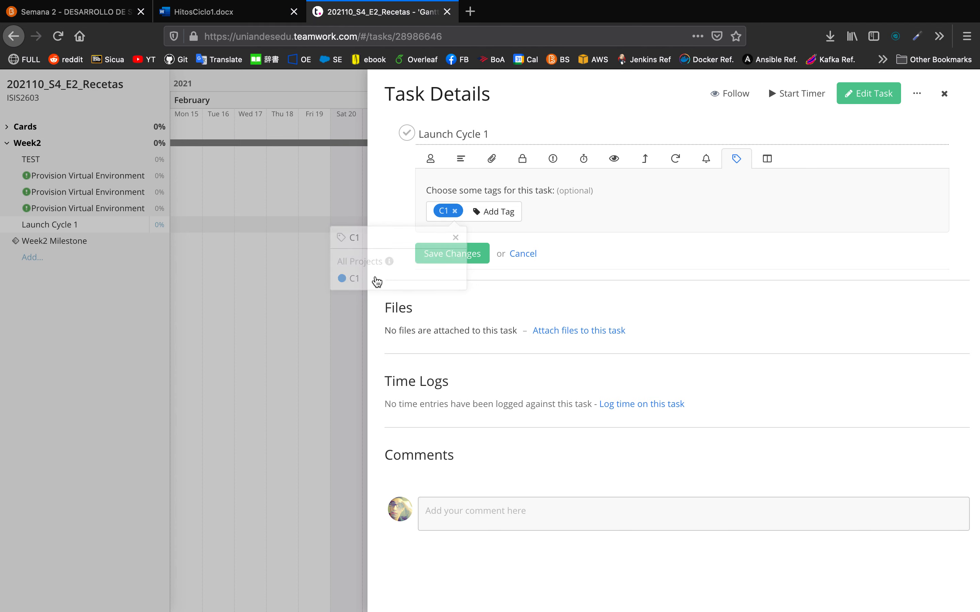
{"action": "left_click", "coordinate": [497, 216]}
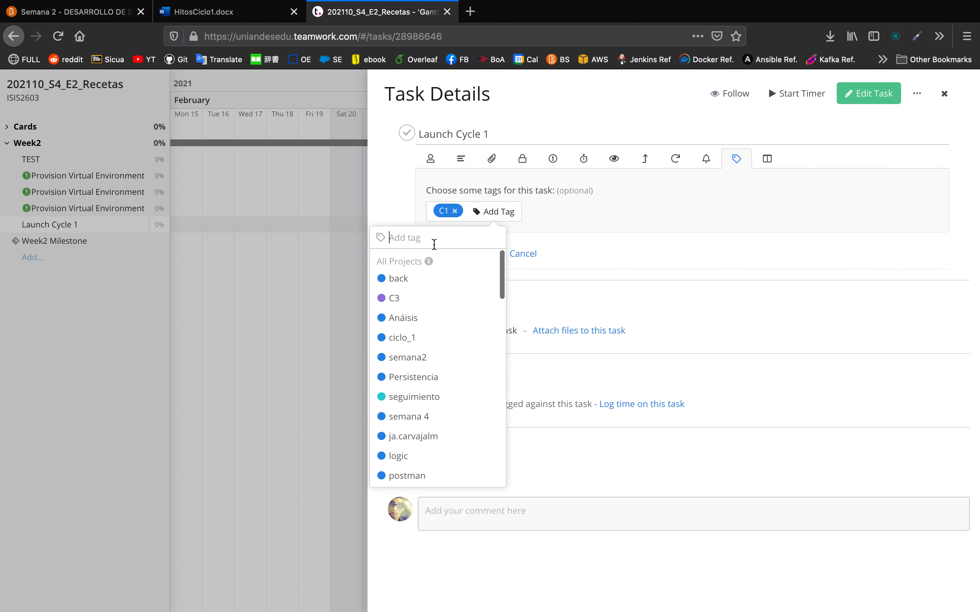
{"action": "type", "text": "Iter"}
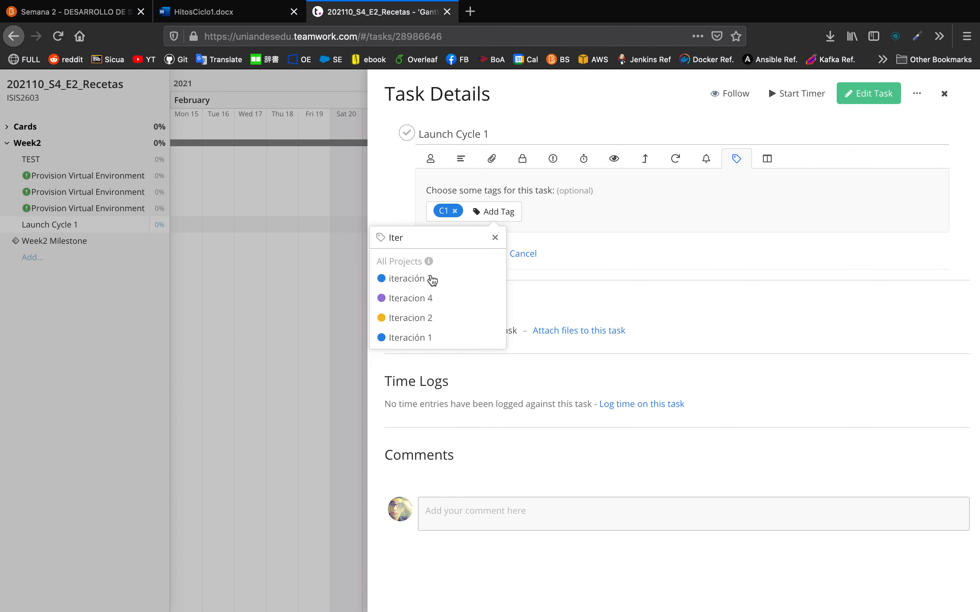
{"action": "left_click", "coordinate": [425, 340]}
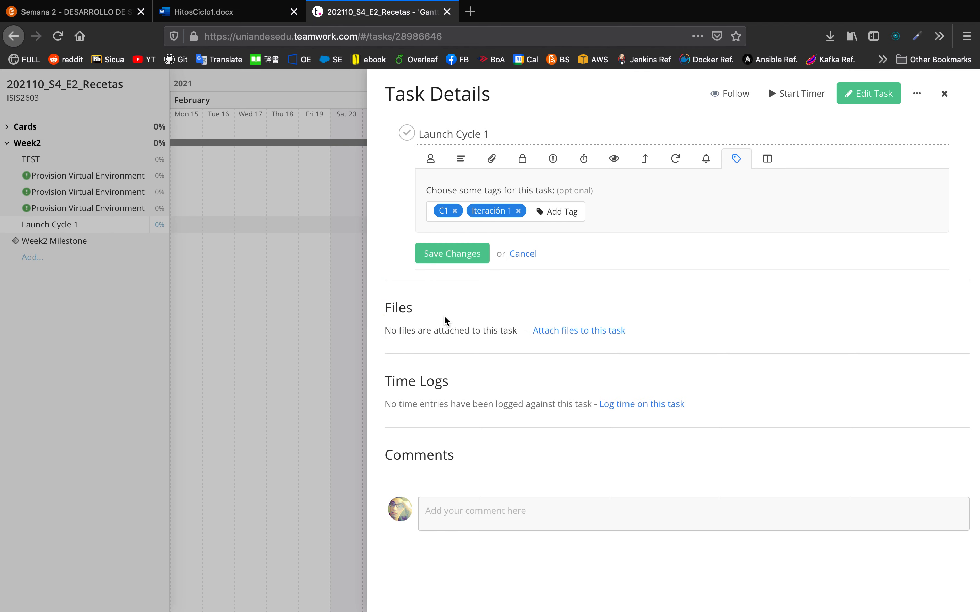
{"action": "left_click", "coordinate": [461, 258]}
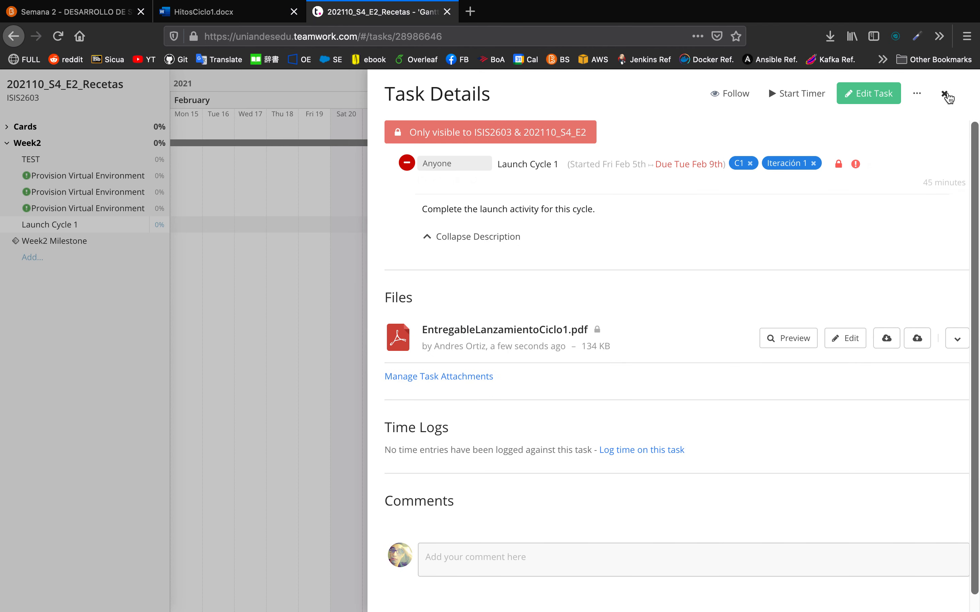
Return to the Gantt chart and shorten the Launch Cycle 1 bar so it starts on Saturday, February 6.
{"action": "left_click", "coordinate": [944, 96]}
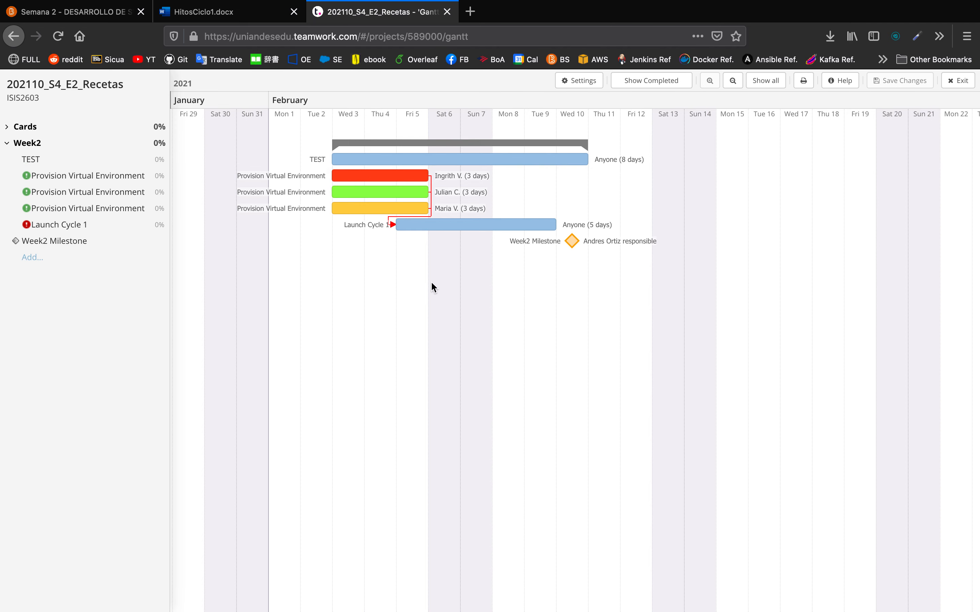
{"action": "left_click_drag", "start_coordinate": [396, 224], "coordinate": [428, 224]}
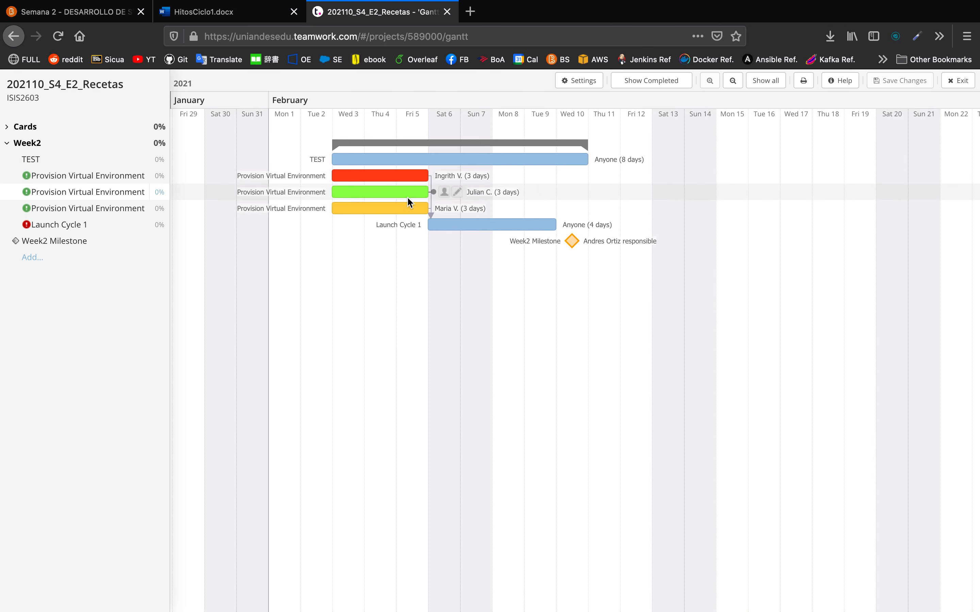
Review the details of the Launch Cycle 1 task and the third Provision Virtual Environment task, including who the latter is private for.
{"action": "left_click", "coordinate": [583, 225]}
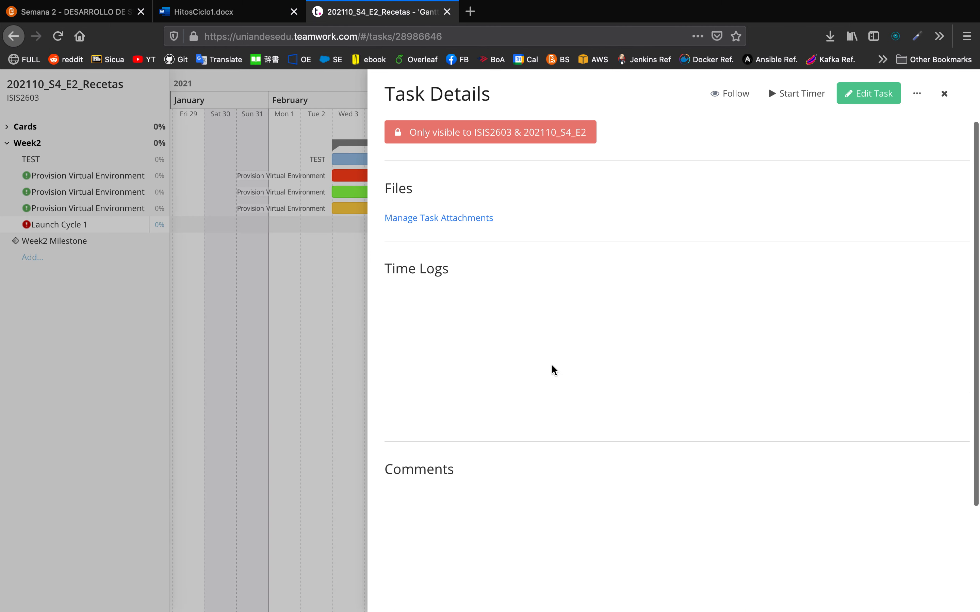
{"action": "left_click", "coordinate": [407, 164]}
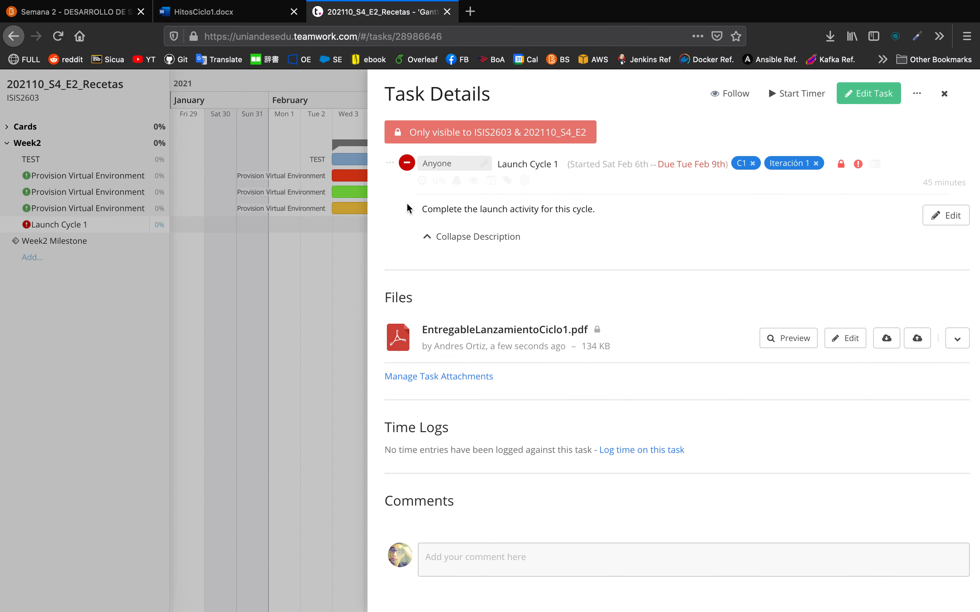
{"action": "left_click", "coordinate": [945, 96]}
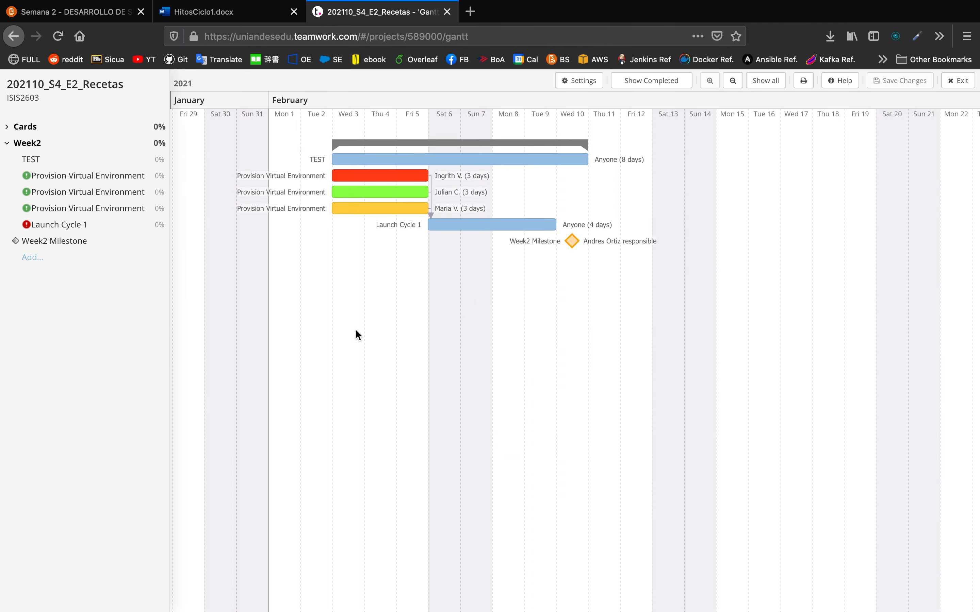
{"action": "left_click", "coordinate": [458, 209]}
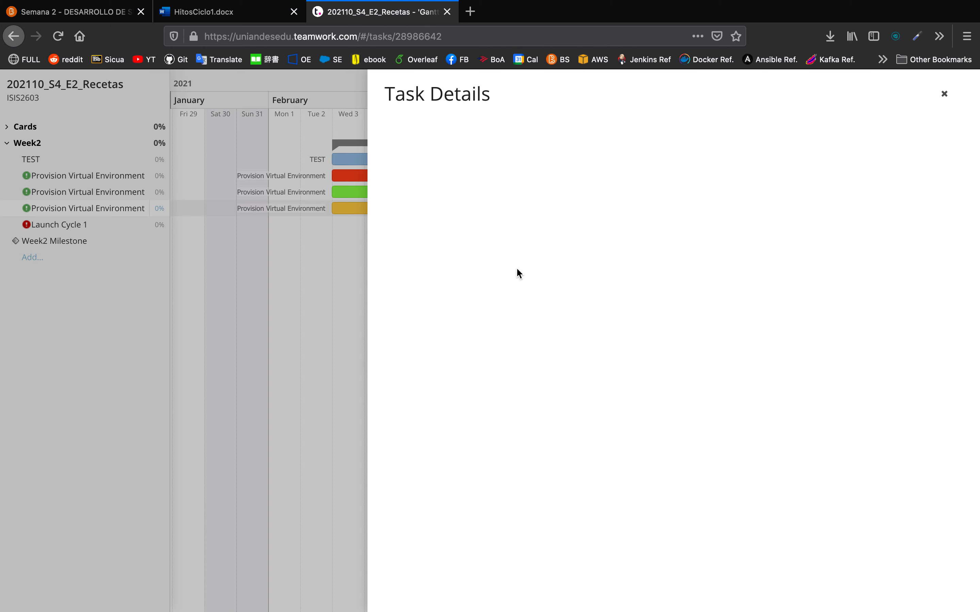
{"action": "mouse_move", "coordinate": [409, 136]}
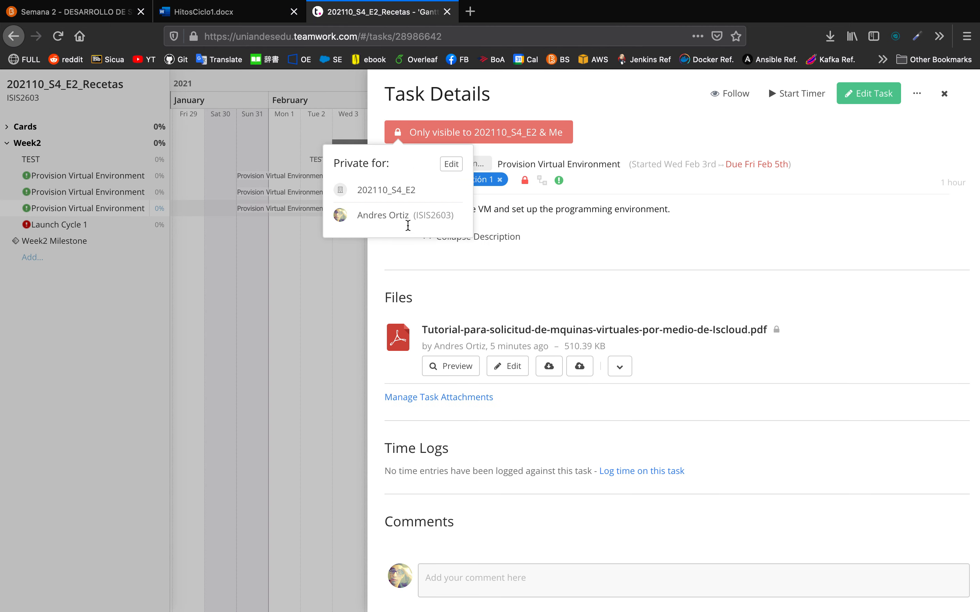
{"action": "left_click", "coordinate": [944, 94]}
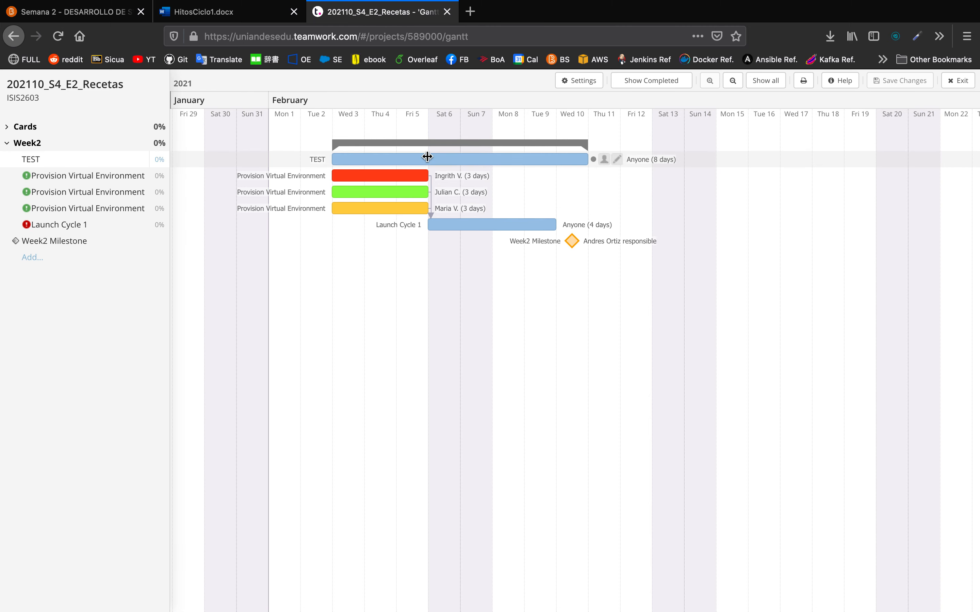
Delete the TEST task from the Week2 list and open the details of the Week2 Milestone.
{"action": "left_click", "coordinate": [145, 160]}
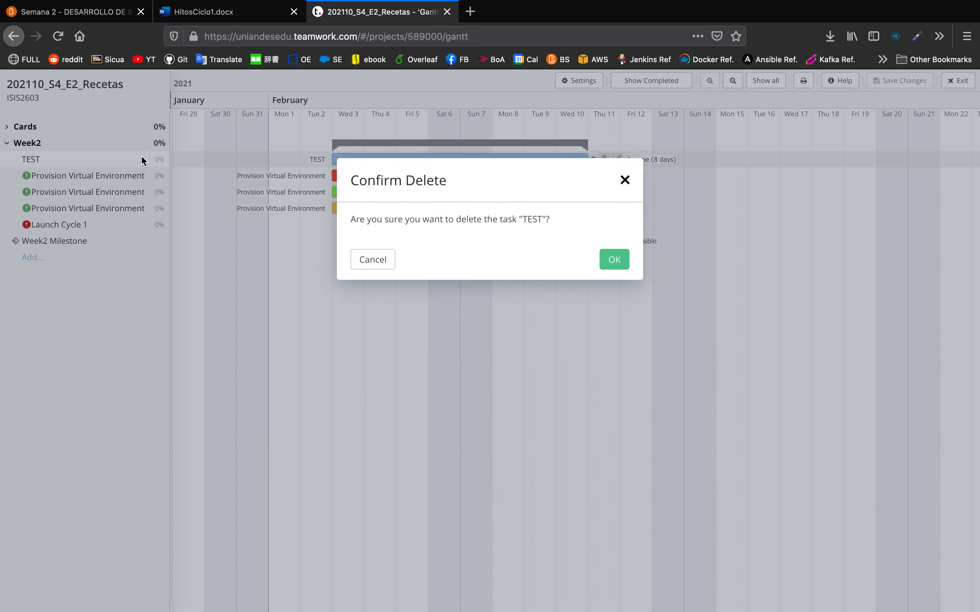
{"action": "left_click", "coordinate": [614, 385]}
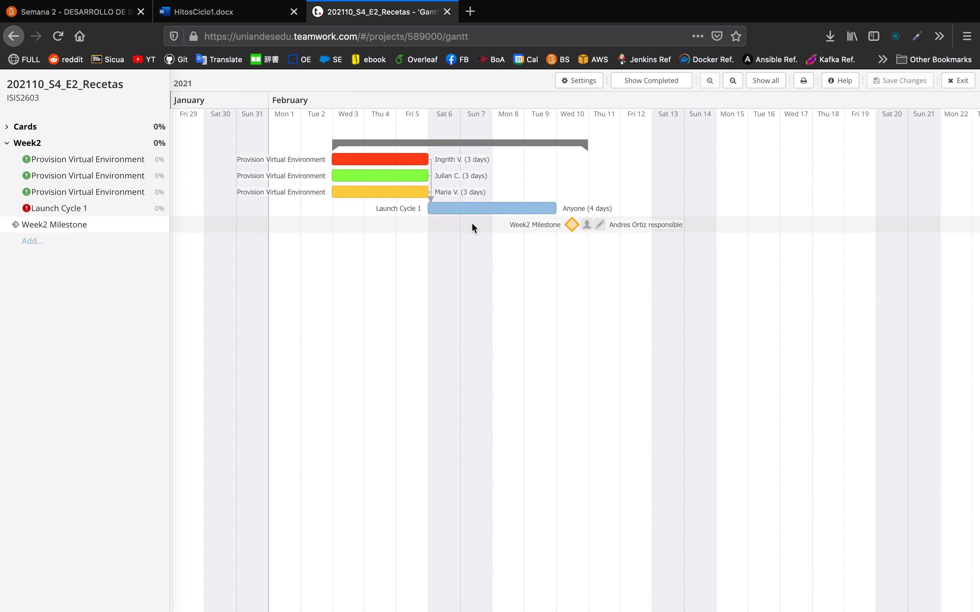
{"action": "left_click", "coordinate": [600, 224]}
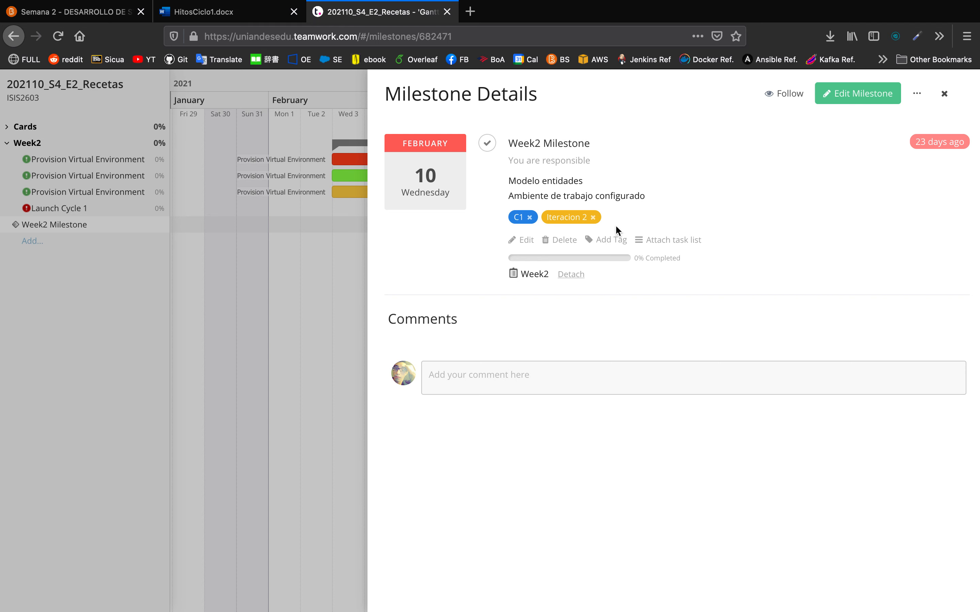
Try to rename the milestone's Iteracion 2 tag.
{"action": "left_click", "coordinate": [583, 222]}
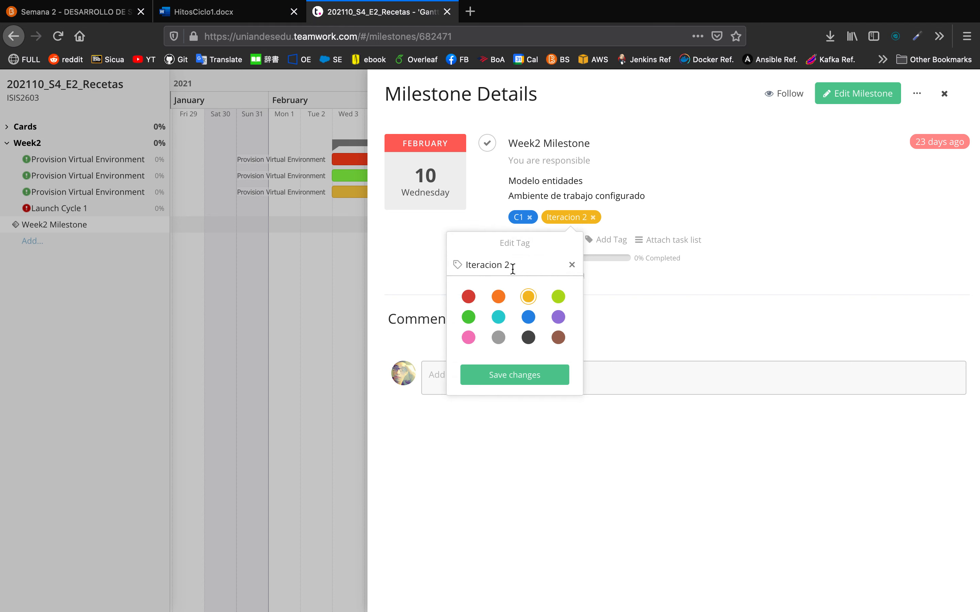
{"action": "left_click", "coordinate": [535, 366]}
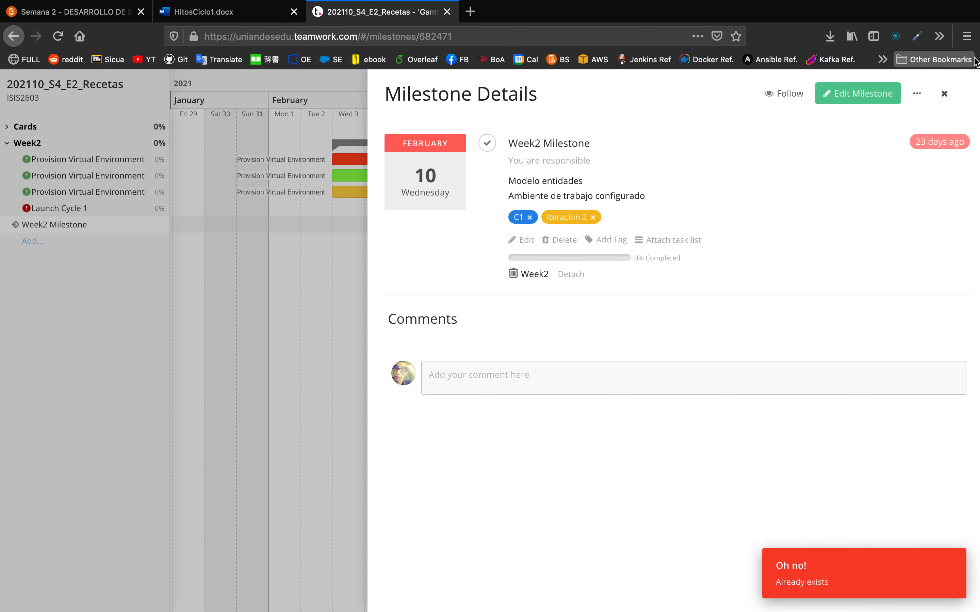
{"action": "left_click", "coordinate": [584, 220]}
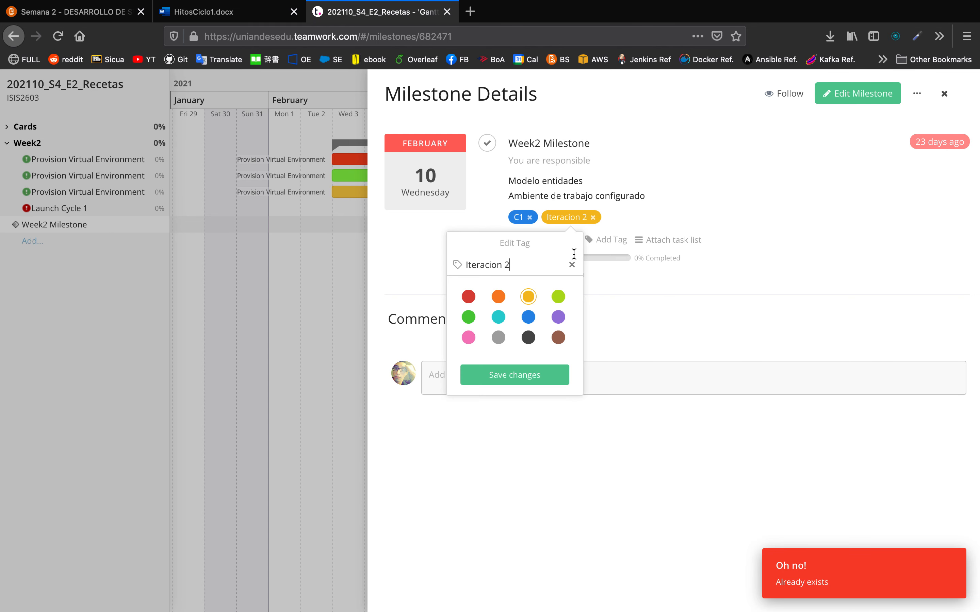
{"action": "left_click", "coordinate": [571, 265]}
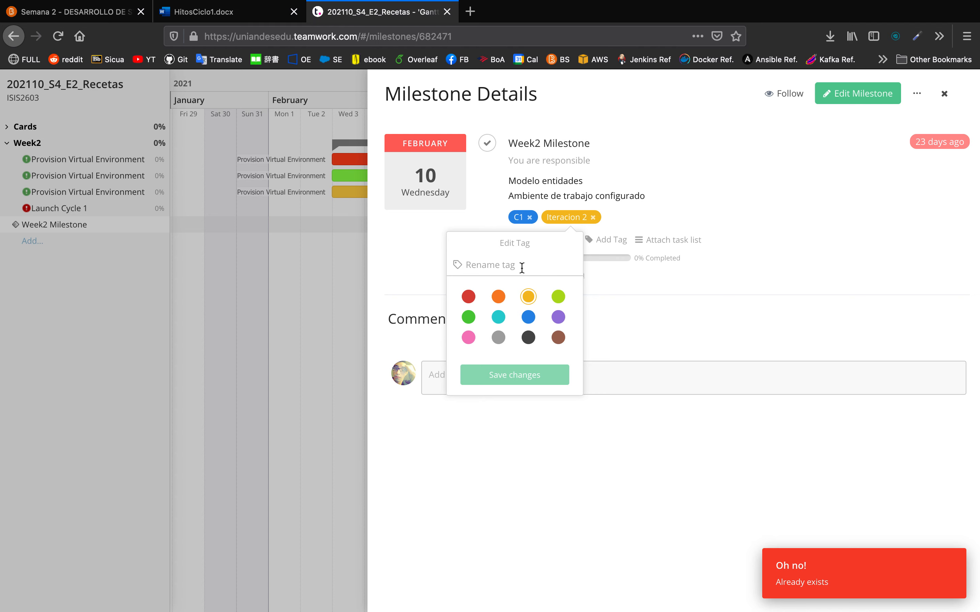
{"action": "left_click", "coordinate": [701, 179]}
Tag the Week2 Milestone with Iteración 1, remove its Iteracion 2 tag, and return to the Gantt chart.
{"action": "left_click", "coordinate": [608, 241]}
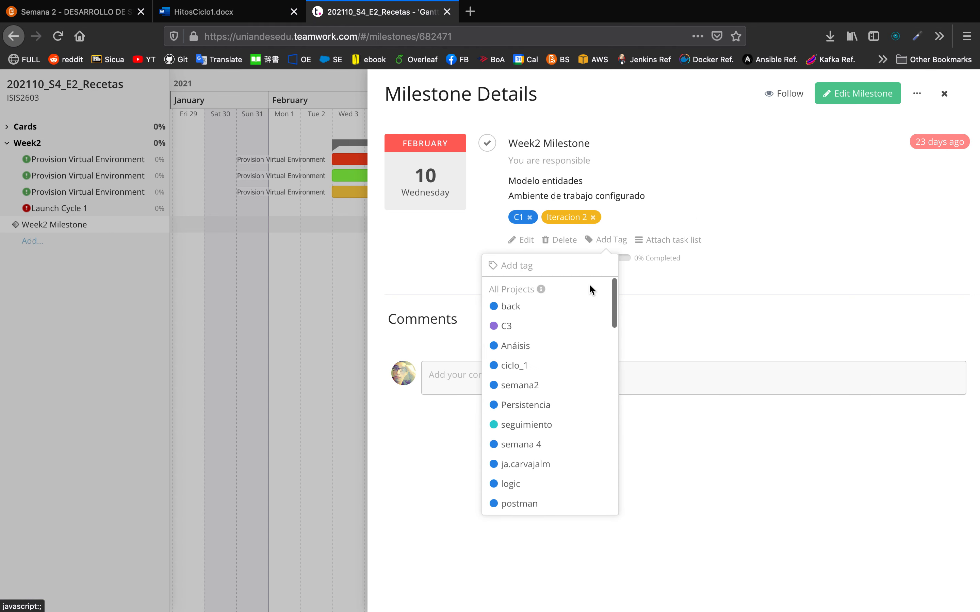
{"action": "type", "text": "iter"}
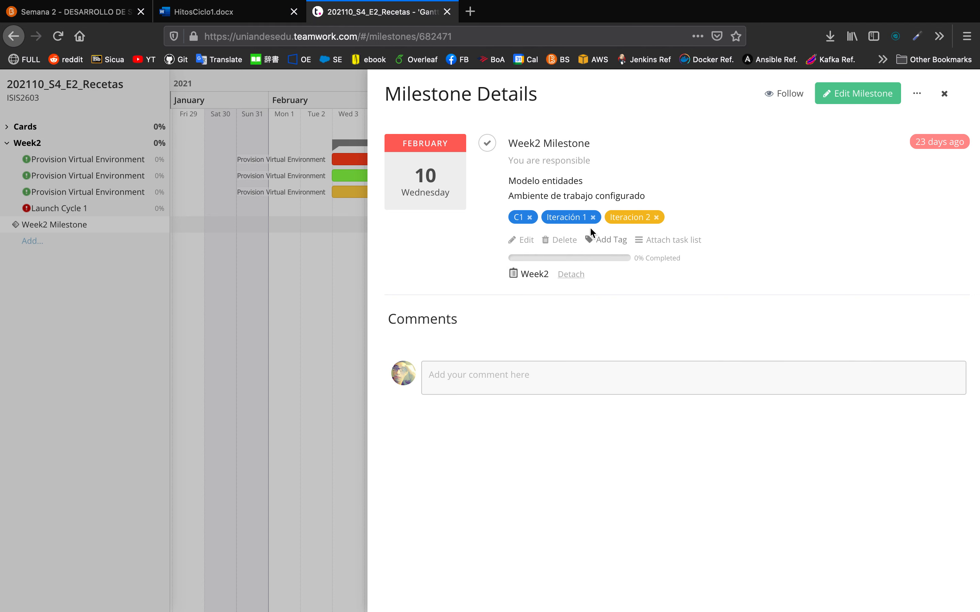
{"action": "left_click", "coordinate": [653, 221]}
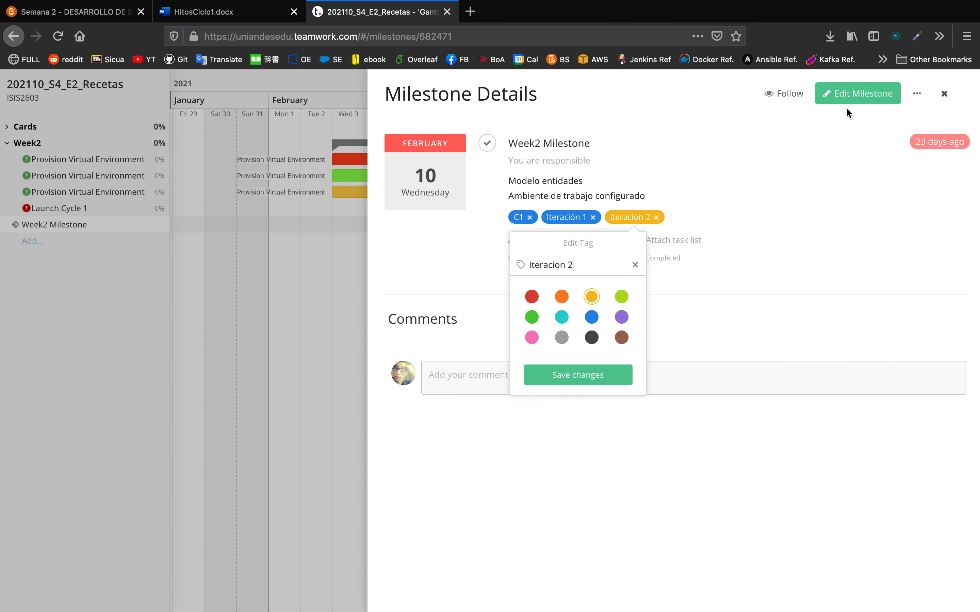
{"action": "left_click", "coordinate": [655, 217]}
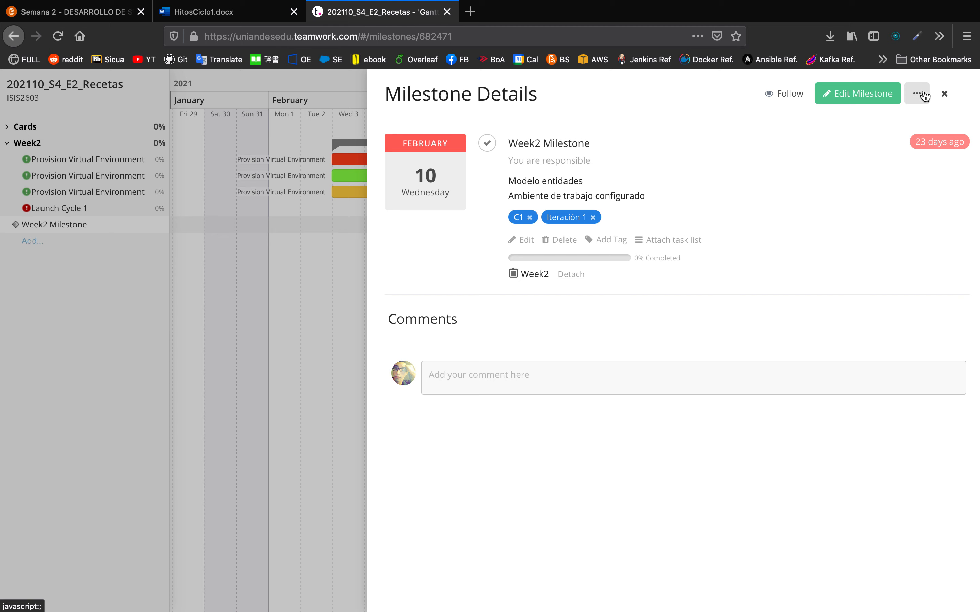
{"action": "left_click", "coordinate": [944, 93]}
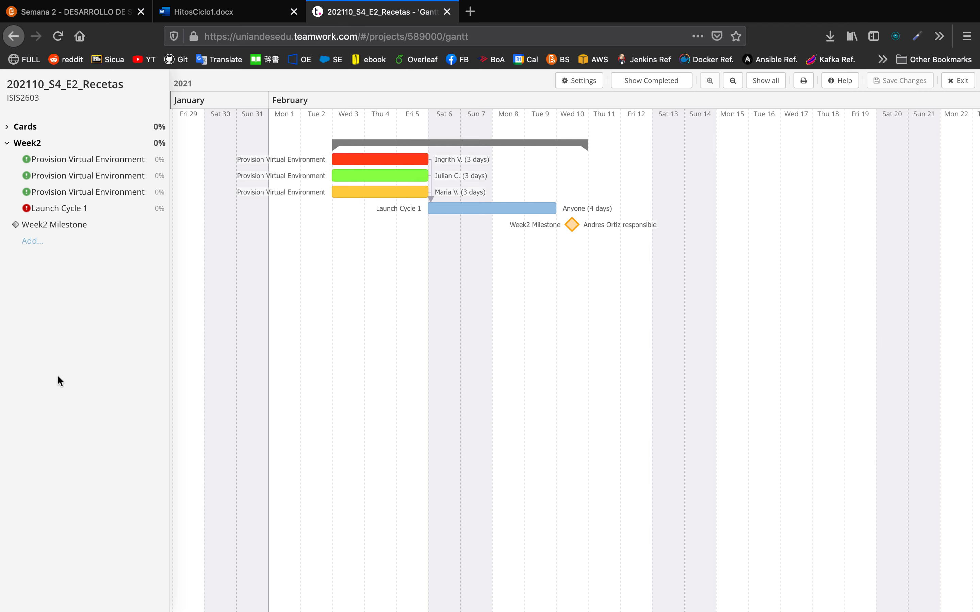
Switch to the course site and look at the Semana 2 activity map.
{"action": "left_click", "coordinate": [208, 16]}
{"action": "left_click", "coordinate": [81, 13]}
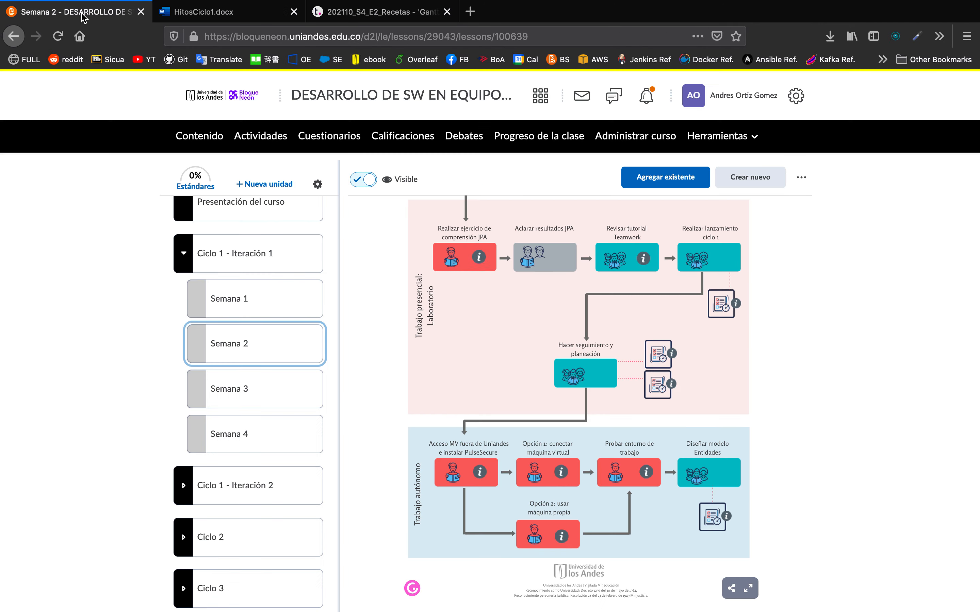
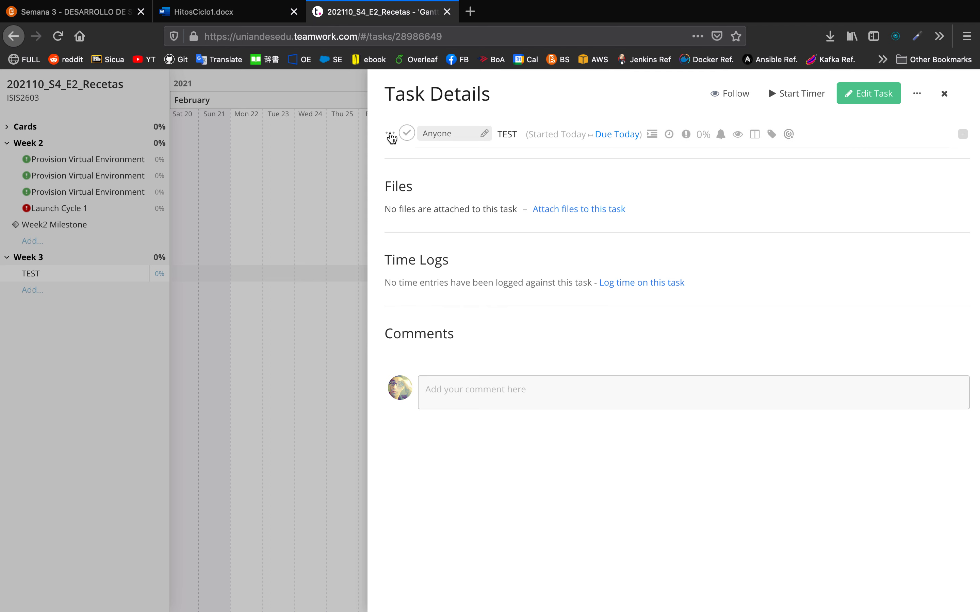
Enter 10/02/2021 as the start date and 17/02/2021 as the due date of the Week 3 TEST task, and save the changes.
{"action": "left_click", "coordinate": [429, 169]}
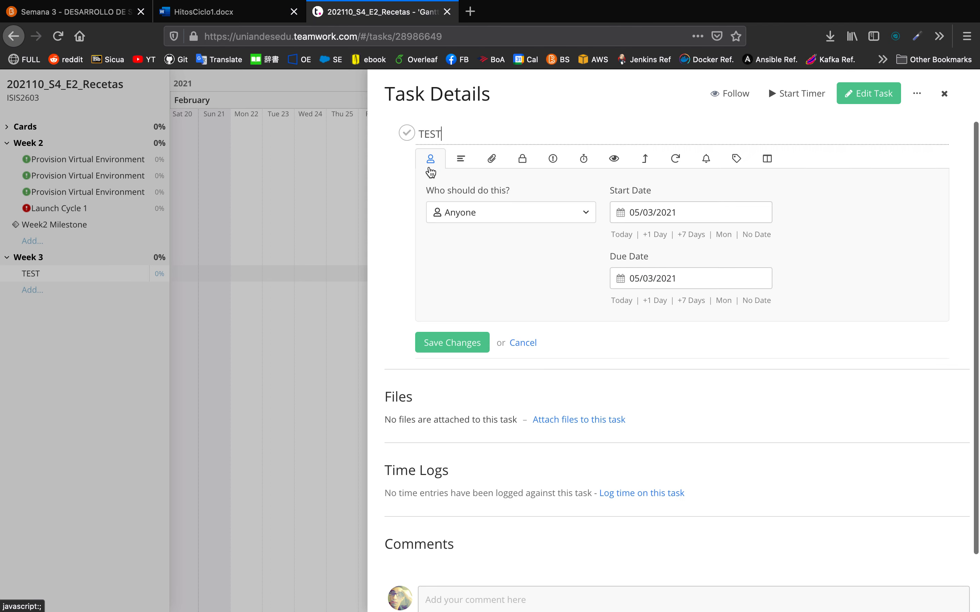
{"action": "left_click", "coordinate": [648, 211]}
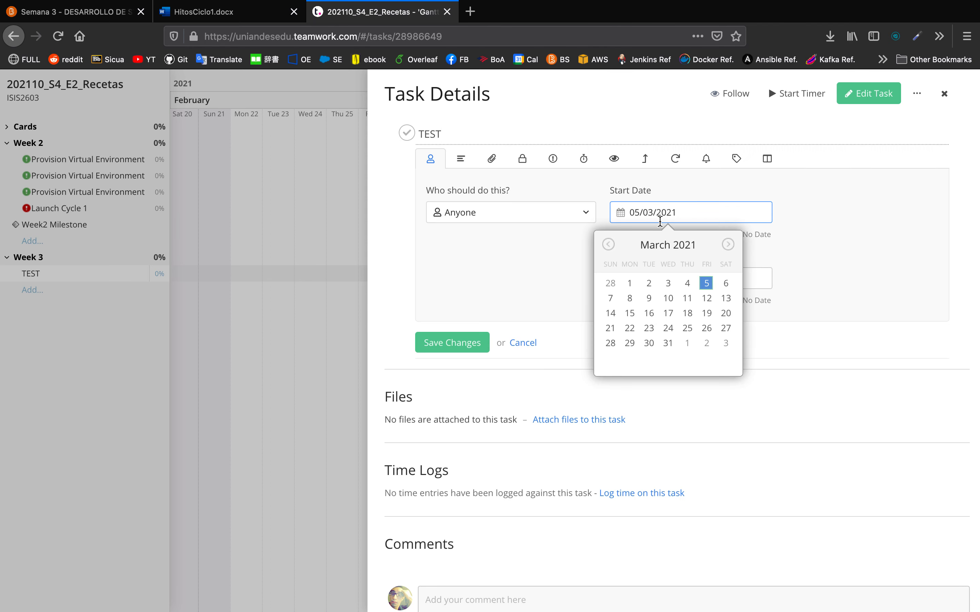
{"action": "left_click", "coordinate": [608, 244]}
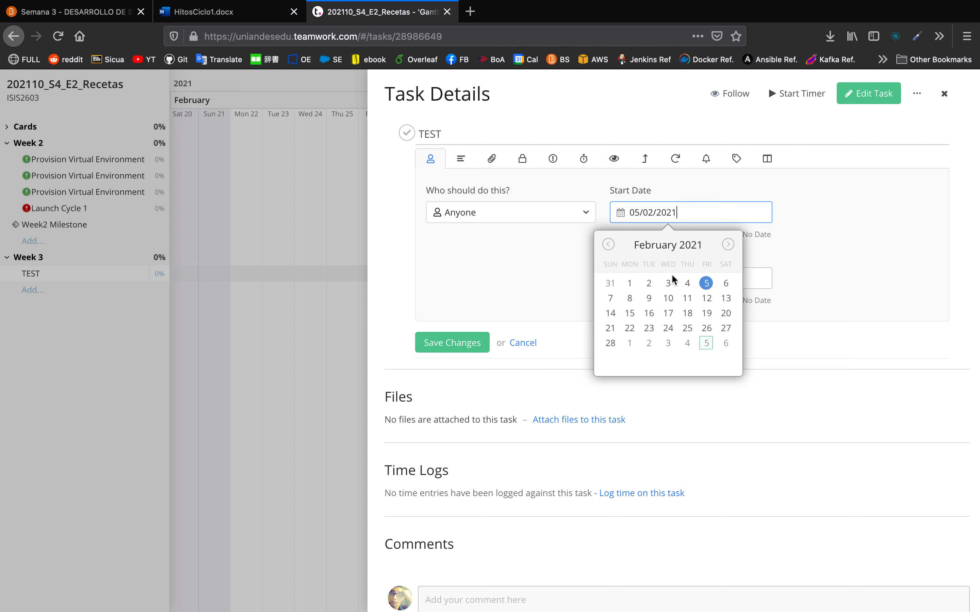
{"action": "left_click", "coordinate": [668, 298]}
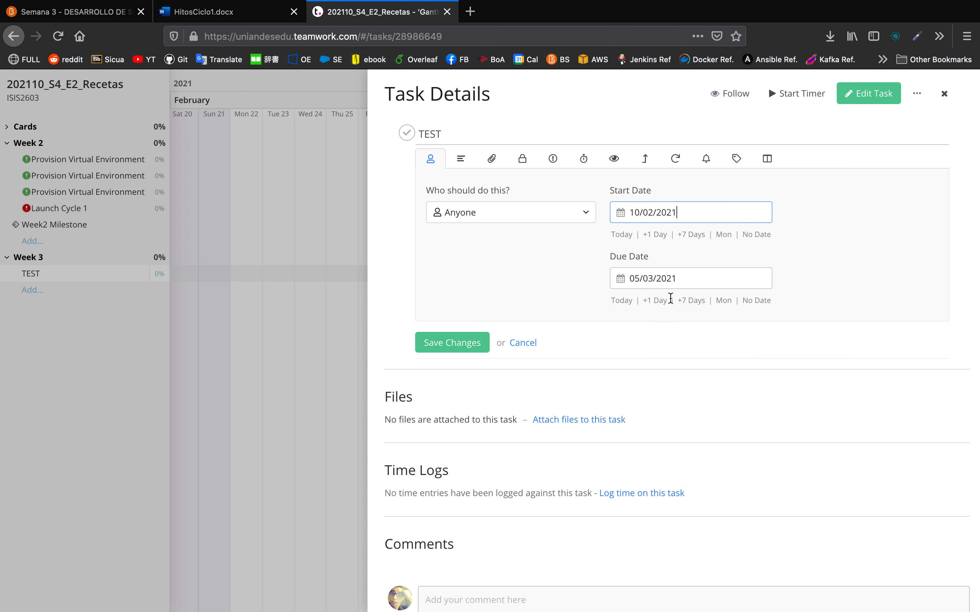
{"action": "left_click", "coordinate": [663, 278]}
{"action": "left_click", "coordinate": [608, 311]}
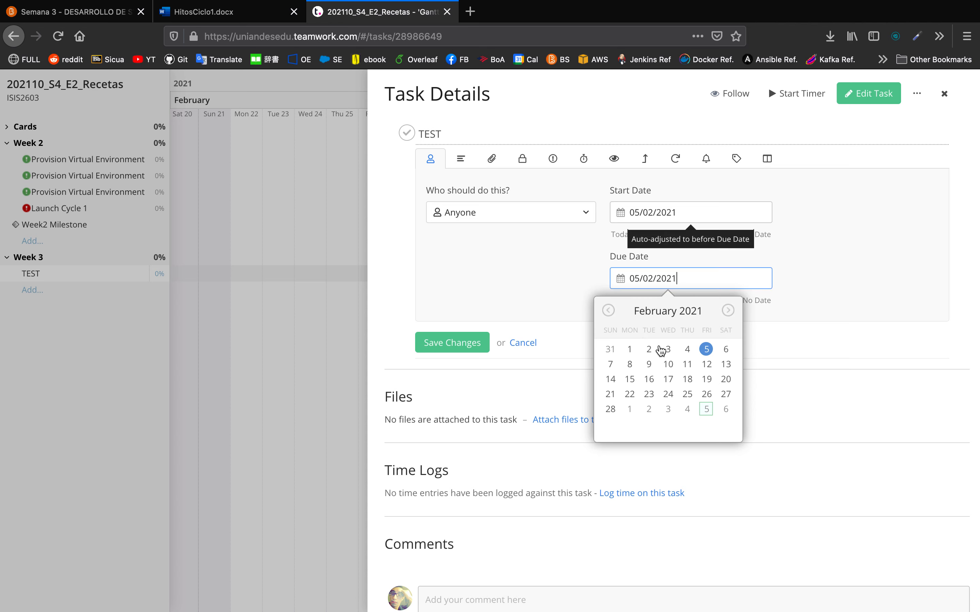
{"action": "left_click", "coordinate": [668, 380]}
{"action": "left_click", "coordinate": [453, 344]}
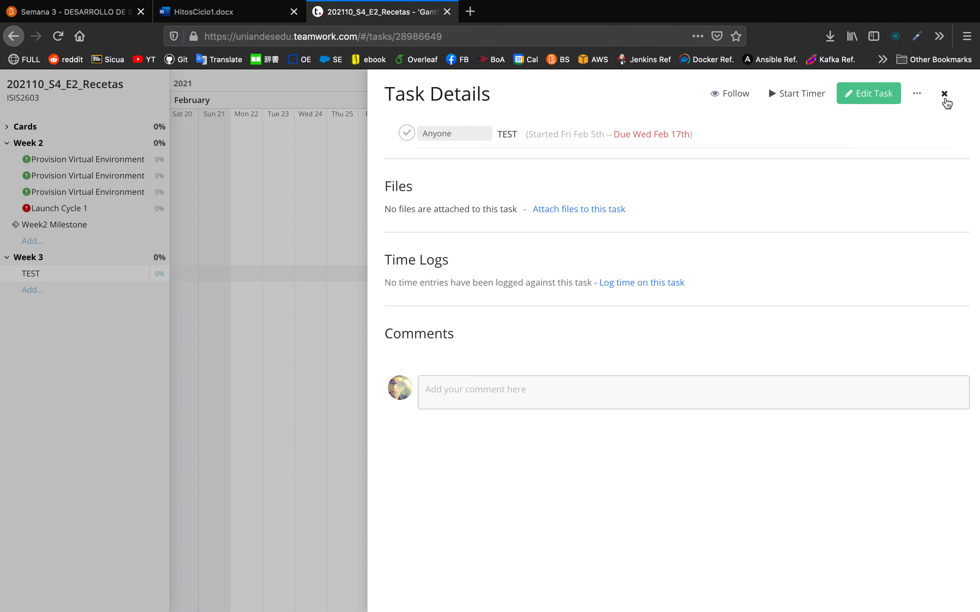
{"action": "left_click", "coordinate": [944, 94]}
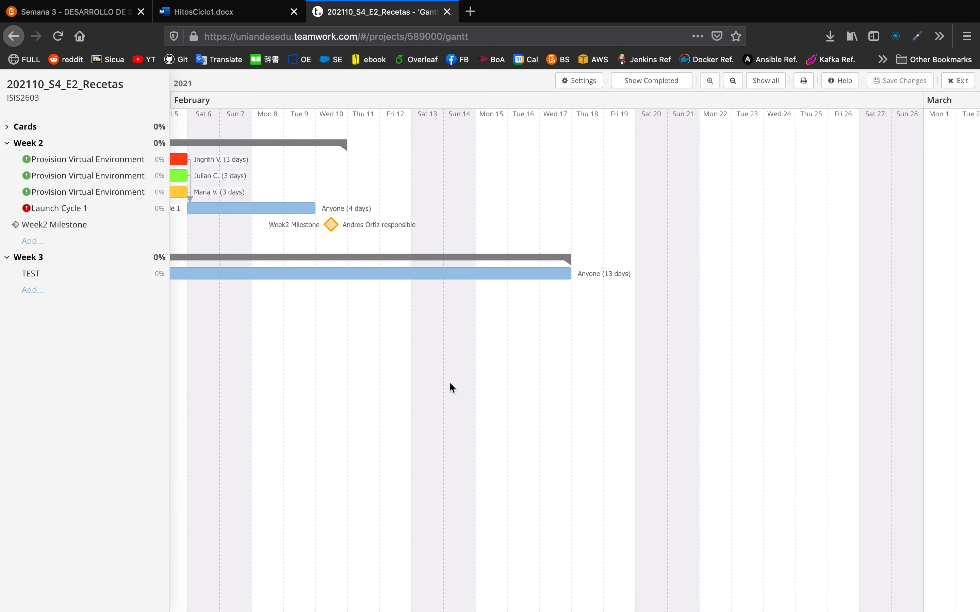
Check the week 3 milestone and its completion date in the HitosCiclo1 document, and return to the Gantt chart.
{"action": "scroll", "coordinate": [576, 380], "scroll_direction": "right", "scroll_amount": 2}
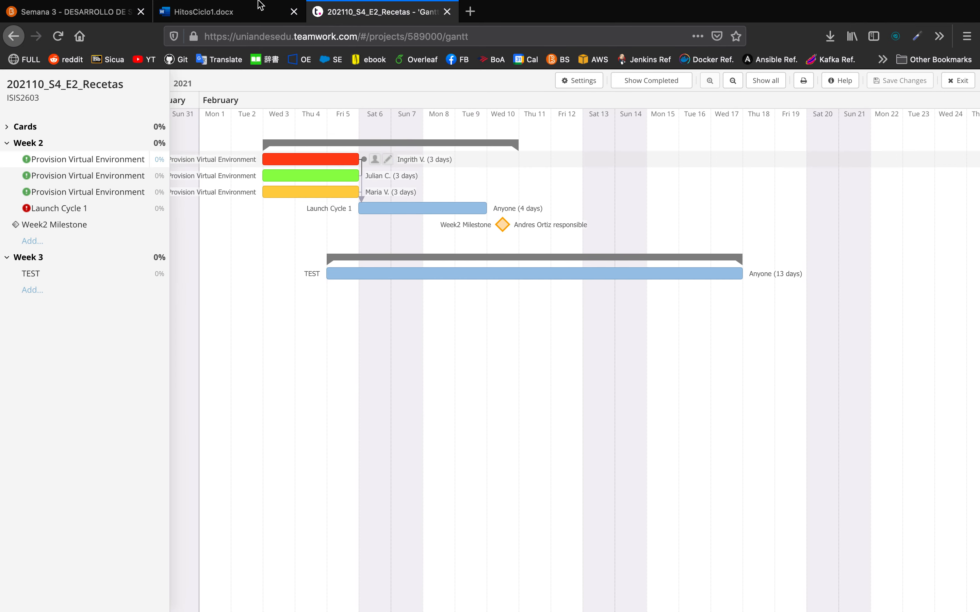
{"action": "key", "text": "ctrl+shift+Tab"}
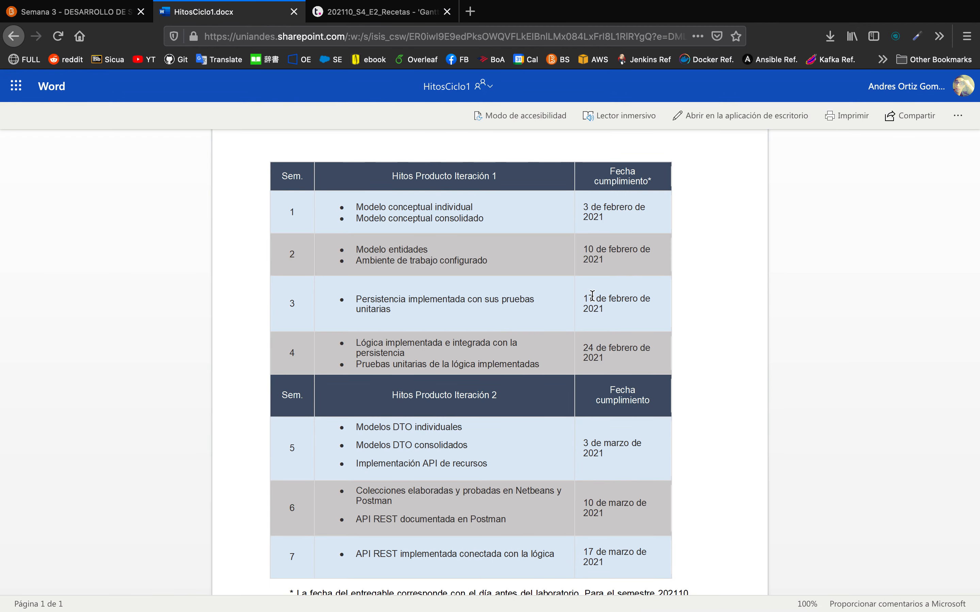
{"action": "key", "text": "ctrl+Tab"}
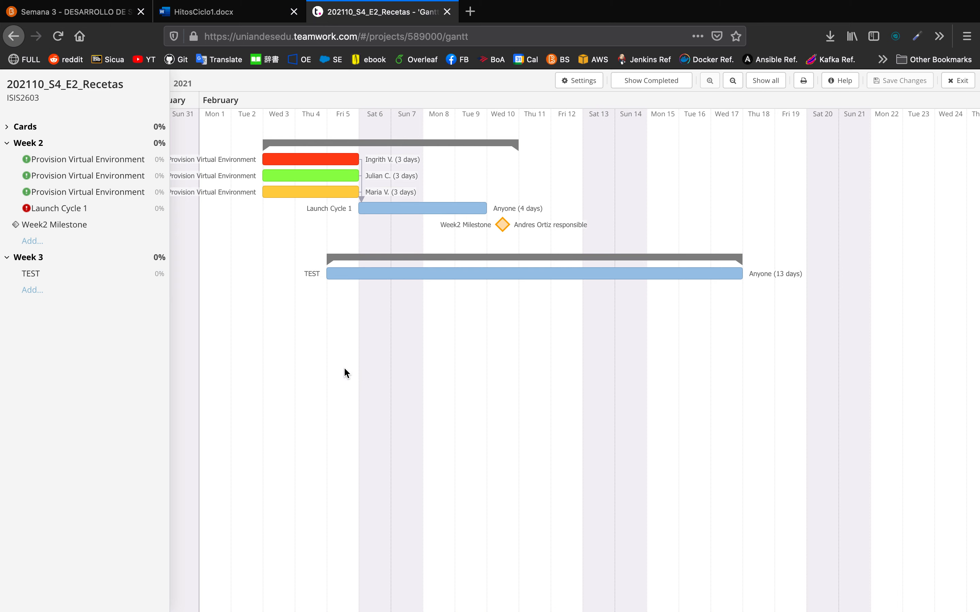
From the Week 3 task list, set the TEST task's start date to 10/02/2021 and save the changes.
{"action": "left_click", "coordinate": [752, 265]}
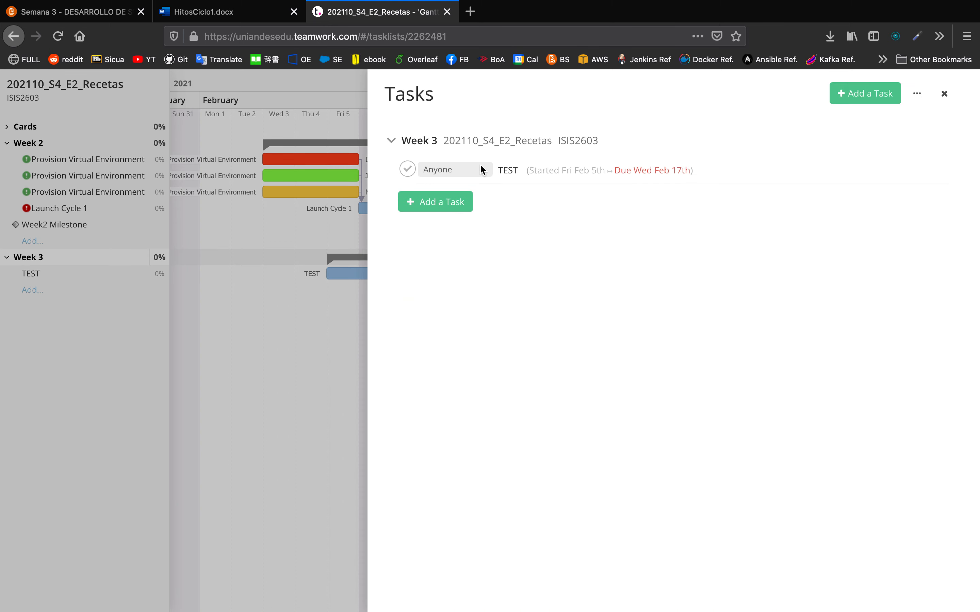
{"action": "left_click", "coordinate": [387, 169]}
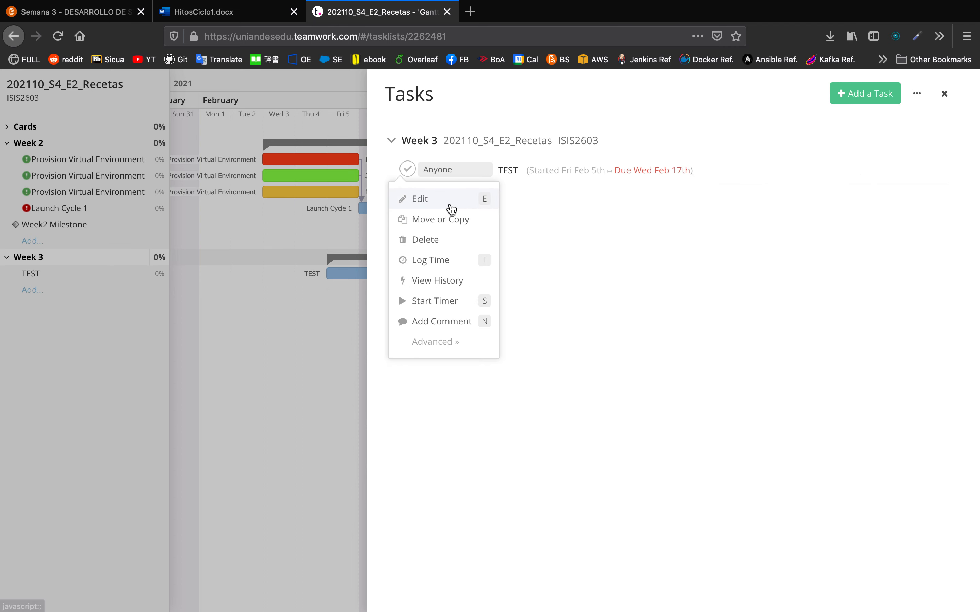
{"action": "key", "text": "e"}
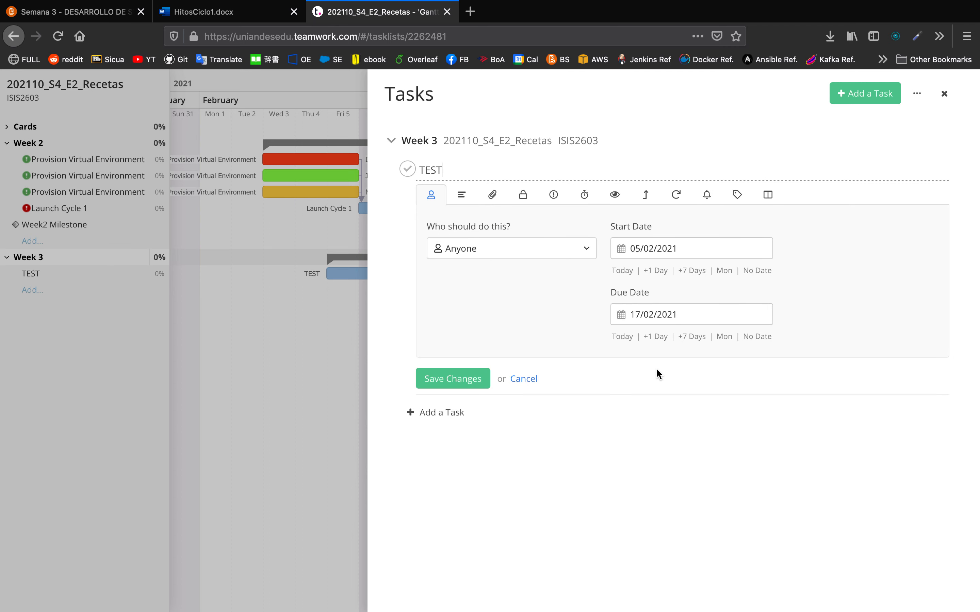
{"action": "left_click", "coordinate": [639, 246]}
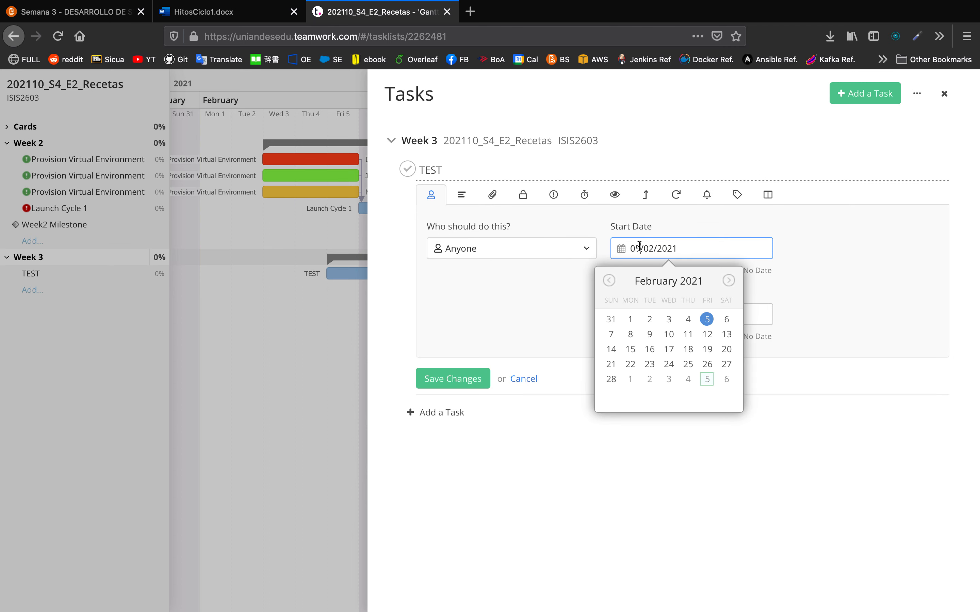
{"action": "left_click", "coordinate": [671, 331]}
{"action": "left_click", "coordinate": [439, 379]}
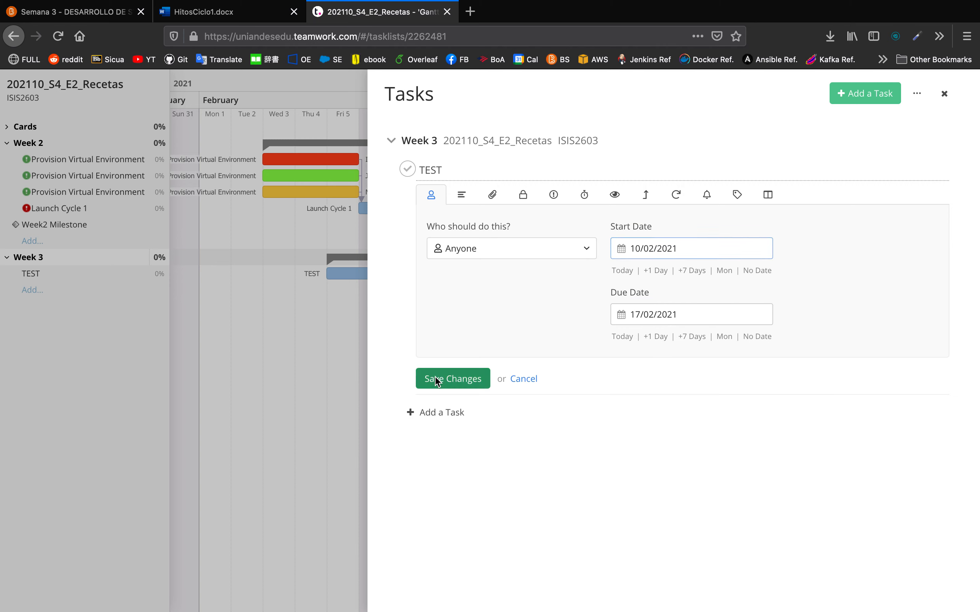
Leave the task details and shift the Week 3 list one day later on the Gantt chart, starting Thursday 11 February.
{"action": "left_click", "coordinate": [944, 93]}
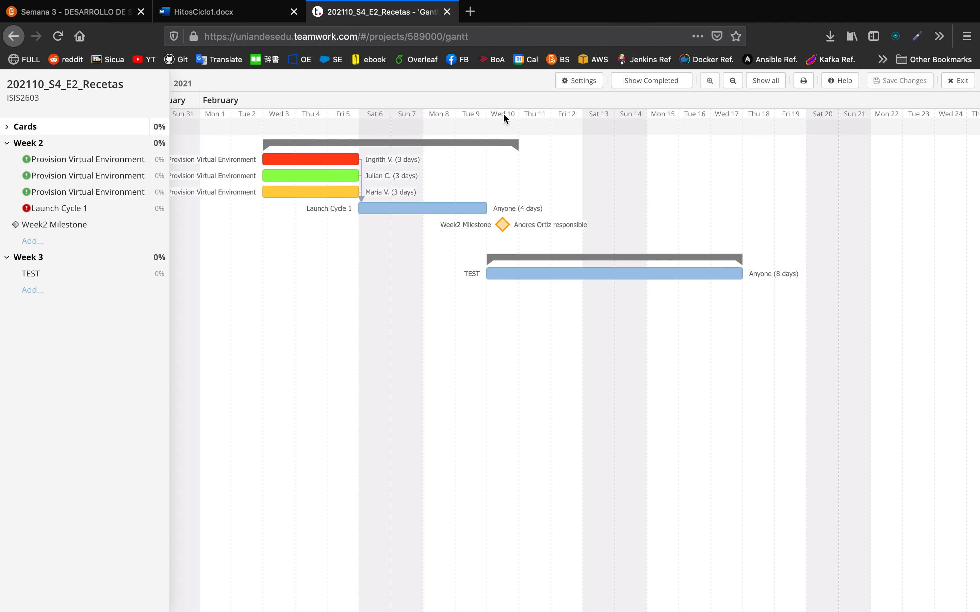
{"action": "left_click_drag", "start_coordinate": [487, 258], "coordinate": [515, 260]}
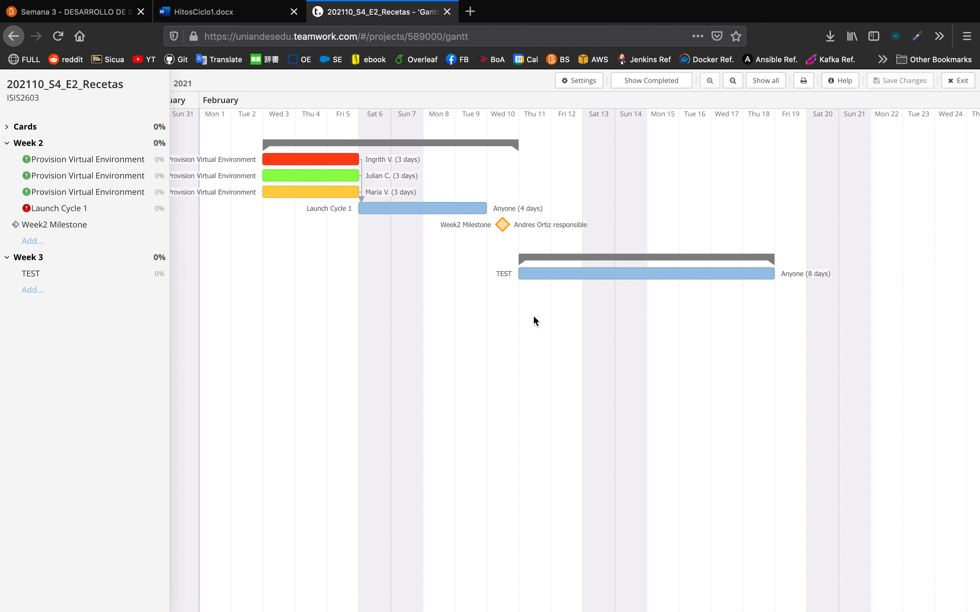
Check the week 3 completion date in HitosCiclo1 and move the Week 3 list back to start on Wednesday 10 February.
{"action": "left_click", "coordinate": [239, 13]}
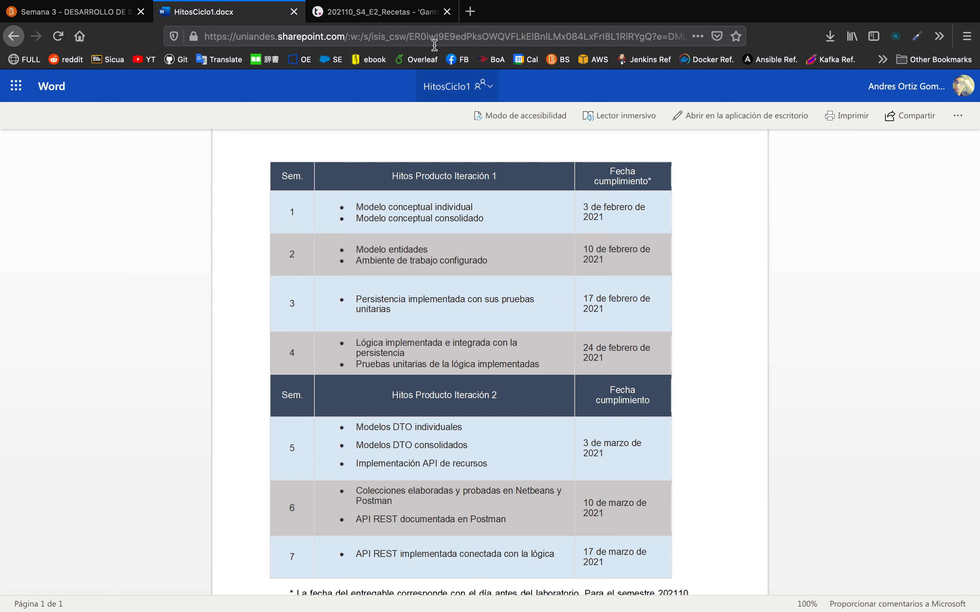
{"action": "left_click", "coordinate": [383, 14]}
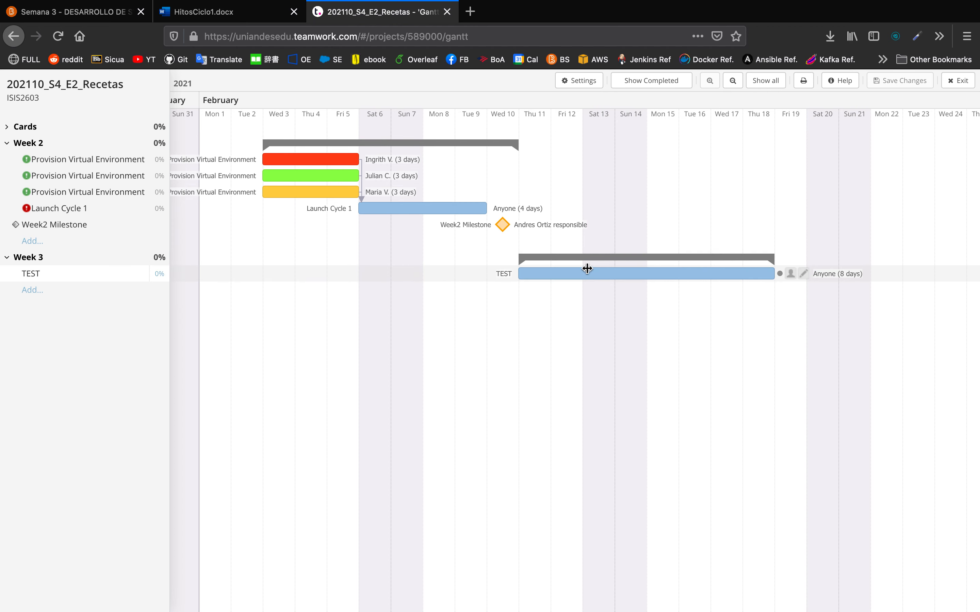
{"action": "left_click_drag", "start_coordinate": [520, 258], "coordinate": [489, 258]}
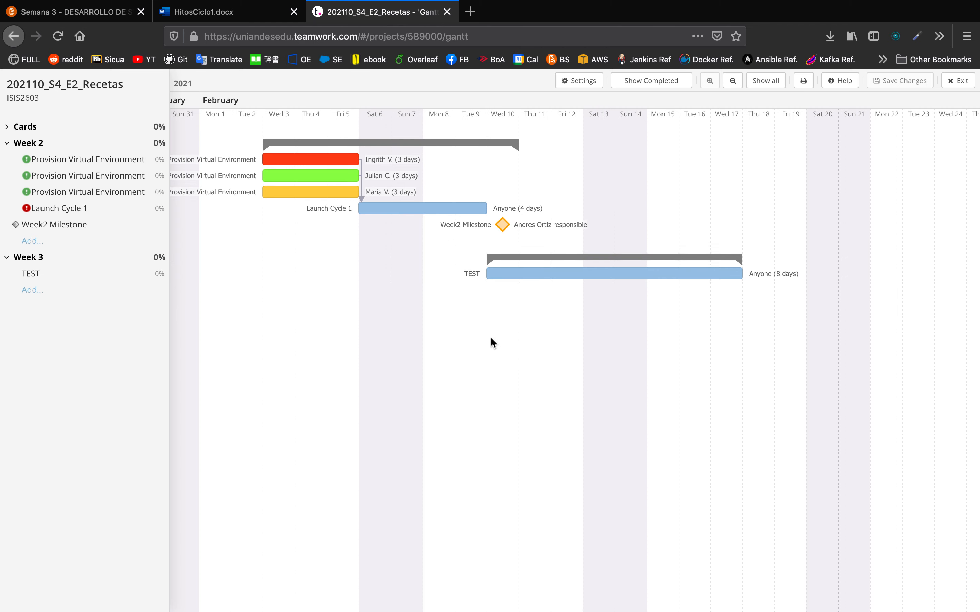
On the course site's Semana 3 activity map, open the document for implementing entities, persistence and tests.
{"action": "left_click", "coordinate": [234, 12]}
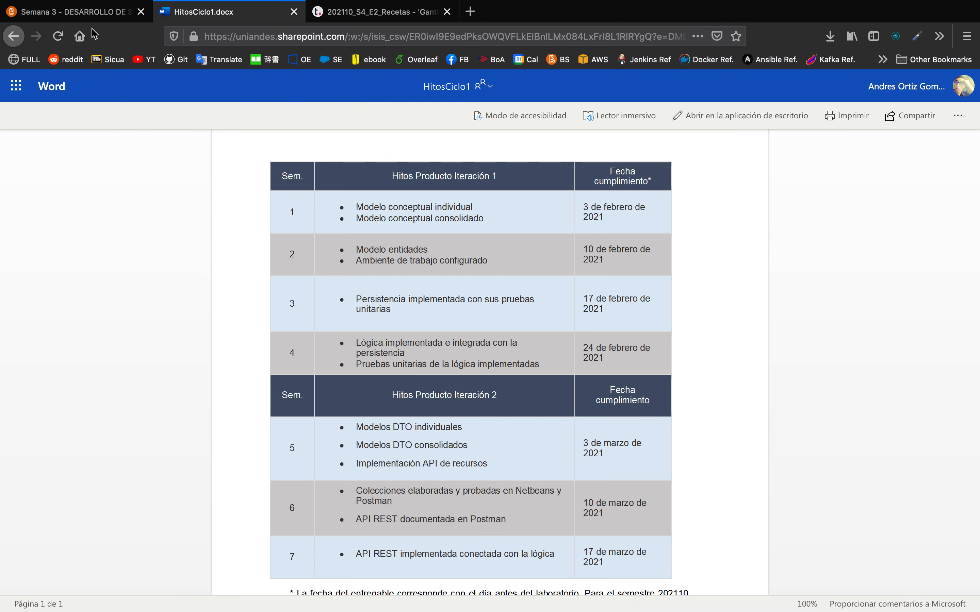
{"action": "left_click", "coordinate": [97, 12]}
{"action": "scroll", "coordinate": [501, 335], "scroll_direction": "up", "scroll_amount": 4}
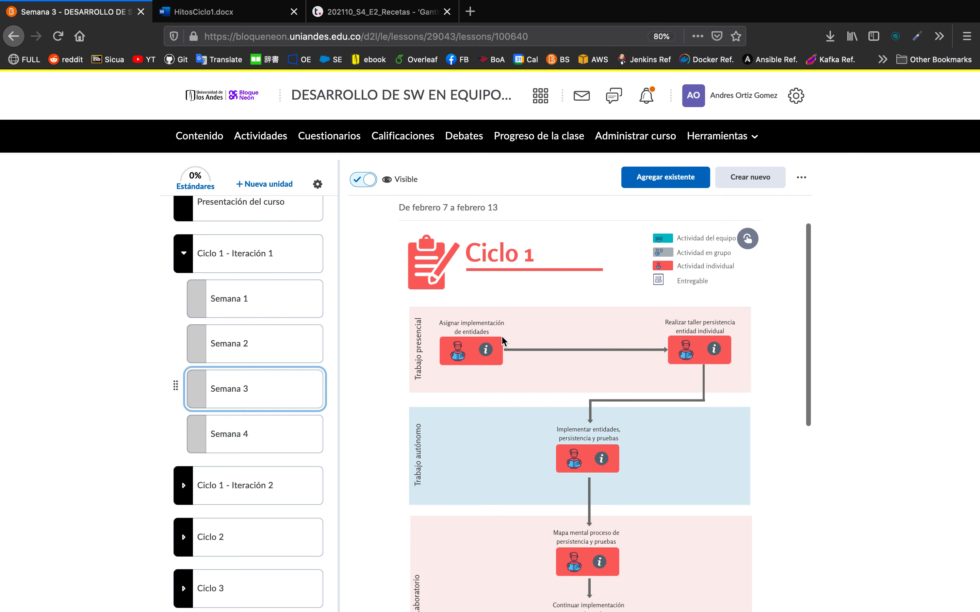
{"action": "scroll", "coordinate": [543, 359], "scroll_direction": "down", "scroll_amount": 3}
{"action": "left_click", "coordinate": [602, 391]}
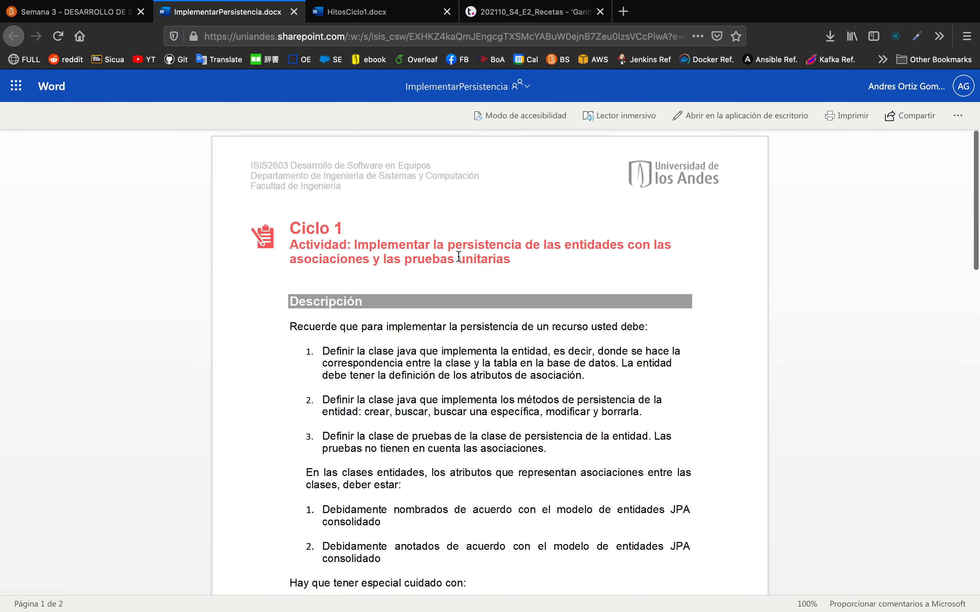
Read through the ImplementarPersistencia document, including the Responsable section on who implements the persistence.
{"action": "scroll", "coordinate": [506, 390], "scroll_direction": "down", "scroll_amount": 20}
{"action": "scroll", "coordinate": [506, 390], "scroll_direction": "up", "scroll_amount": 10}
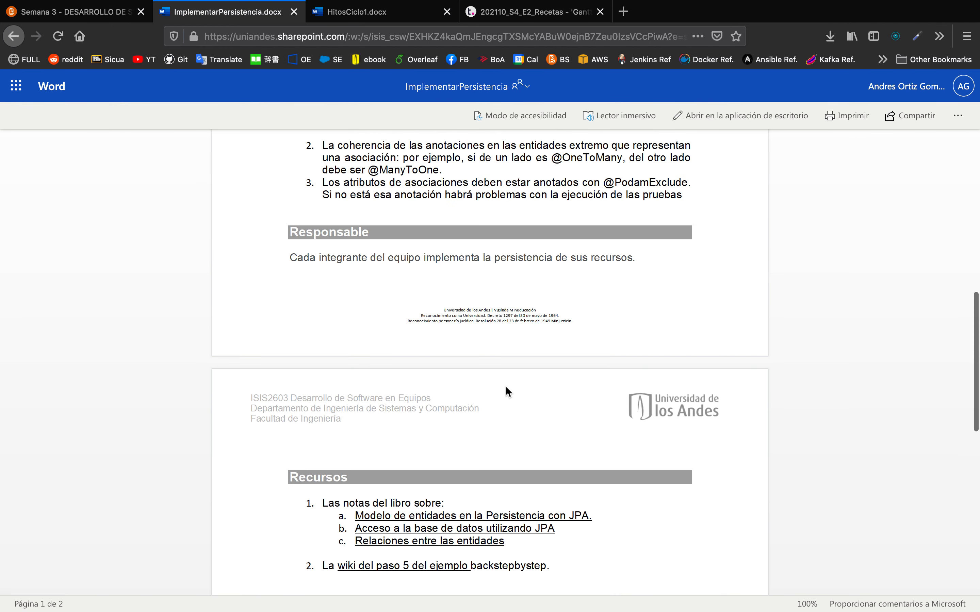
{"action": "scroll", "coordinate": [506, 389], "scroll_direction": "down", "scroll_amount": 2}
{"action": "scroll", "coordinate": [507, 389], "scroll_direction": "up", "scroll_amount": 4}
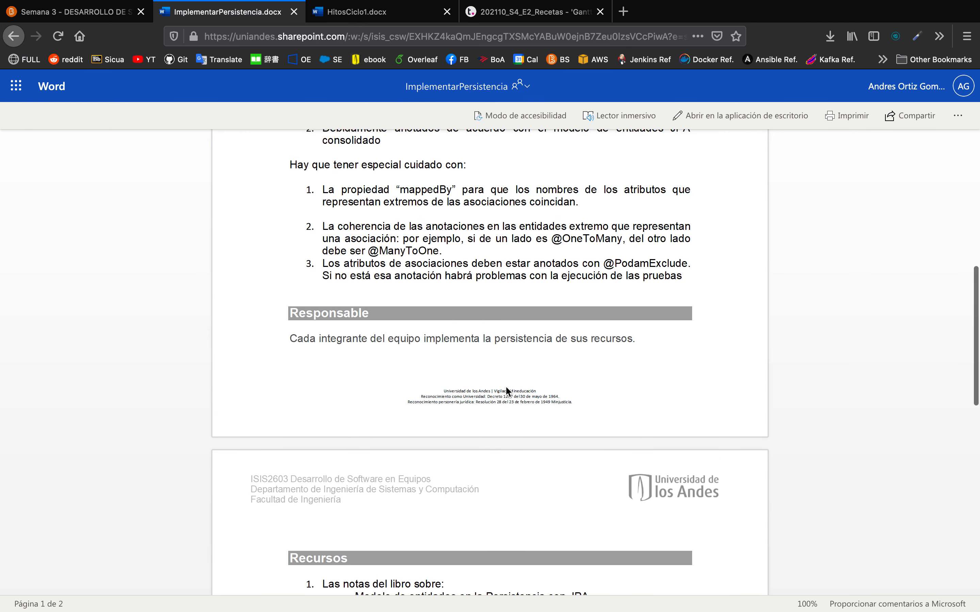
{"action": "left_click_drag", "start_coordinate": [318, 343], "coordinate": [610, 336]}
{"action": "left_click", "coordinate": [652, 344]}
{"action": "scroll", "coordinate": [652, 343], "scroll_direction": "up", "scroll_amount": 10}
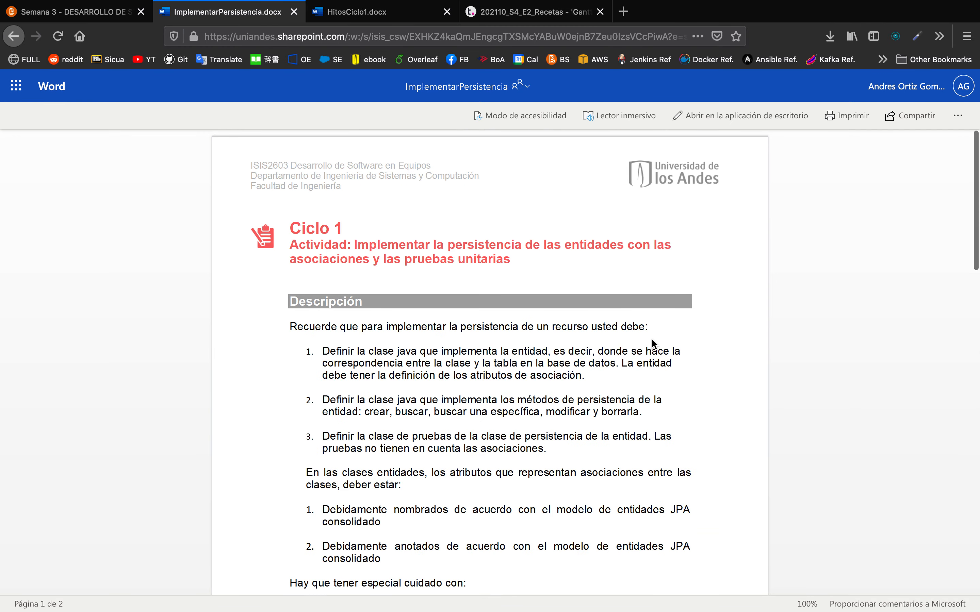
{"action": "left_click", "coordinate": [957, 116]}
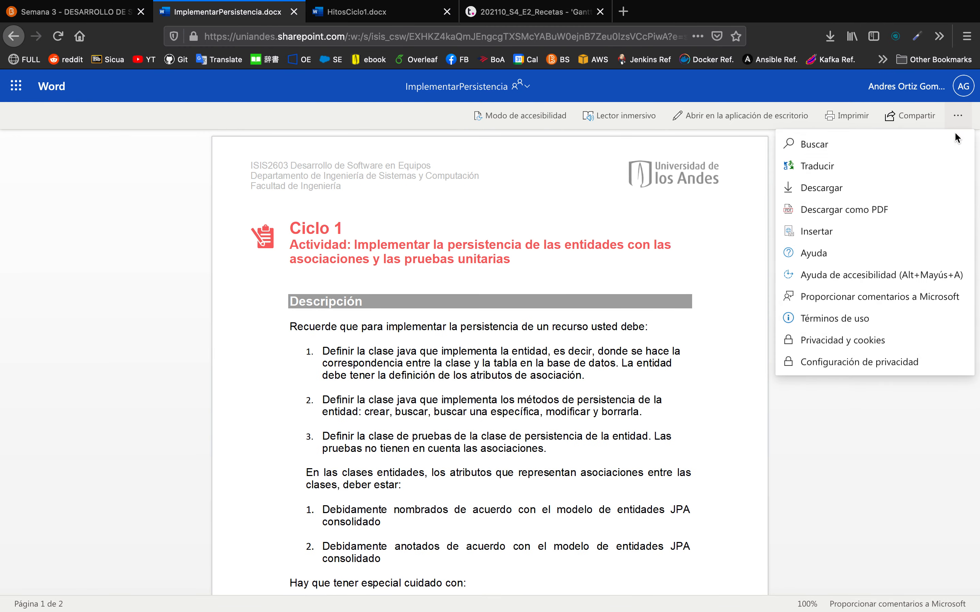
{"action": "left_click", "coordinate": [822, 211]}
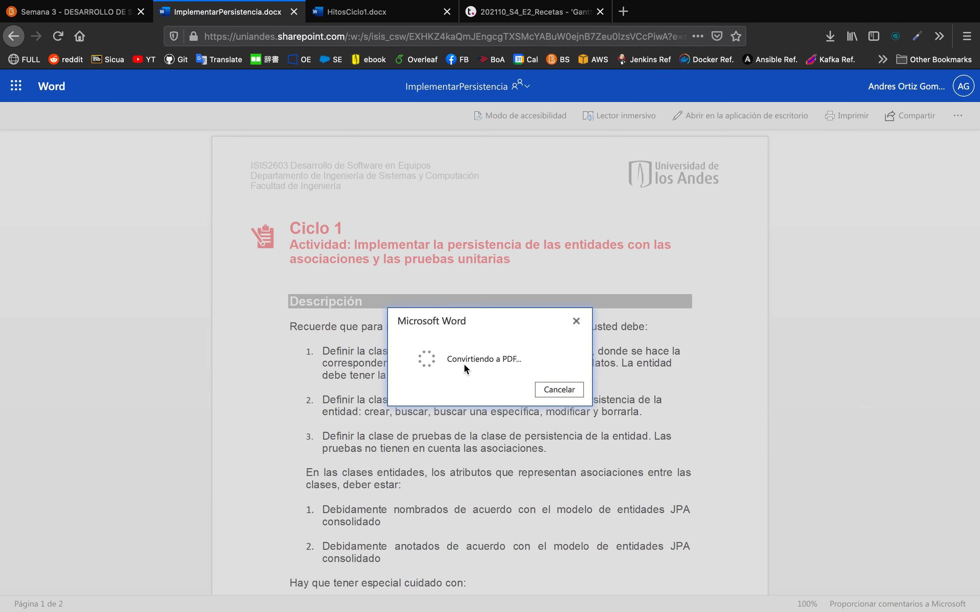
{"action": "left_click", "coordinate": [561, 389]}
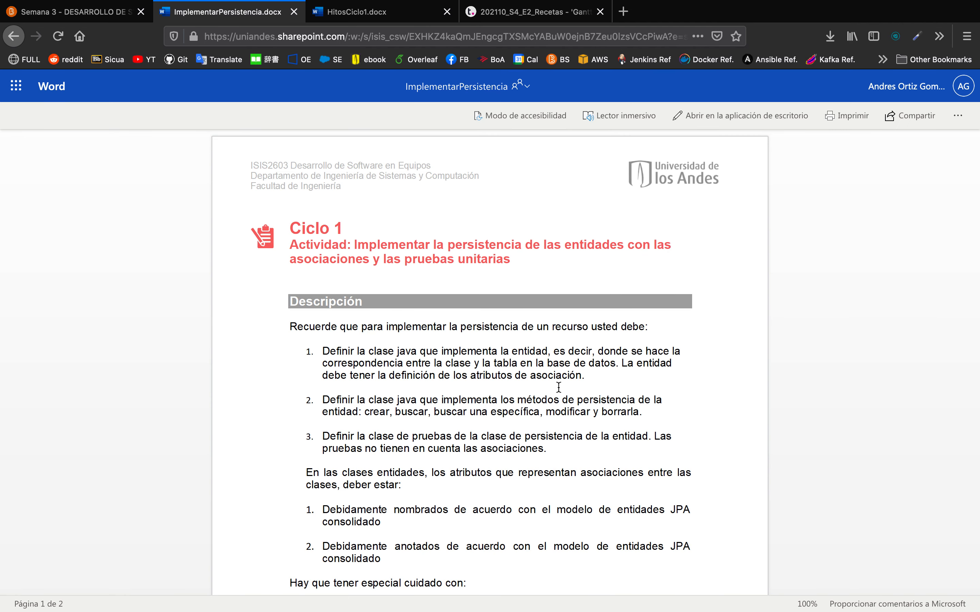
Check the week 3 product milestone in the HitosCiclo1 document and return to the Gantt chart.
{"action": "left_click", "coordinate": [358, 16]}
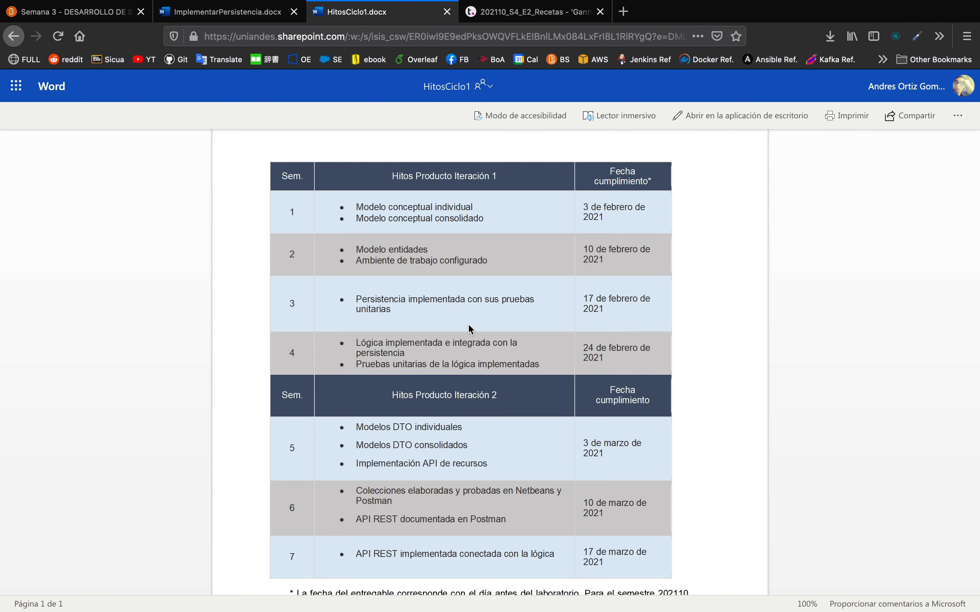
{"action": "left_click_drag", "start_coordinate": [356, 299], "coordinate": [390, 312]}
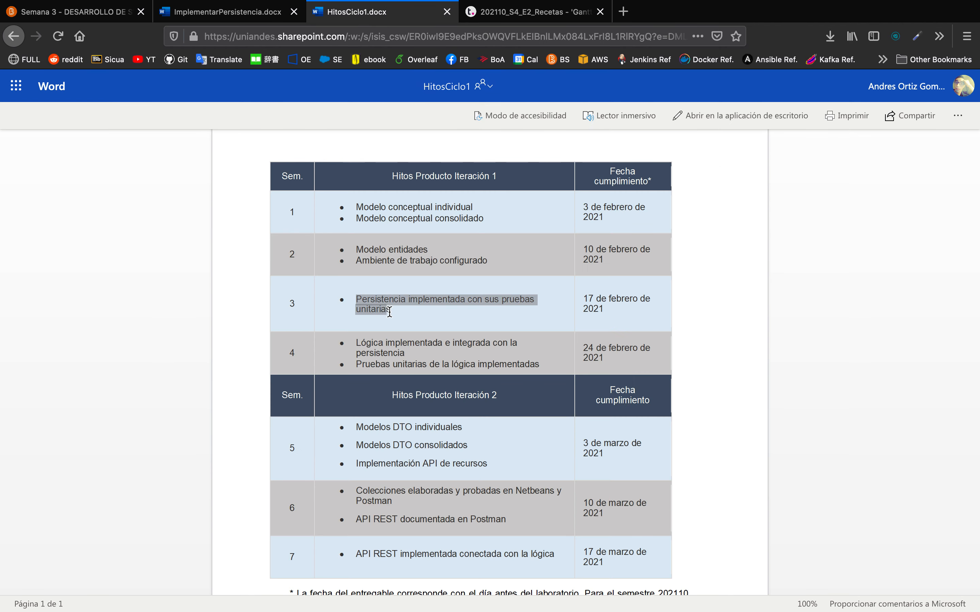
{"action": "left_click", "coordinate": [525, 11]}
Add a milestone named Week 3 Milestone to the Week 3 task list.
{"action": "left_click", "coordinate": [32, 290]}
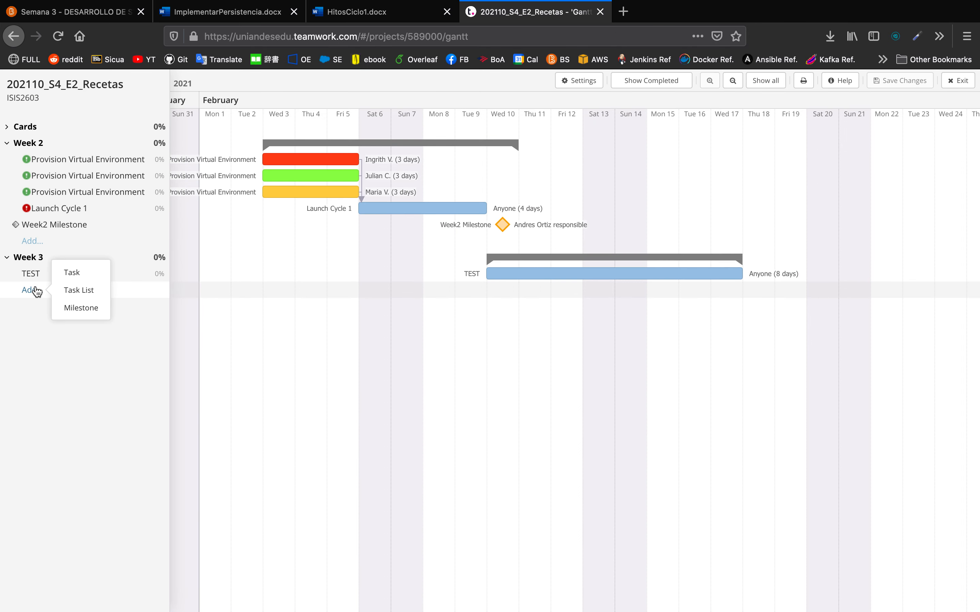
{"action": "left_click", "coordinate": [81, 309]}
{"action": "type", "text": "Week 3"}
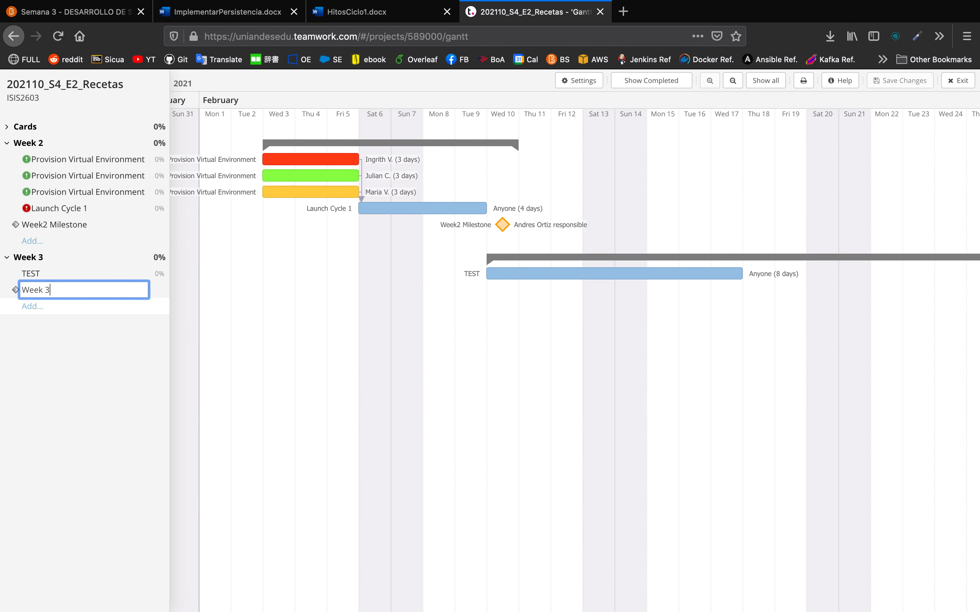
{"action": "type", "text": " Milestone"}
{"action": "key", "text": "Return"}
Rename the milestone in the Week 2 list as Week 2 Milestone.
{"action": "left_click", "coordinate": [45, 225]}
{"action": "left_click", "coordinate": [44, 225]}
{"action": "key", "text": "Return"}
Locate the Week 3 Milestone on the March timeline and dismiss the error dialog.
{"action": "left_click", "coordinate": [57, 291]}
{"action": "left_click_drag", "start_coordinate": [471, 376], "coordinate": [159, 370]}
{"action": "left_click_drag", "start_coordinate": [806, 335], "coordinate": [745, 336]}
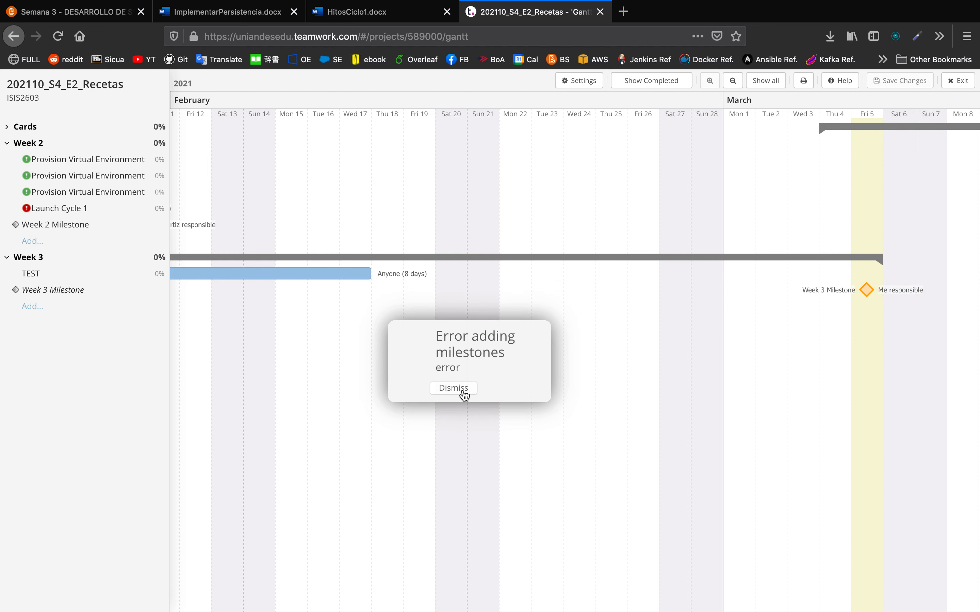
{"action": "left_click", "coordinate": [464, 392]}
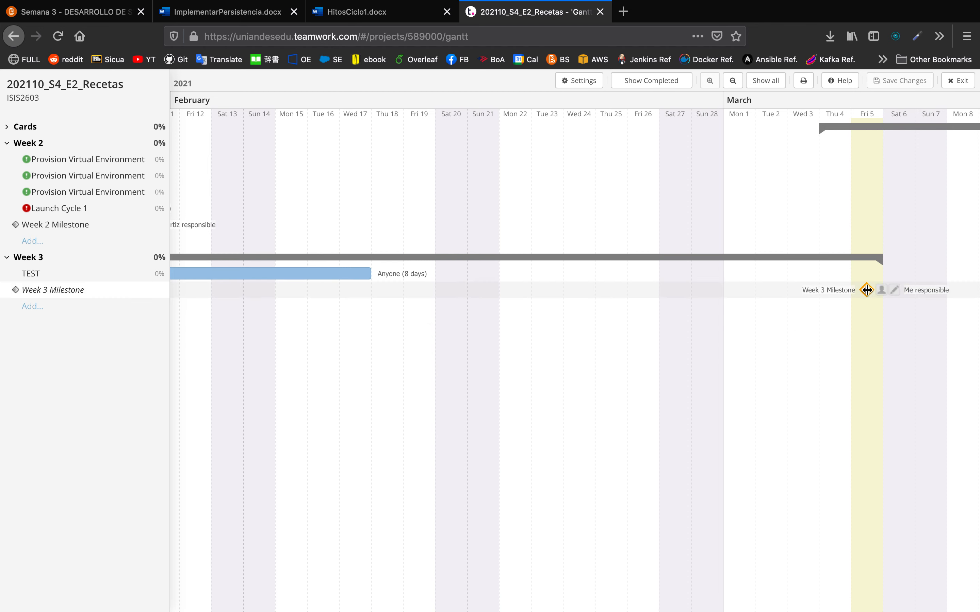
Try again to add a milestone to the Week 3 list, correcting the capitalisation of its name to Week 3 Milestone.
{"action": "left_click", "coordinate": [881, 291]}
{"action": "left_click", "coordinate": [32, 290]}
{"action": "left_click", "coordinate": [81, 315]}
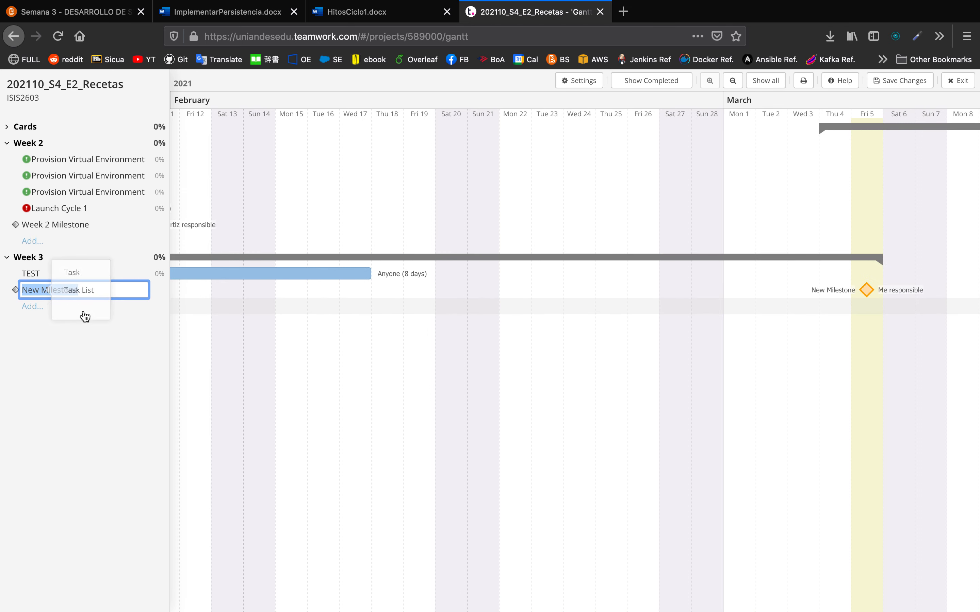
{"action": "left_click", "coordinate": [120, 287]}
{"action": "triple_click", "coordinate": [120, 287]}
{"action": "type", "text": "WEek 3 Milestone"}
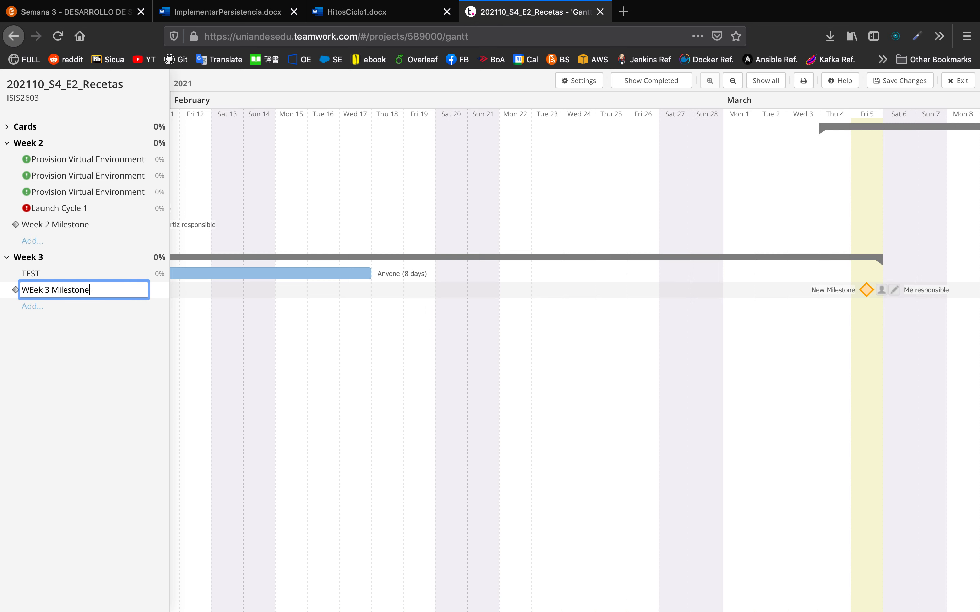
{"action": "key", "text": "Return"}
{"action": "left_click", "coordinate": [35, 292]}
{"action": "left_click", "coordinate": [34, 291]}
{"action": "key", "text": "BackSpace"}
{"action": "type", "text": "e"}
{"action": "key", "text": "Return"}
Reload the Gantt chart page and check the computer's Wi-Fi connection.
{"action": "mouse_move", "coordinate": [880, 291]}
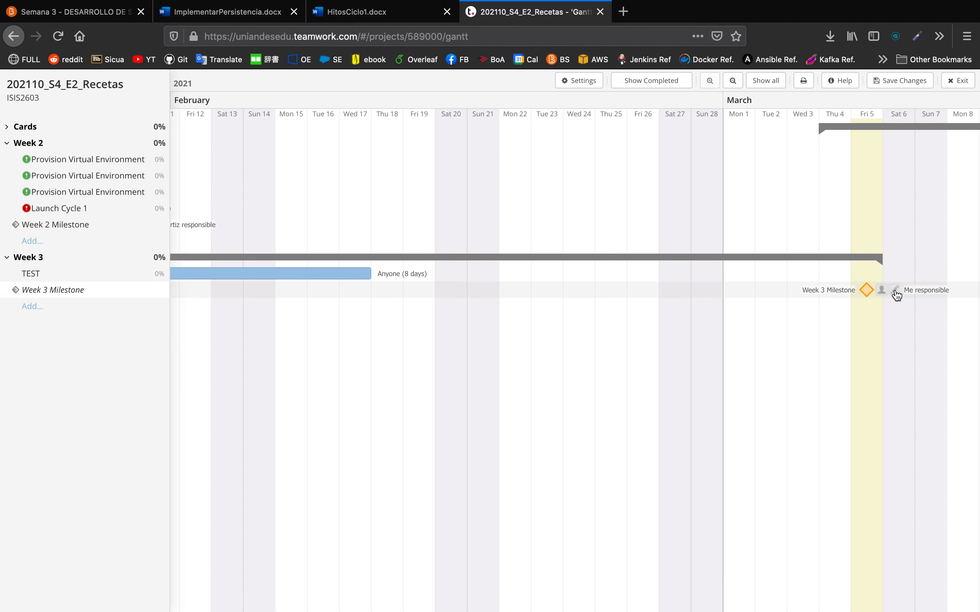
{"action": "left_click_drag", "start_coordinate": [809, 356], "coordinate": [603, 372]}
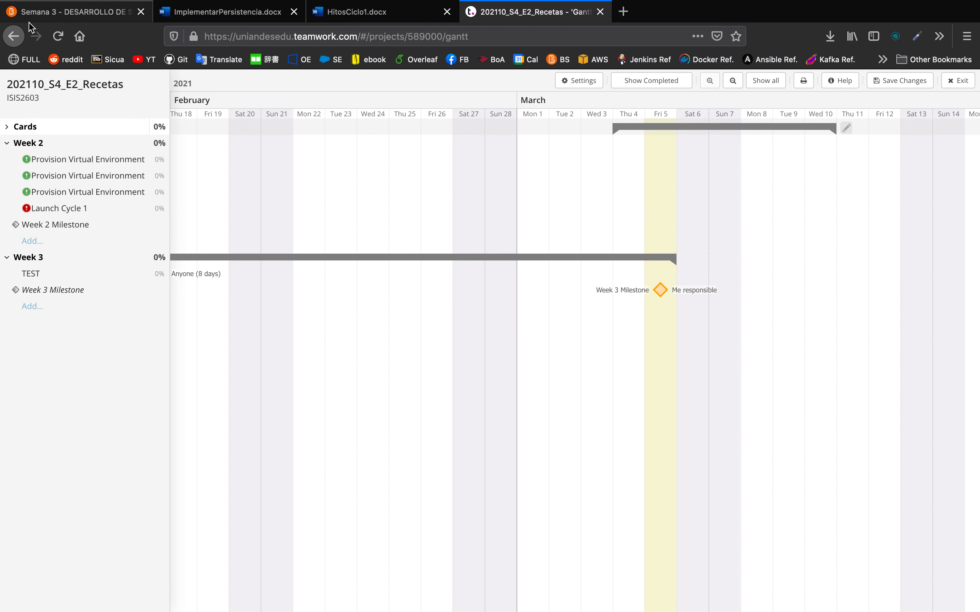
{"action": "left_click", "coordinate": [57, 36]}
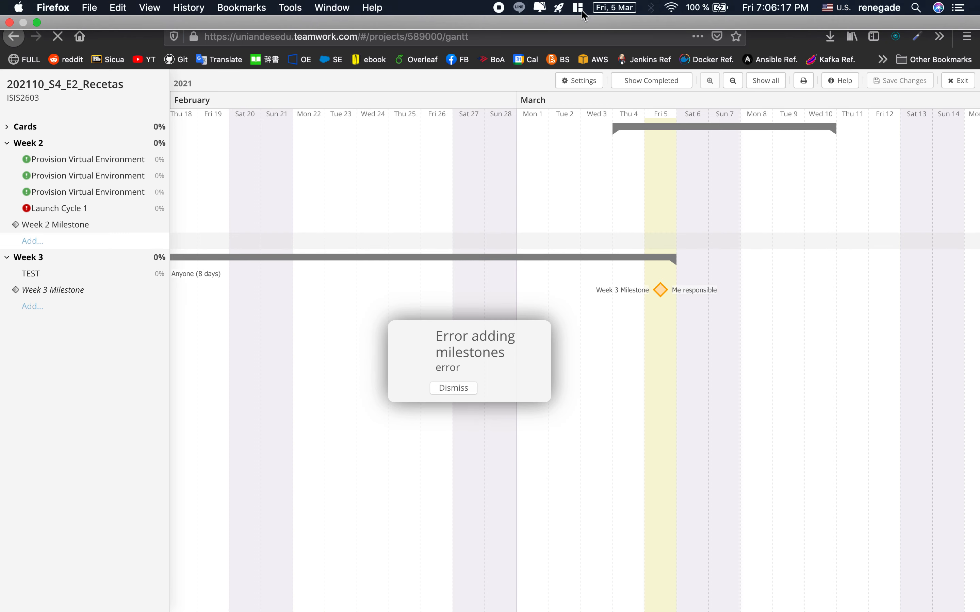
{"action": "left_click", "coordinate": [672, 8]}
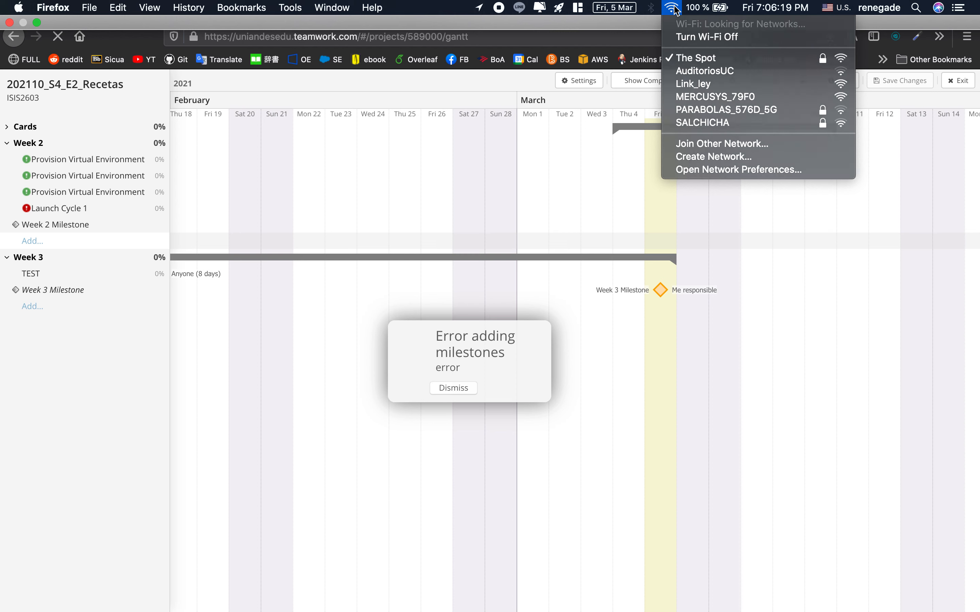
{"action": "left_click", "coordinate": [675, 10]}
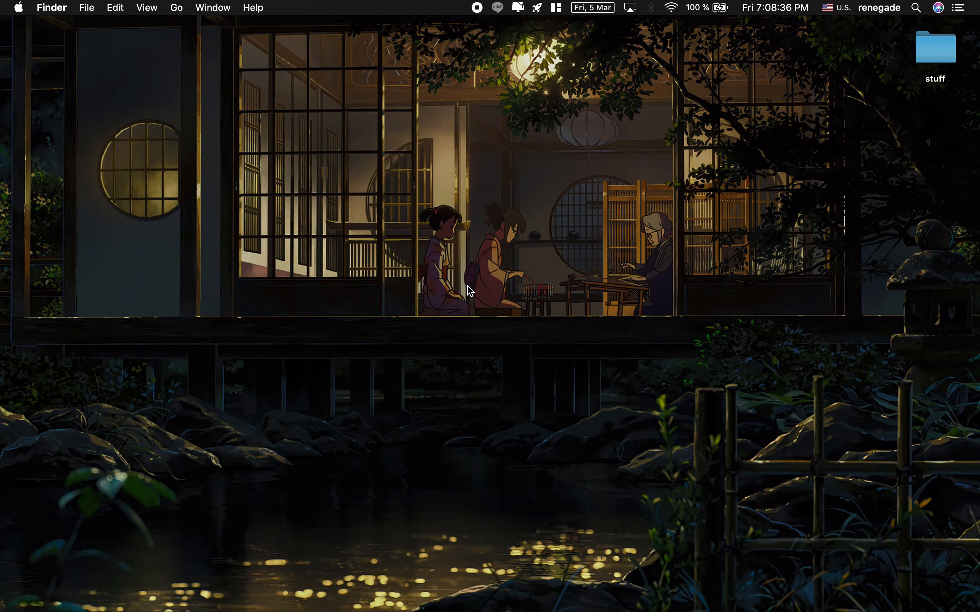
Switch back to Firefox and add a milestone named Week 3 Milestone to the Week 3 task list.
{"action": "key", "text": "super+Tab"}
{"action": "key", "text": "super+Tab"}
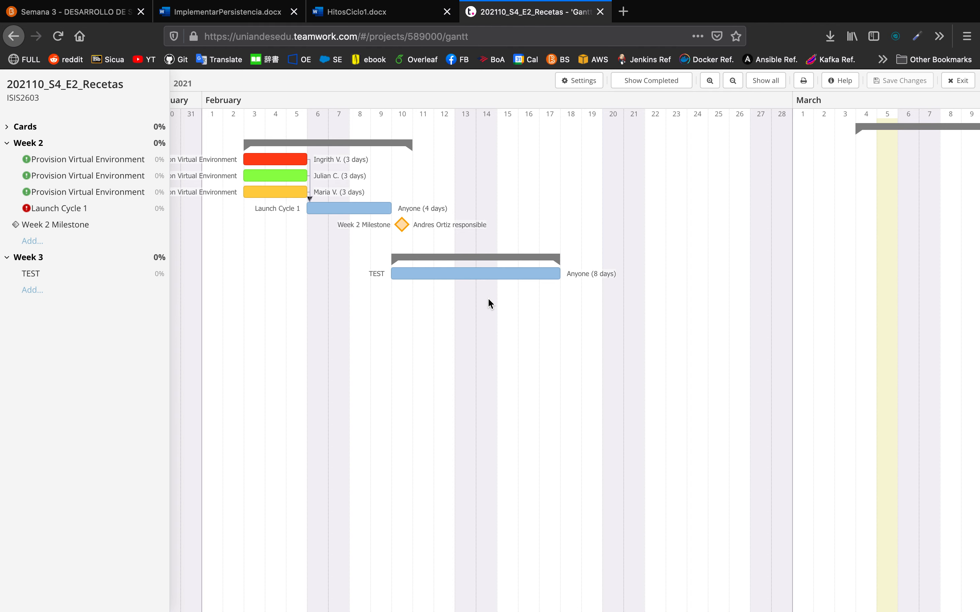
{"action": "left_click", "coordinate": [32, 290]}
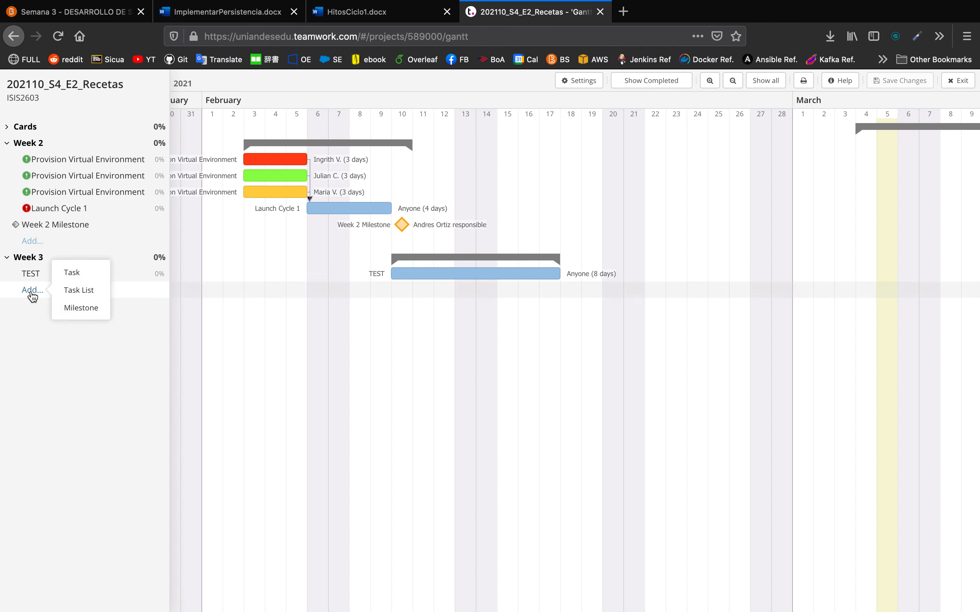
{"action": "left_click", "coordinate": [83, 308]}
{"action": "type", "text": "WEek 3"}
{"action": "key", "text": "super+a"}
{"action": "type", "text": "Week 3"}
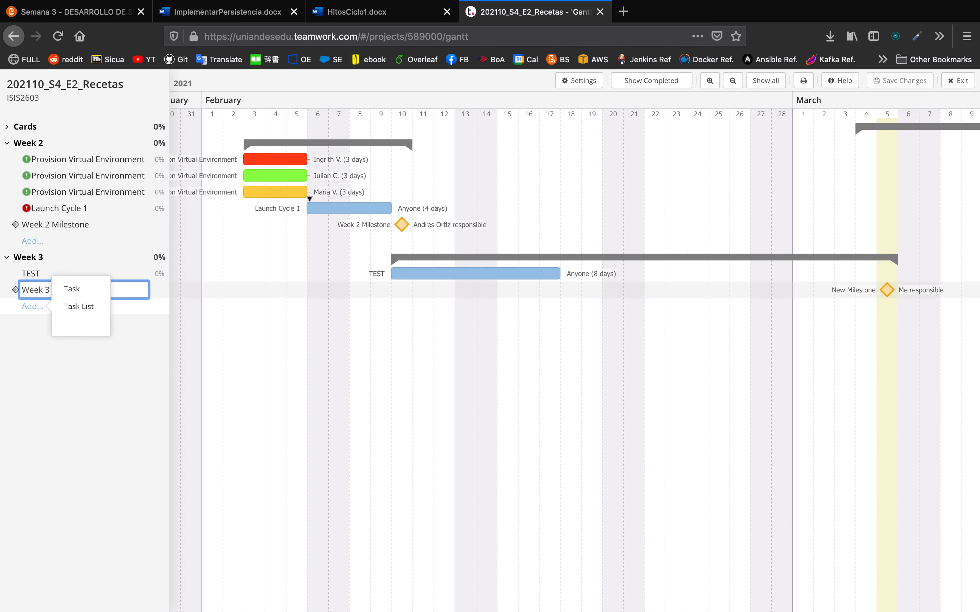
{"action": "type", "text": " Milestone"}
{"action": "key", "text": "Return"}
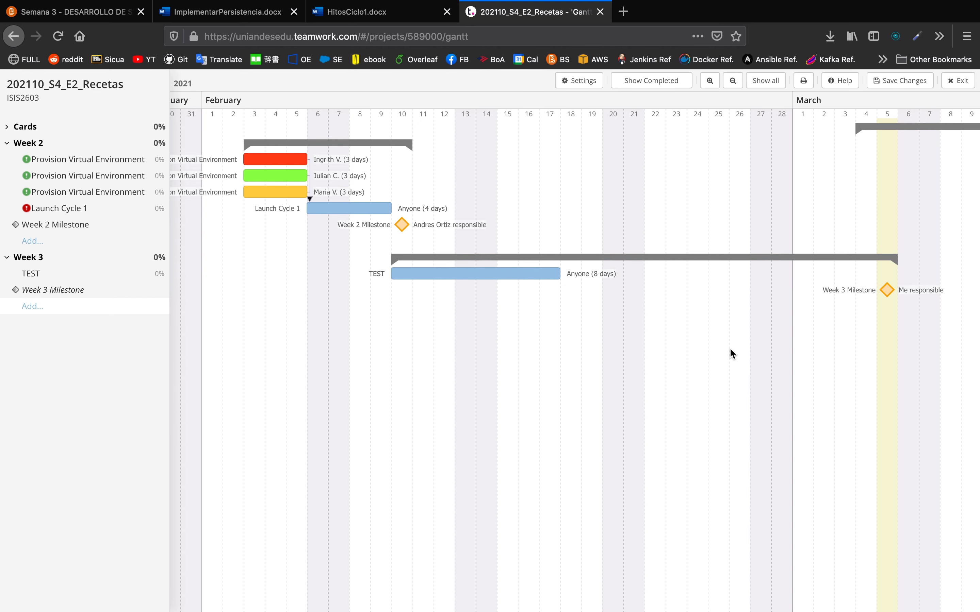
Tag the Week 3 Milestone with C1 and Iteración 1.
{"action": "scroll", "coordinate": [726, 354], "scroll_direction": "right", "scroll_amount": 5}
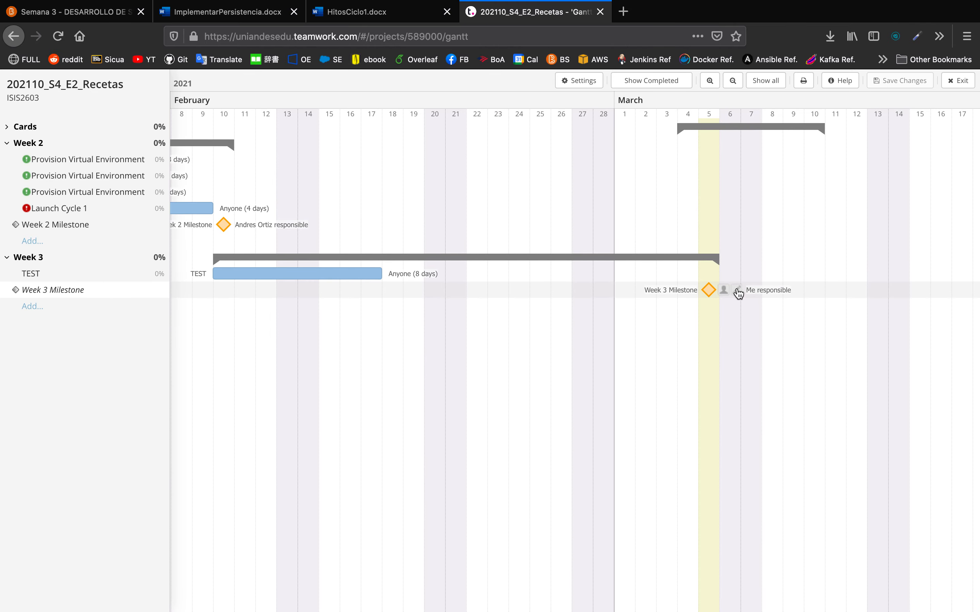
{"action": "left_click", "coordinate": [737, 290]}
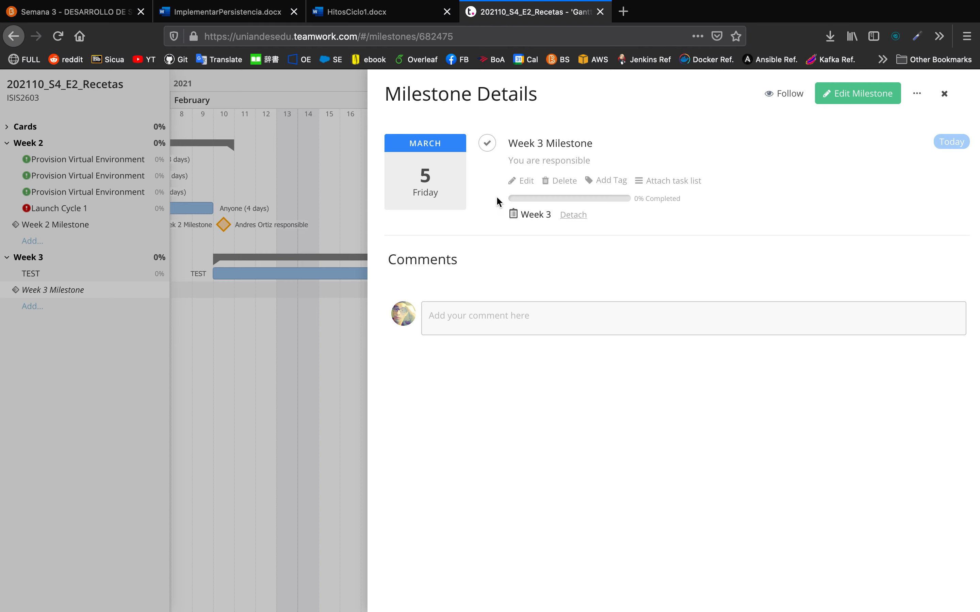
{"action": "left_click", "coordinate": [612, 181]}
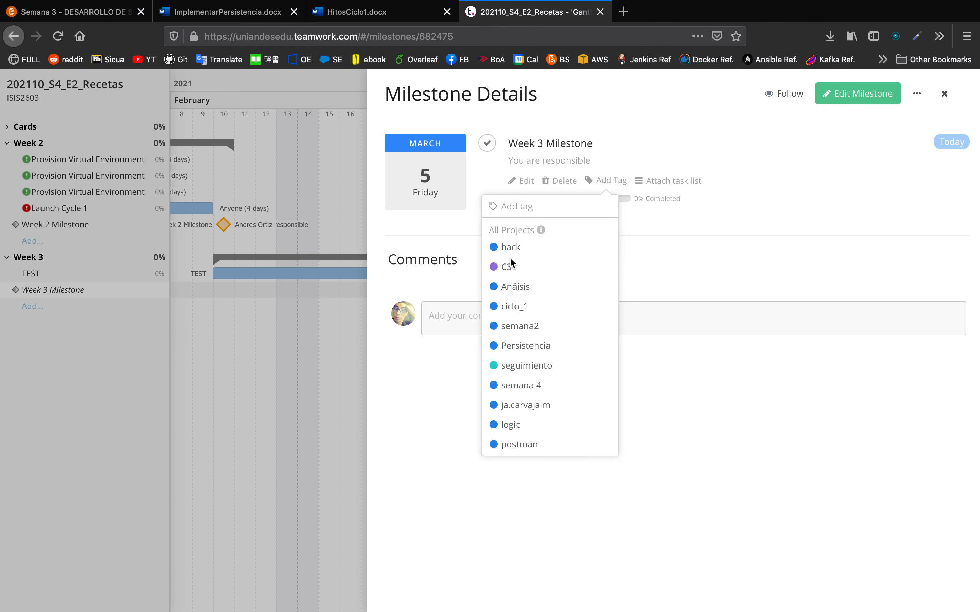
{"action": "type", "text": "C"}
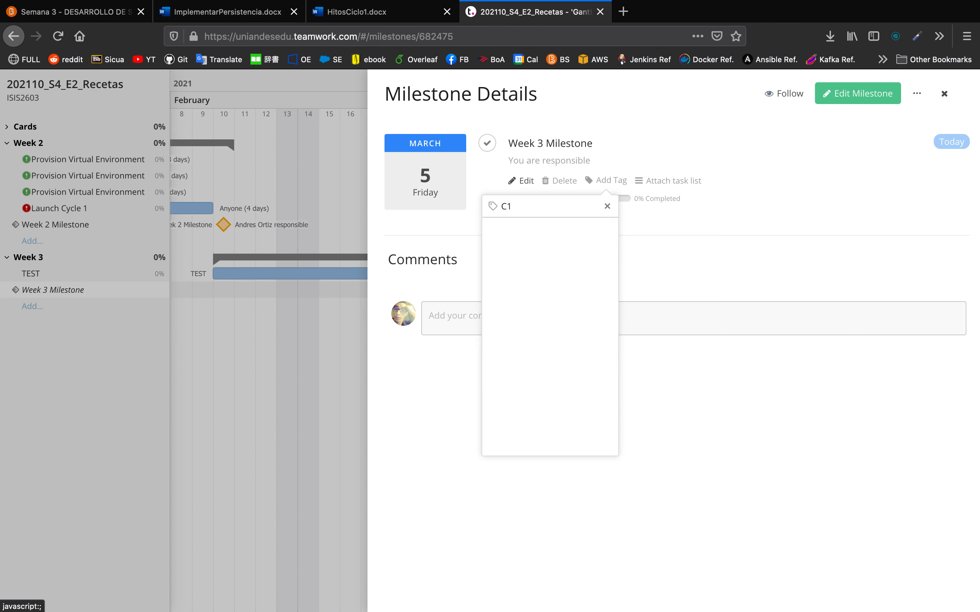
{"action": "type", "text": "1"}
{"action": "left_click", "coordinate": [522, 247]}
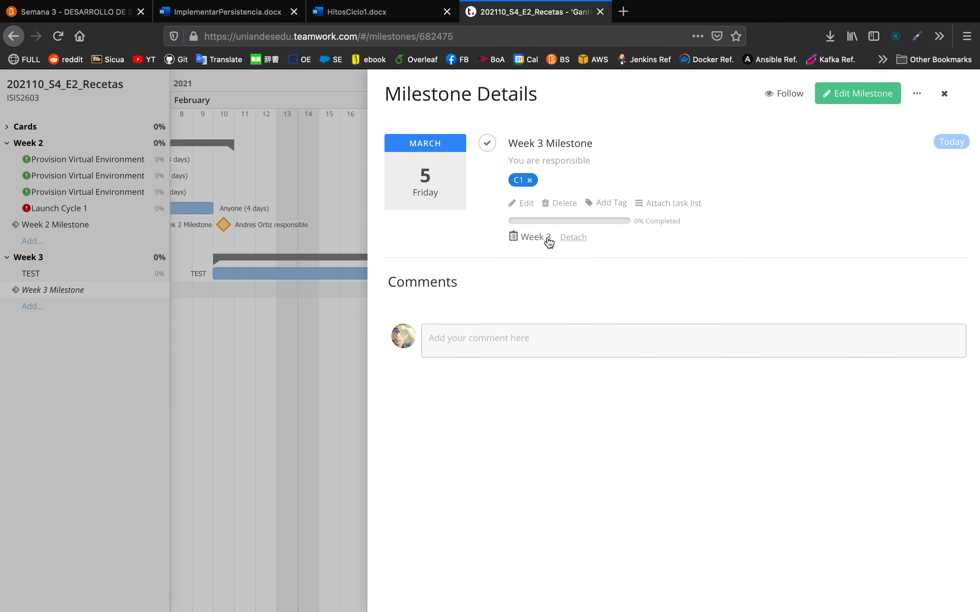
{"action": "left_click", "coordinate": [605, 204]}
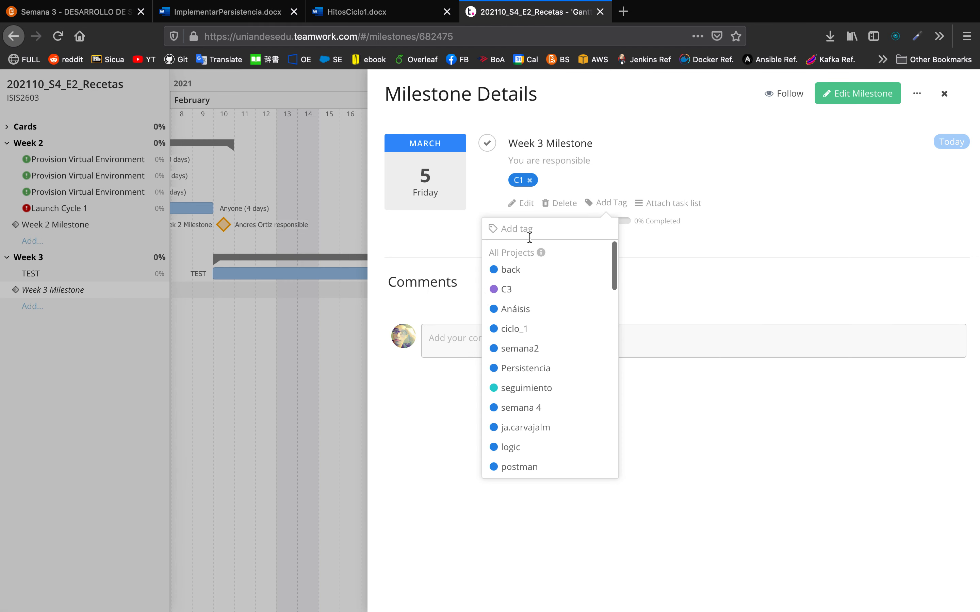
{"action": "type", "text": "Iter"}
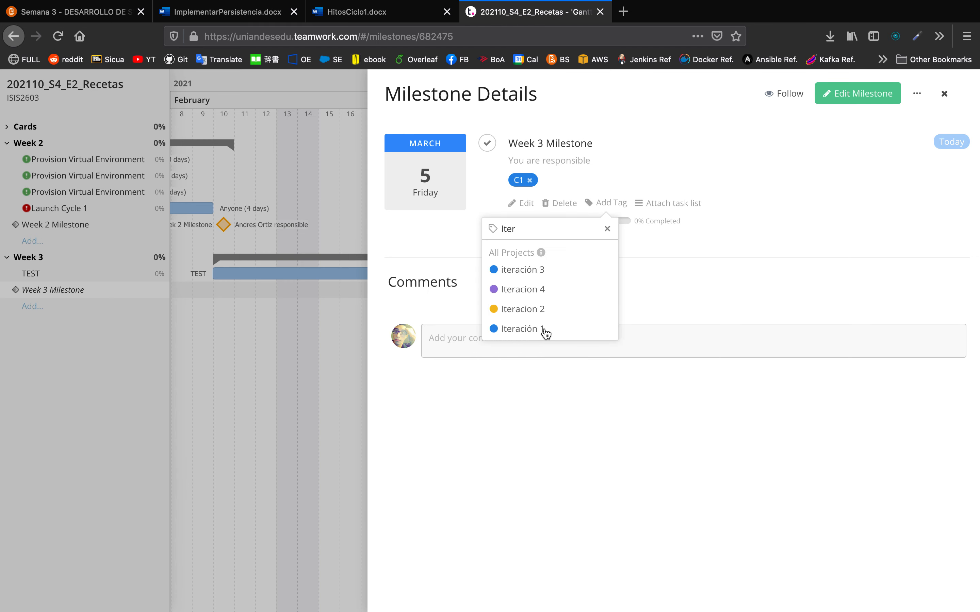
{"action": "left_click", "coordinate": [545, 328]}
Set the Week 3 Milestone's due date to 17/02/2021 without rescheduling the other milestones, and return to the Gantt chart.
{"action": "left_click", "coordinate": [521, 204]}
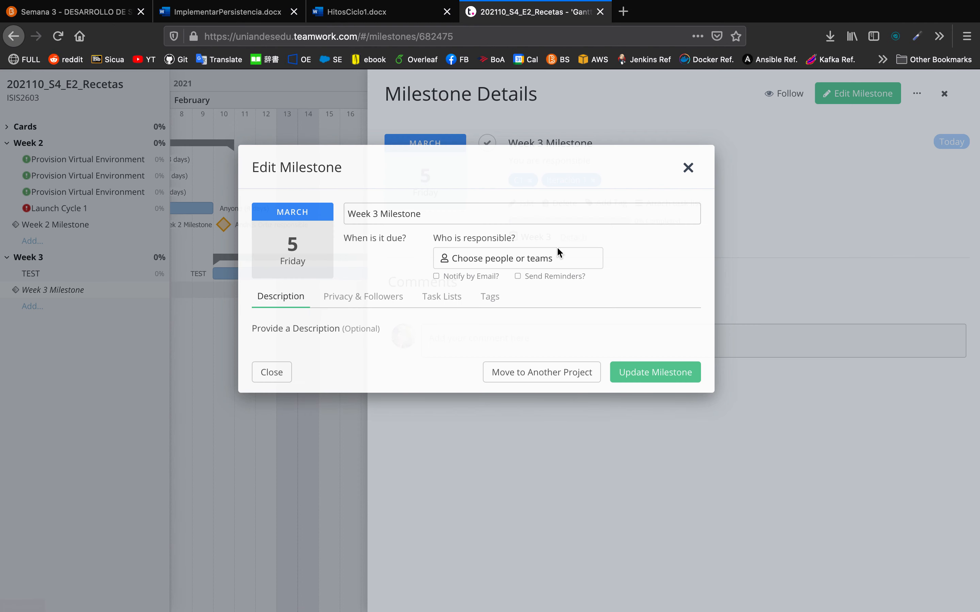
{"action": "left_click", "coordinate": [386, 268]}
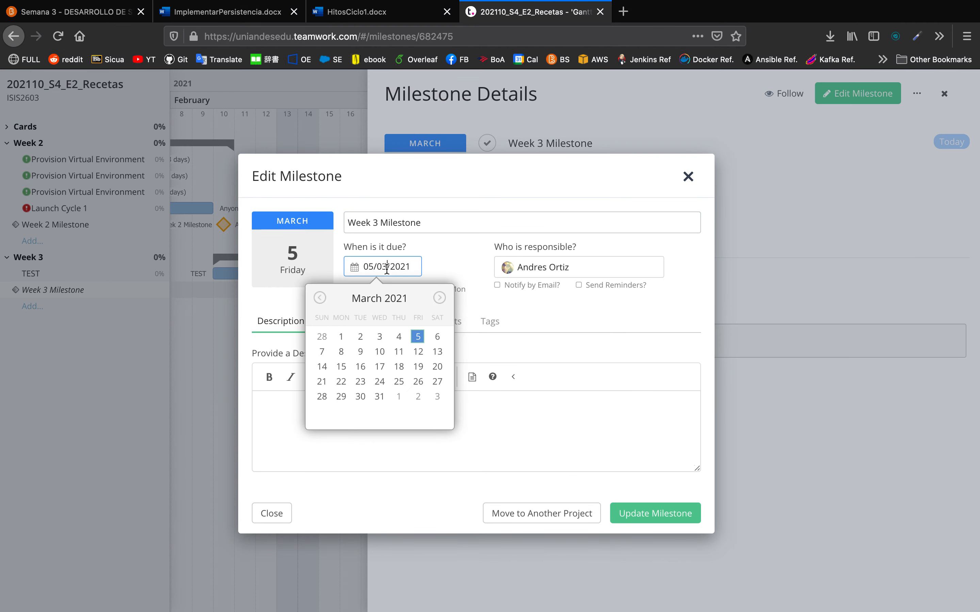
{"action": "left_click", "coordinate": [320, 299]}
{"action": "left_click", "coordinate": [378, 367]}
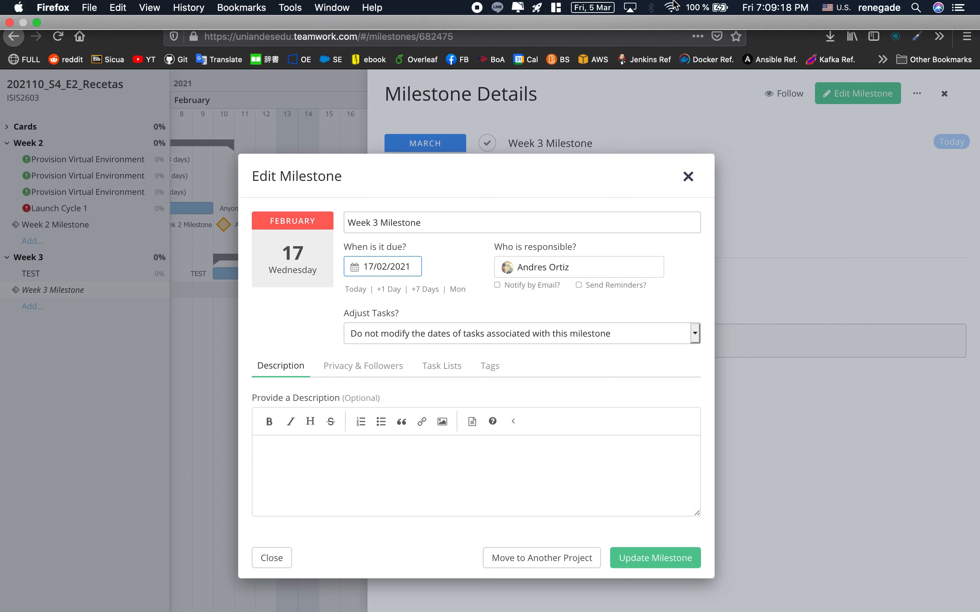
{"action": "left_click", "coordinate": [619, 5]}
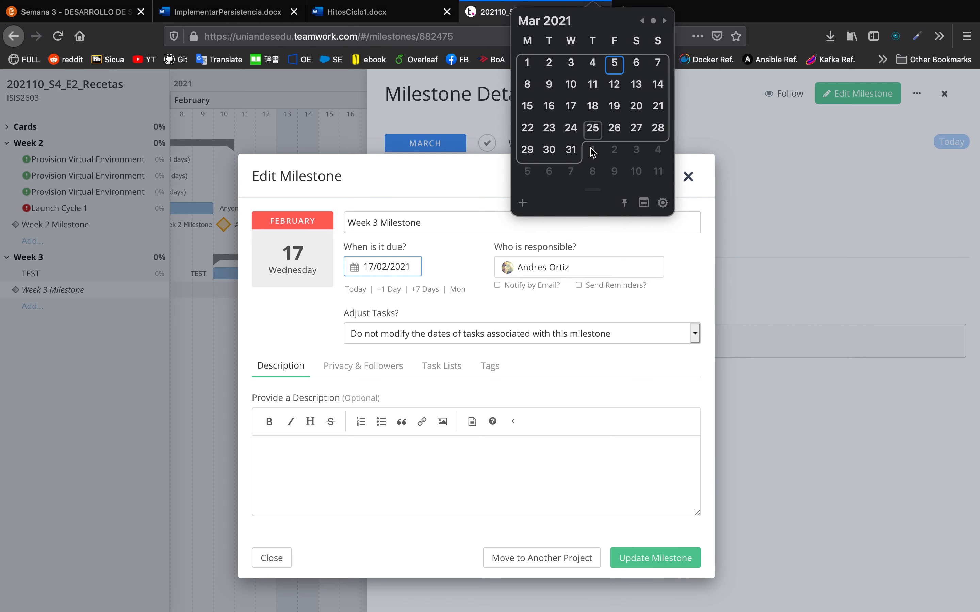
{"action": "left_click", "coordinate": [674, 266]}
{"action": "left_click", "coordinate": [664, 563]}
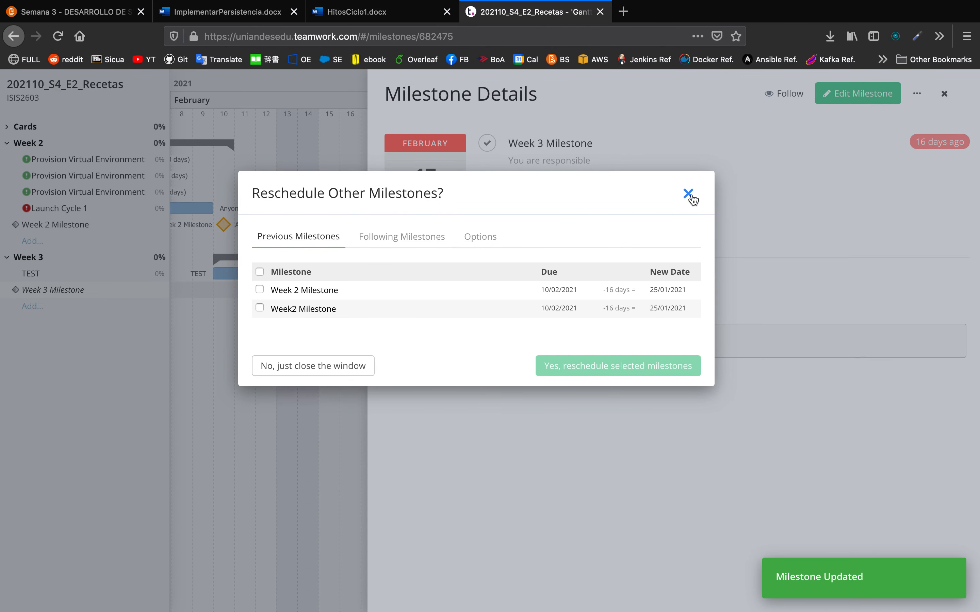
{"action": "left_click", "coordinate": [688, 193]}
{"action": "left_click", "coordinate": [944, 94]}
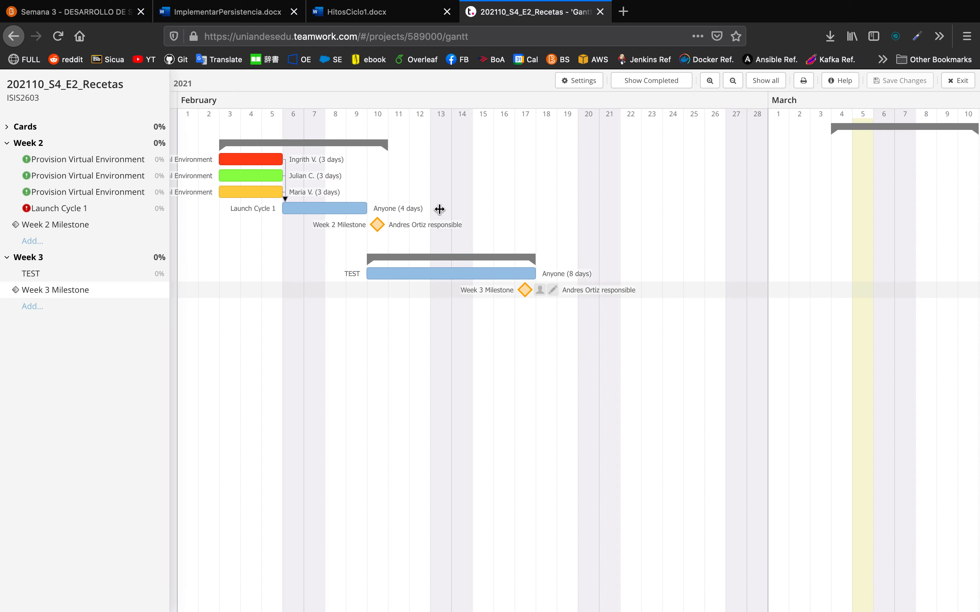
Give the Week 3 Milestone the HitosCiclo1 description "Persistencia implementada con sus pruebas unitarias" and save it.
{"action": "left_click", "coordinate": [352, 12]}
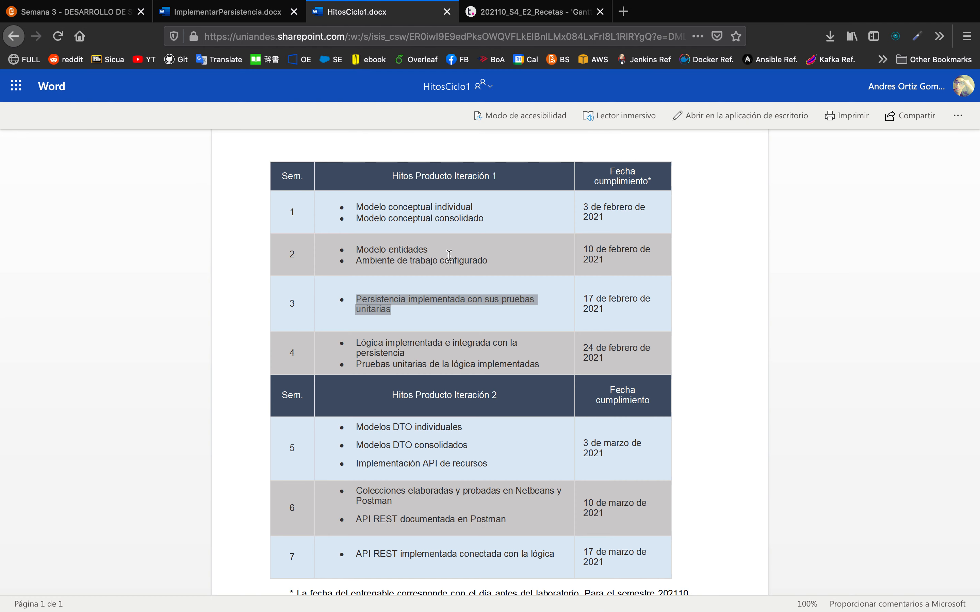
{"action": "left_click", "coordinate": [530, 12]}
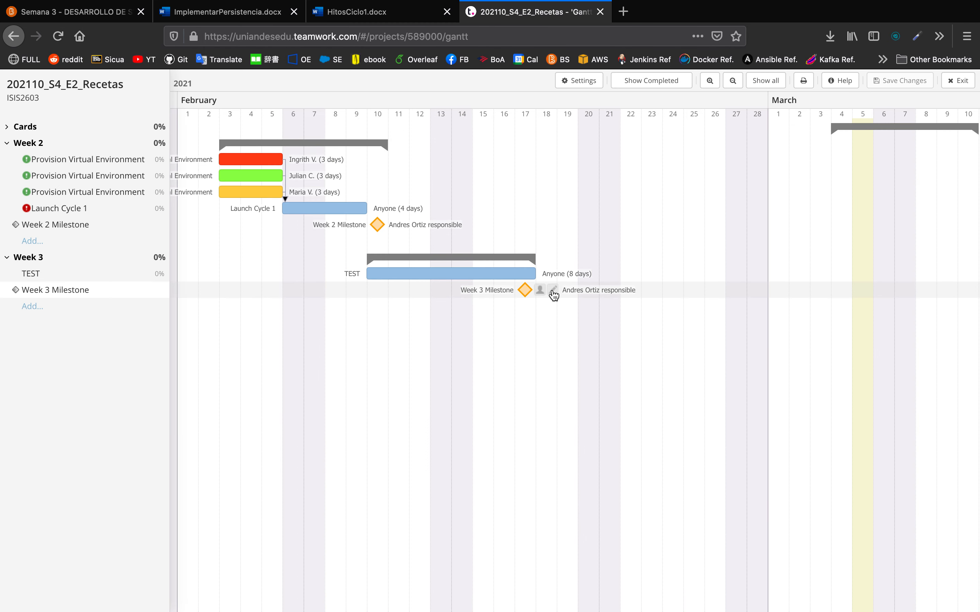
{"action": "left_click", "coordinate": [552, 290]}
{"action": "left_click", "coordinate": [522, 203]}
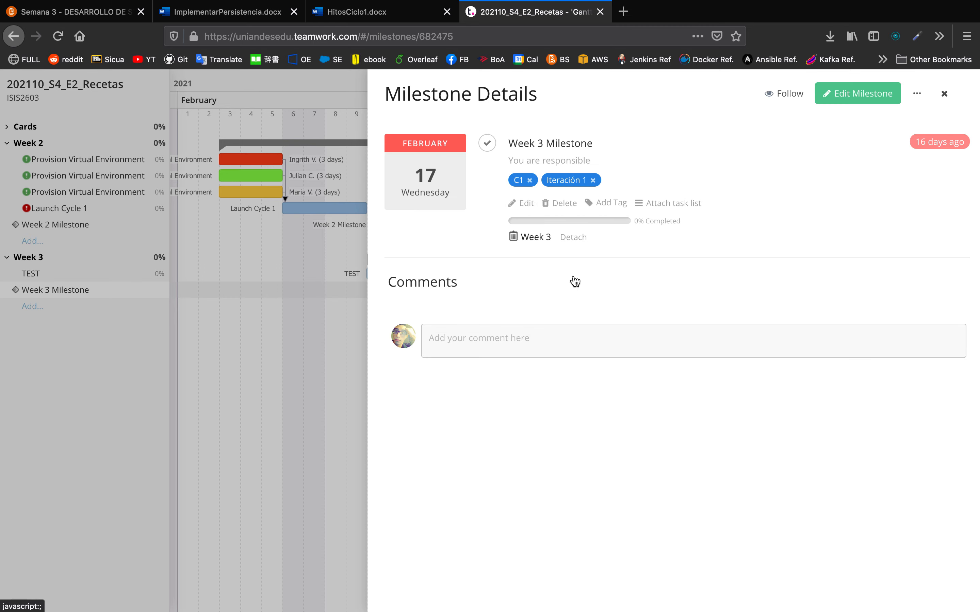
{"action": "left_click", "coordinate": [319, 404]}
{"action": "type", "text": "Persistencia implementada con sus pruebas unitarias"}
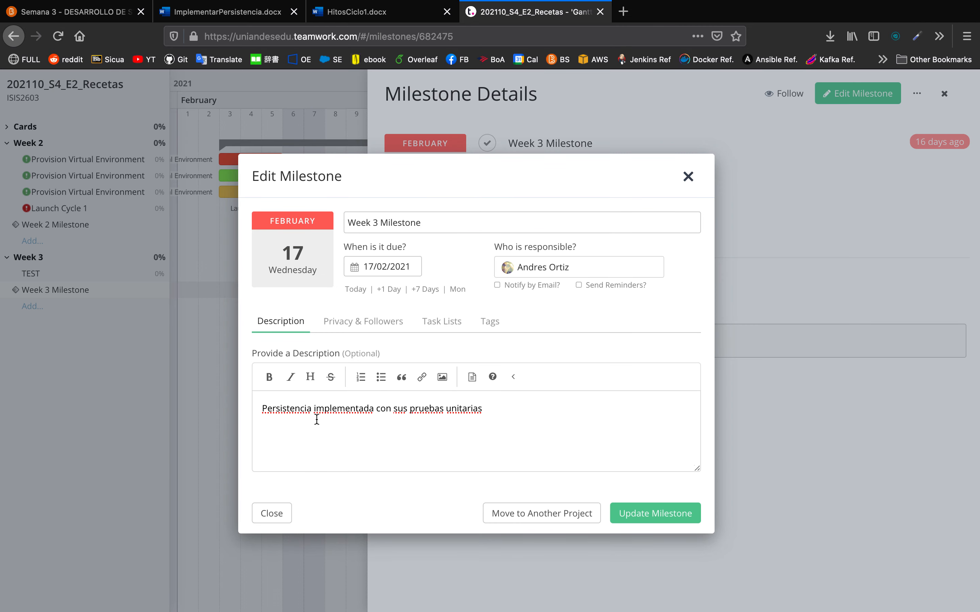
{"action": "left_click", "coordinate": [652, 513]}
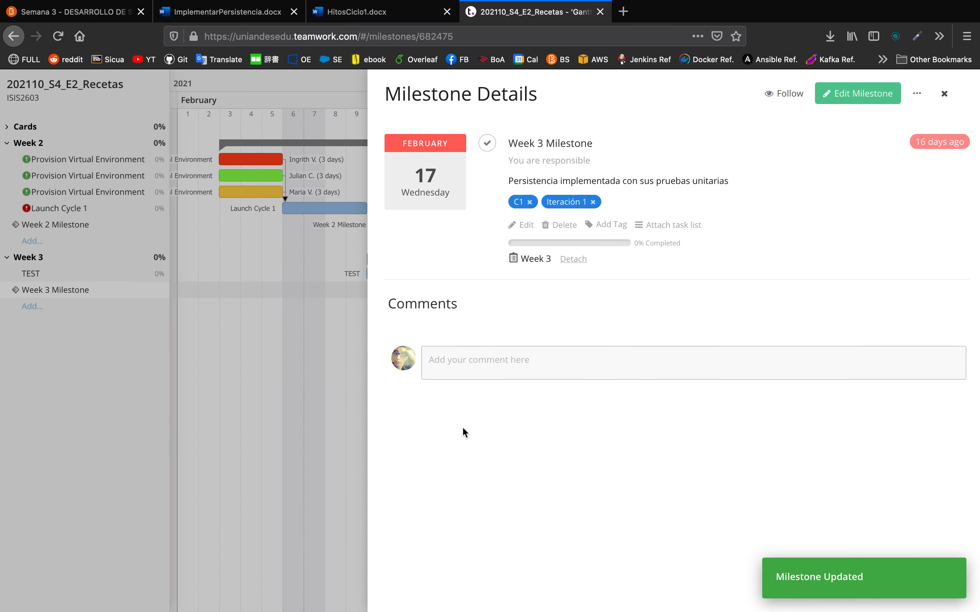
{"action": "left_click", "coordinate": [944, 94]}
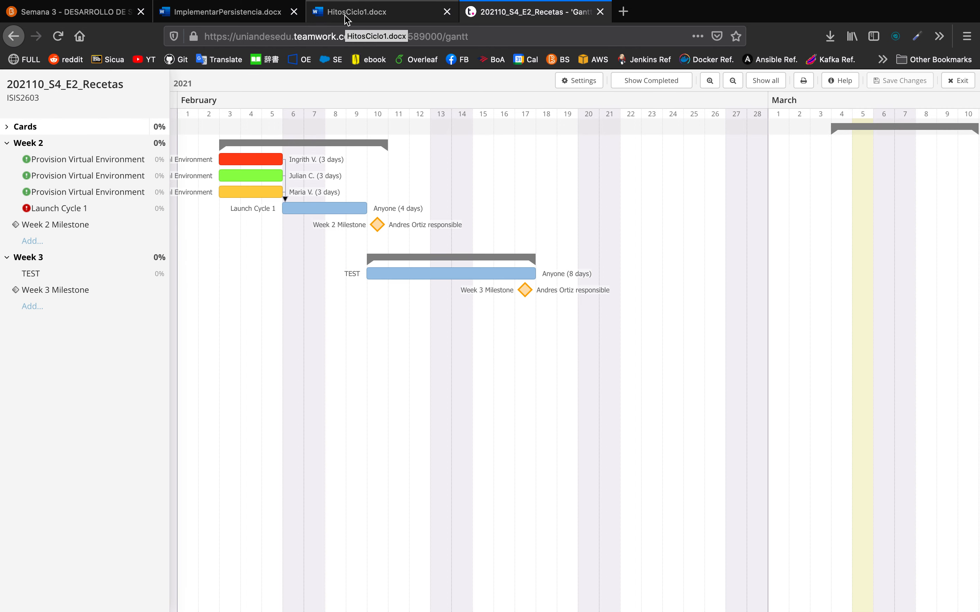
Download the ImplementarPersistencia document as a PDF into the Week3 folder inside Iteration1.
{"action": "left_click", "coordinate": [221, 16]}
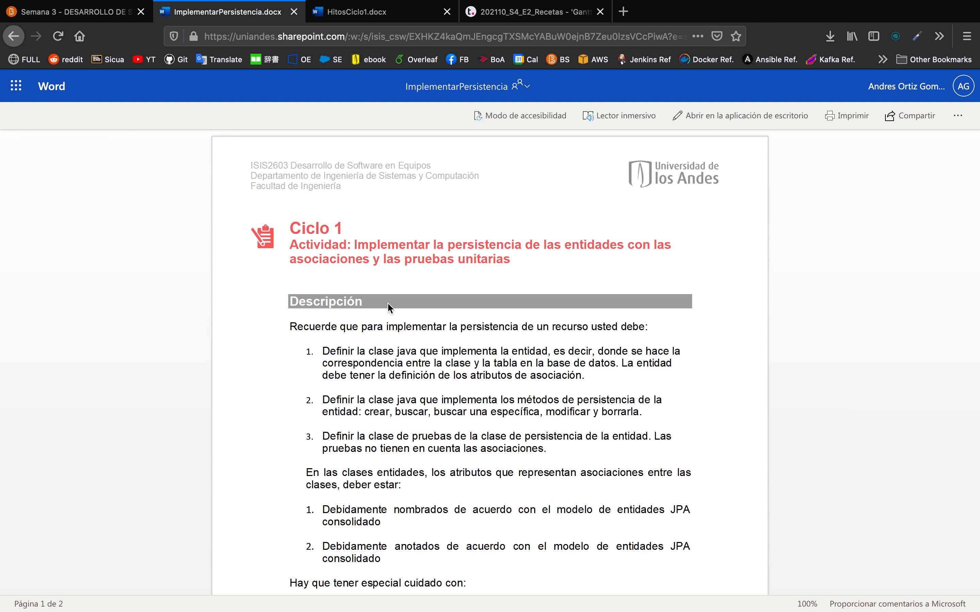
{"action": "left_click", "coordinate": [957, 115]}
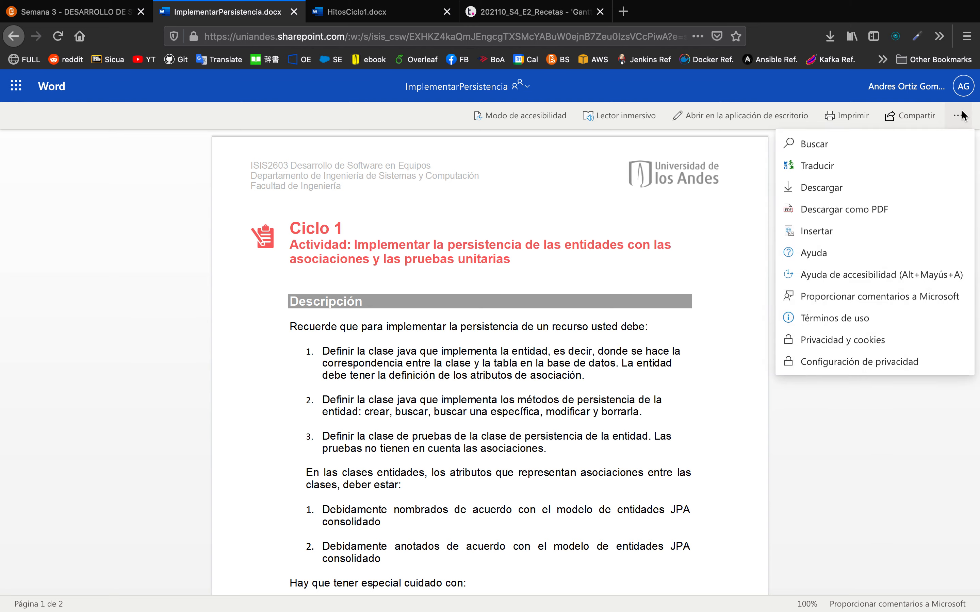
{"action": "left_click", "coordinate": [842, 209]}
{"action": "left_click", "coordinate": [498, 389]}
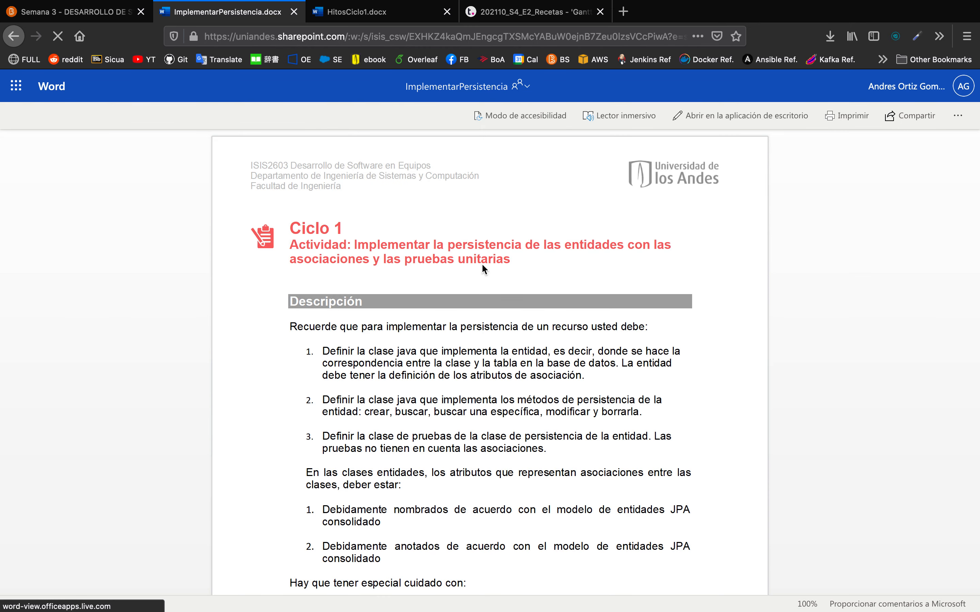
{"action": "left_click", "coordinate": [559, 145]}
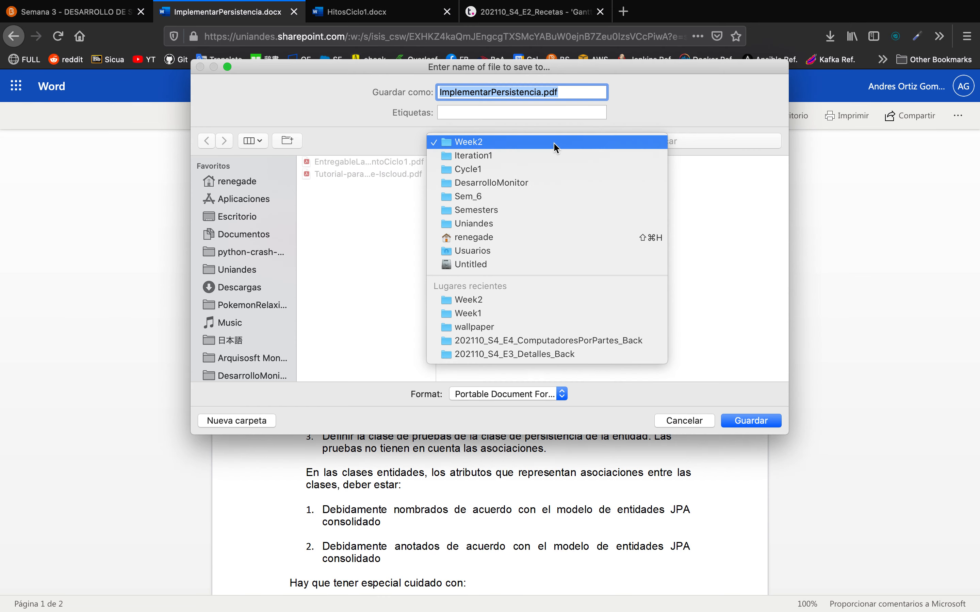
{"action": "left_click", "coordinate": [522, 155]}
{"action": "left_click", "coordinate": [624, 237]}
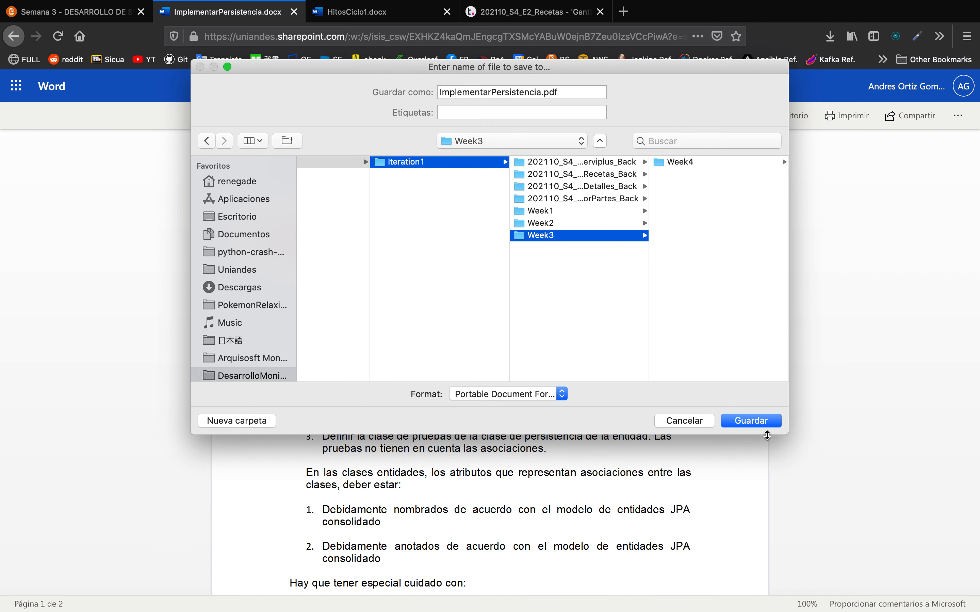
{"action": "left_click", "coordinate": [761, 414]}
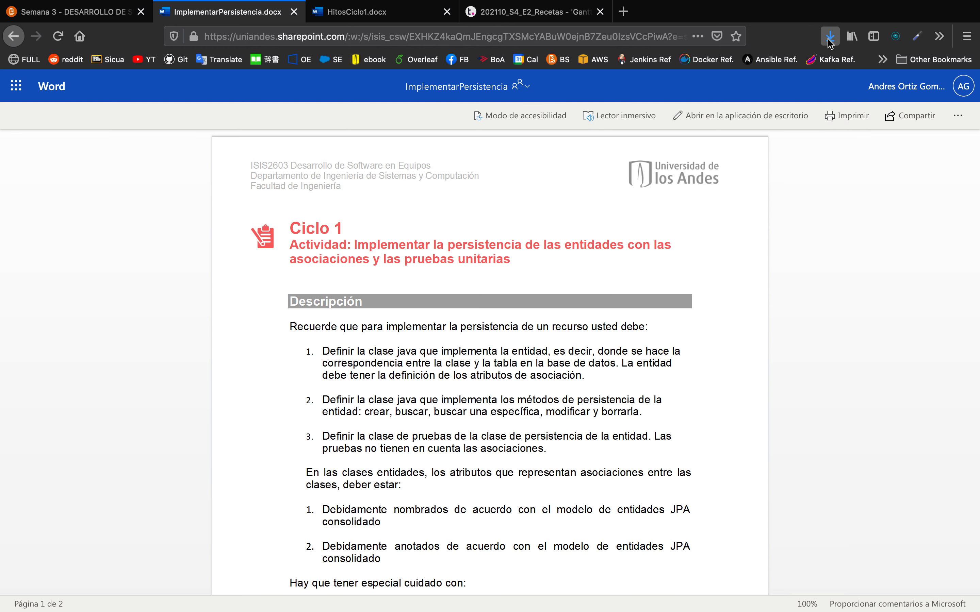
Review the ImplementarPersistencia activity document and add a task named Create Persistence models and tests to the Week 3 list.
{"action": "left_click", "coordinate": [367, 12]}
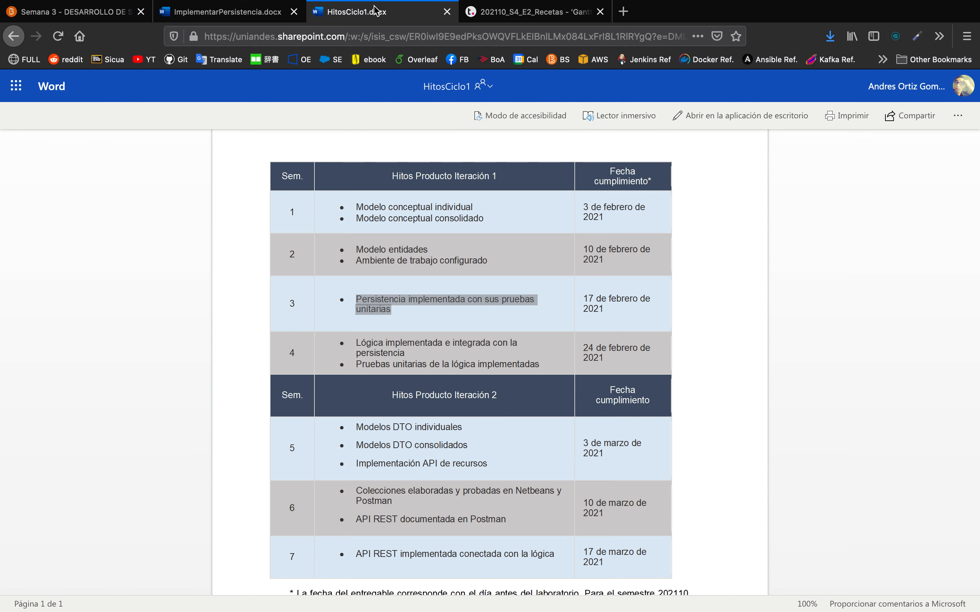
{"action": "left_click", "coordinate": [245, 20]}
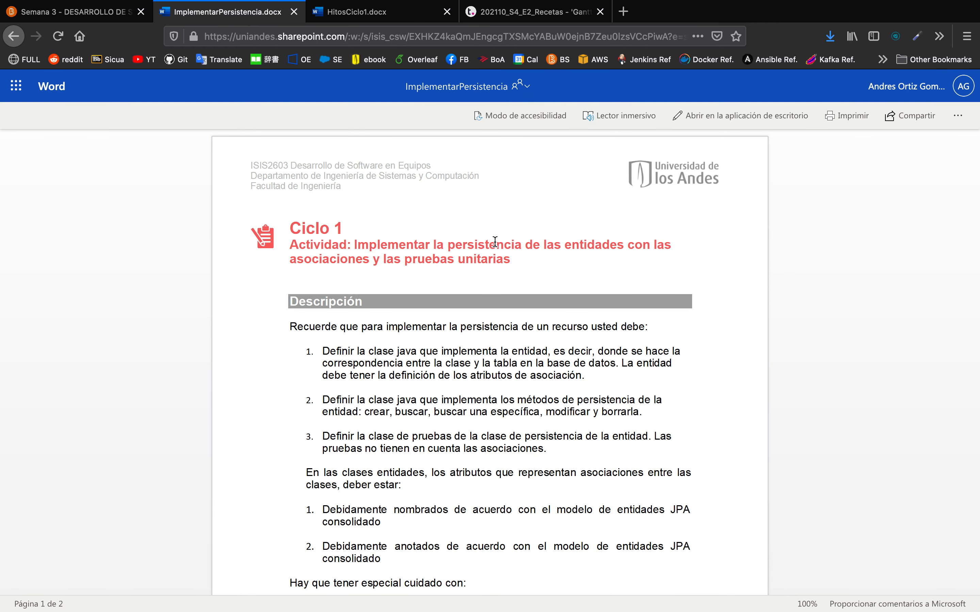
{"action": "scroll", "coordinate": [451, 378], "scroll_direction": "down", "scroll_amount": 10}
{"action": "scroll", "coordinate": [451, 378], "scroll_direction": "down", "scroll_amount": 3}
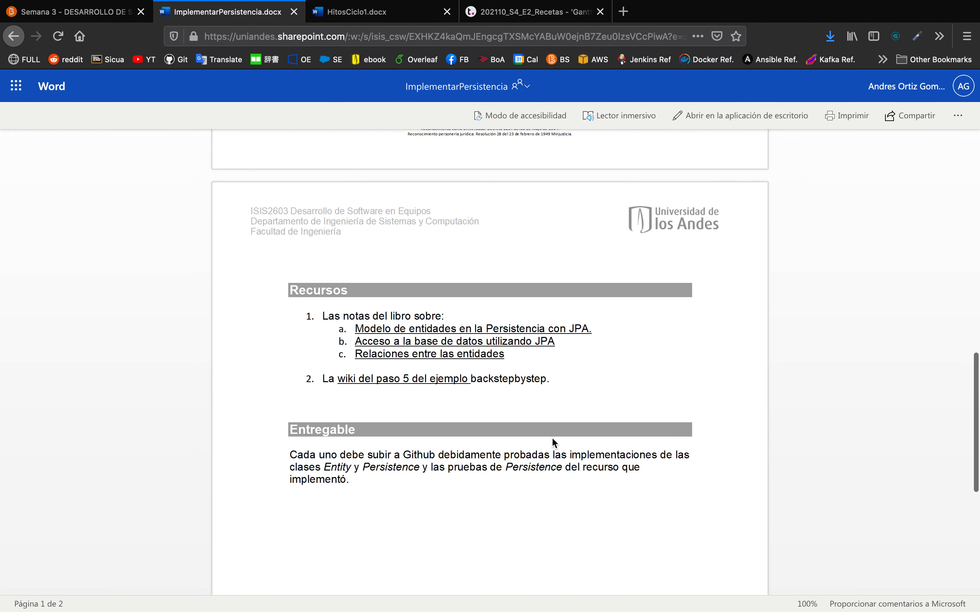
{"action": "scroll", "coordinate": [552, 441], "scroll_direction": "up", "scroll_amount": 12}
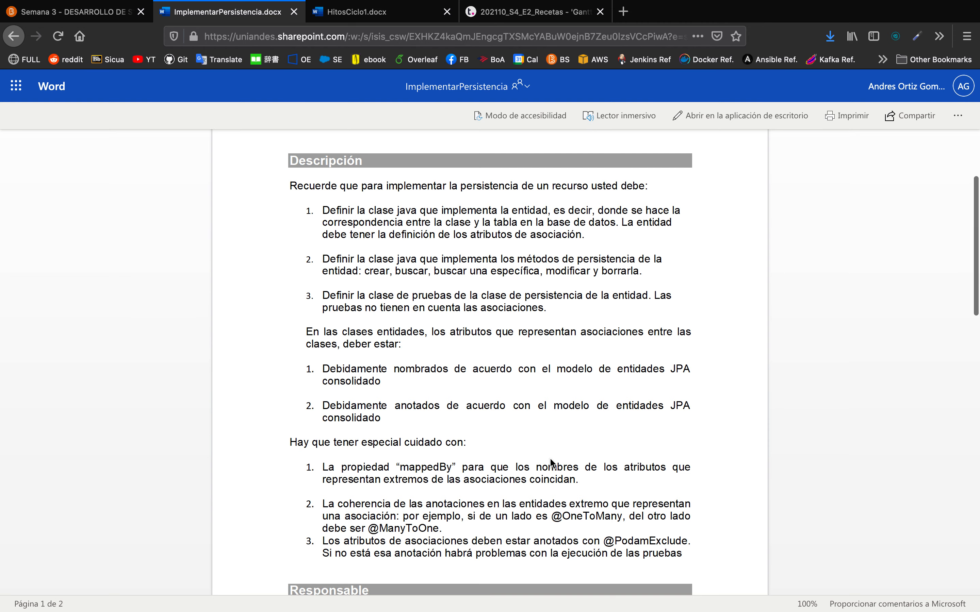
{"action": "left_click", "coordinate": [522, 11]}
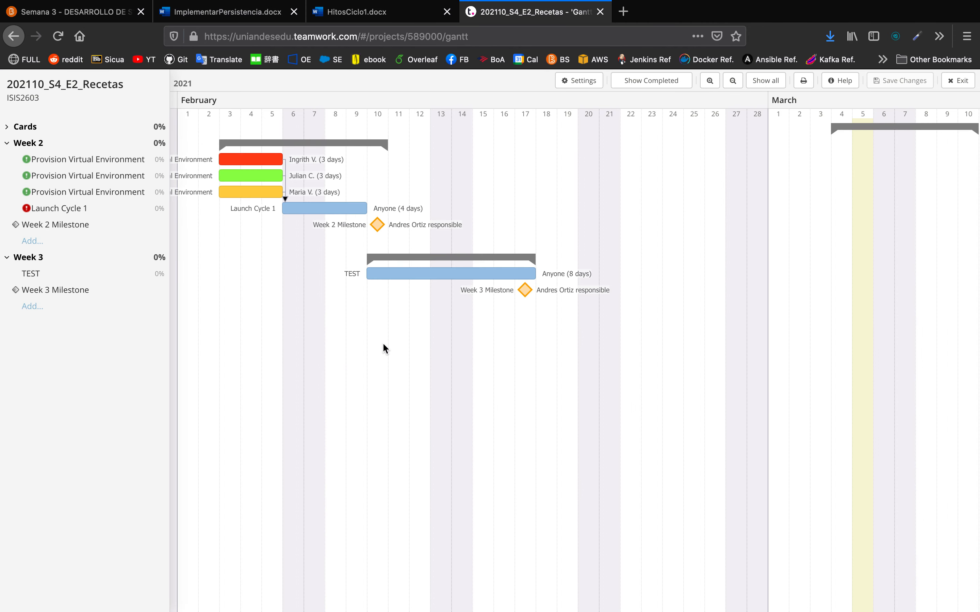
{"action": "left_click", "coordinate": [32, 306]}
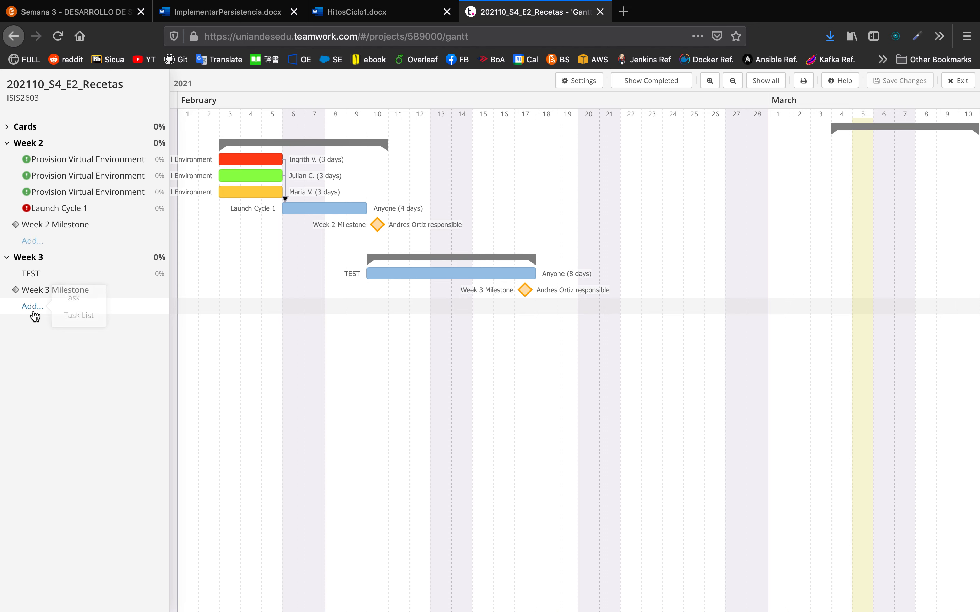
{"action": "mouse_move", "coordinate": [41, 306]}
{"action": "left_click", "coordinate": [72, 298]}
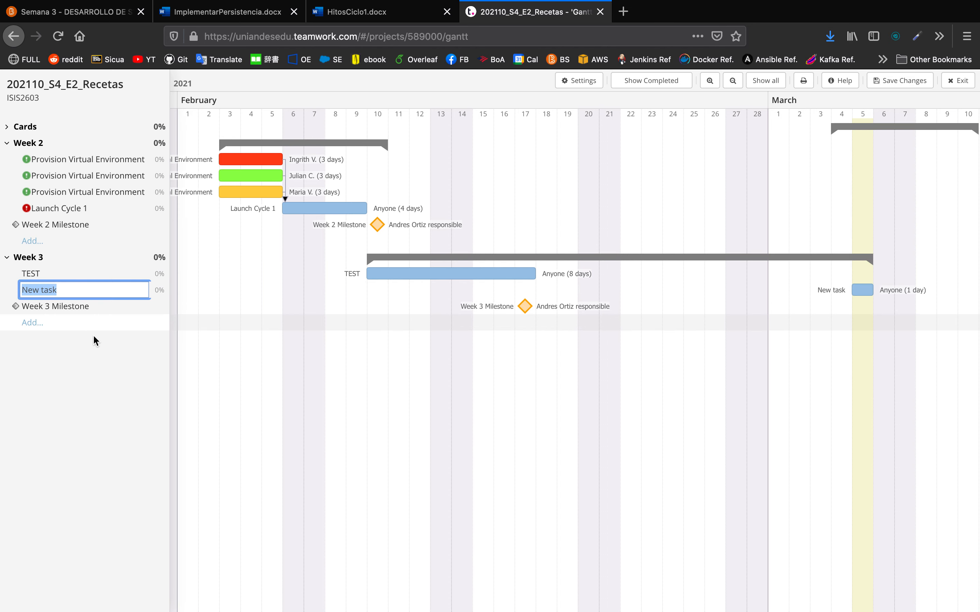
{"action": "type", "text": "Create"}
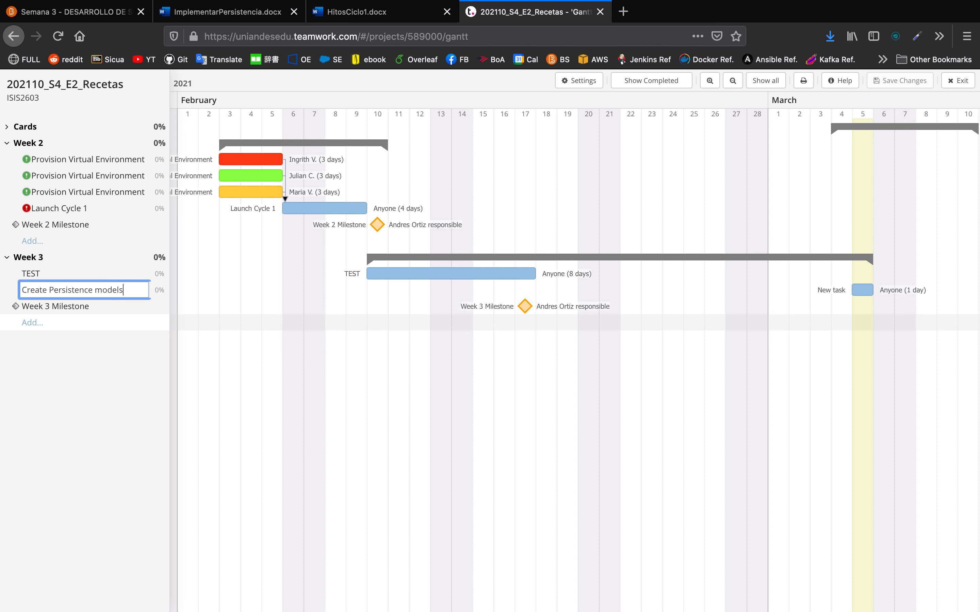
{"action": "type", "text": "d tests"}
{"action": "key", "text": "Return"}
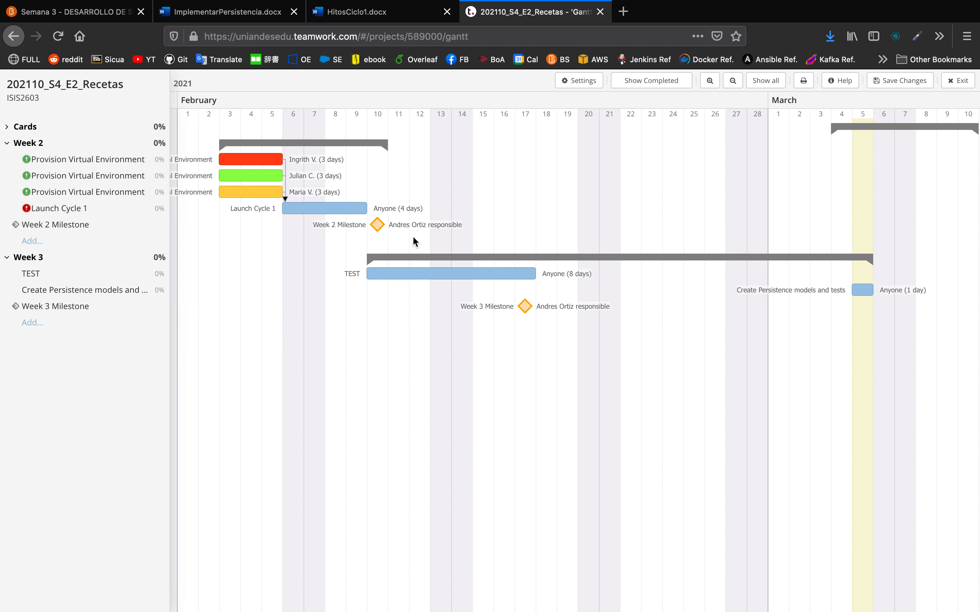
{"action": "left_click", "coordinate": [829, 36]}
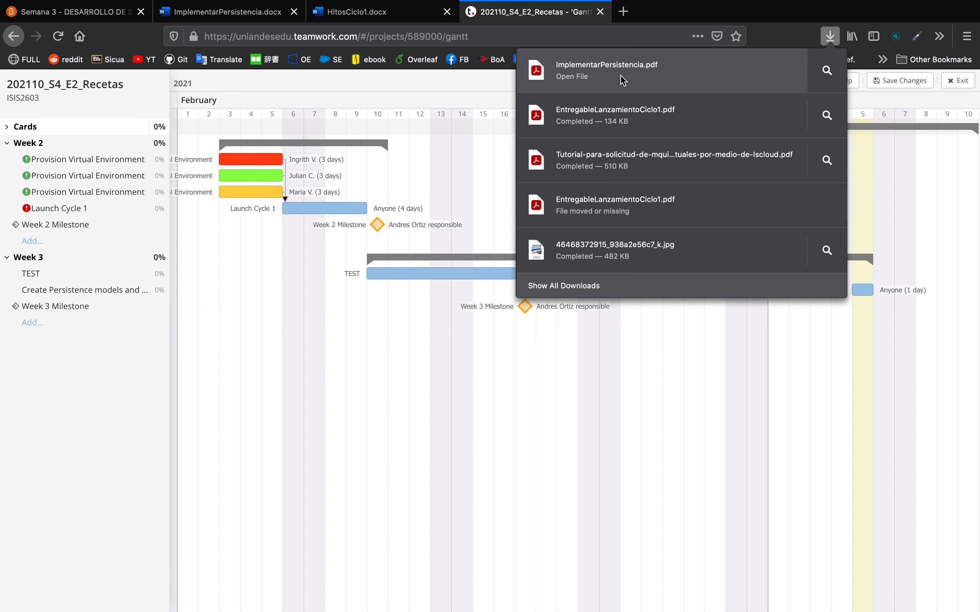
{"action": "left_click", "coordinate": [454, 372]}
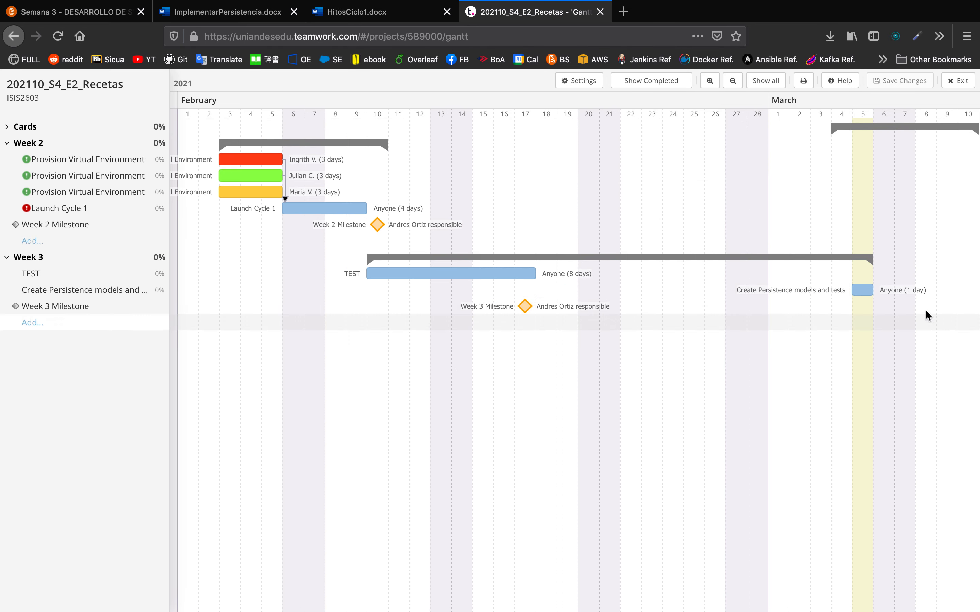
Open the Create Persistence models and tests task for editing and assign it to the first listed member of 202110_S4_E2.
{"action": "left_click", "coordinate": [903, 291]}
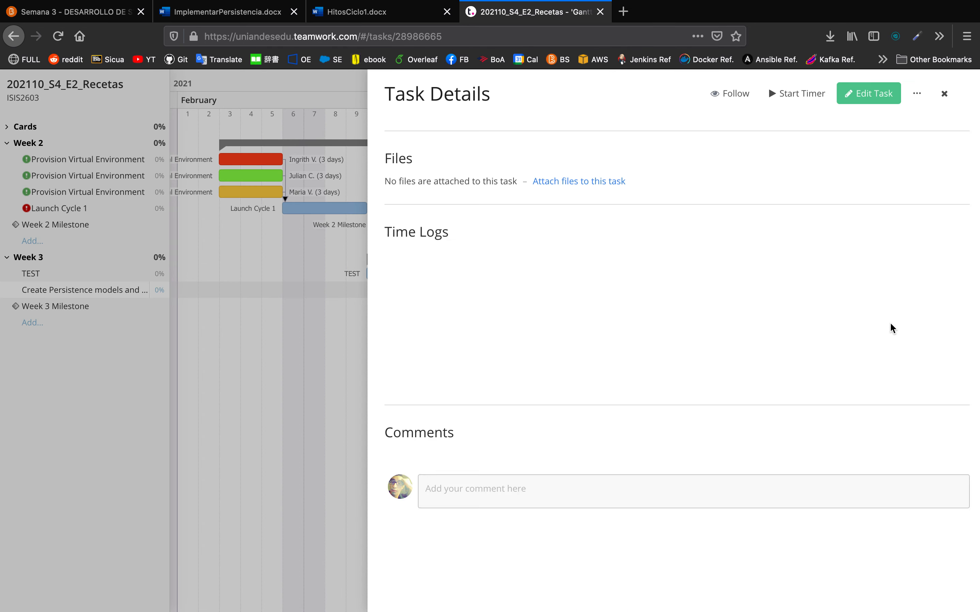
{"action": "left_click", "coordinate": [390, 135]}
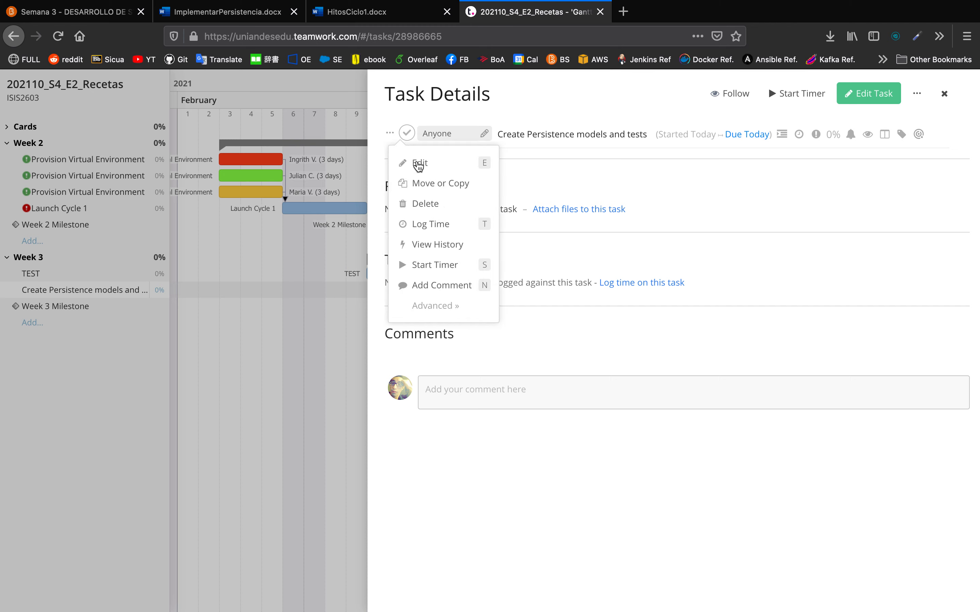
{"action": "left_click", "coordinate": [432, 166]}
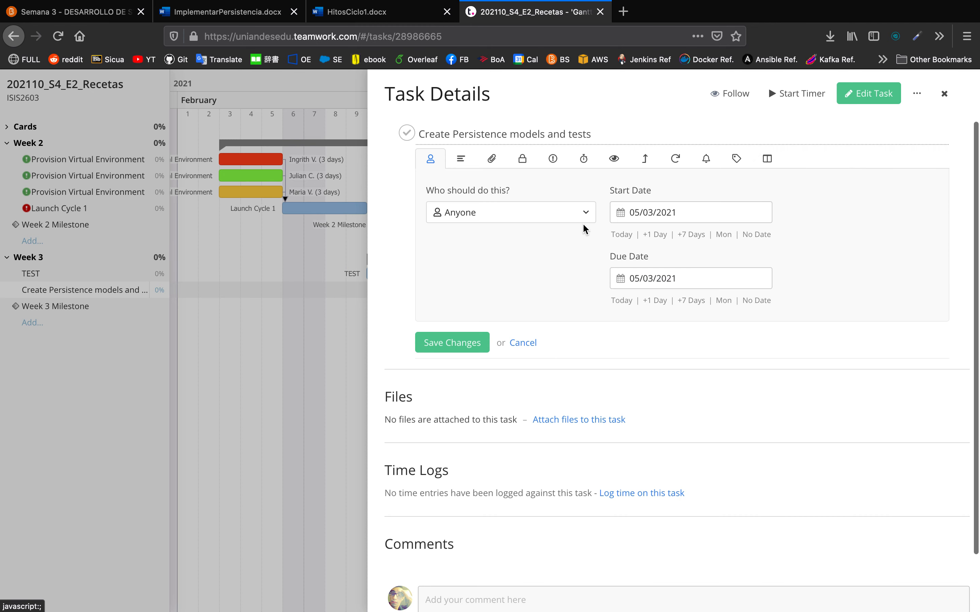
{"action": "left_click", "coordinate": [583, 214]}
{"action": "left_click", "coordinate": [505, 386]}
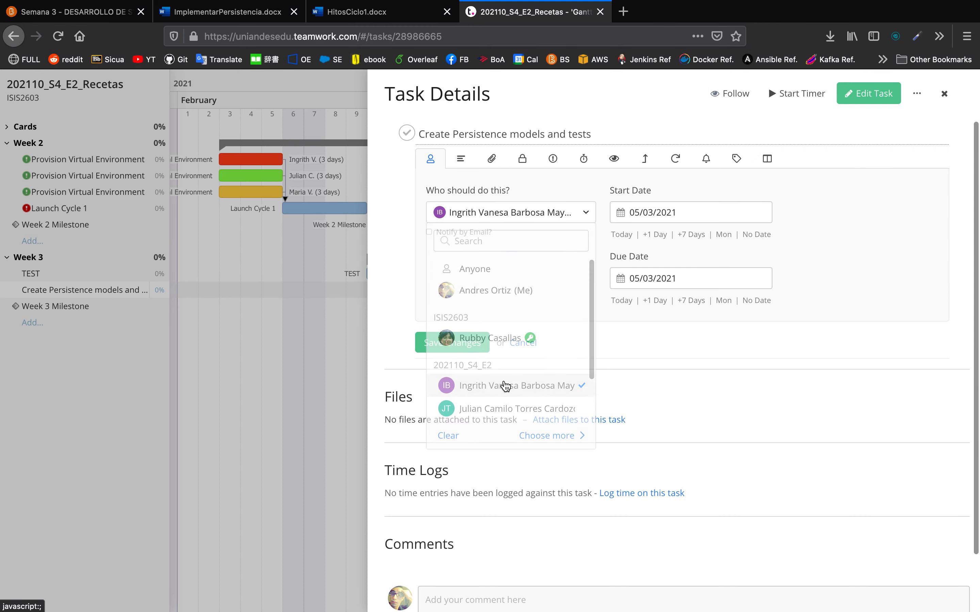
Set the persistence task's start date to 10/02/2021 and its due date to 15/03/2021.
{"action": "left_click", "coordinate": [653, 212]}
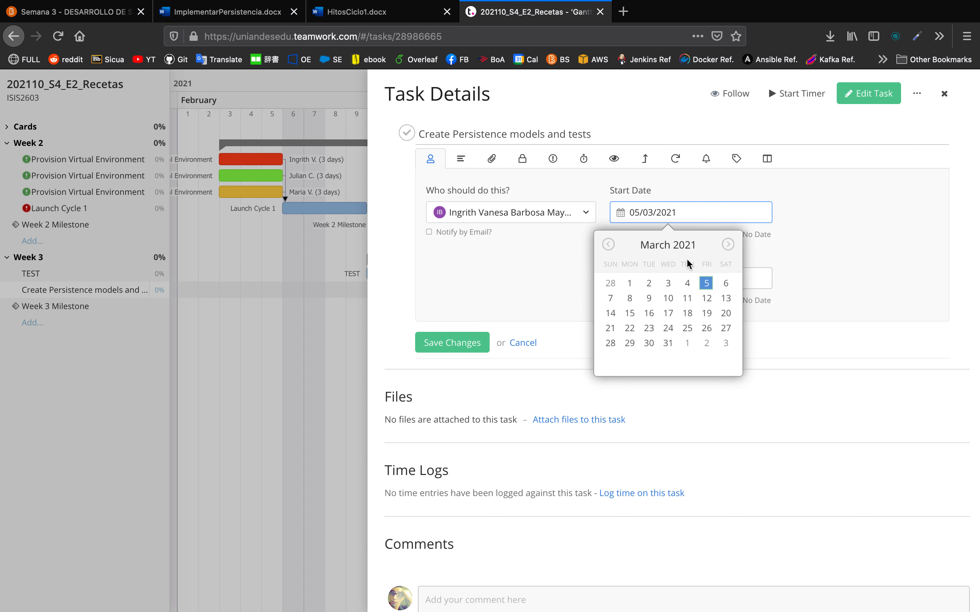
{"action": "left_click", "coordinate": [609, 244]}
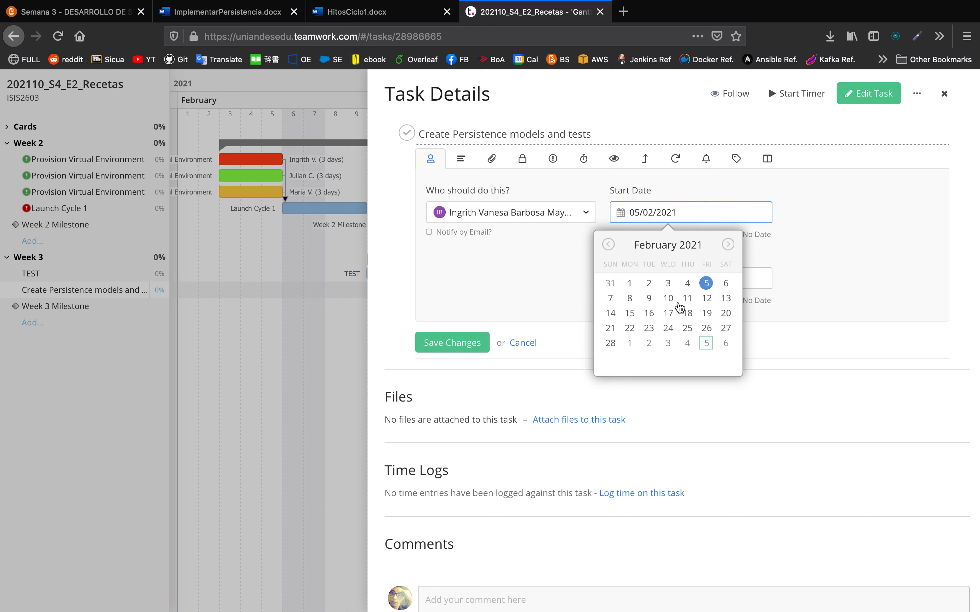
{"action": "left_click", "coordinate": [687, 300]}
{"action": "left_click", "coordinate": [670, 299]}
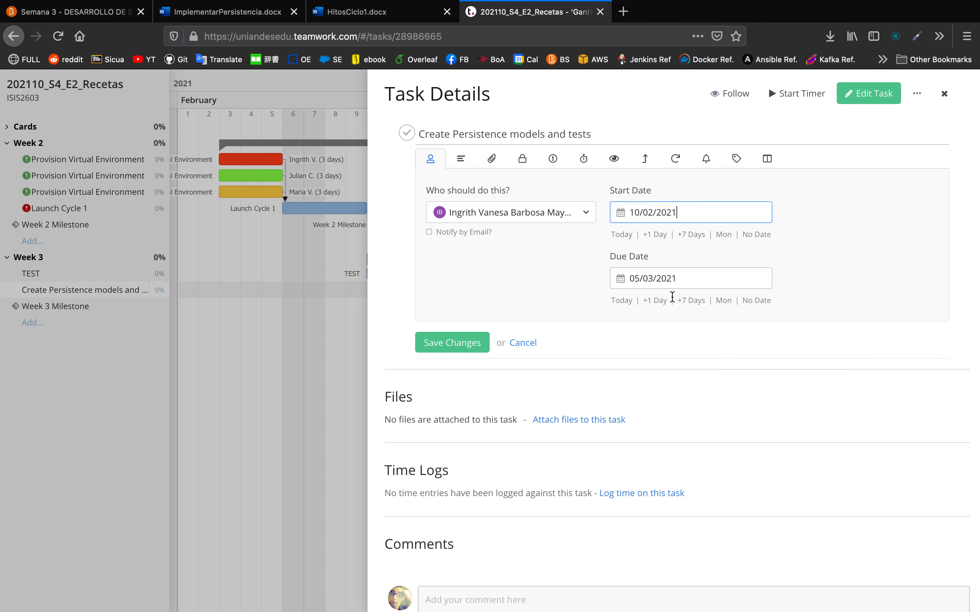
{"action": "left_click", "coordinate": [680, 286]}
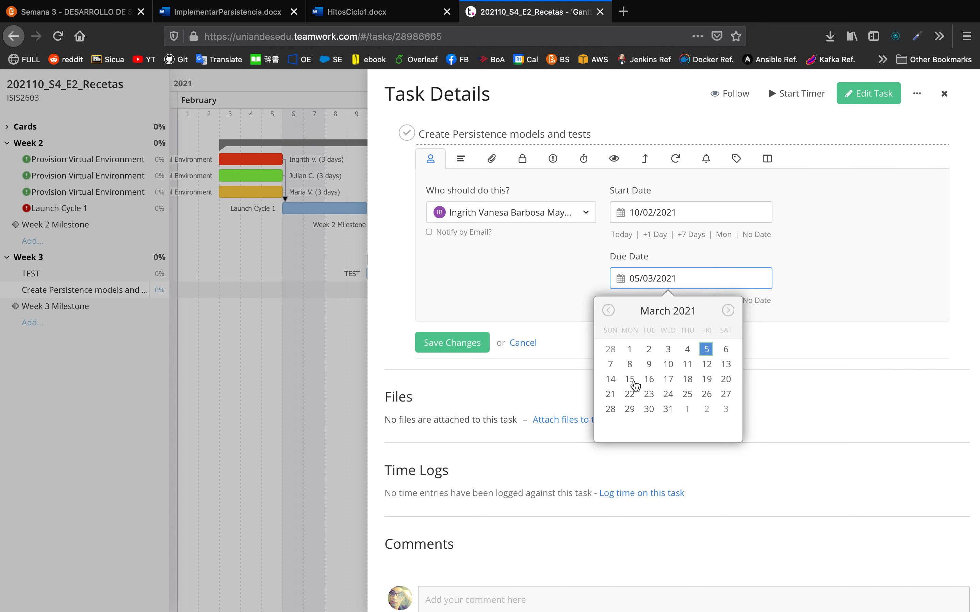
{"action": "left_click", "coordinate": [632, 383]}
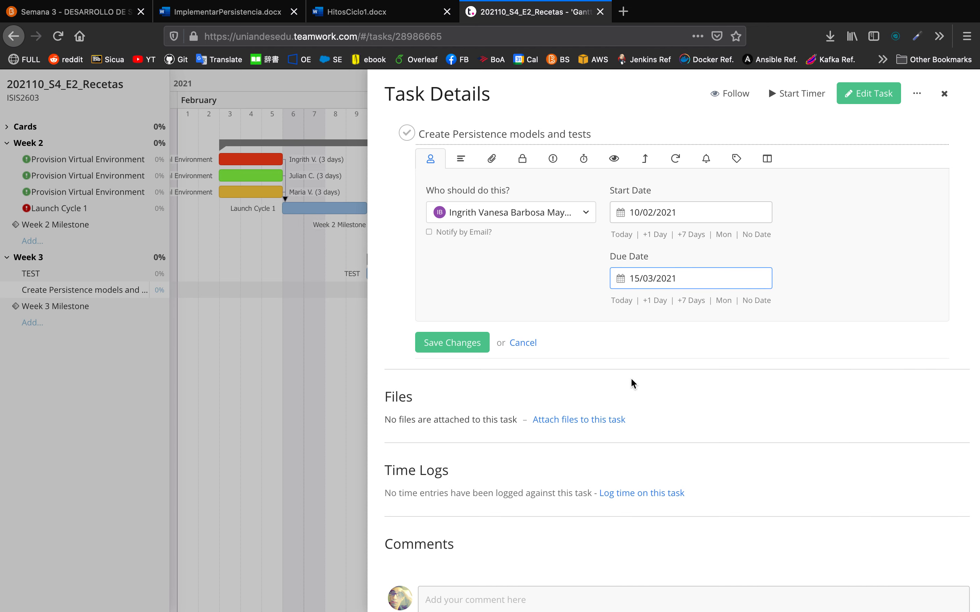
Give the persistence task the description "Finish implementing persistence for Class A, Class B and Class C.".
{"action": "left_click", "coordinate": [462, 159]}
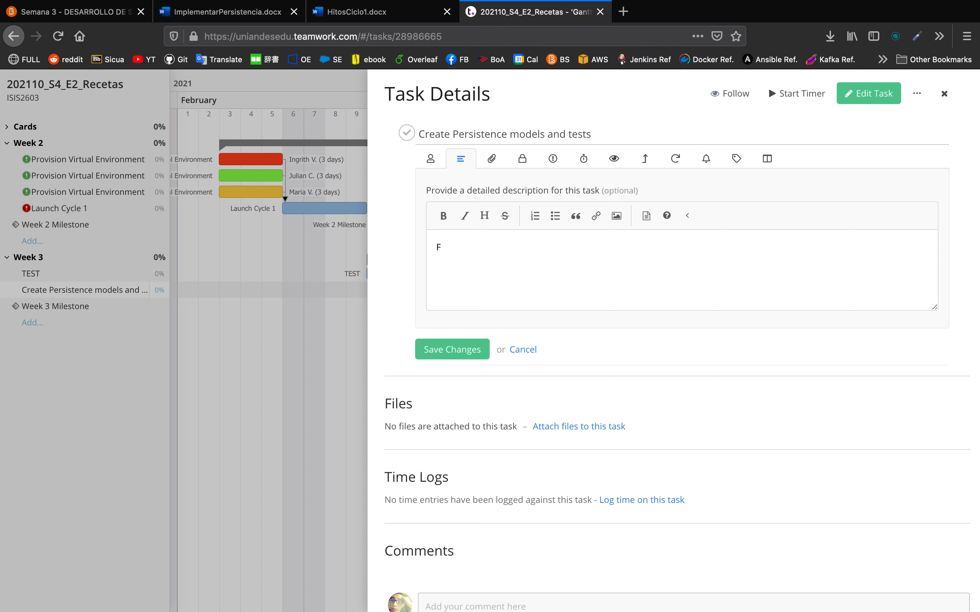
{"action": "type", "text": "Finish implementeing persist"}
{"action": "type", "text": "ence for Class A, Class B, Class C."}
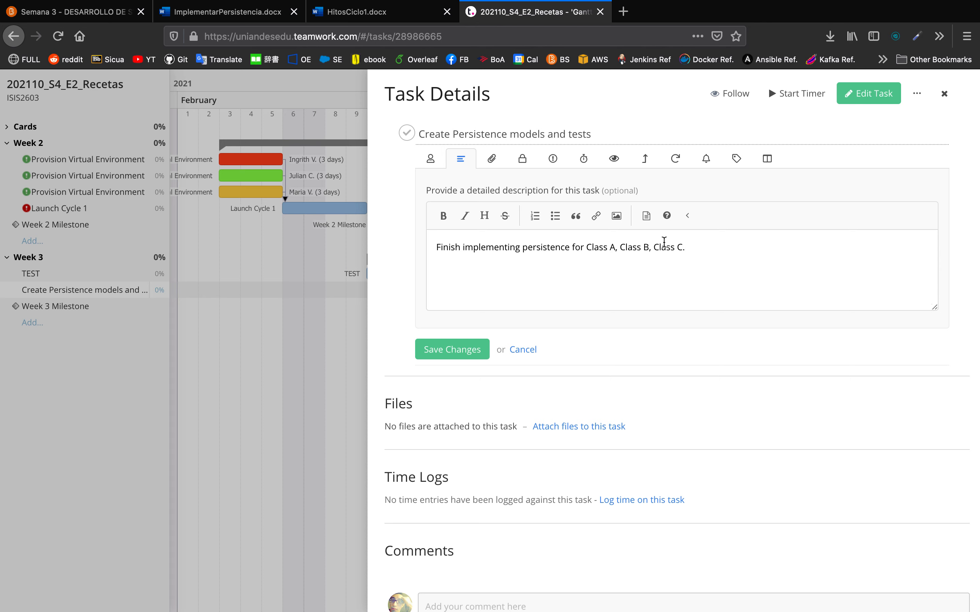
{"action": "type", "text": "and"}
Attach the ImplementarPersistencia PDF from the Week3 folder to the persistence task.
{"action": "left_click", "coordinate": [492, 159]}
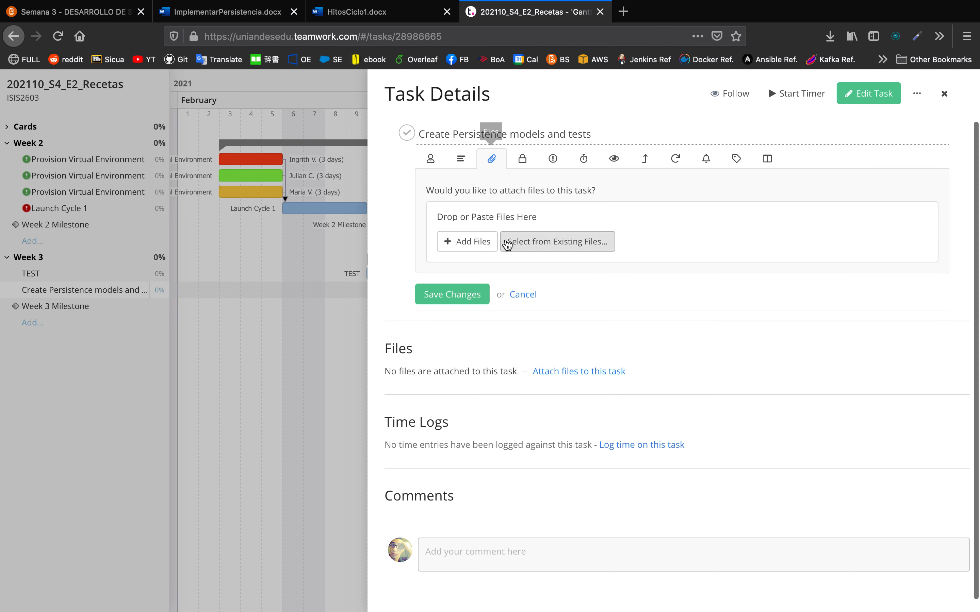
{"action": "left_click", "coordinate": [449, 241]}
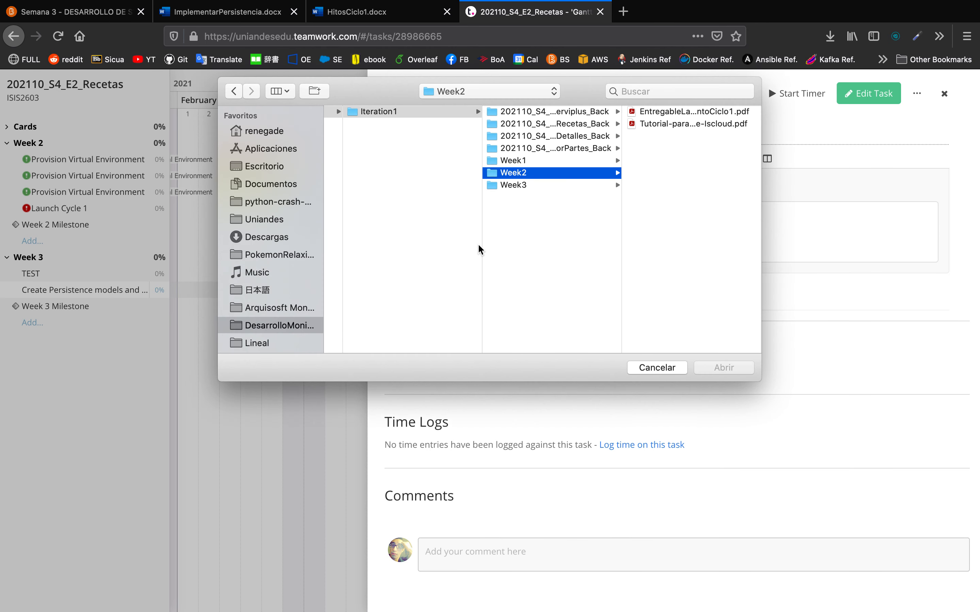
{"action": "left_click", "coordinate": [546, 186]}
{"action": "double_click", "coordinate": [671, 112]}
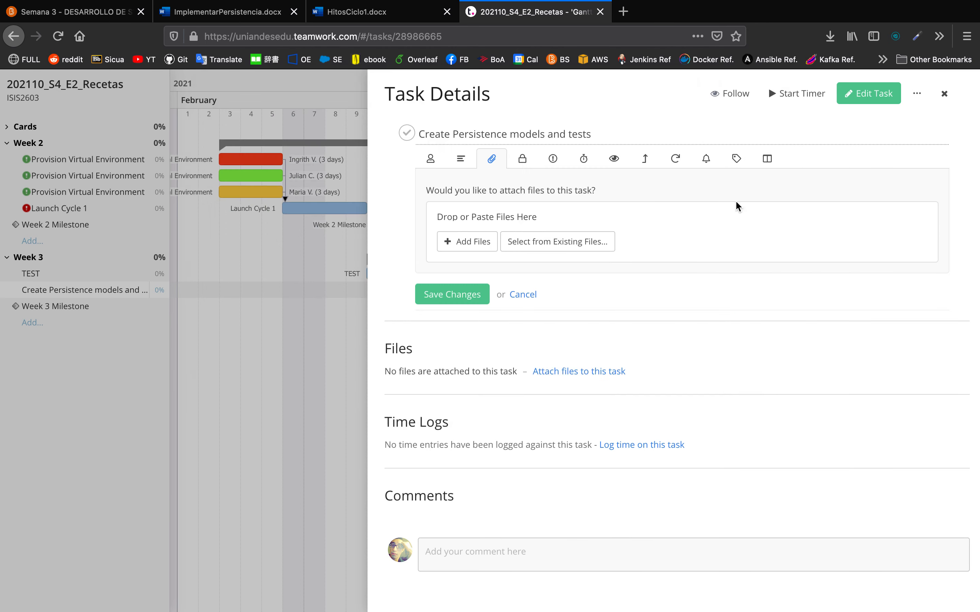
Make the persistence task visible to everybody on the project and save the task.
{"action": "left_click", "coordinate": [522, 166]}
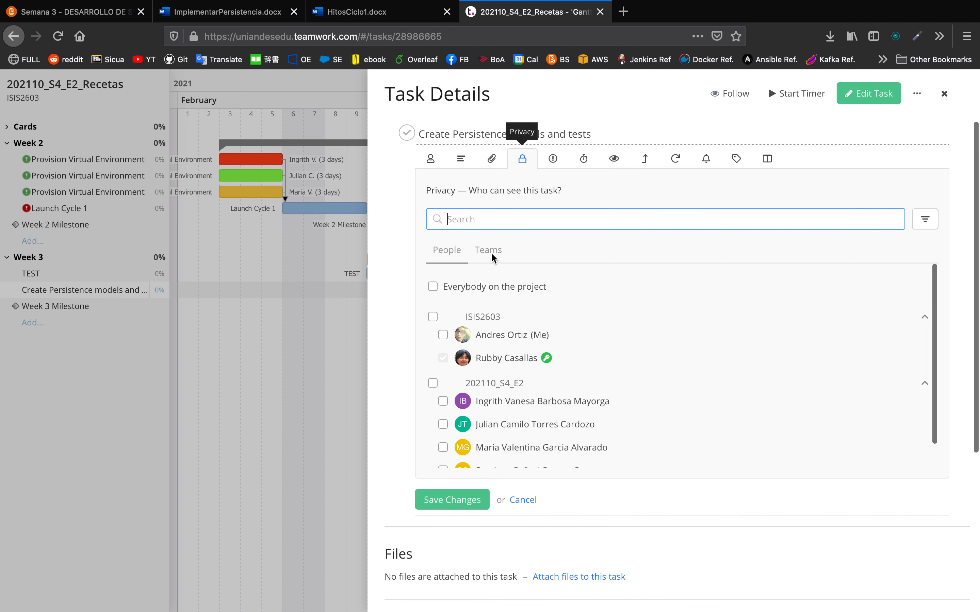
{"action": "left_click", "coordinate": [433, 287]}
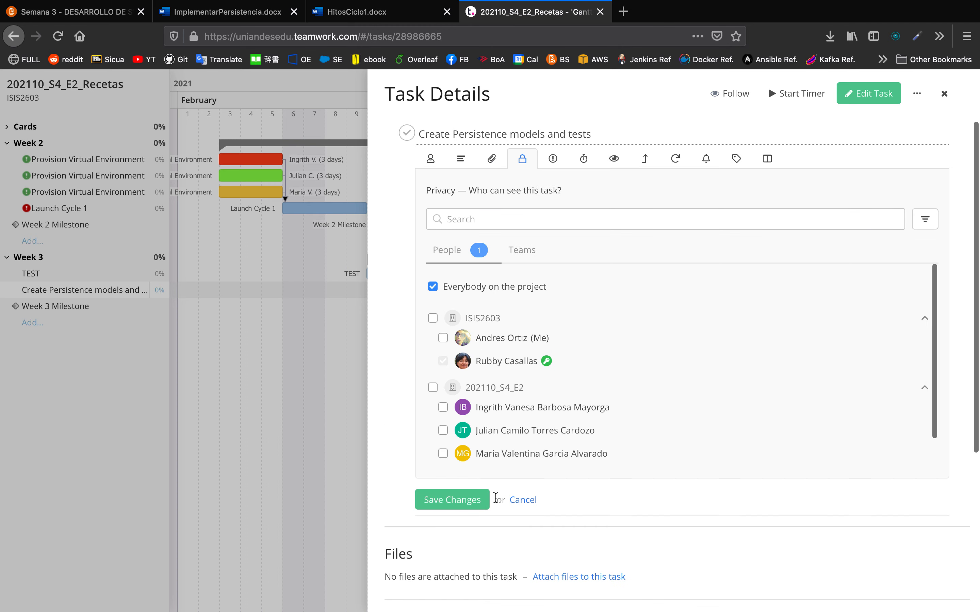
{"action": "left_click", "coordinate": [462, 502]}
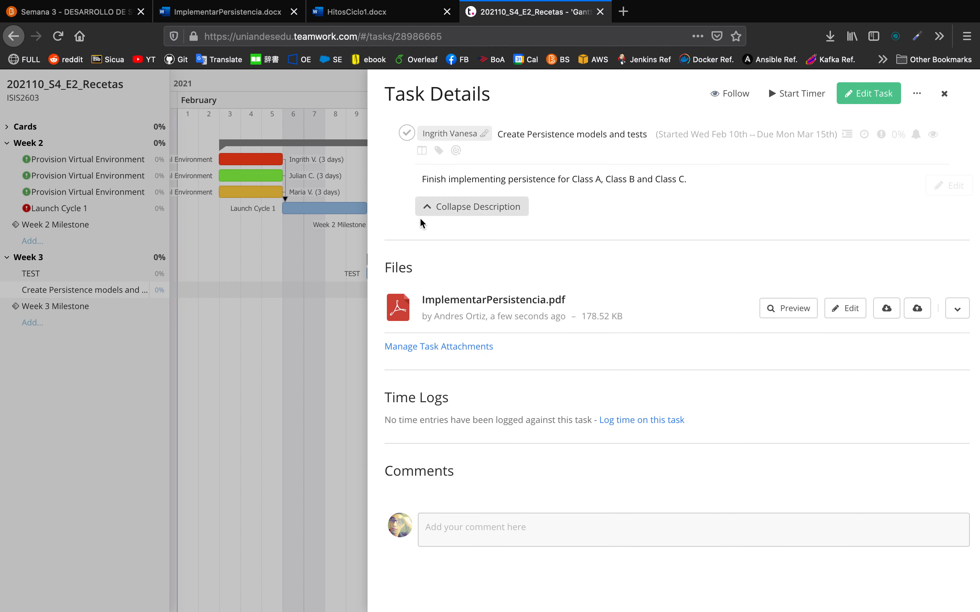
Reopen the persistence task for editing and set its priority to Medium and its estimated time to 5 hours.
{"action": "left_click", "coordinate": [397, 137]}
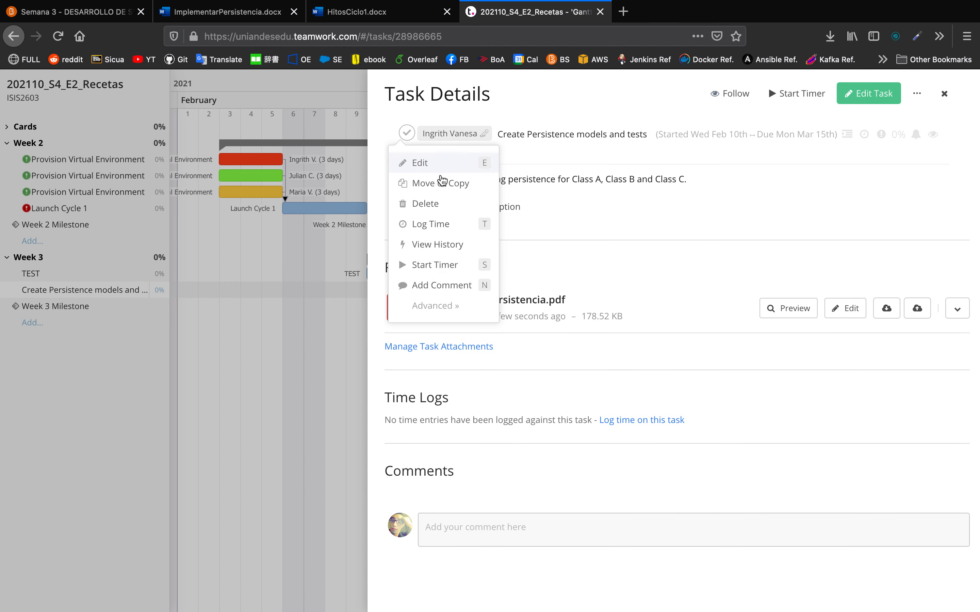
{"action": "key", "text": "e"}
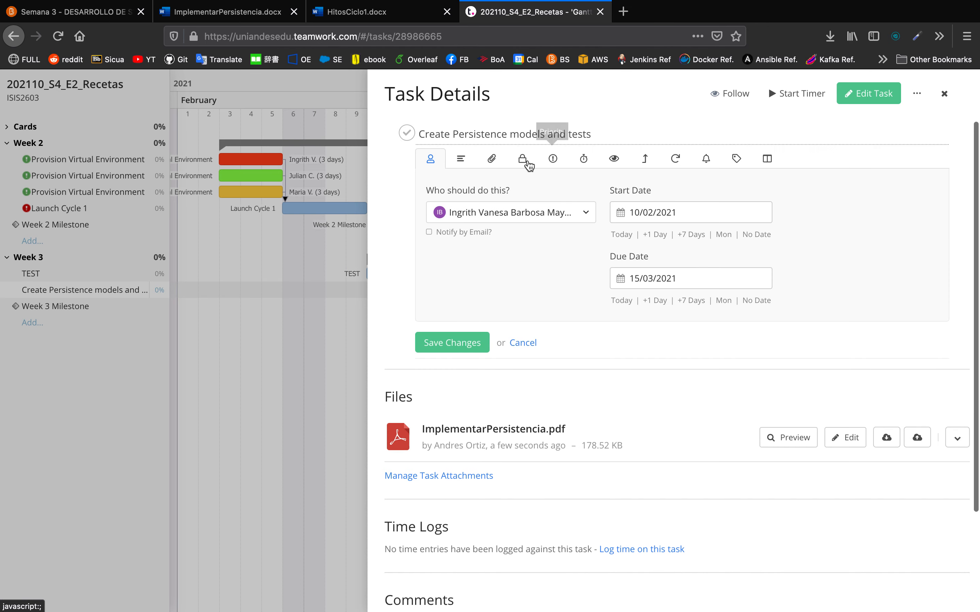
{"action": "left_click", "coordinate": [551, 162]}
{"action": "left_click", "coordinate": [571, 212]}
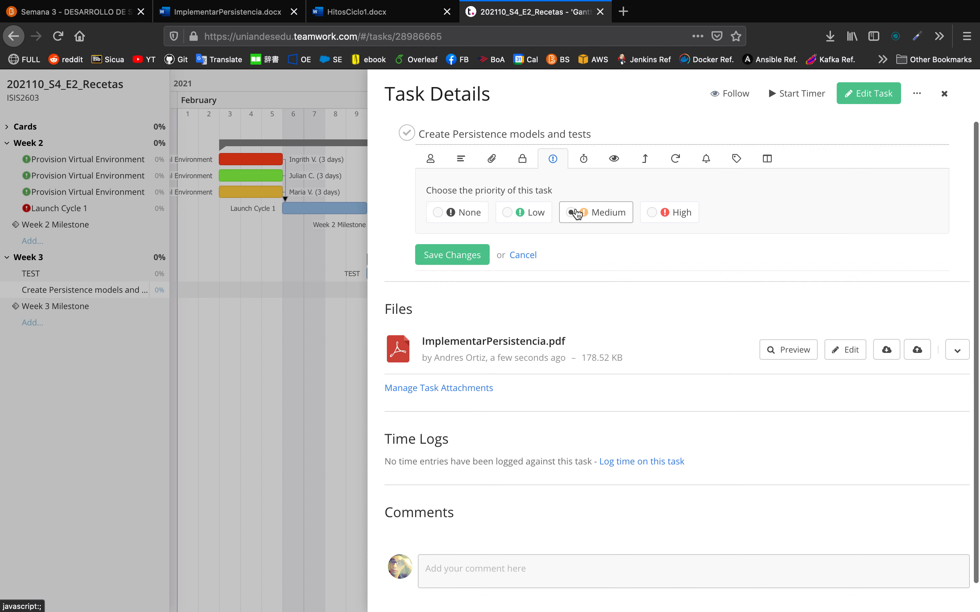
{"action": "left_click", "coordinate": [583, 158]}
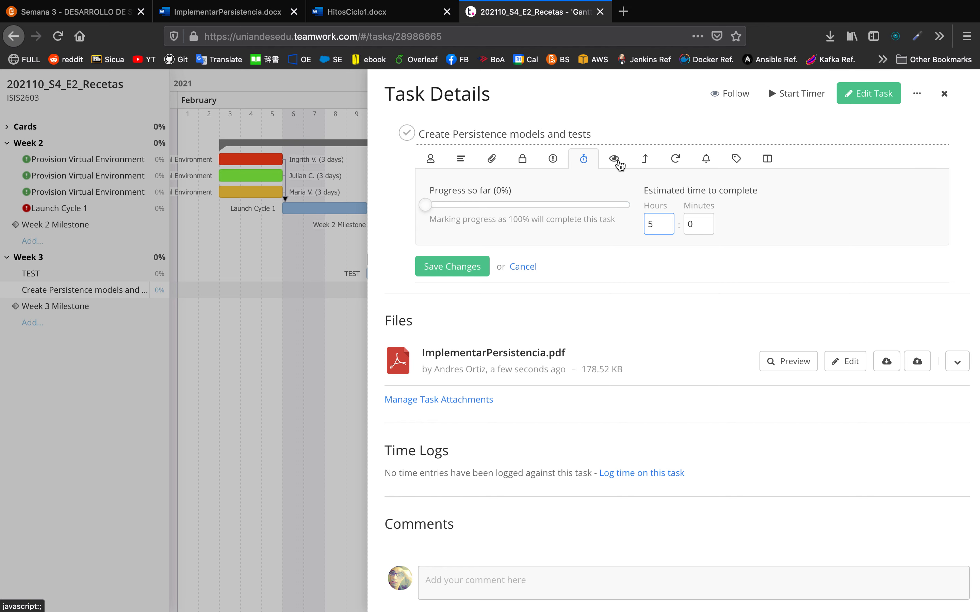
Add the whole 202110_S4_E2 group to the notification recipients of the persistence task and check its predecessor tasks.
{"action": "left_click", "coordinate": [615, 160]}
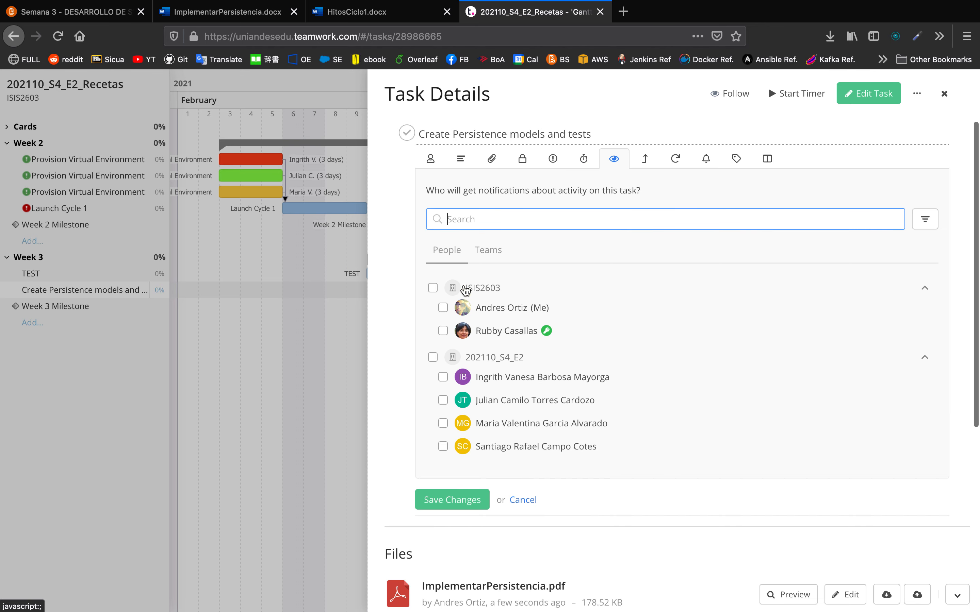
{"action": "left_click", "coordinate": [433, 357]}
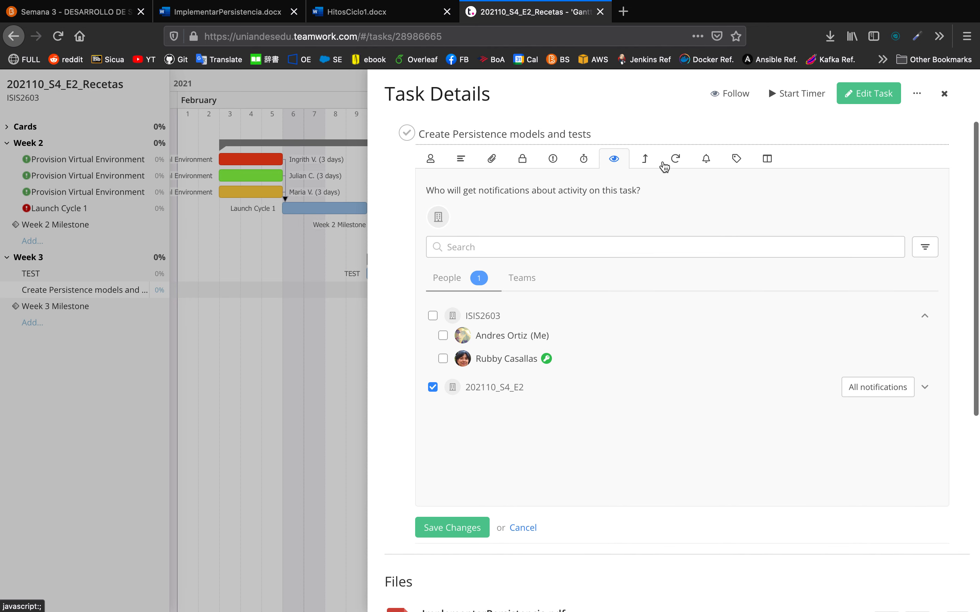
{"action": "left_click", "coordinate": [646, 160]}
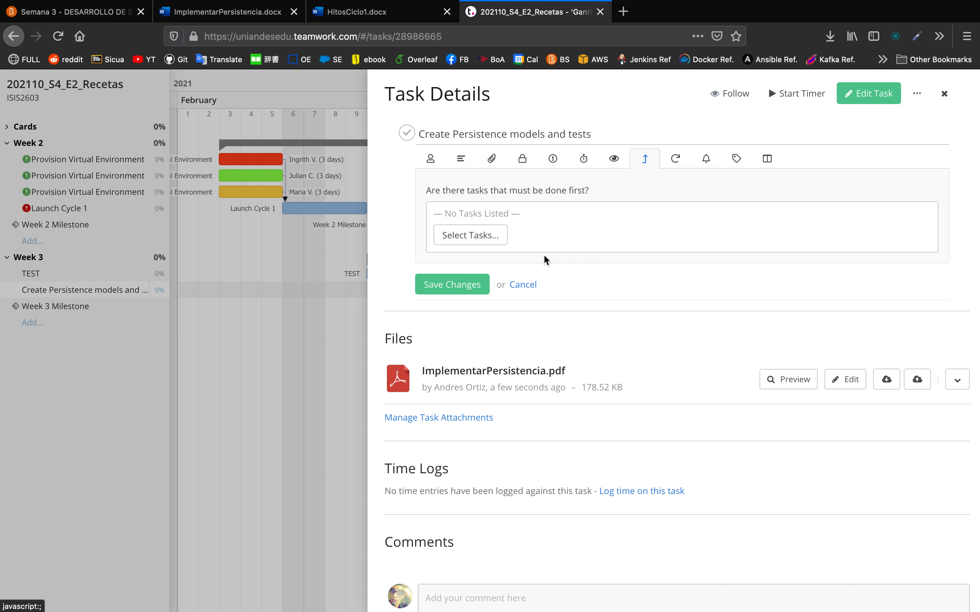
Tag the persistence task with C1 and Iteración 1 and save the changes.
{"action": "left_click", "coordinate": [738, 160]}
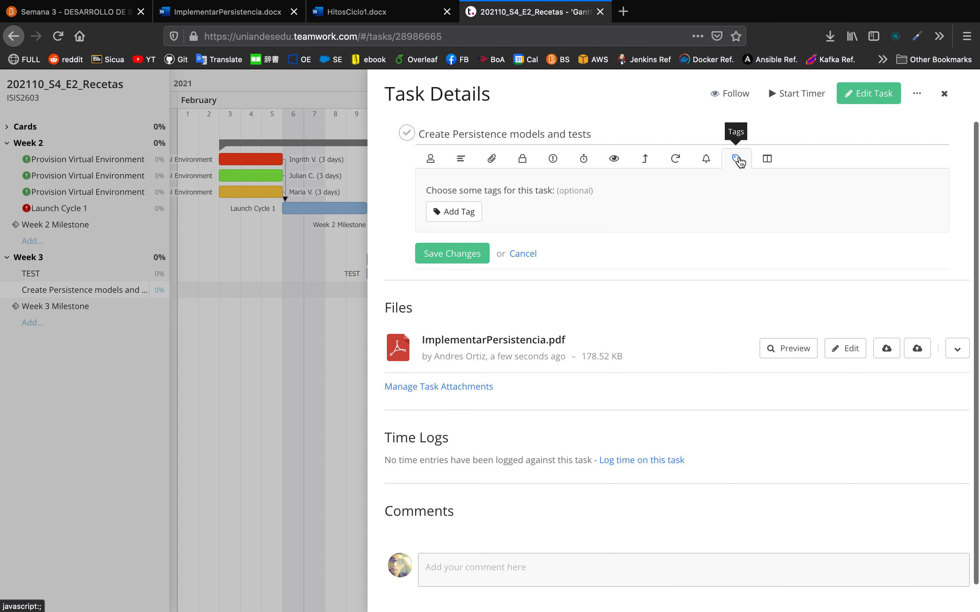
{"action": "left_click", "coordinate": [453, 211]}
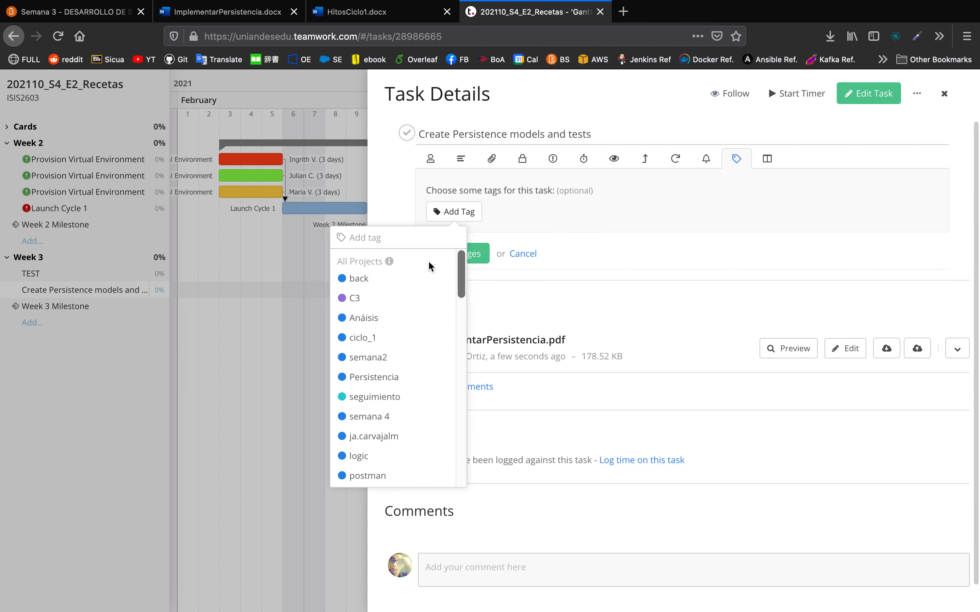
{"action": "type", "text": "C1"}
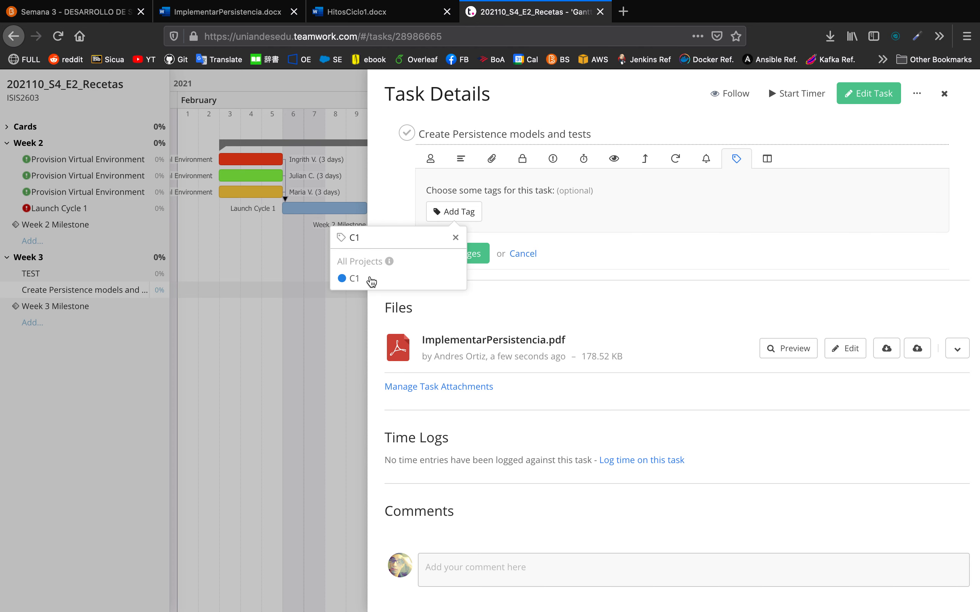
{"action": "left_click", "coordinate": [372, 280]}
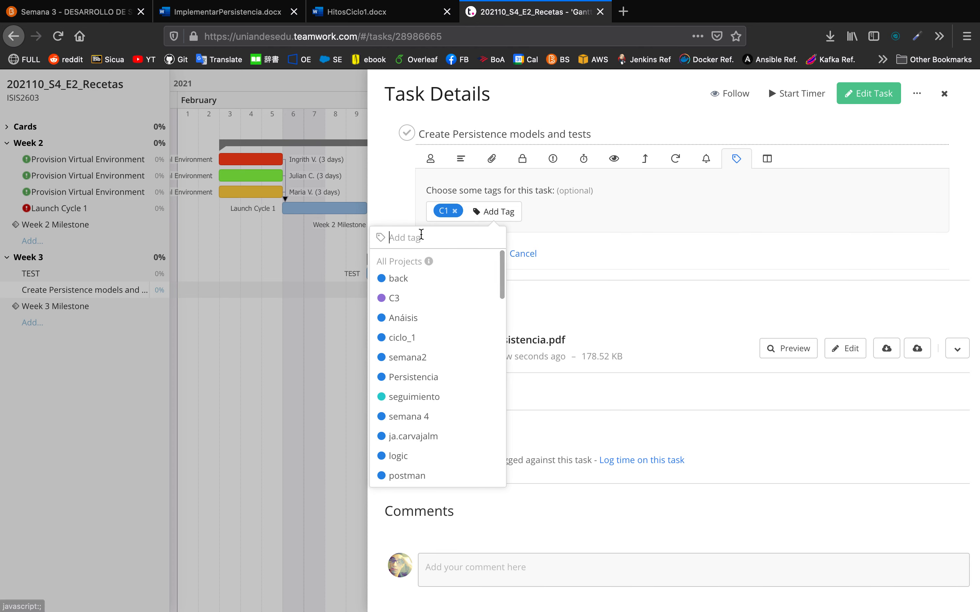
{"action": "type", "text": "Iter"}
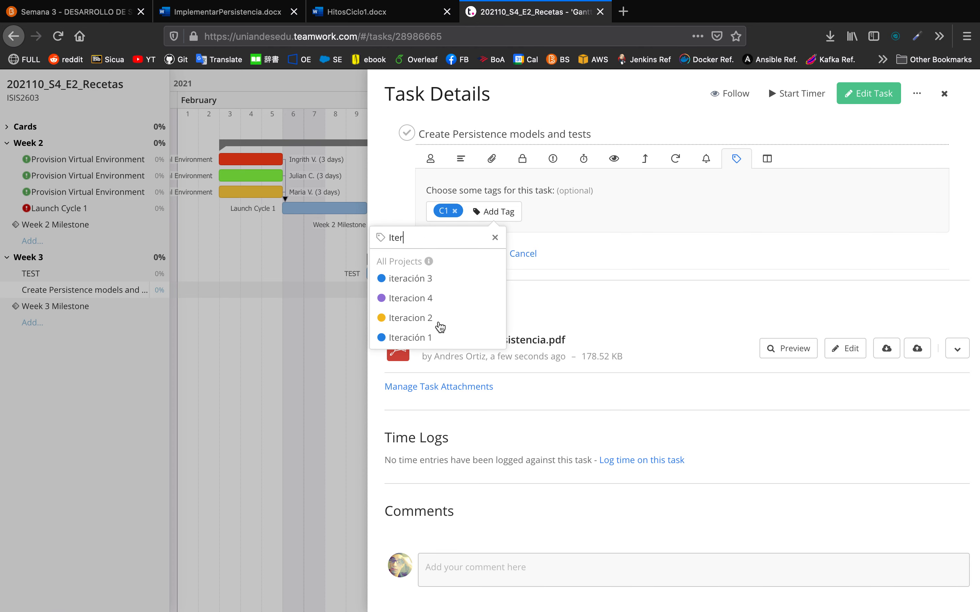
{"action": "left_click", "coordinate": [437, 341]}
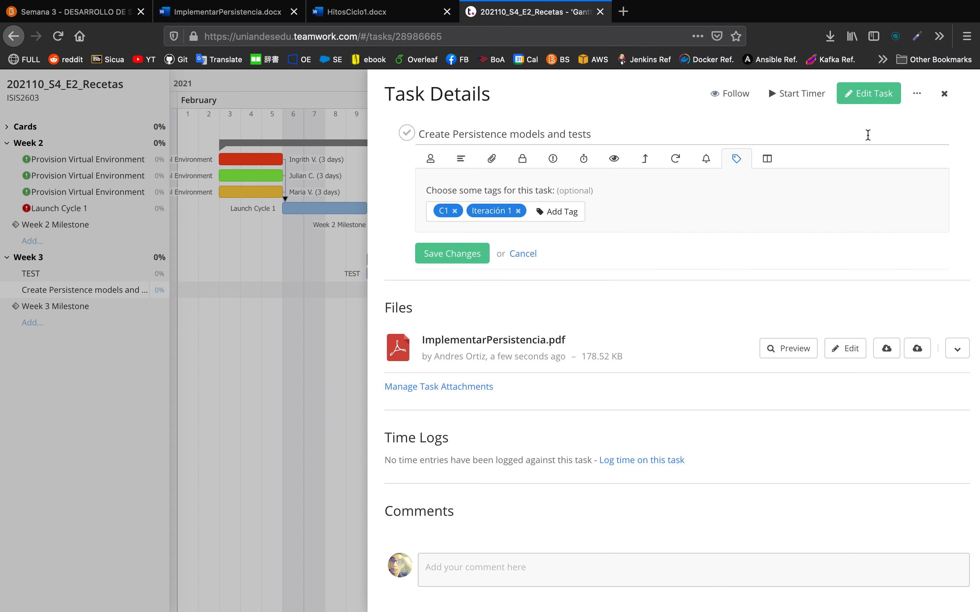
{"action": "left_click", "coordinate": [465, 254]}
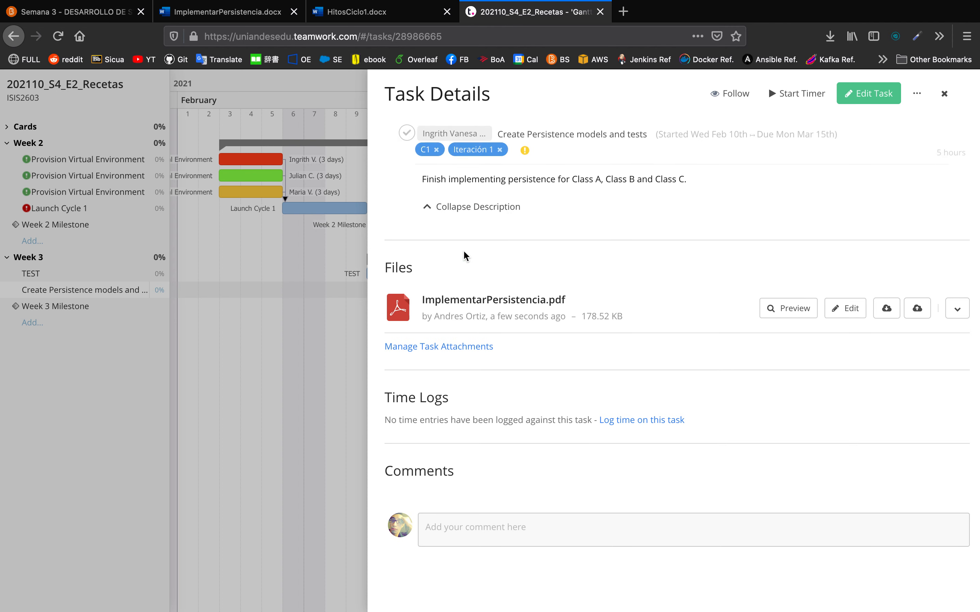
Set the due date of the Create Persistence models and tests task to 15/02/2021 and save the change.
{"action": "left_click", "coordinate": [944, 95]}
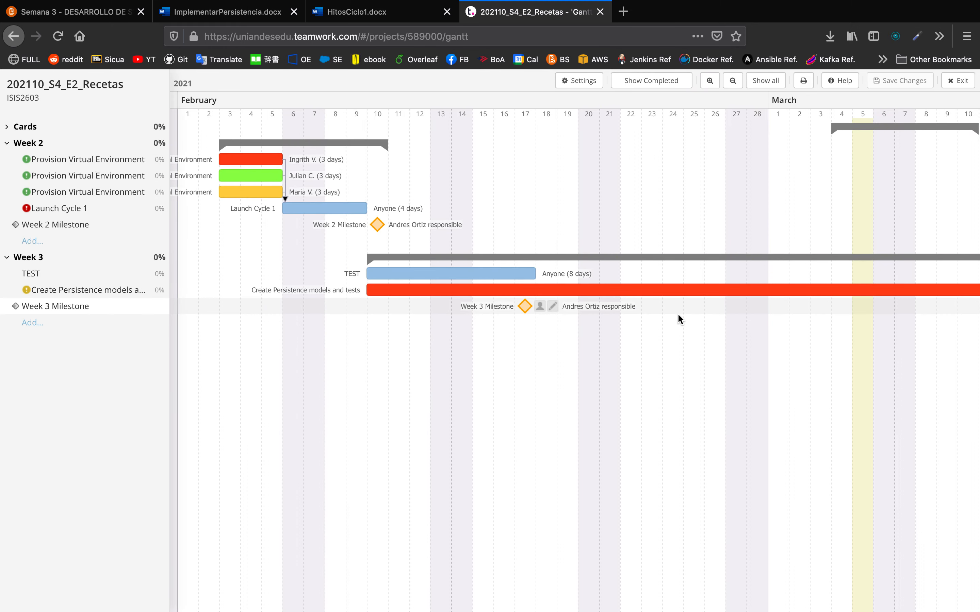
{"action": "left_click_drag", "start_coordinate": [692, 311], "coordinate": [478, 336]}
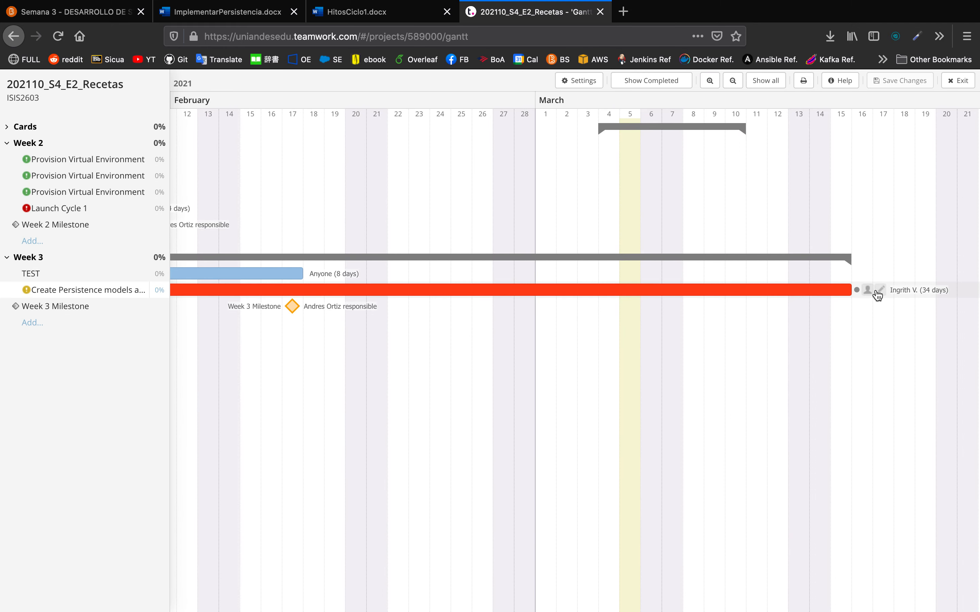
{"action": "left_click", "coordinate": [876, 291]}
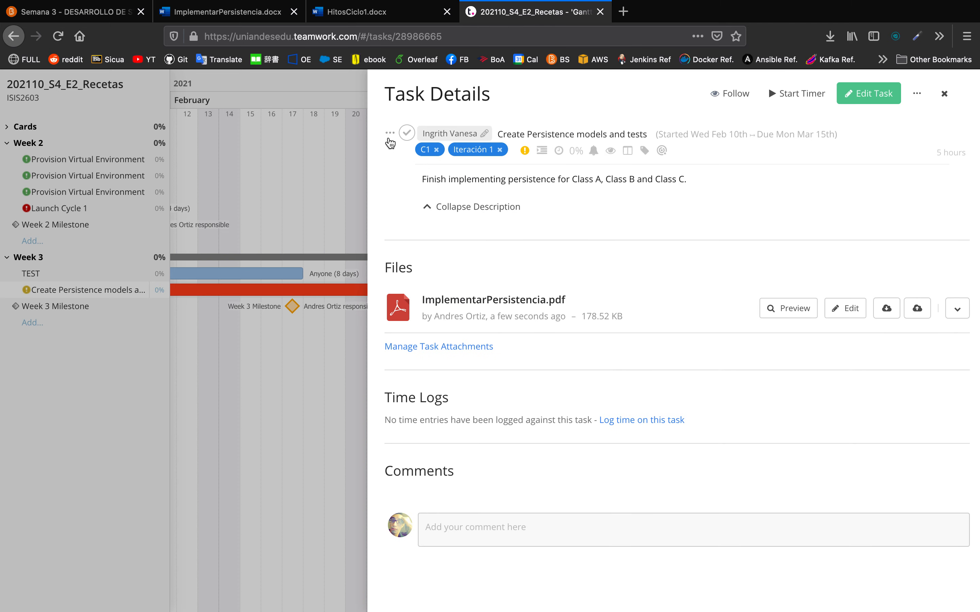
{"action": "left_click", "coordinate": [389, 140]}
{"action": "left_click", "coordinate": [438, 169]}
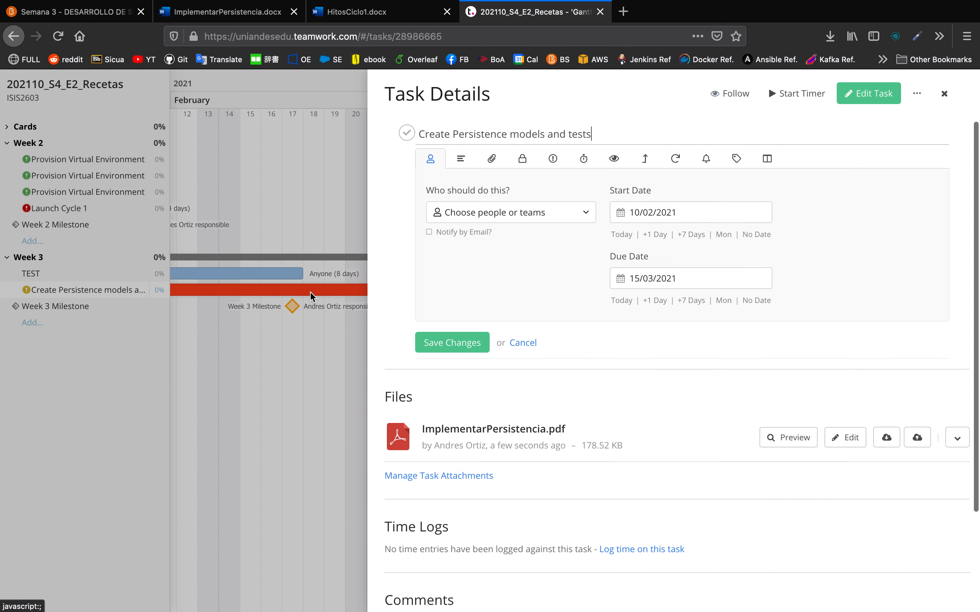
{"action": "left_click", "coordinate": [672, 279]}
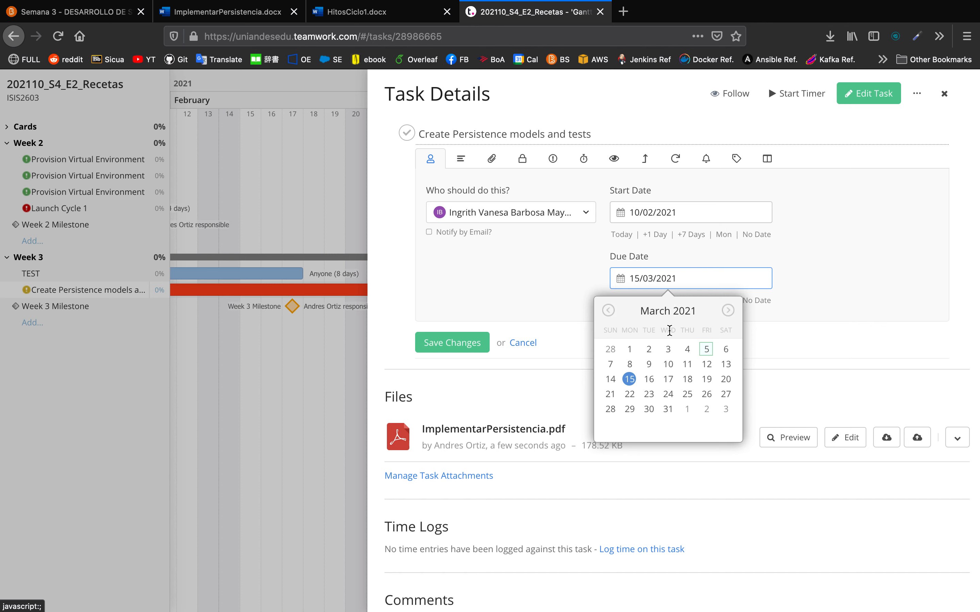
{"action": "left_click", "coordinate": [608, 311]}
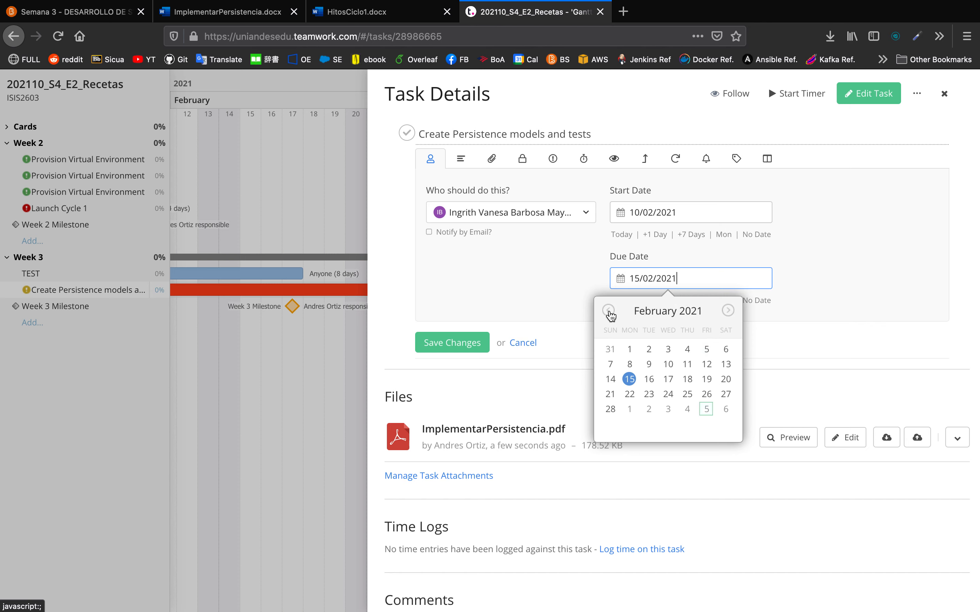
{"action": "left_click", "coordinate": [629, 379]}
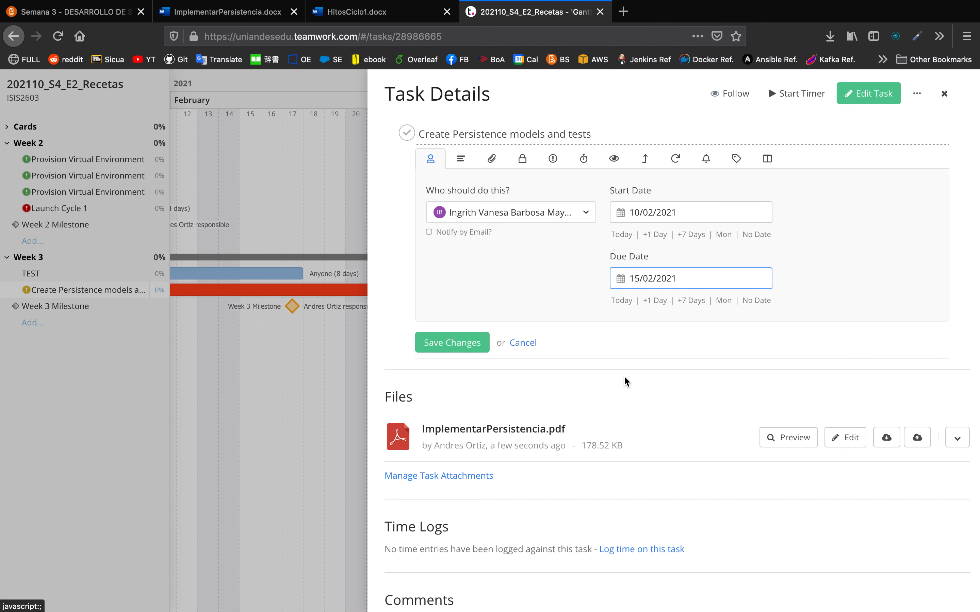
{"action": "left_click", "coordinate": [466, 344]}
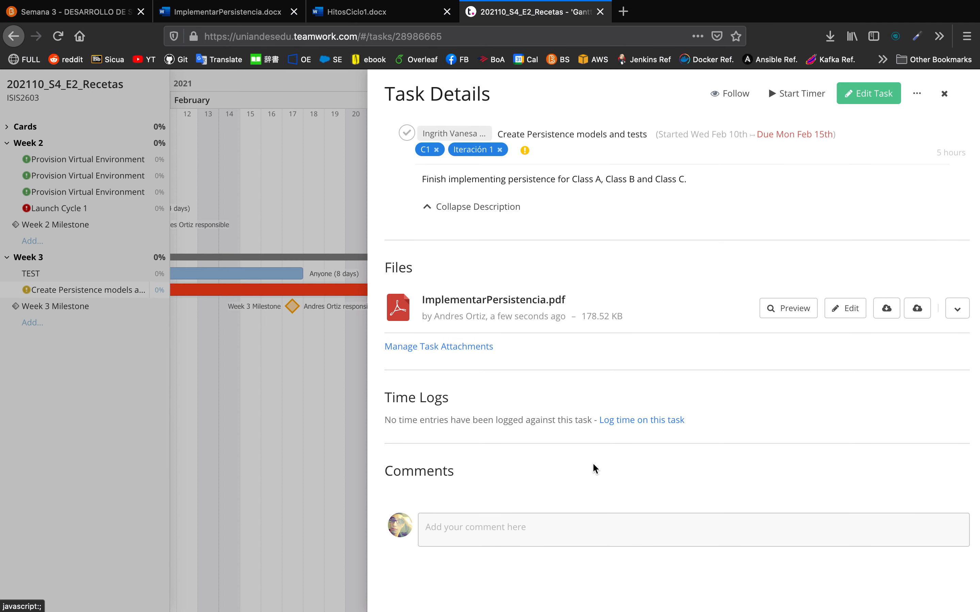
{"action": "left_click", "coordinate": [944, 94]}
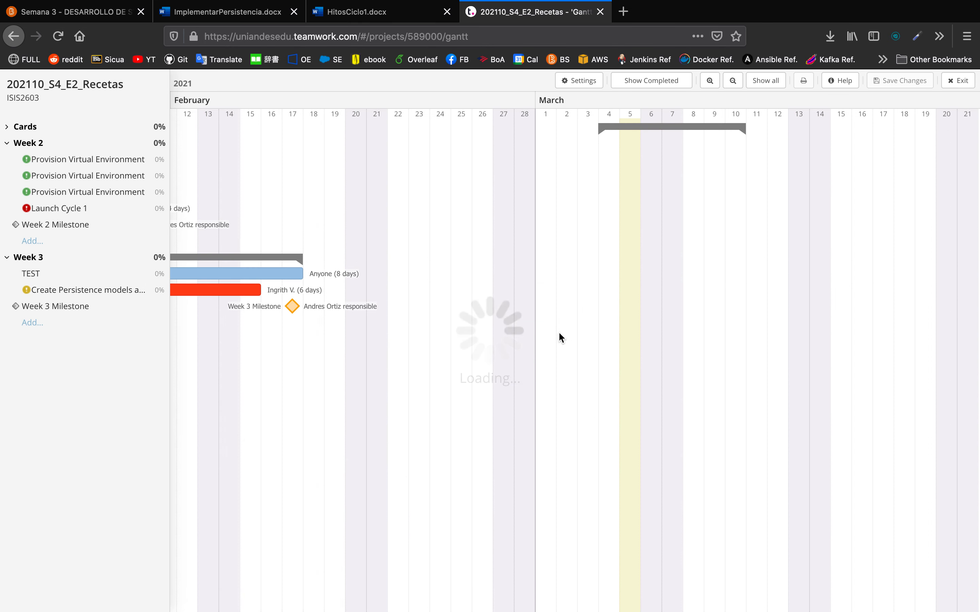
Shorten the persistence task on the Gantt chart to end on February 13 and copy it into the Week 3 list.
{"action": "left_click_drag", "start_coordinate": [388, 363], "coordinate": [620, 380]}
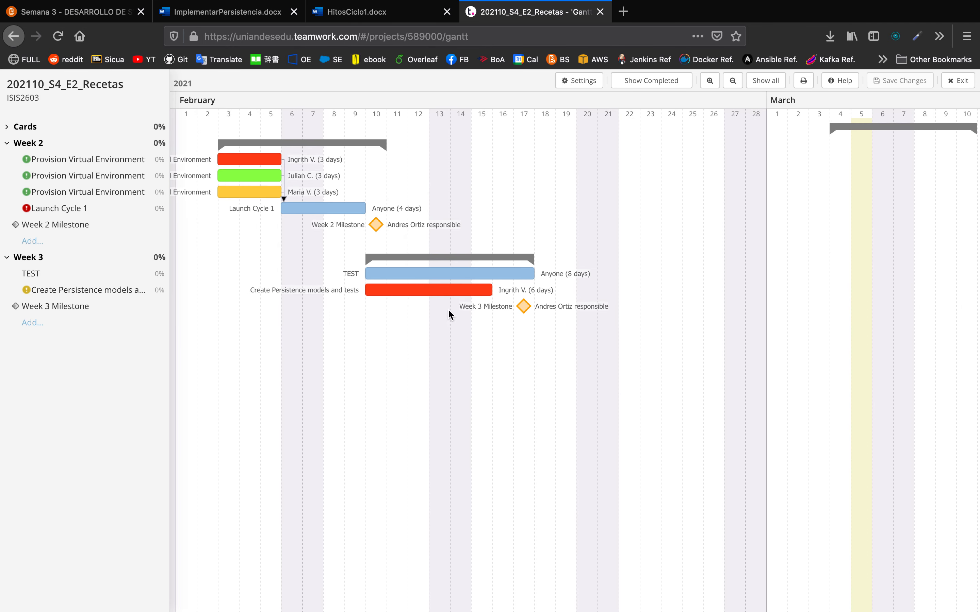
{"action": "left_click_drag", "start_coordinate": [491, 290], "coordinate": [453, 292]}
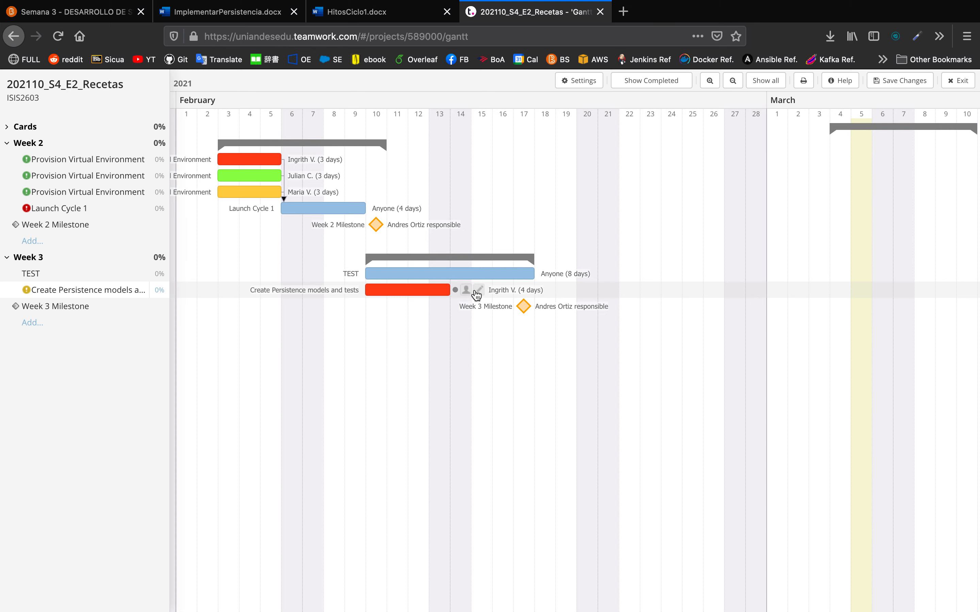
{"action": "left_click", "coordinate": [476, 290]}
{"action": "left_click", "coordinate": [913, 93]}
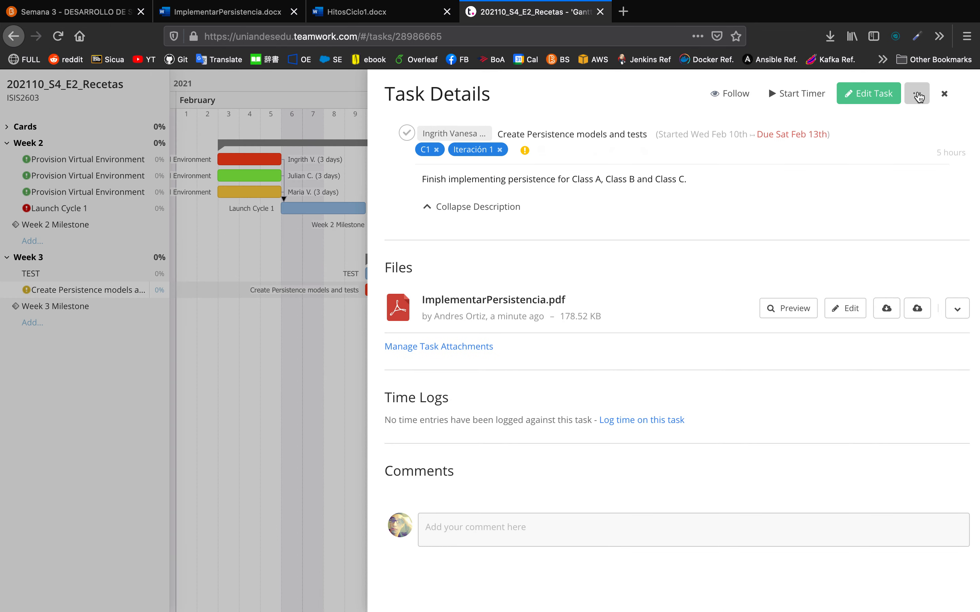
{"action": "left_click", "coordinate": [880, 215]}
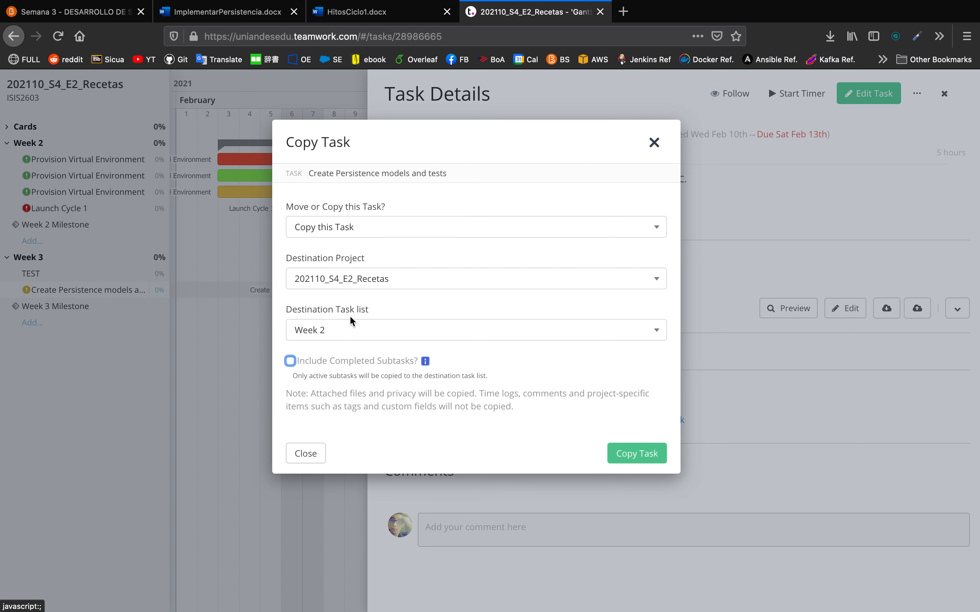
{"action": "left_click", "coordinate": [350, 333]}
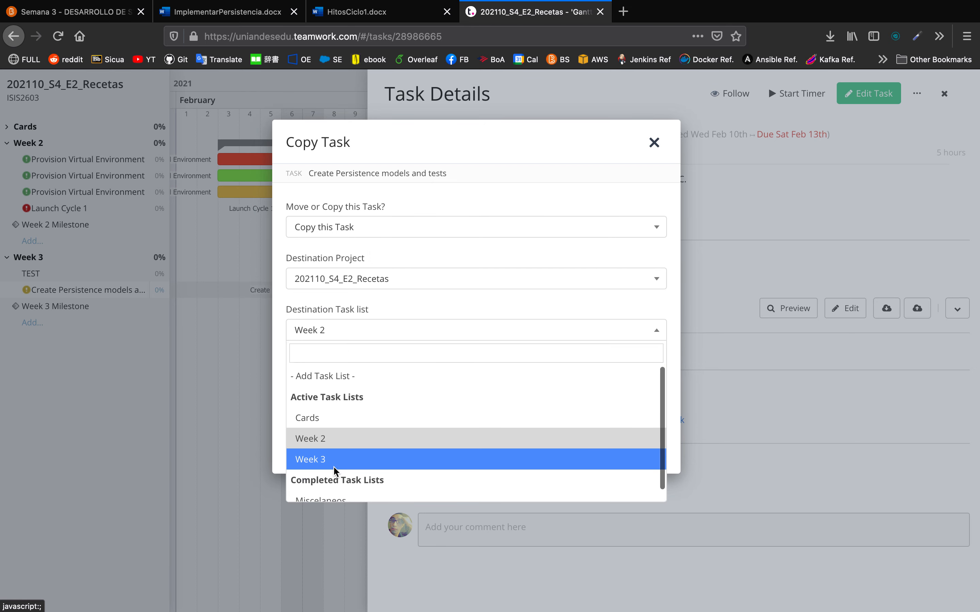
{"action": "left_click", "coordinate": [334, 461]}
{"action": "left_click", "coordinate": [630, 454]}
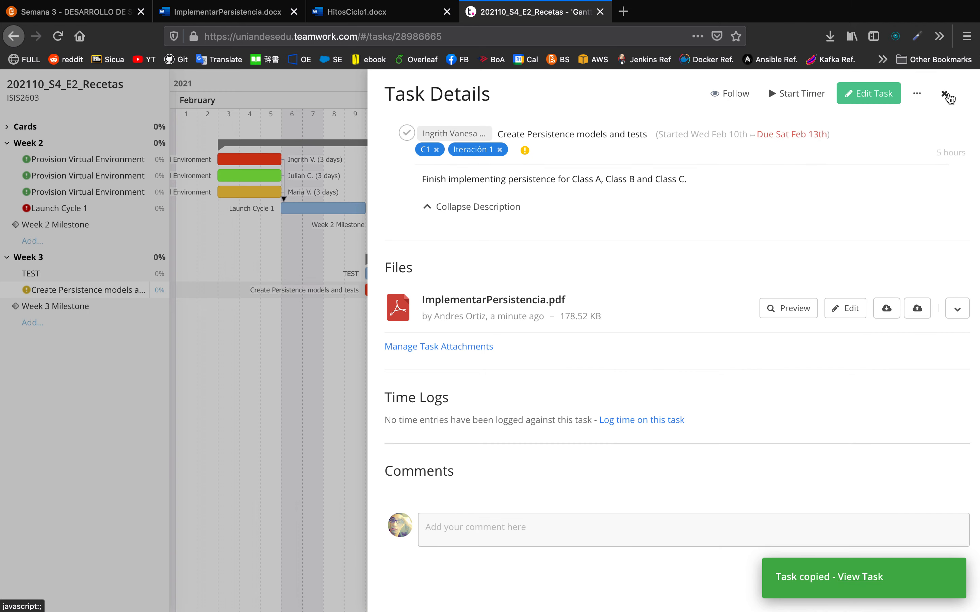
{"action": "left_click", "coordinate": [946, 96]}
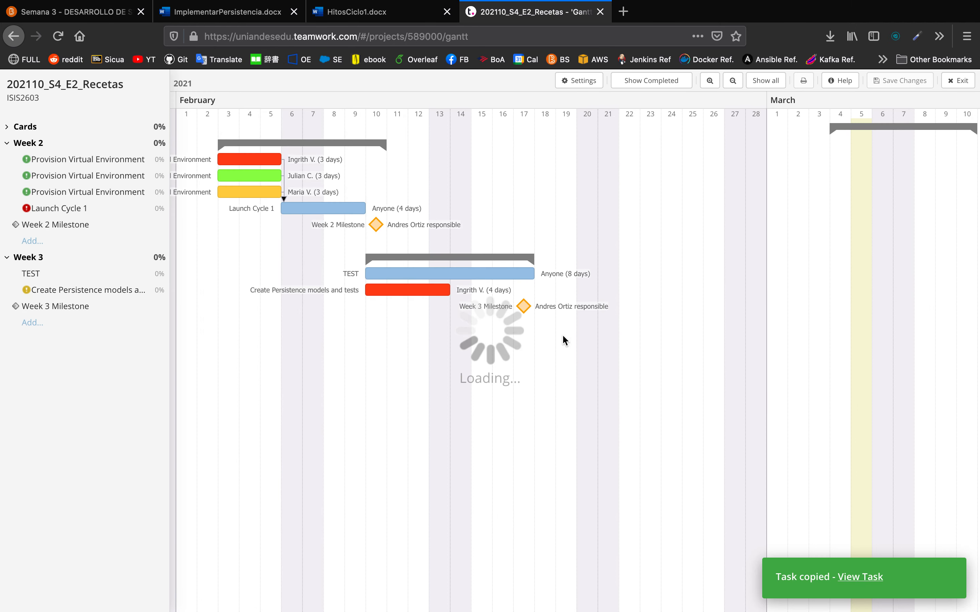
Open the copied persistence task for editing and reassign it to the last member listed under 202110_S4_E2.
{"action": "left_click", "coordinate": [480, 306]}
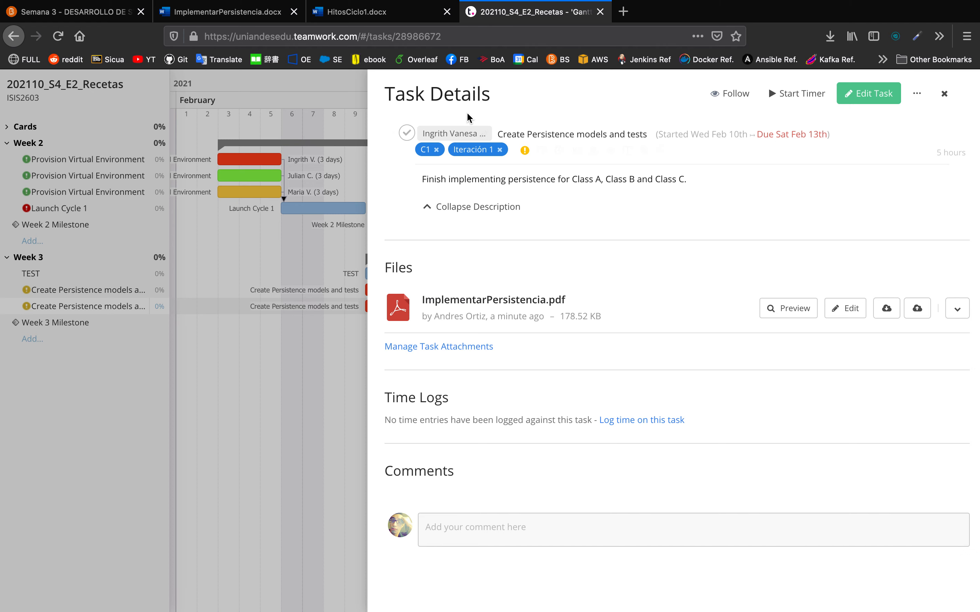
{"action": "left_click", "coordinate": [485, 138]}
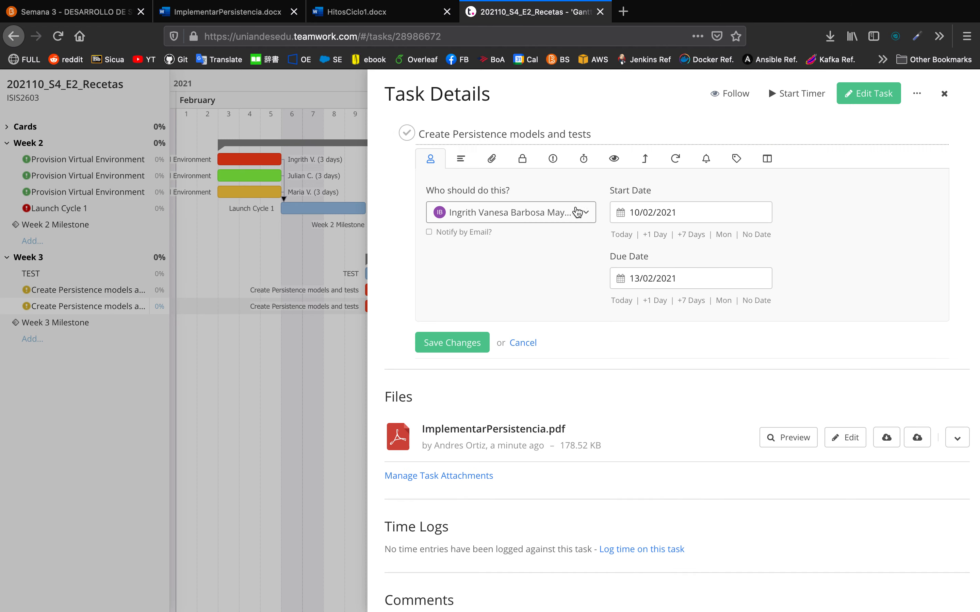
{"action": "left_click", "coordinate": [586, 213]}
{"action": "scroll", "coordinate": [449, 395], "scroll_direction": "down", "scroll_amount": 2}
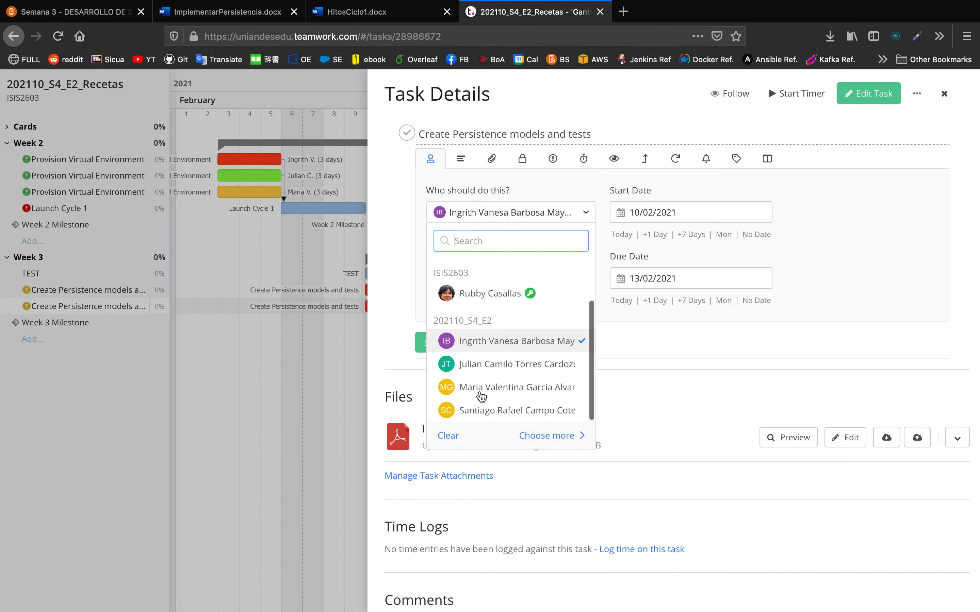
{"action": "left_click", "coordinate": [506, 411]}
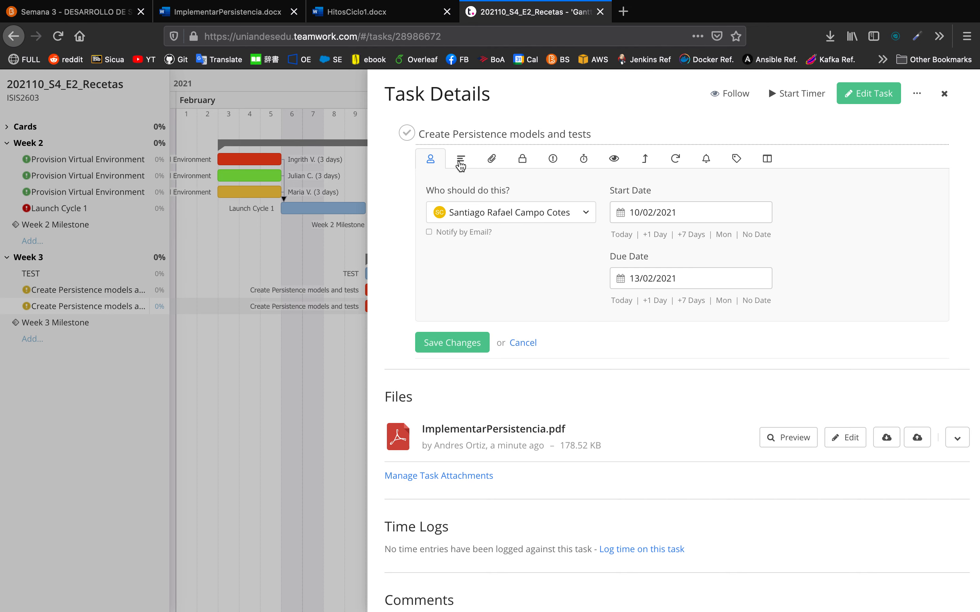
Change the copied task's description to "Finish implementing persistence for Class D, Class E and Class F." and save the changes.
{"action": "left_click", "coordinate": [460, 165]}
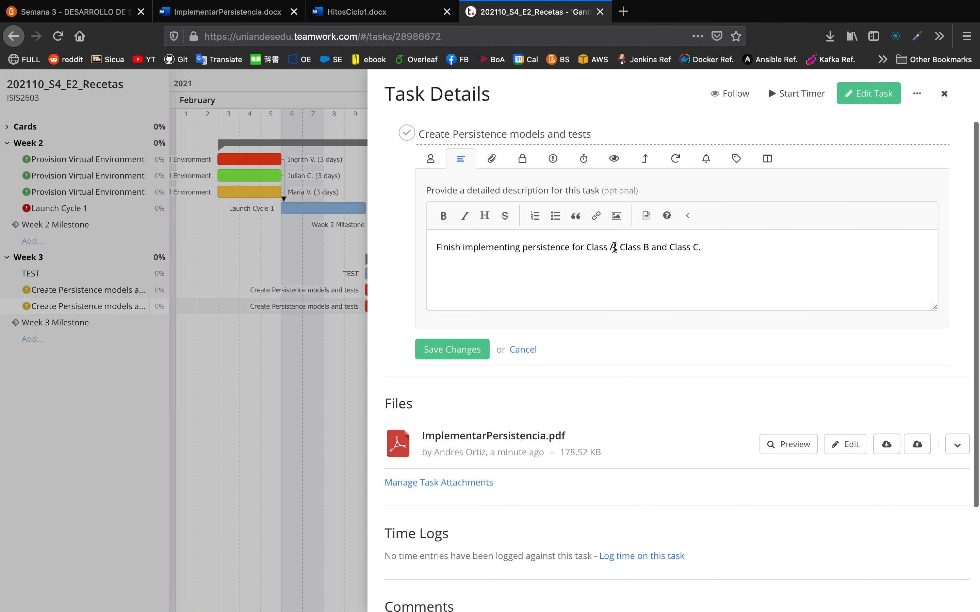
{"action": "left_click", "coordinate": [613, 247]}
{"action": "key", "text": "BackSpace"}
{"action": "type", "text": "D"}
{"action": "left_click", "coordinate": [649, 247]}
{"action": "key", "text": "BackSpace"}
{"action": "type", "text": "E"}
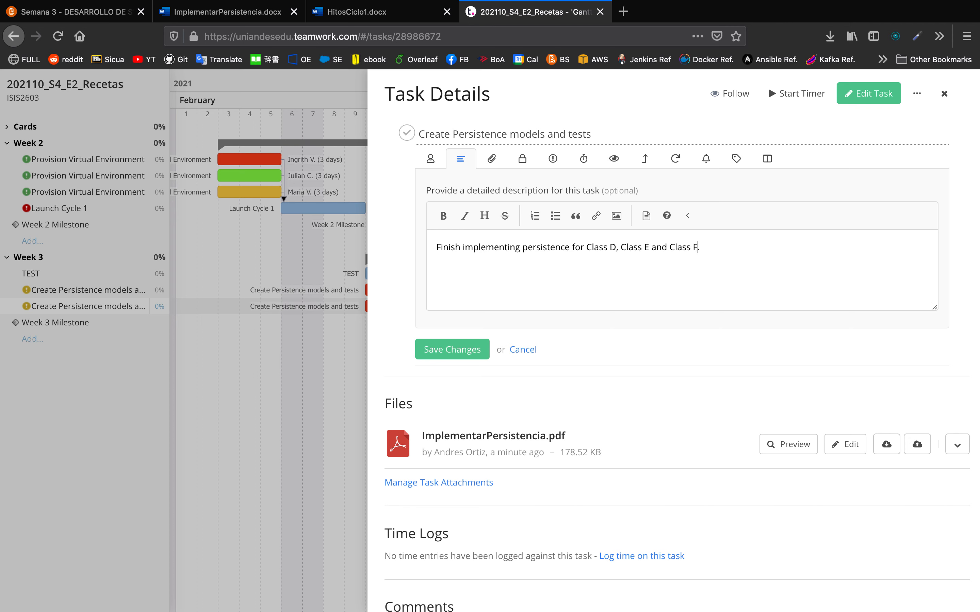
{"action": "type", "text": "."}
{"action": "scroll", "coordinate": [935, 159], "scroll_direction": "down", "scroll_amount": 3}
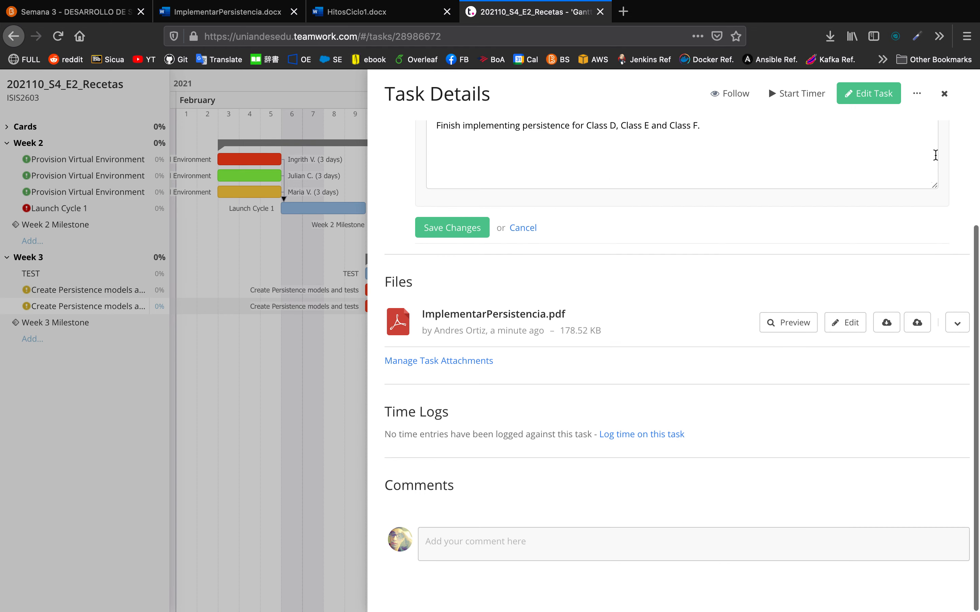
{"action": "scroll", "coordinate": [935, 155], "scroll_direction": "up", "scroll_amount": 3}
{"action": "left_click", "coordinate": [944, 93]}
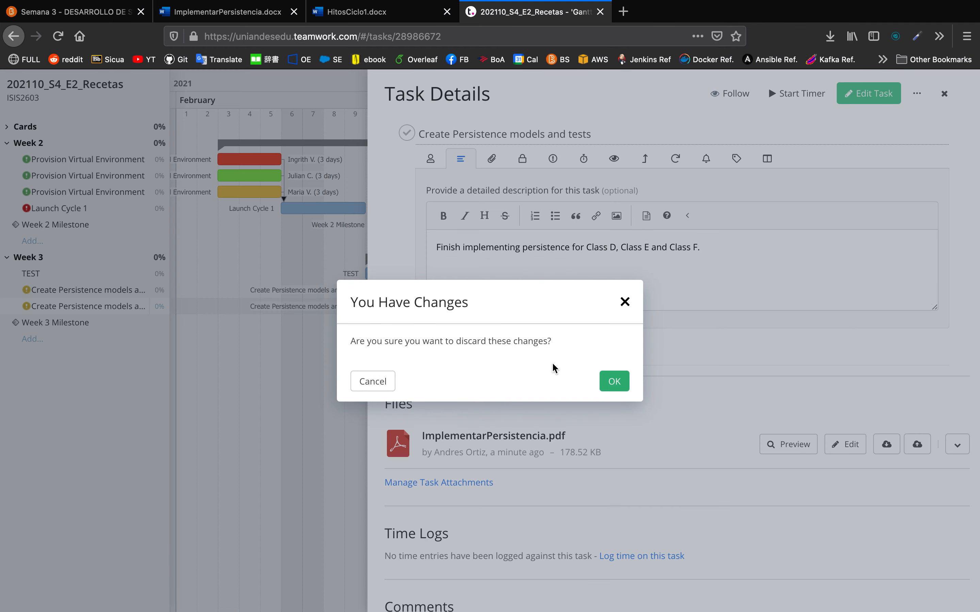
{"action": "key", "text": "Escape"}
{"action": "left_click", "coordinate": [449, 349]}
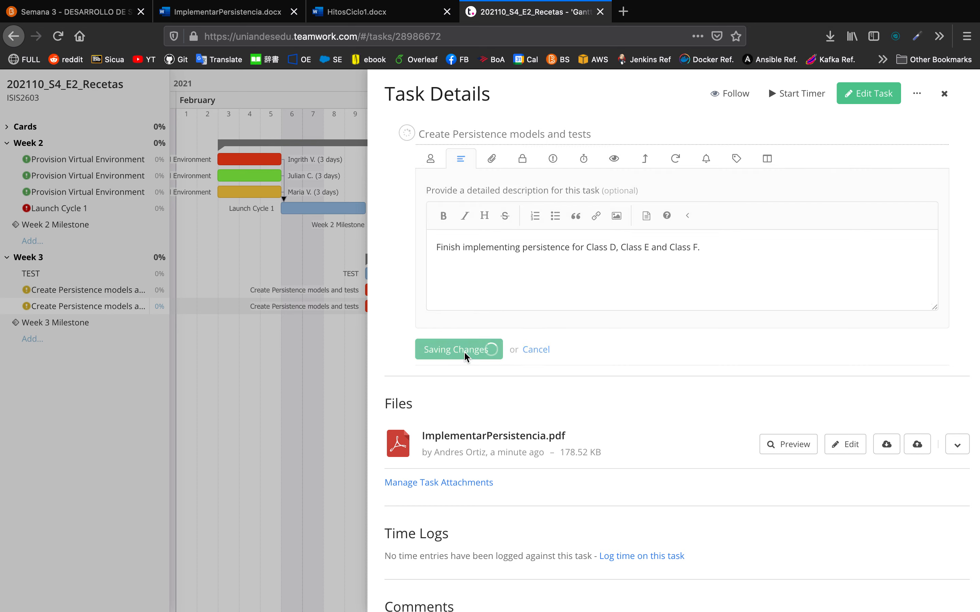
{"action": "left_click", "coordinate": [944, 93]}
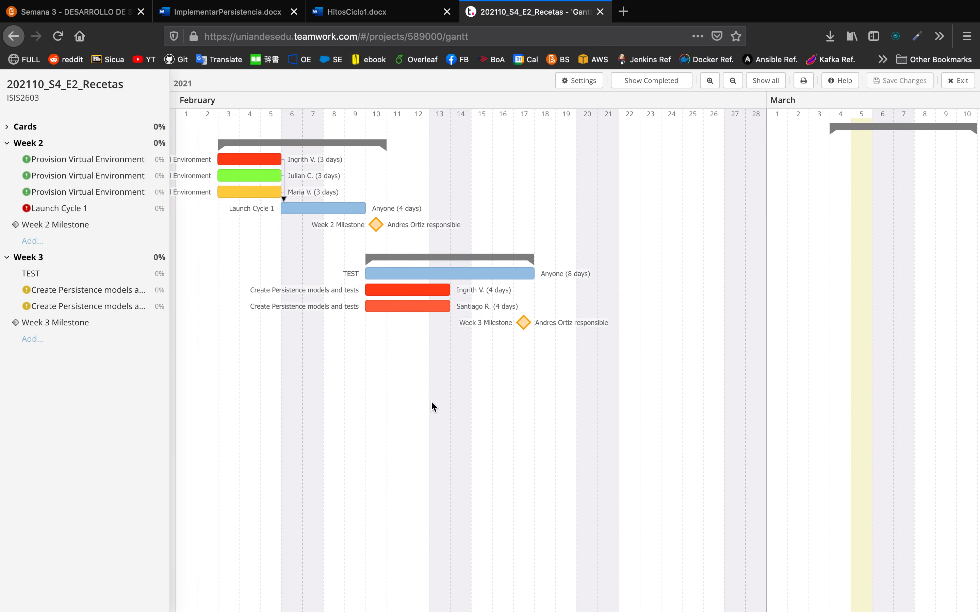
Delete the TEST task from the Week 3 list.
{"action": "left_click_drag", "start_coordinate": [434, 385], "coordinate": [529, 386]}
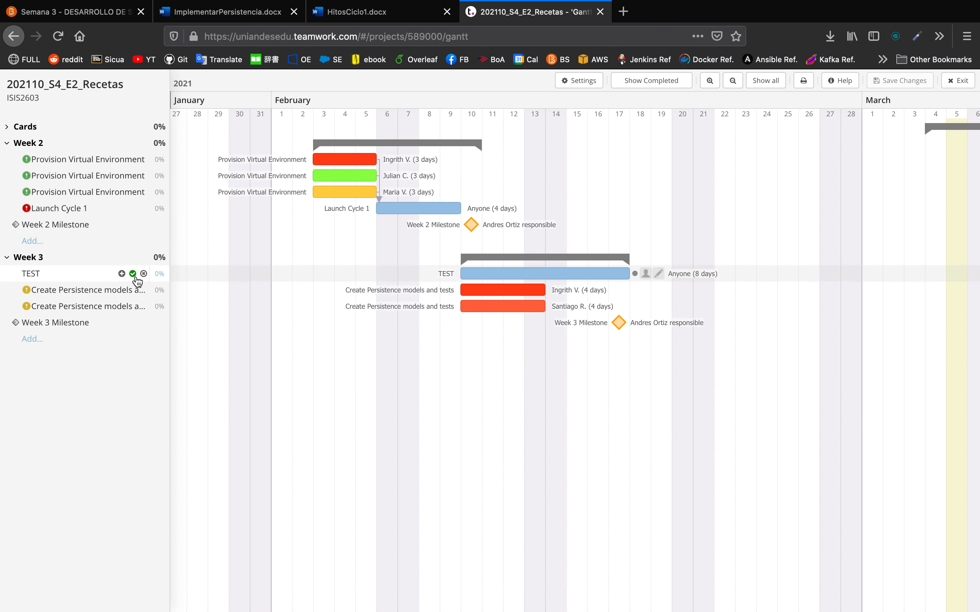
{"action": "left_click", "coordinate": [142, 274]}
{"action": "left_click", "coordinate": [614, 381]}
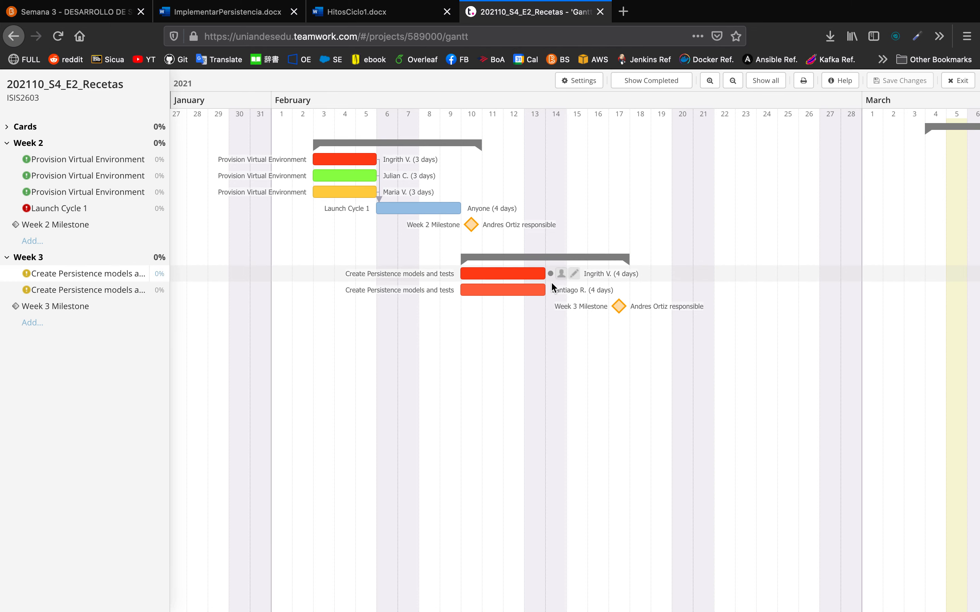
Start a timer on the second persistence task in Week 3 and exit the Gantt chart.
{"action": "left_click", "coordinate": [572, 291]}
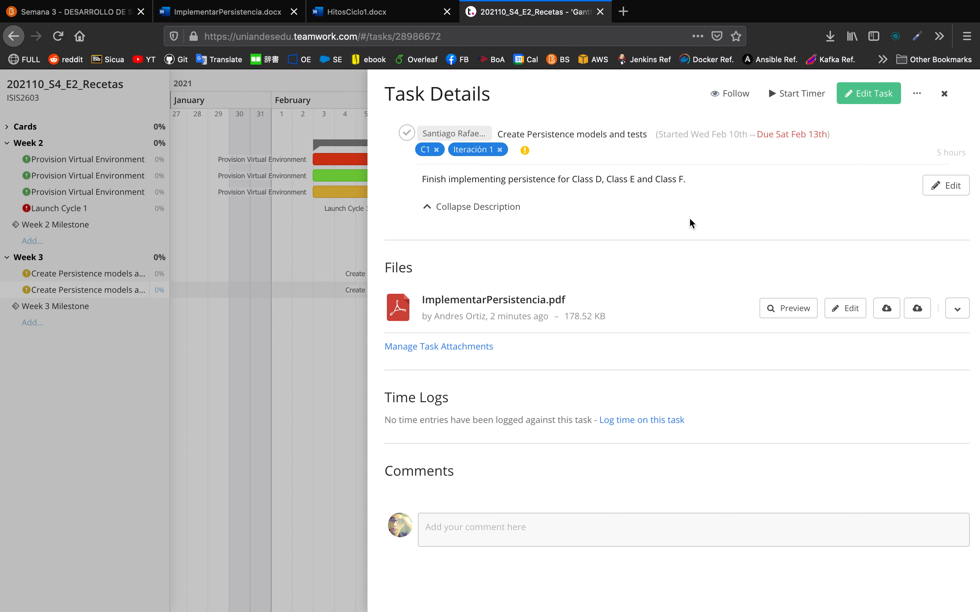
{"action": "left_click", "coordinate": [772, 97]}
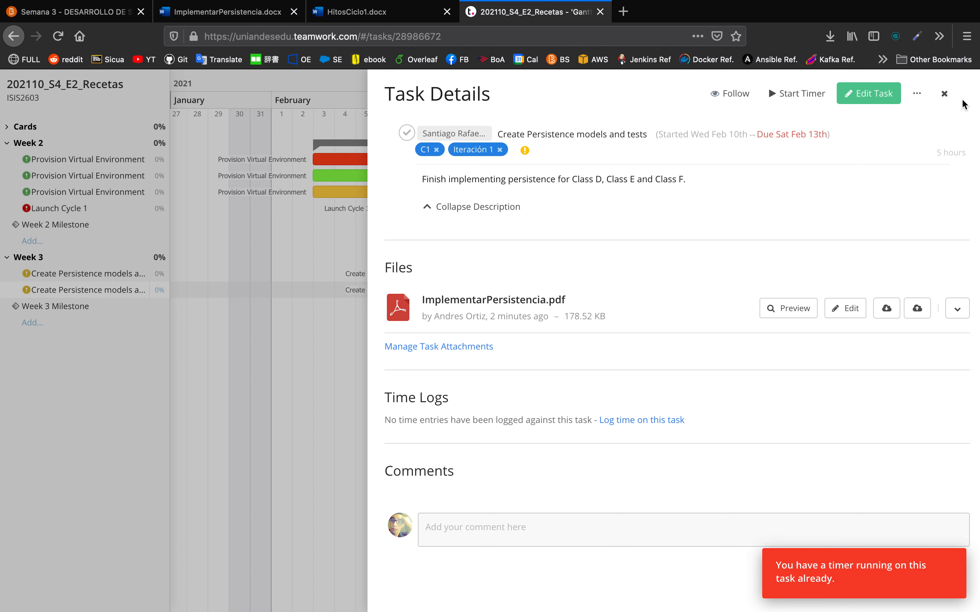
{"action": "left_click", "coordinate": [945, 95]}
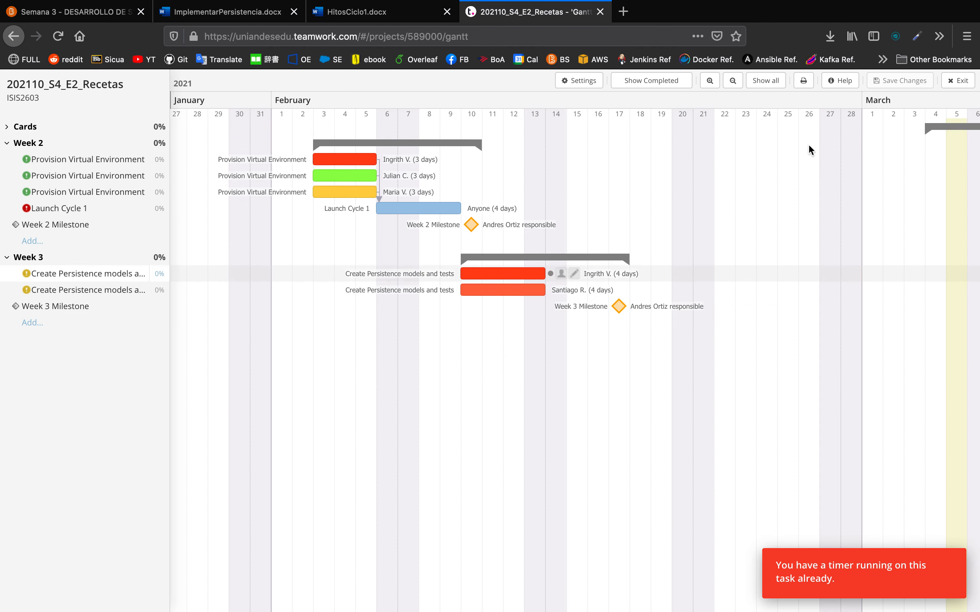
{"action": "left_click", "coordinate": [956, 83]}
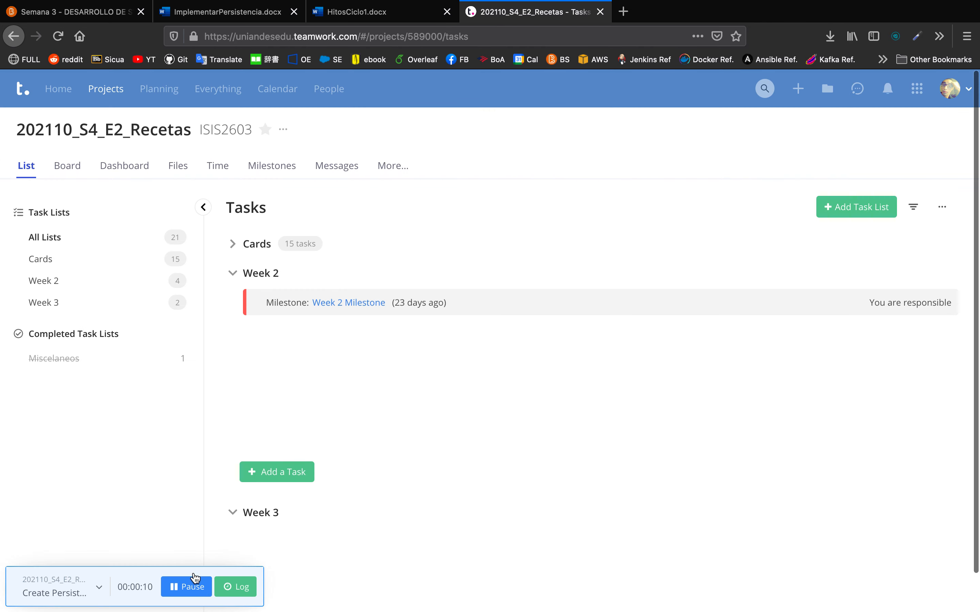
Check the Semana 3 activity diagram on the course site and return to the Teamwork project's task lists.
{"action": "key", "text": "super+Tab"}
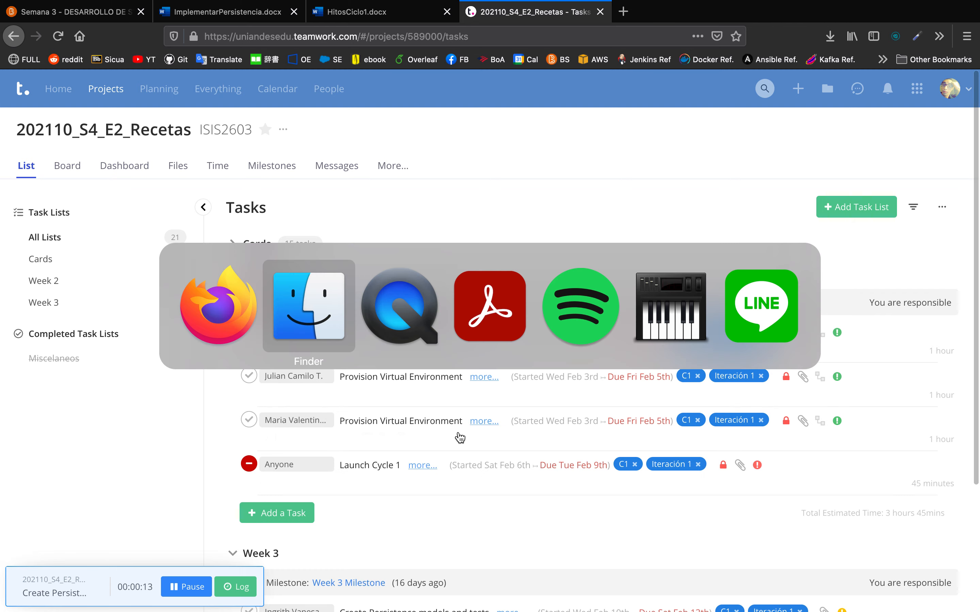
{"action": "left_click", "coordinate": [101, 6]}
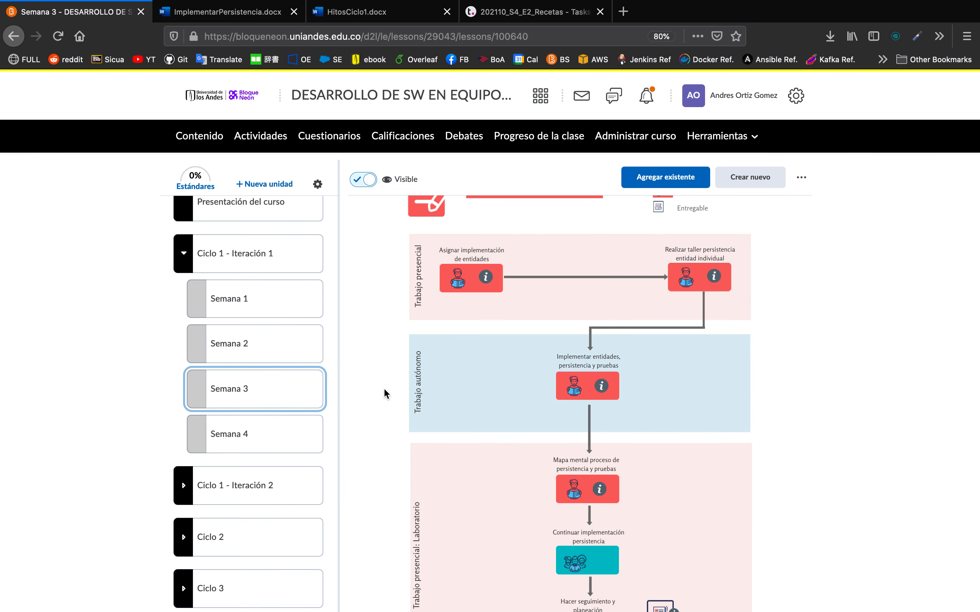
{"action": "left_click", "coordinate": [551, 16]}
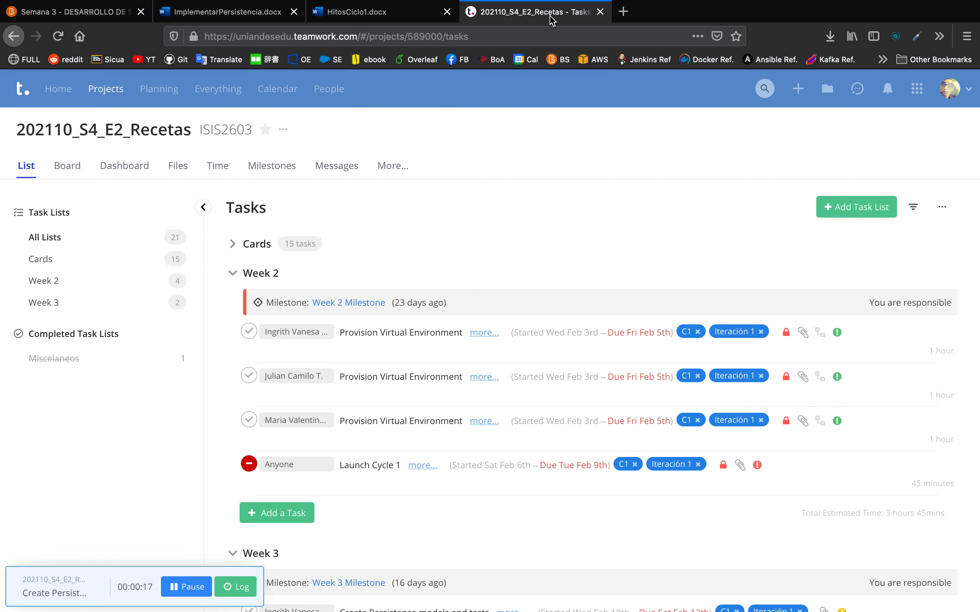
Pause the running timer on the persistence task and log its time as not billable.
{"action": "left_click", "coordinate": [178, 587]}
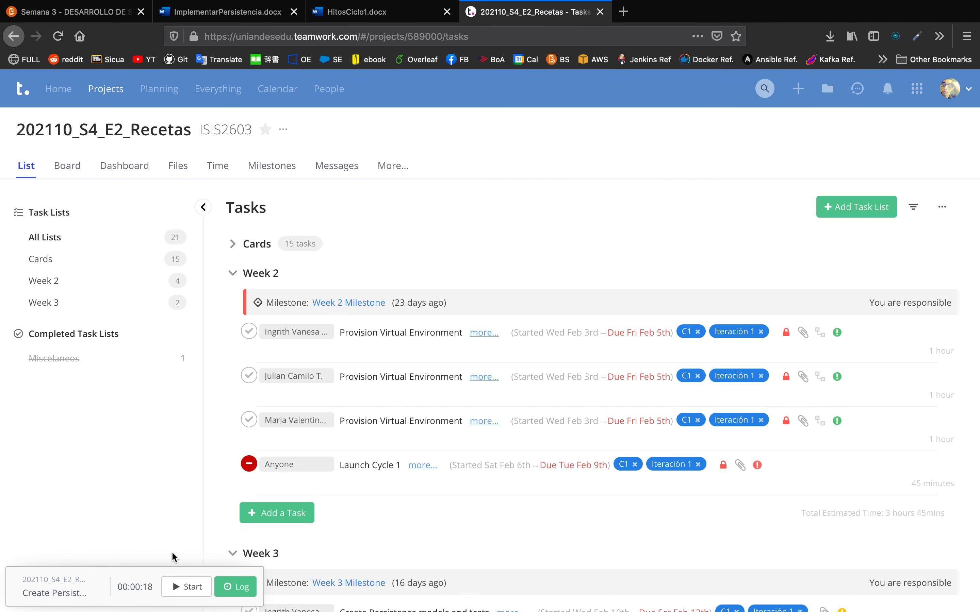
{"action": "left_click", "coordinate": [238, 590]}
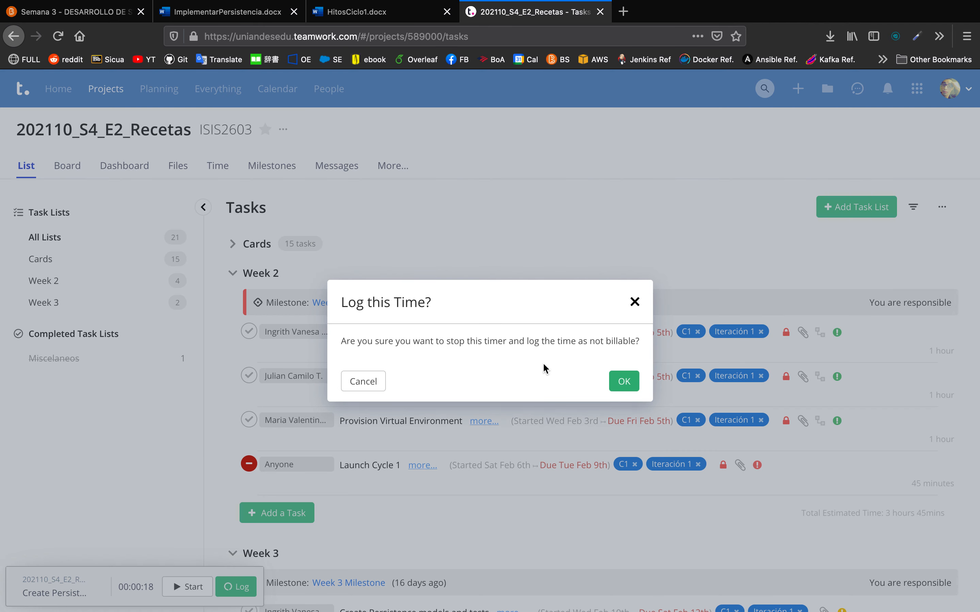
{"action": "left_click", "coordinate": [624, 384]}
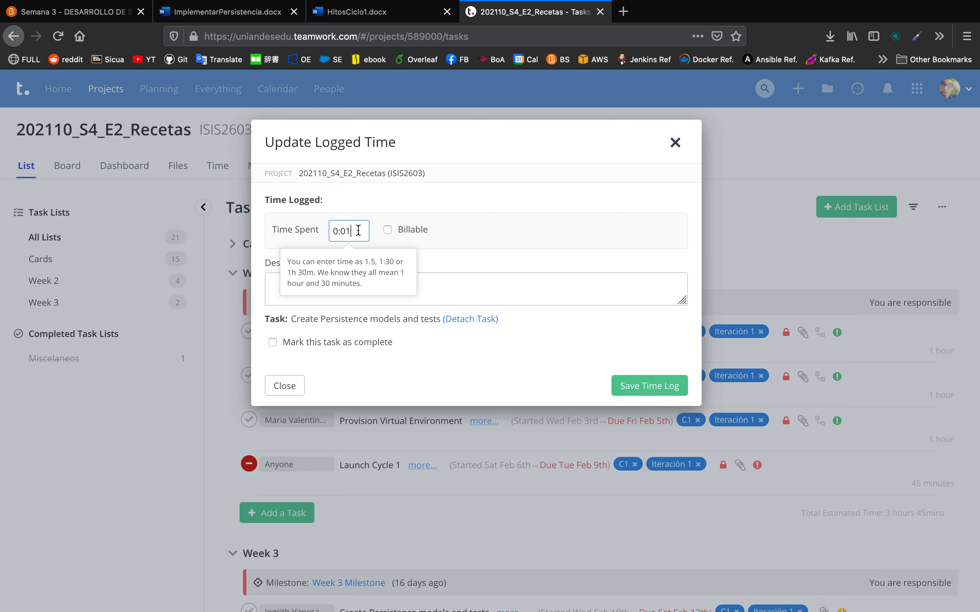
Describe the logged time as "I created the persistence model for Class E and F." and save the time log.
{"action": "left_click", "coordinate": [514, 253]}
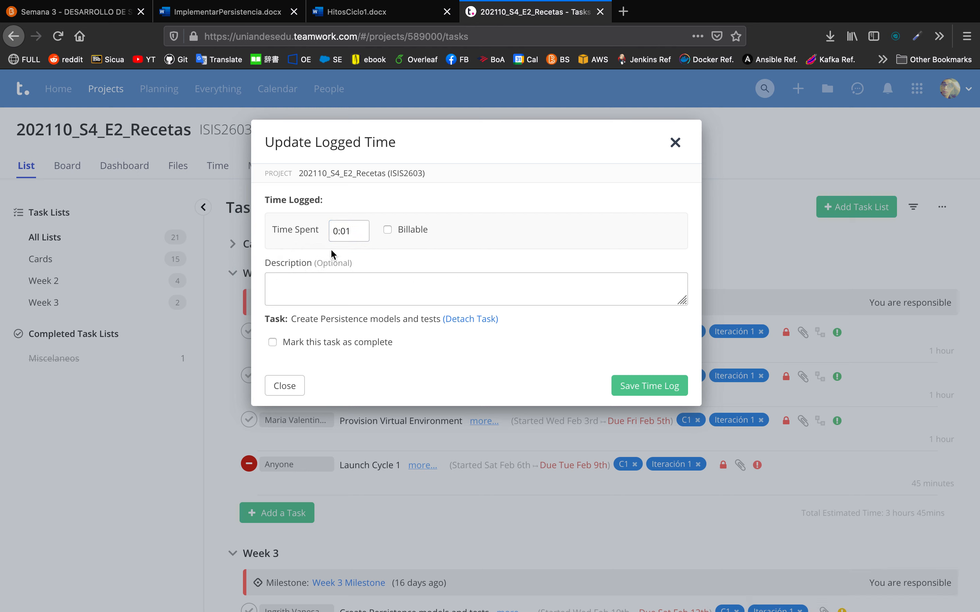
{"action": "left_click", "coordinate": [355, 231]}
{"action": "left_click", "coordinate": [478, 283]}
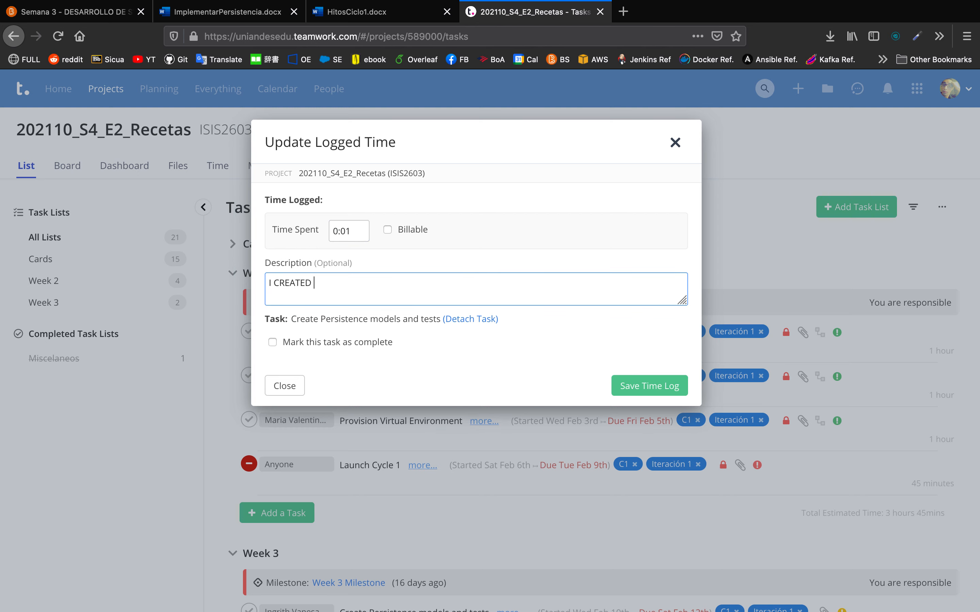
{"action": "type", "text": "I CREATED THE PERSISTENCE"}
{"action": "key", "text": "ctrl+a"}
{"action": "key", "text": "BackSpace"}
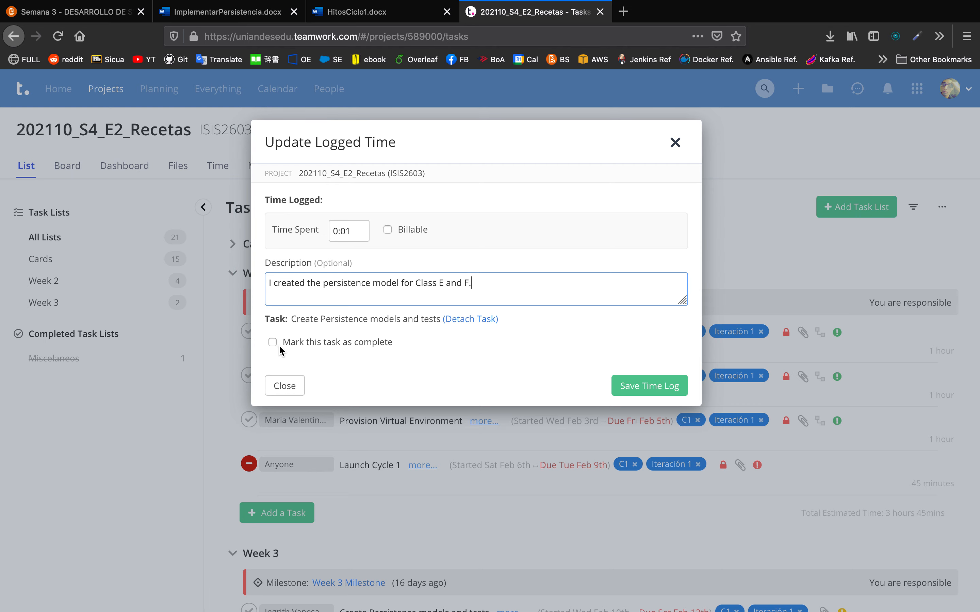
{"action": "left_click", "coordinate": [633, 385]}
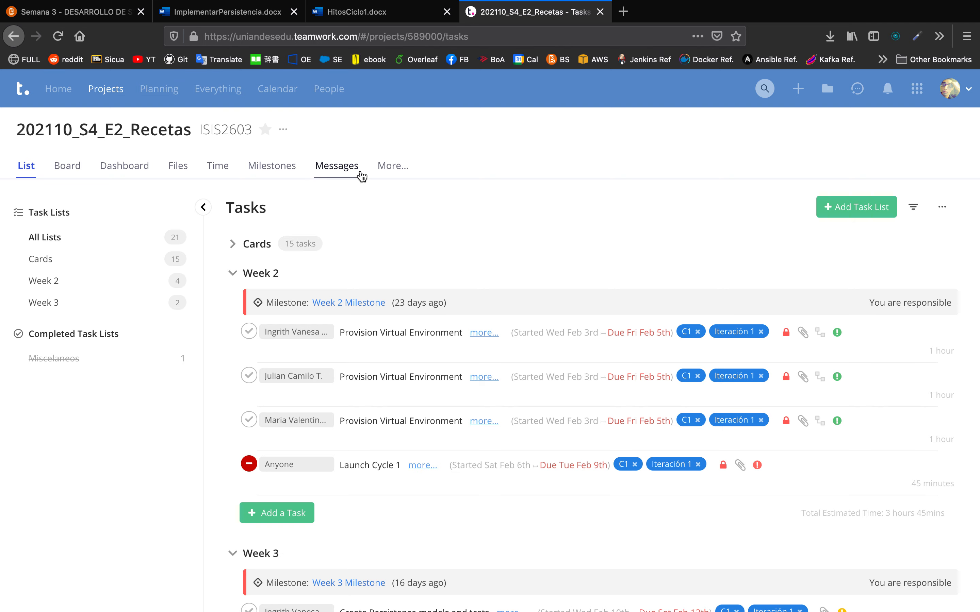
Review the details and time logs of the second Week 3 persistence task from the Gantt chart, and exit the chart.
{"action": "left_click", "coordinate": [392, 166]}
{"action": "left_click", "coordinate": [407, 196]}
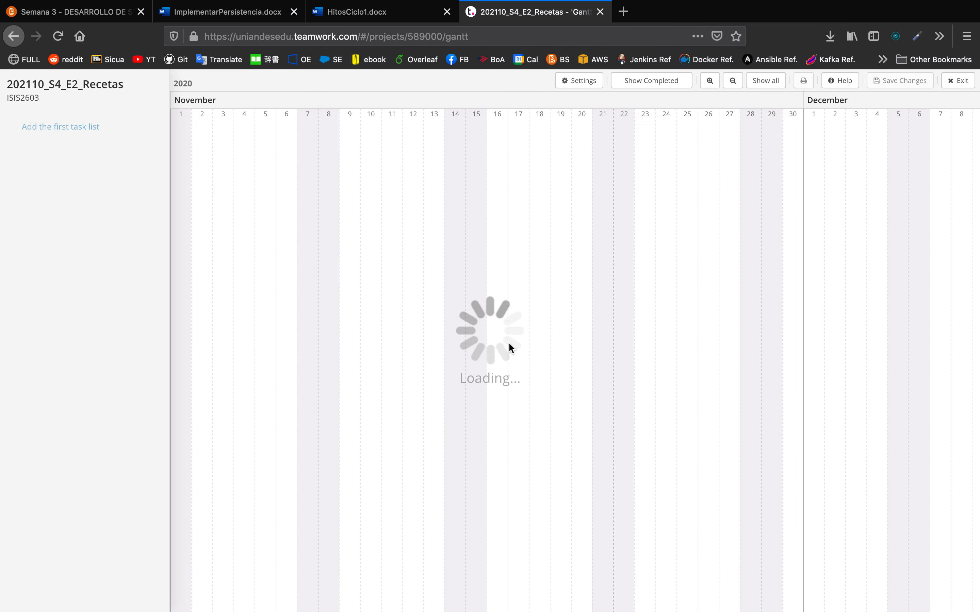
{"action": "mouse_move", "coordinate": [470, 405]}
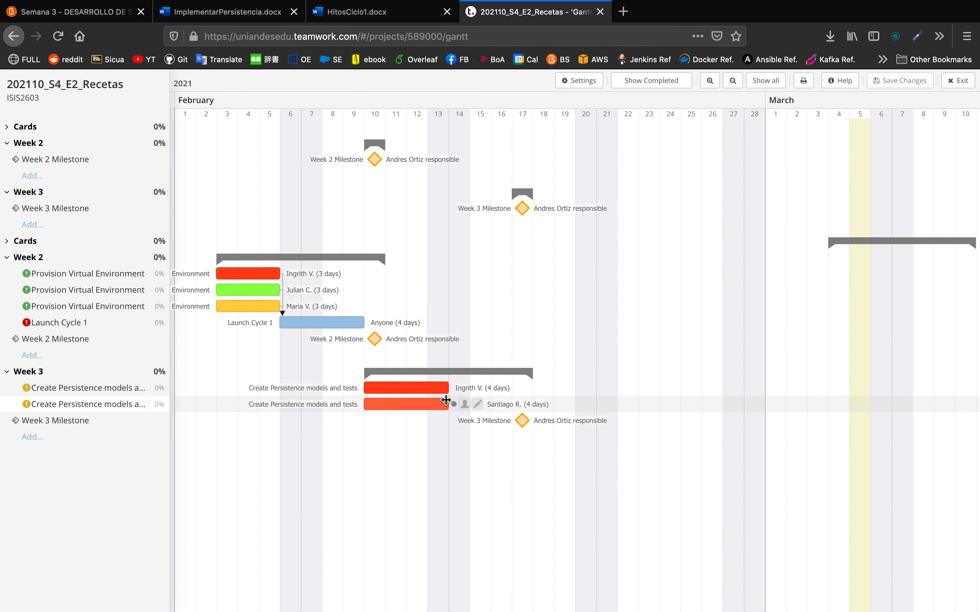
{"action": "left_click", "coordinate": [478, 404]}
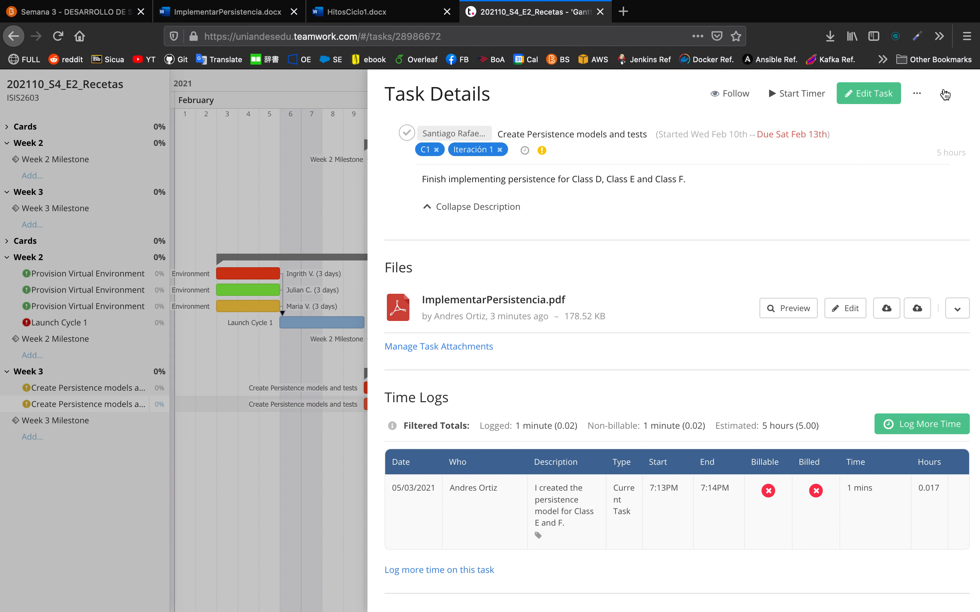
{"action": "left_click", "coordinate": [944, 93]}
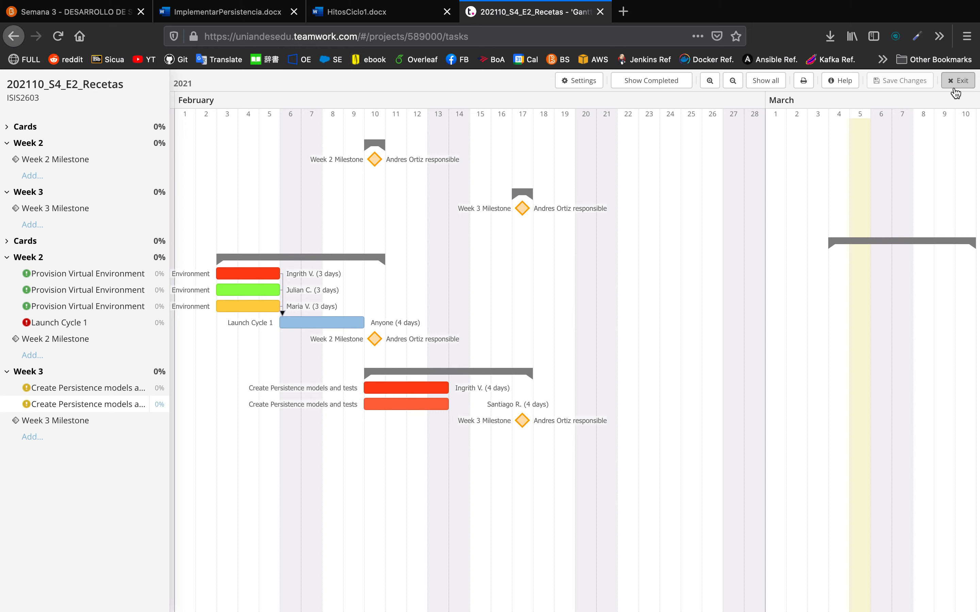
{"action": "left_click", "coordinate": [956, 88]}
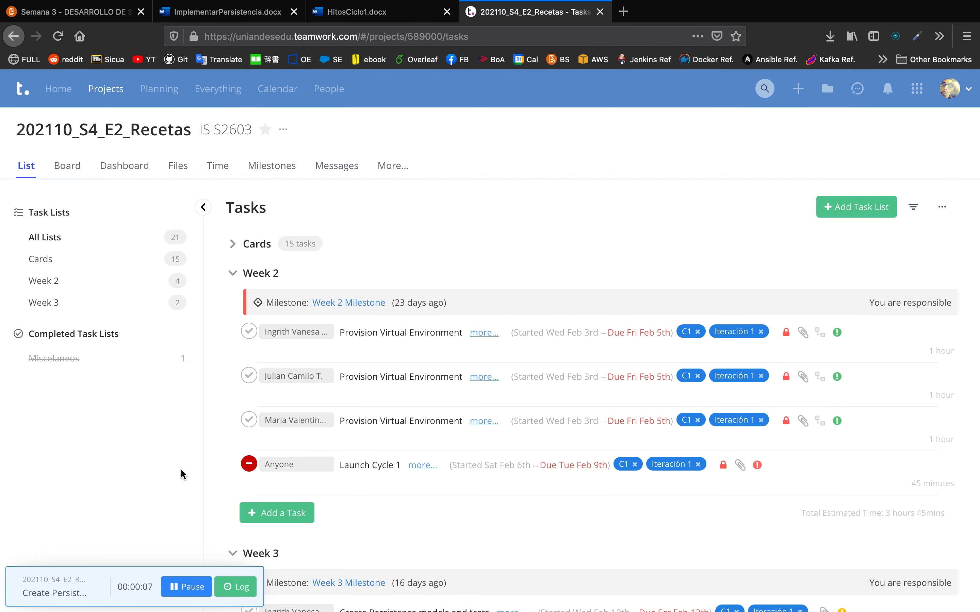
Look over the Week 2 and Week 3 tasks, check the project's dashboard activity, and return to the task lists.
{"action": "scroll", "coordinate": [181, 468], "scroll_direction": "down", "scroll_amount": 3}
{"action": "scroll", "coordinate": [181, 467], "scroll_direction": "up", "scroll_amount": 2}
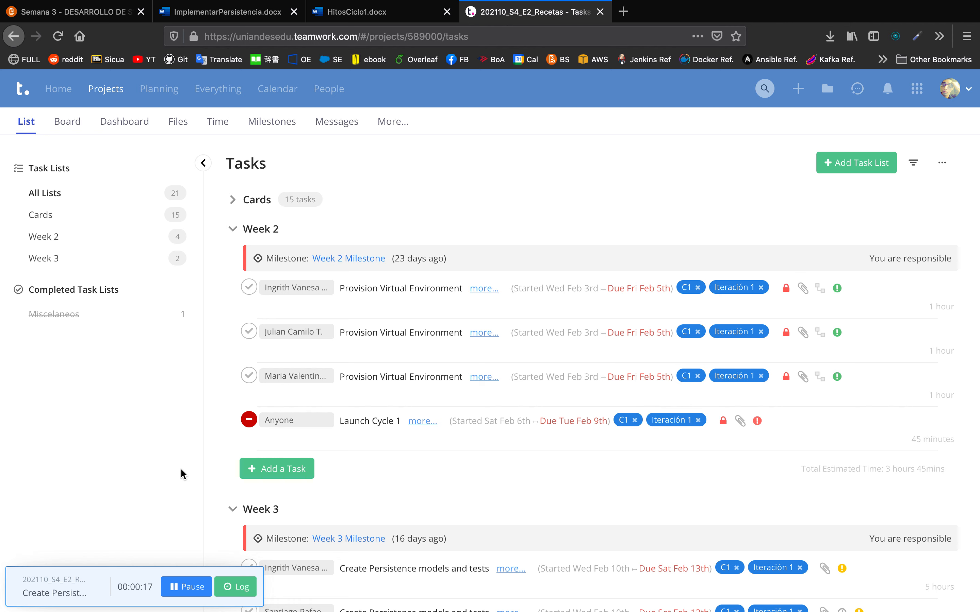
{"action": "scroll", "coordinate": [548, 482], "scroll_direction": "down", "scroll_amount": 2}
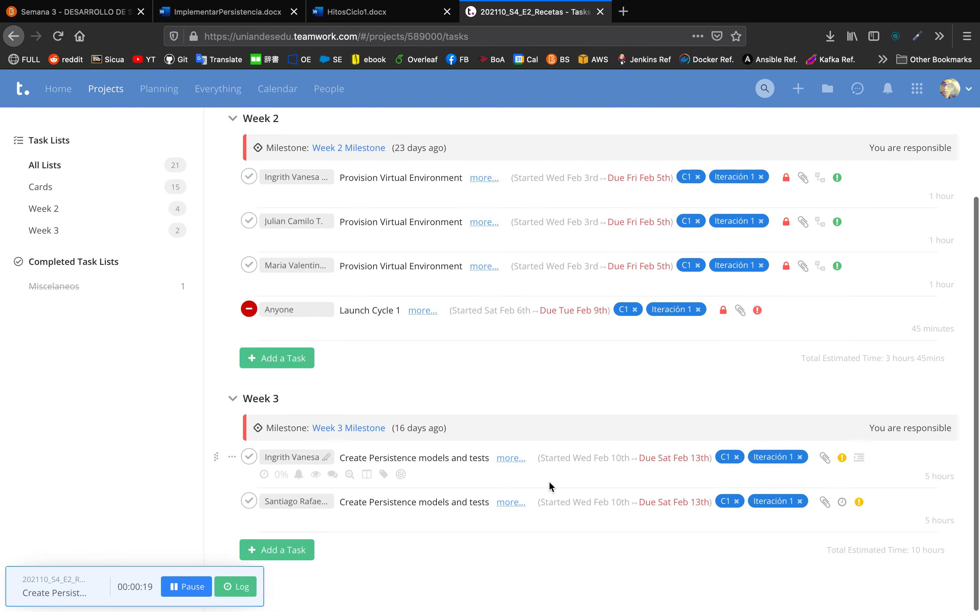
{"action": "scroll", "coordinate": [549, 485], "scroll_direction": "up", "scroll_amount": 3}
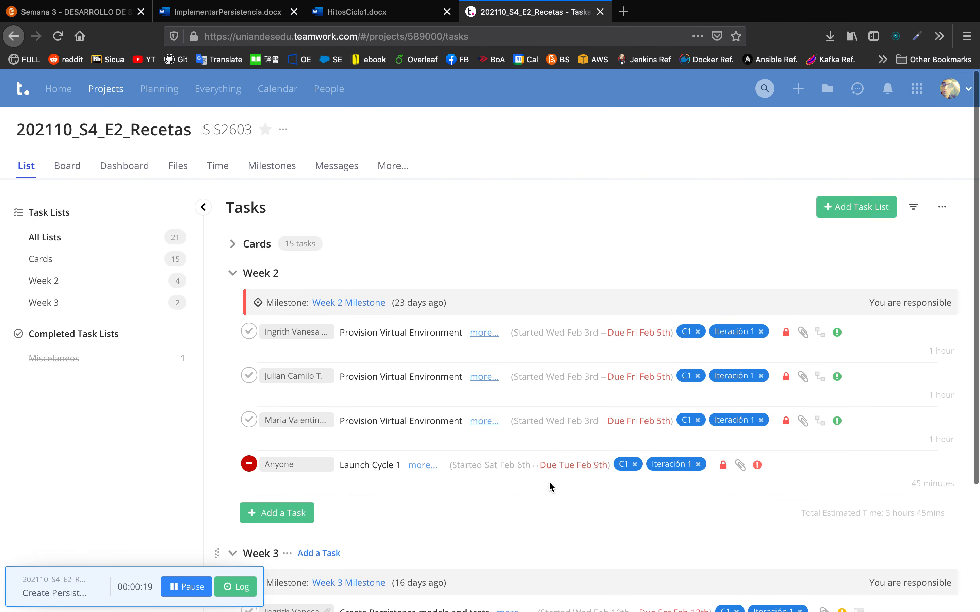
{"action": "left_click", "coordinate": [116, 170]}
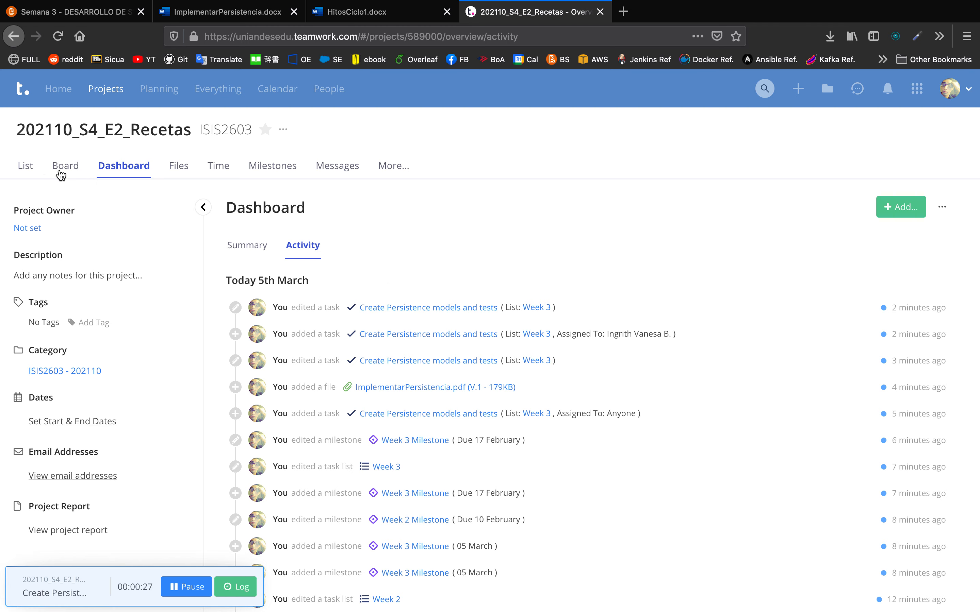
{"action": "left_click", "coordinate": [25, 165]}
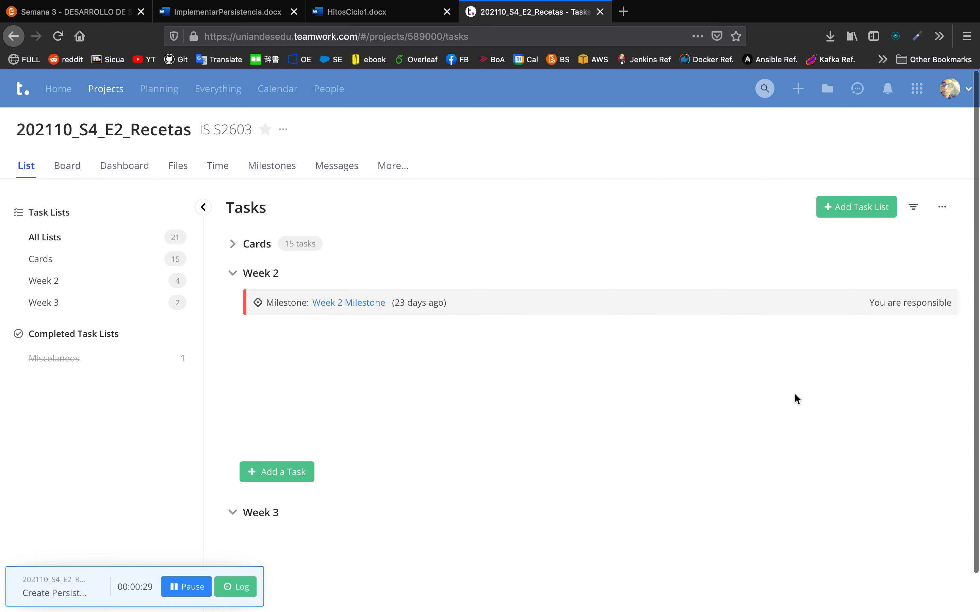
Filter the project's tasks to those assigned to the first listed member of the 202110_S4_E2 team.
{"action": "left_click", "coordinate": [913, 208]}
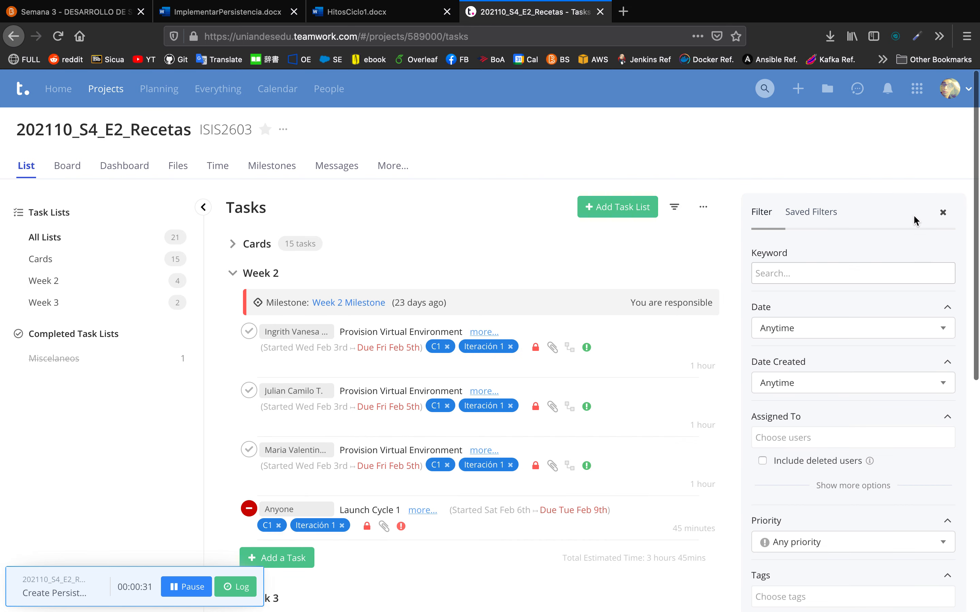
{"action": "left_click", "coordinate": [819, 437]}
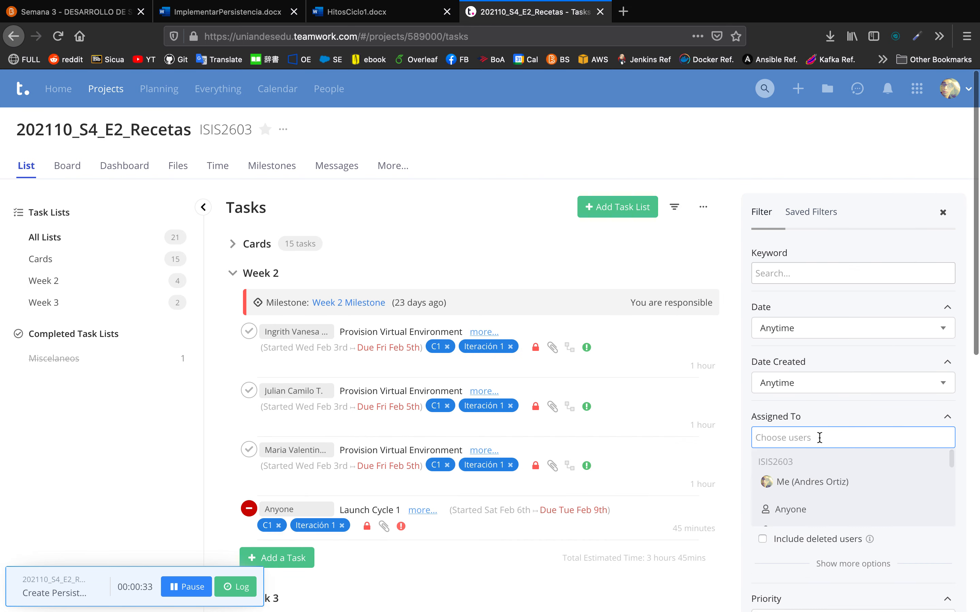
{"action": "scroll", "coordinate": [817, 497], "scroll_direction": "down", "scroll_amount": 2}
{"action": "scroll", "coordinate": [820, 504], "scroll_direction": "down", "scroll_amount": 3}
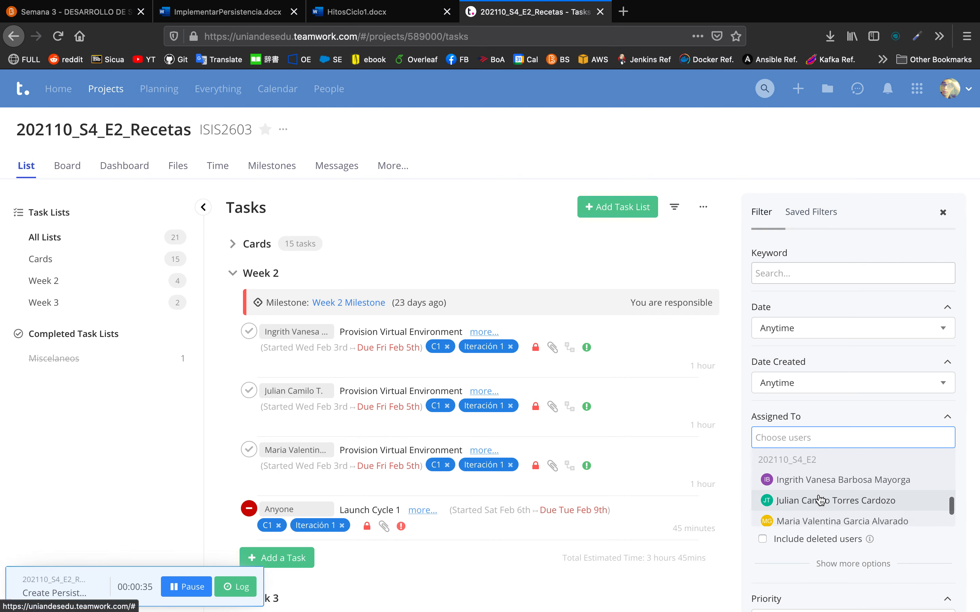
{"action": "left_click", "coordinate": [828, 478]}
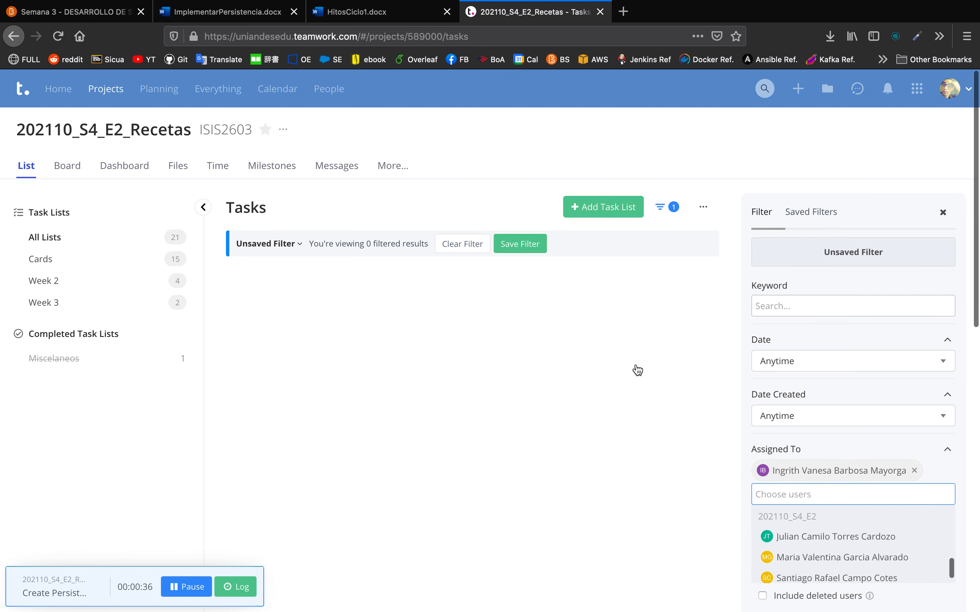
Set the filtered Week 3 persistence task's progress to 50%, and raise it to full completion.
{"action": "scroll", "coordinate": [680, 436], "scroll_direction": "down", "scroll_amount": 5}
{"action": "scroll", "coordinate": [680, 436], "scroll_direction": "down", "scroll_amount": 8}
{"action": "scroll", "coordinate": [679, 437], "scroll_direction": "up", "scroll_amount": 2}
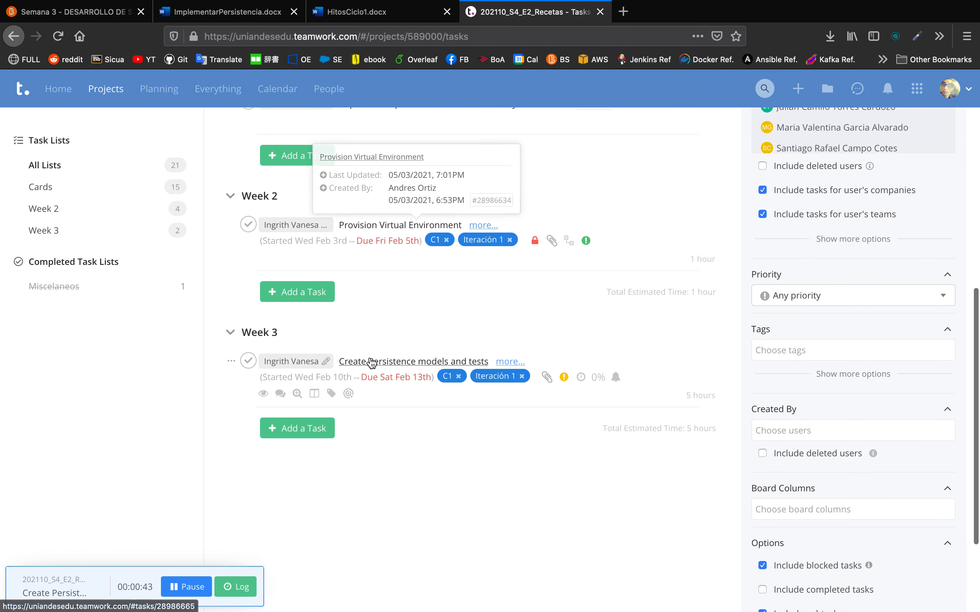
{"action": "mouse_move", "coordinate": [422, 366]}
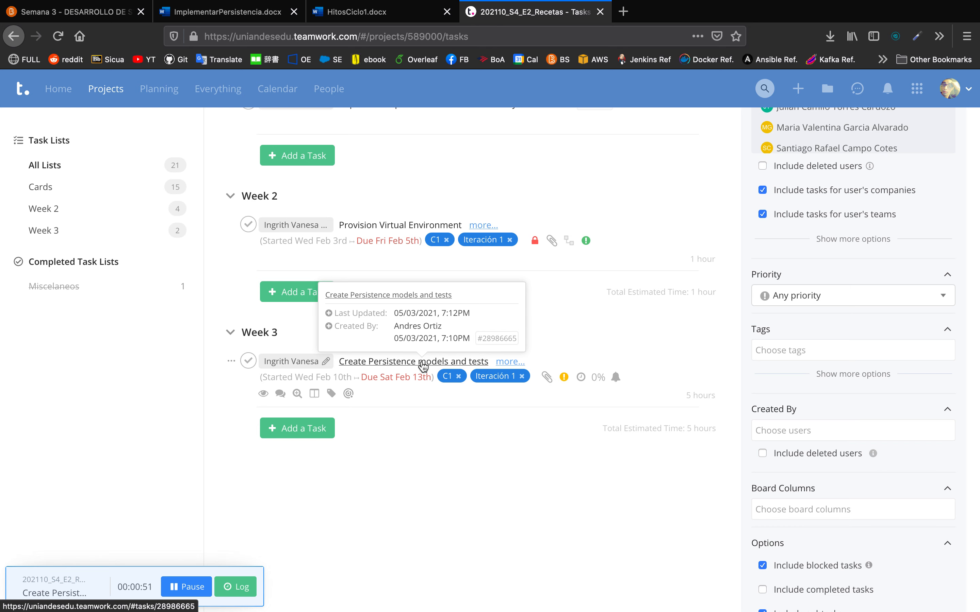
{"action": "mouse_move", "coordinate": [598, 383]}
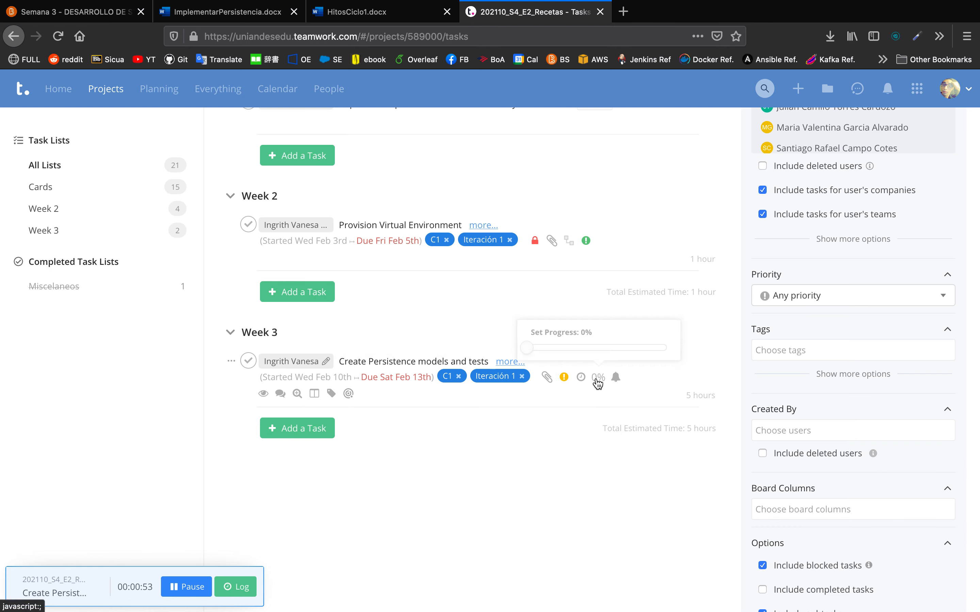
{"action": "left_click", "coordinate": [598, 348]}
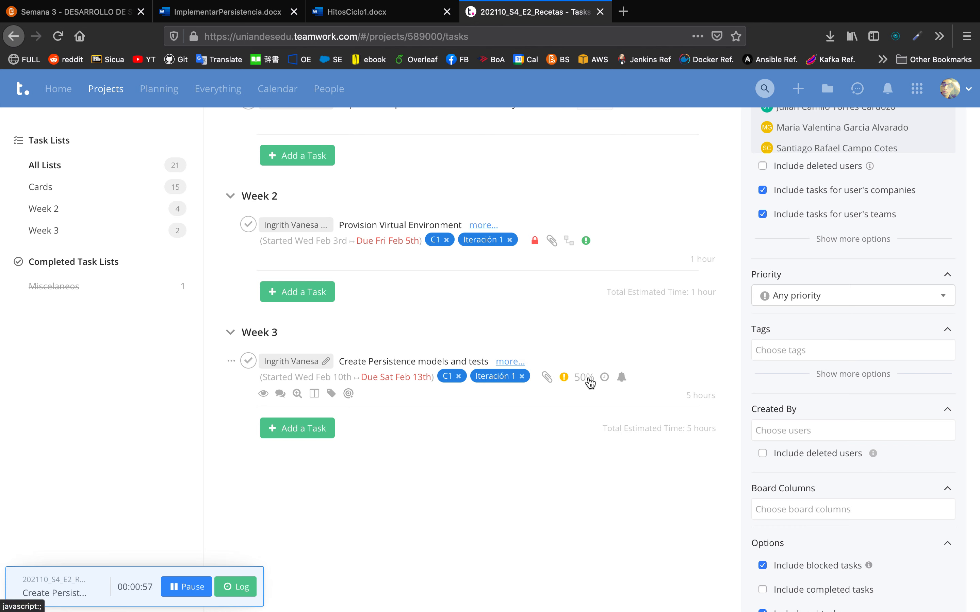
{"action": "mouse_move", "coordinate": [590, 383]}
{"action": "left_click_drag", "start_coordinate": [583, 349], "coordinate": [661, 353]}
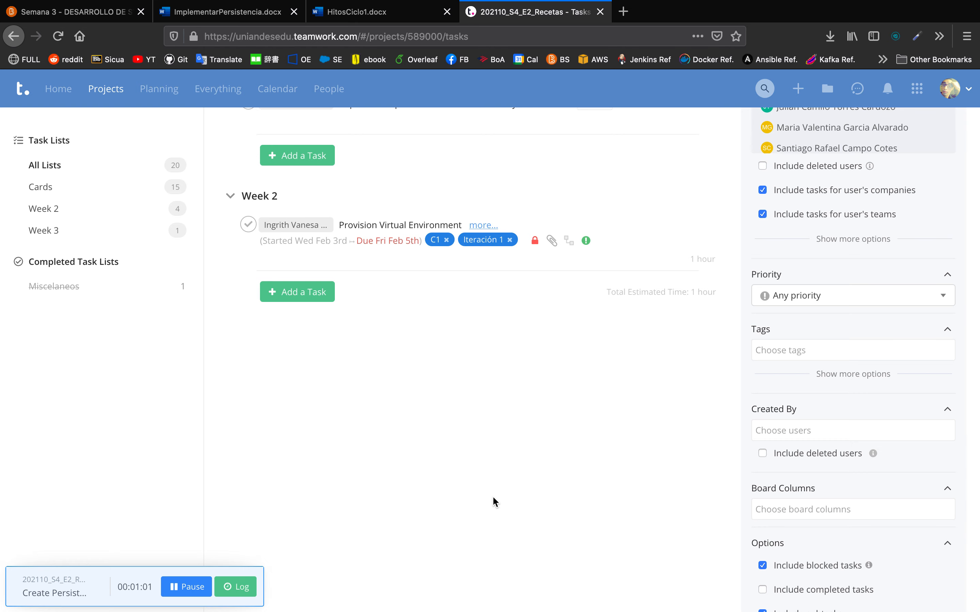
Close the task filter options and open the project's Gantt chart at February 2021.
{"action": "scroll", "coordinate": [510, 464], "scroll_direction": "up", "scroll_amount": 10}
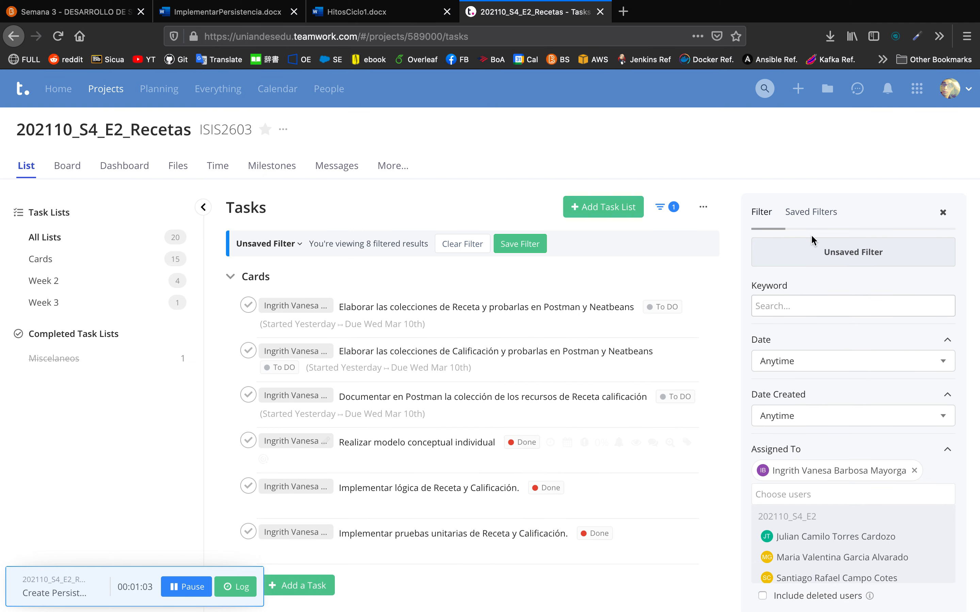
{"action": "left_click", "coordinate": [942, 212]}
{"action": "left_click", "coordinate": [391, 173]}
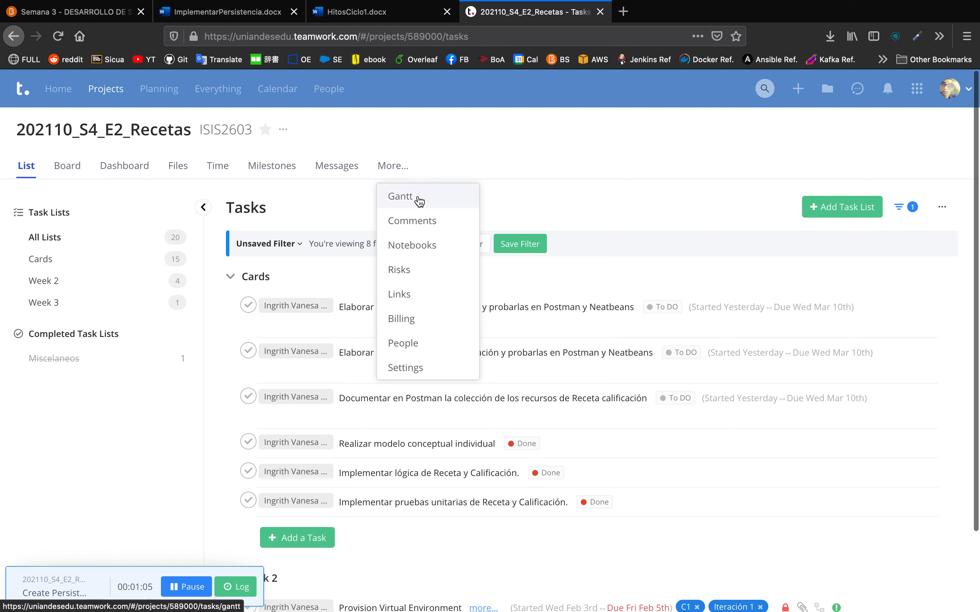
{"action": "left_click", "coordinate": [419, 196]}
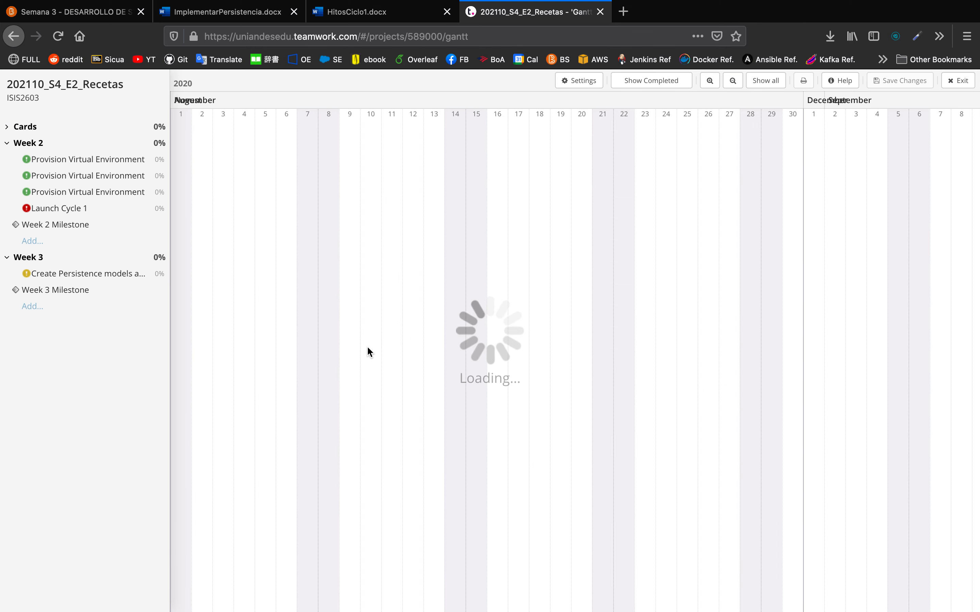
{"action": "left_click_drag", "start_coordinate": [293, 427], "coordinate": [368, 421]}
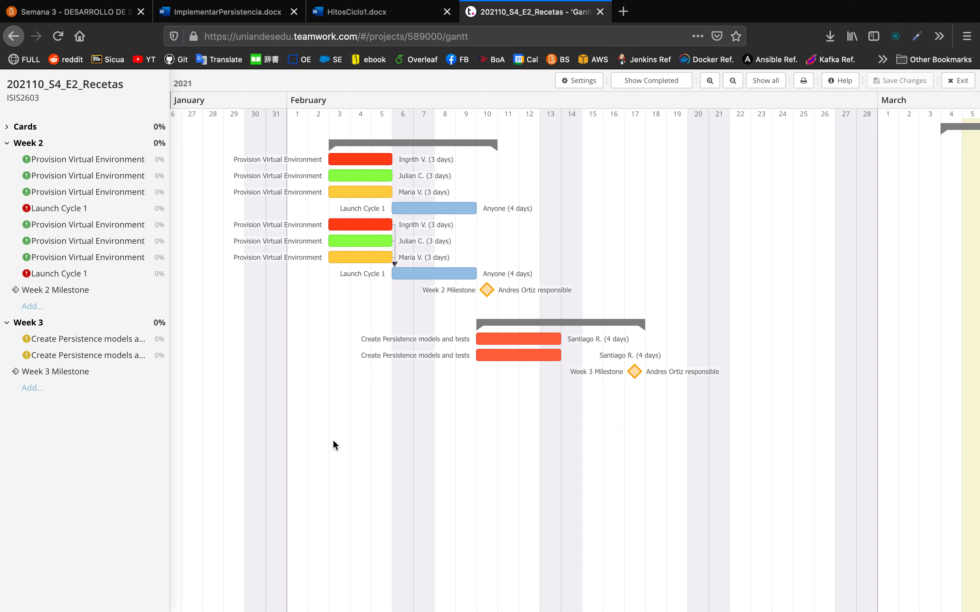
Delete the Week 2 and Week 3 task lists from the Gantt chart, confirming each deletion.
{"action": "mouse_move", "coordinate": [58, 146]}
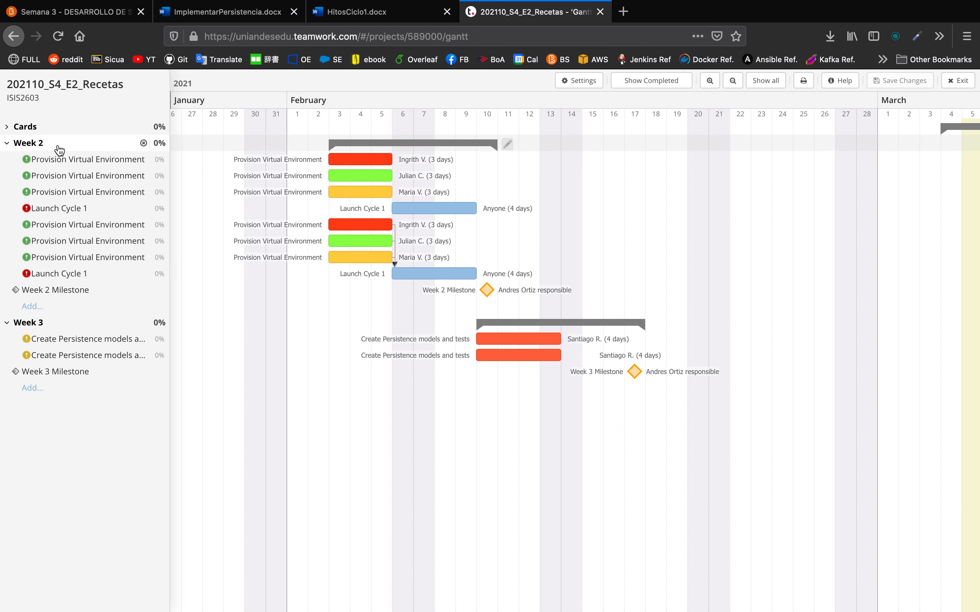
{"action": "left_click", "coordinate": [144, 144]}
{"action": "left_click", "coordinate": [613, 383]}
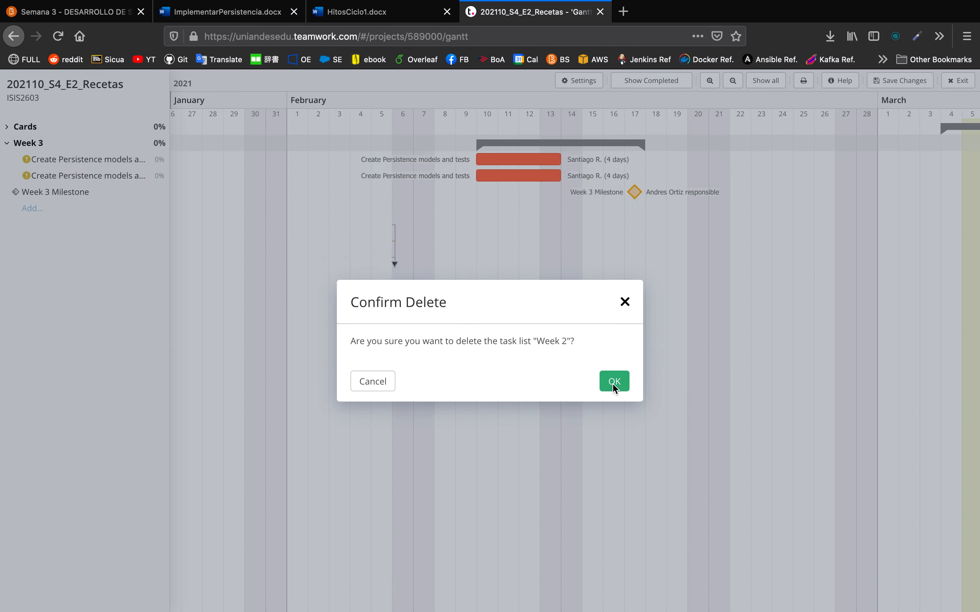
{"action": "left_click", "coordinate": [145, 143]}
{"action": "left_click", "coordinate": [625, 386]}
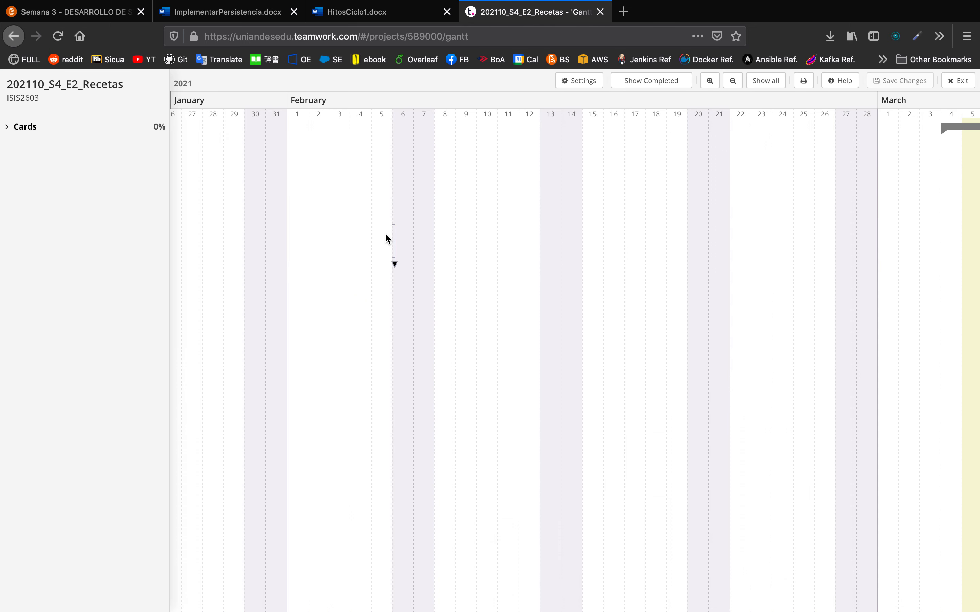
{"action": "left_click_drag", "start_coordinate": [384, 236], "coordinate": [452, 272]}
{"action": "left_click_drag", "start_coordinate": [587, 294], "coordinate": [264, 302]}
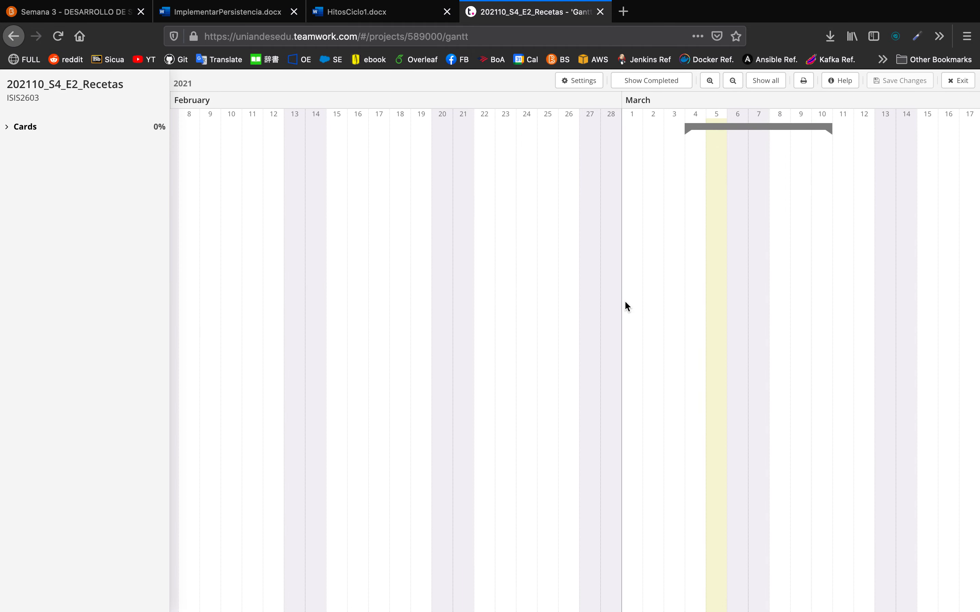
{"action": "left_click_drag", "start_coordinate": [626, 306], "coordinate": [519, 325]}
{"action": "scroll", "coordinate": [521, 323], "scroll_direction": "up", "scroll_amount": 1}
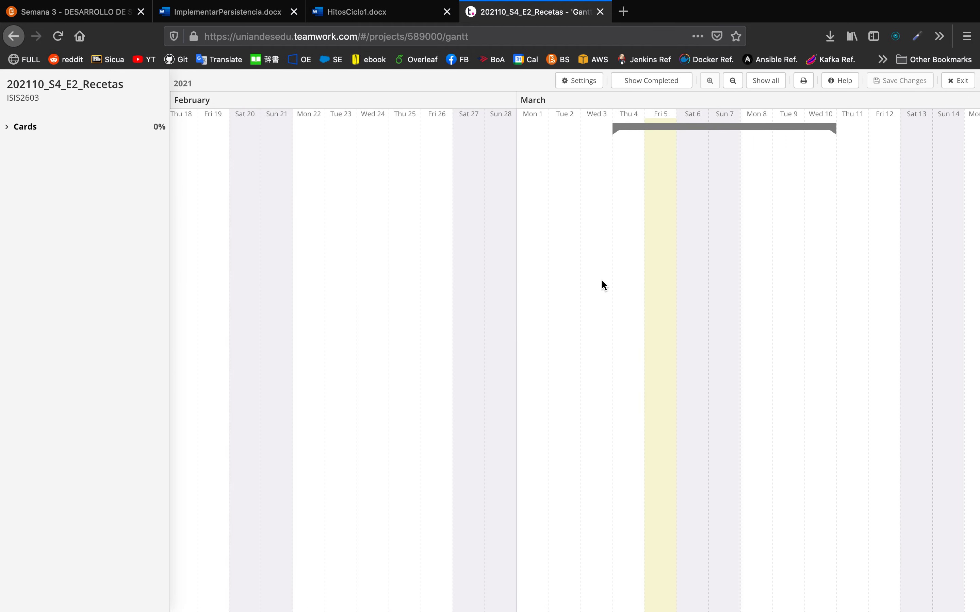